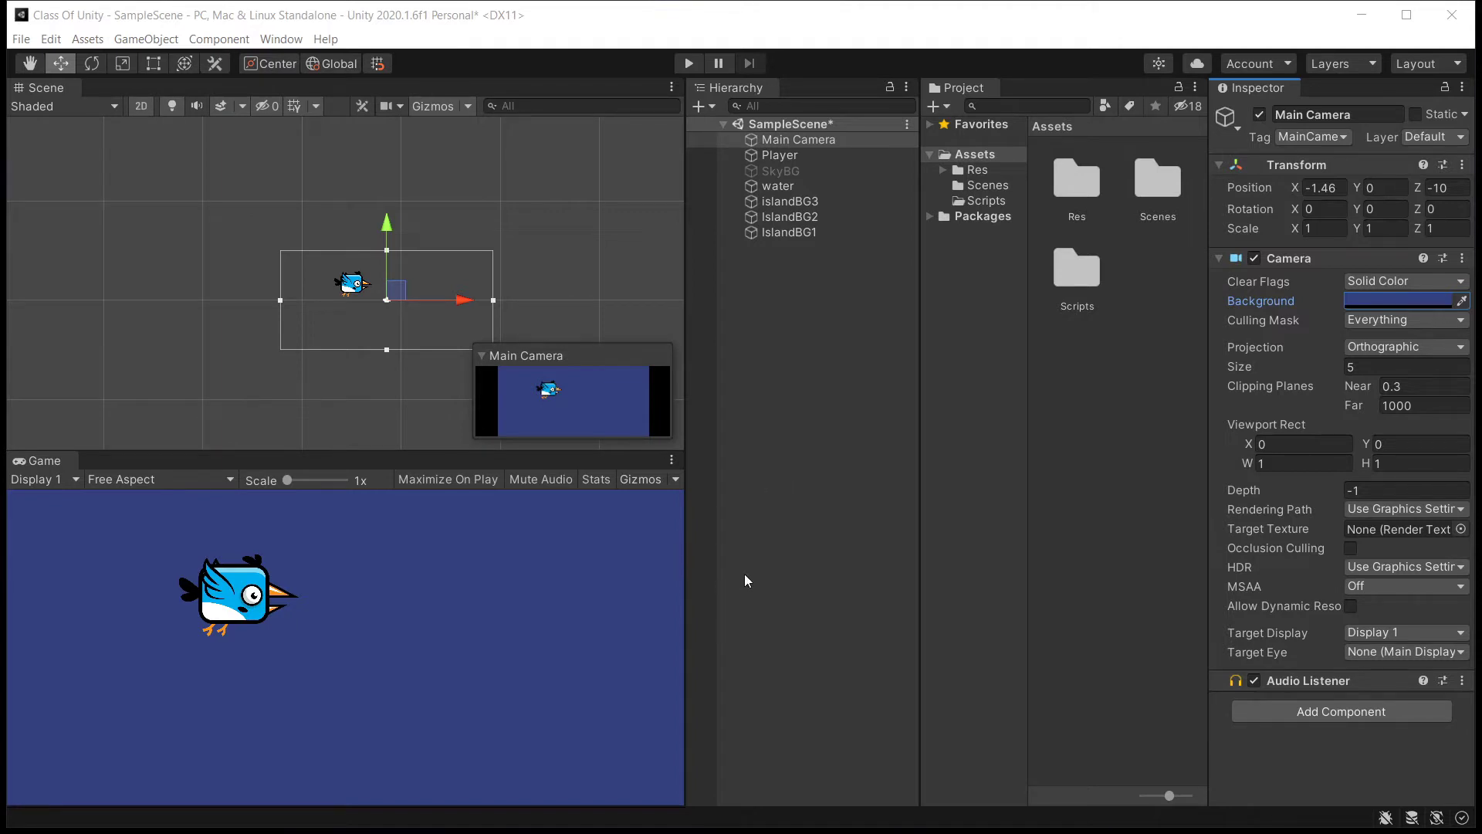
Delete the SkyBG, water, islandBG3, IslandBG2 and IslandBG1 objects from the scene.
left_click(815, 305)
left_click(812, 173)
left_click(812, 232, "shift")
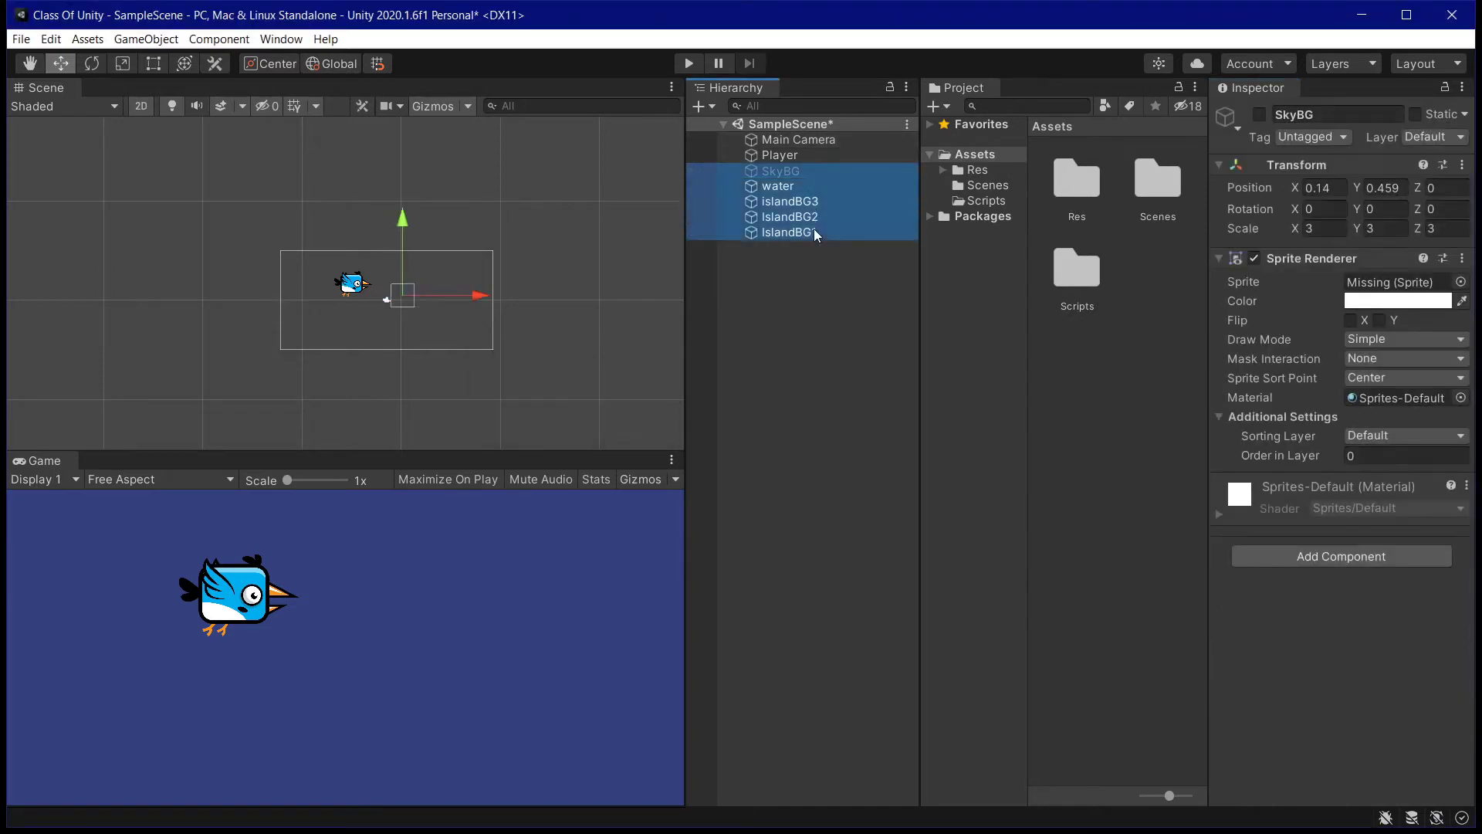
key("Delete")
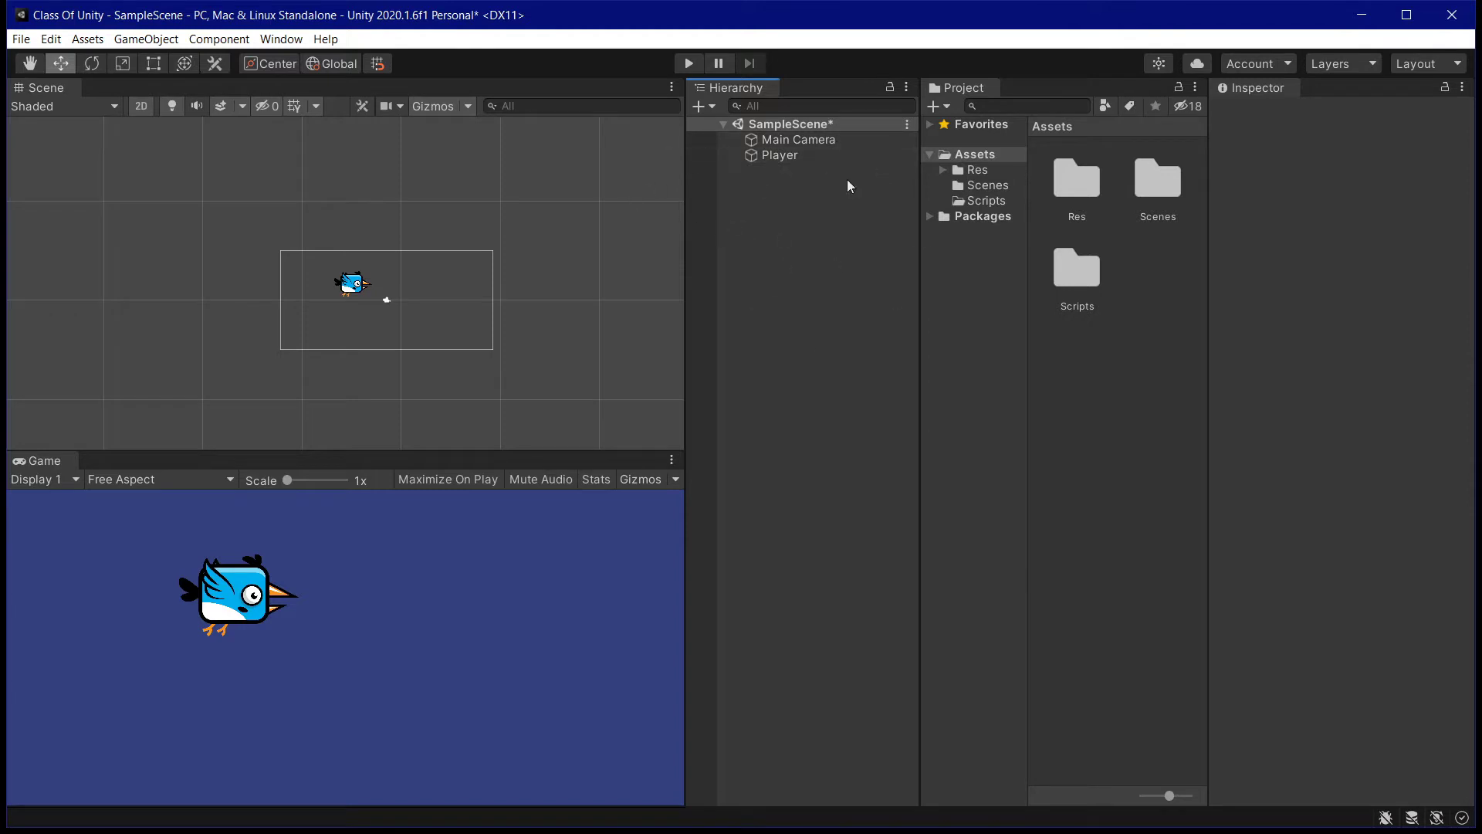
left_click(1109, 355)
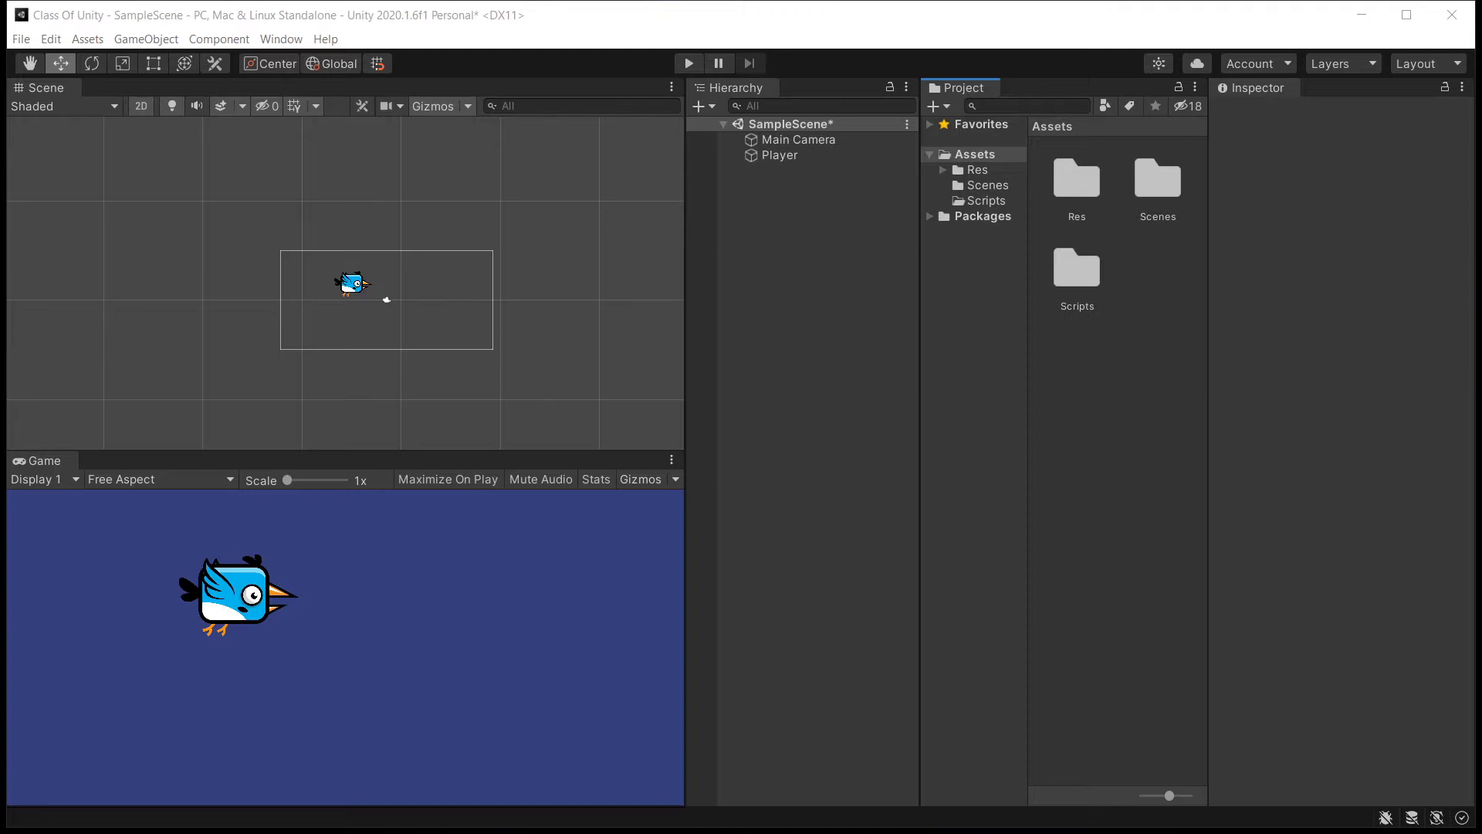
Switch to File Explorer and extract Background.zip directly into the Capturas folder.
key("alt+Tab")
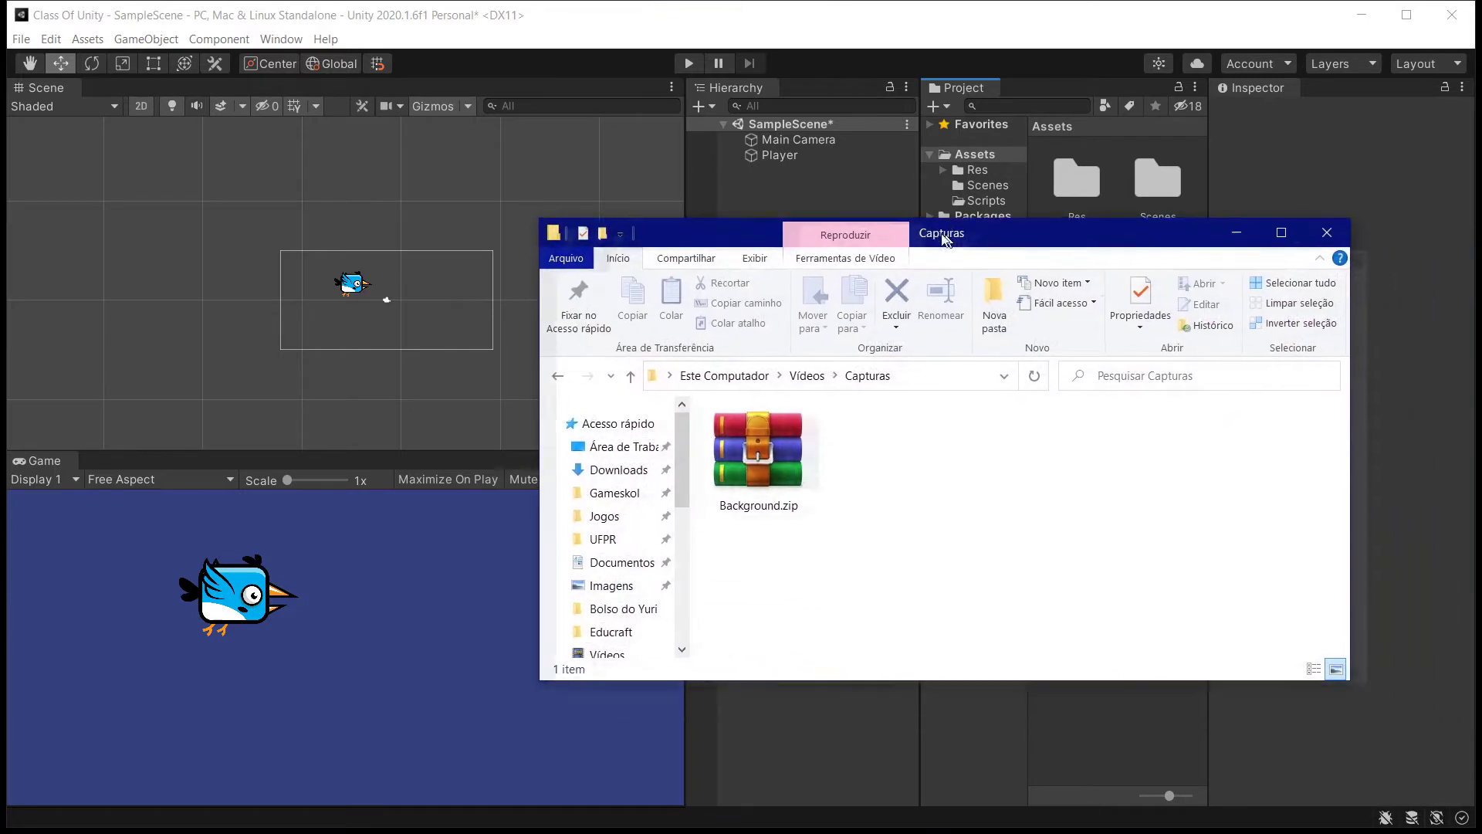
left_click(751, 452)
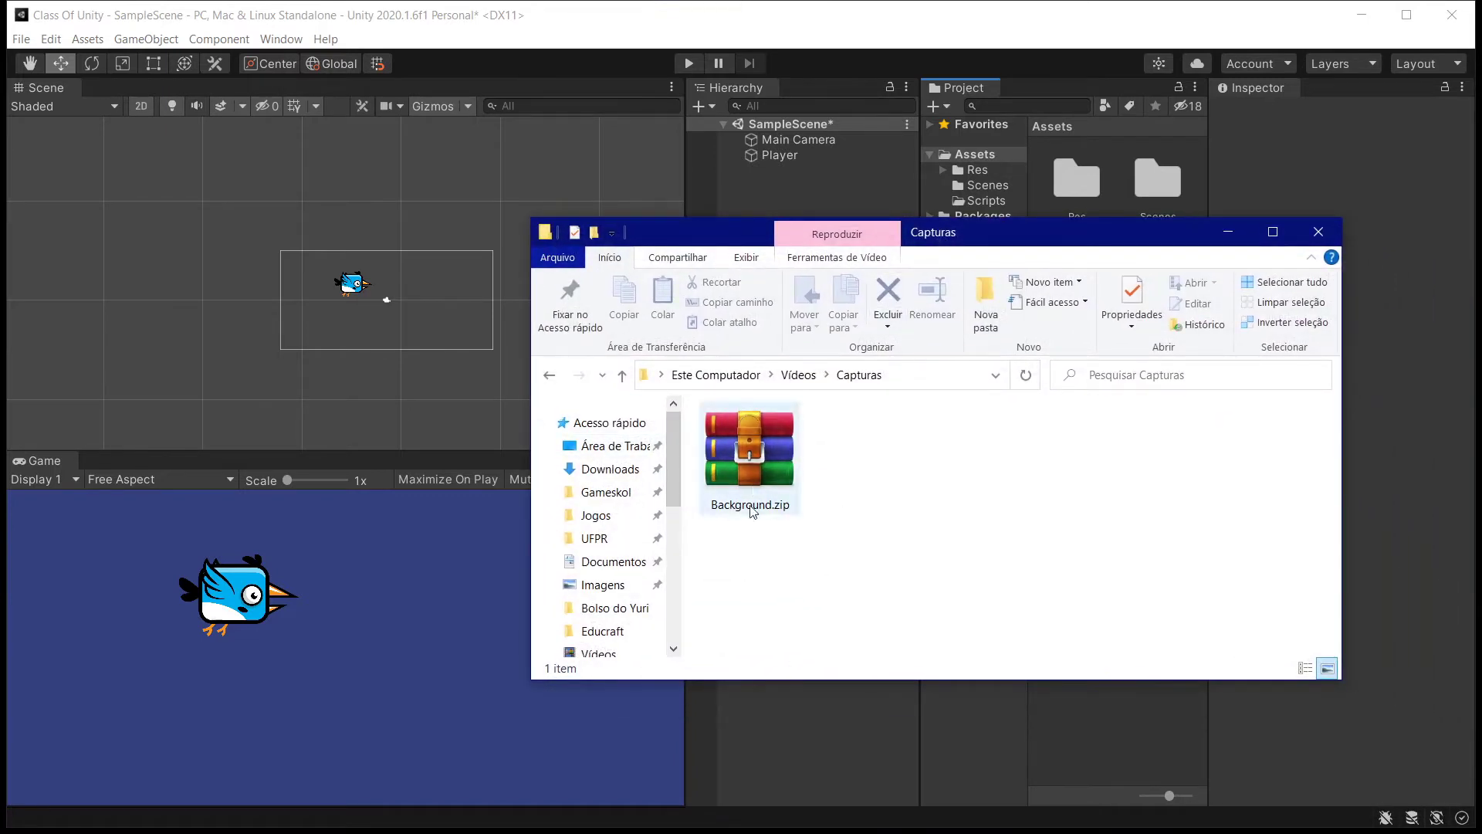
right_click(751, 451)
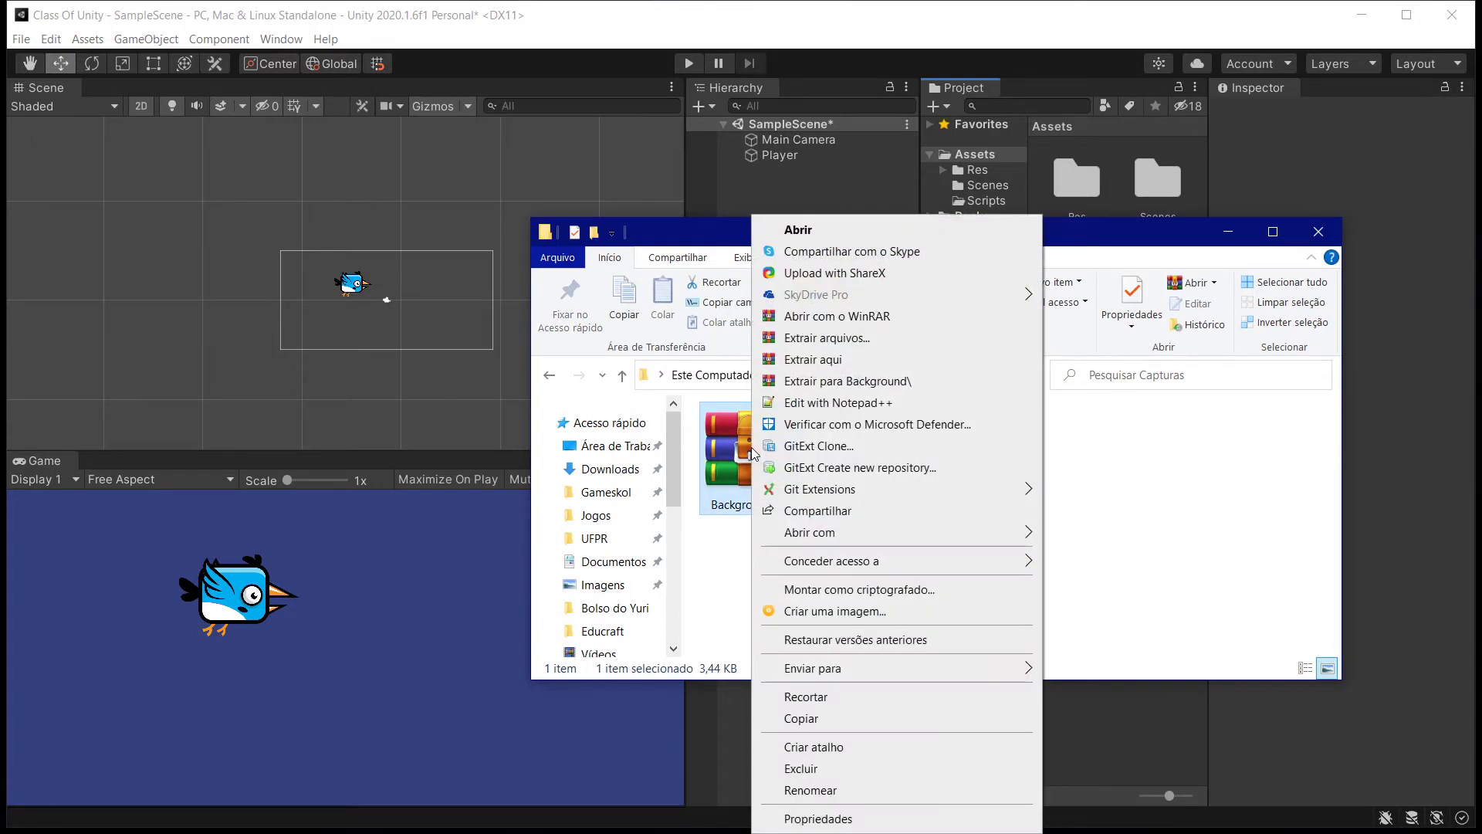
left_click(935, 359)
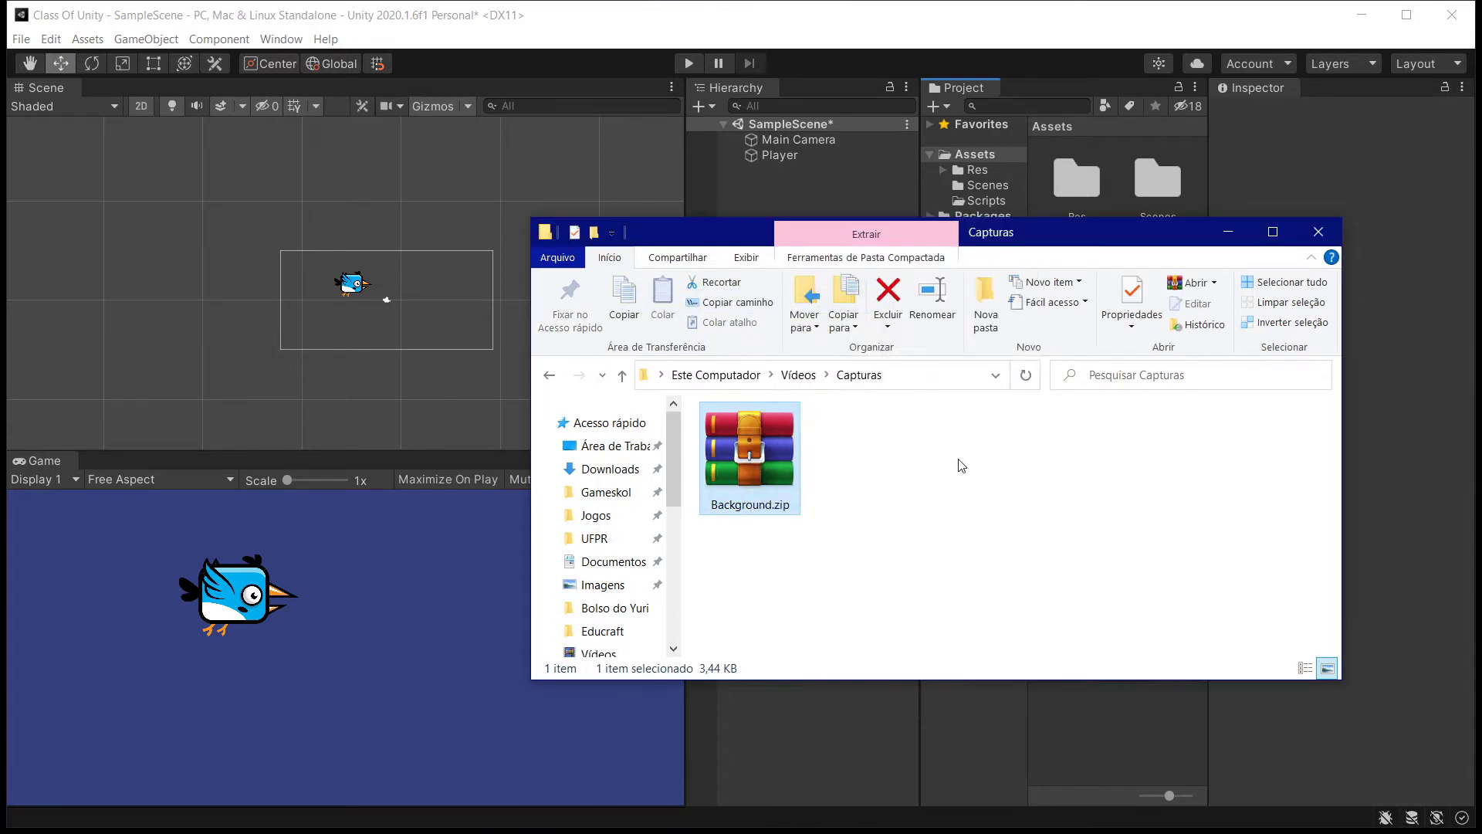
Import the extracted Background folder into the Unity project's Res folder and minimize File Explorer.
left_click_drag(1163, 242, 826, 385)
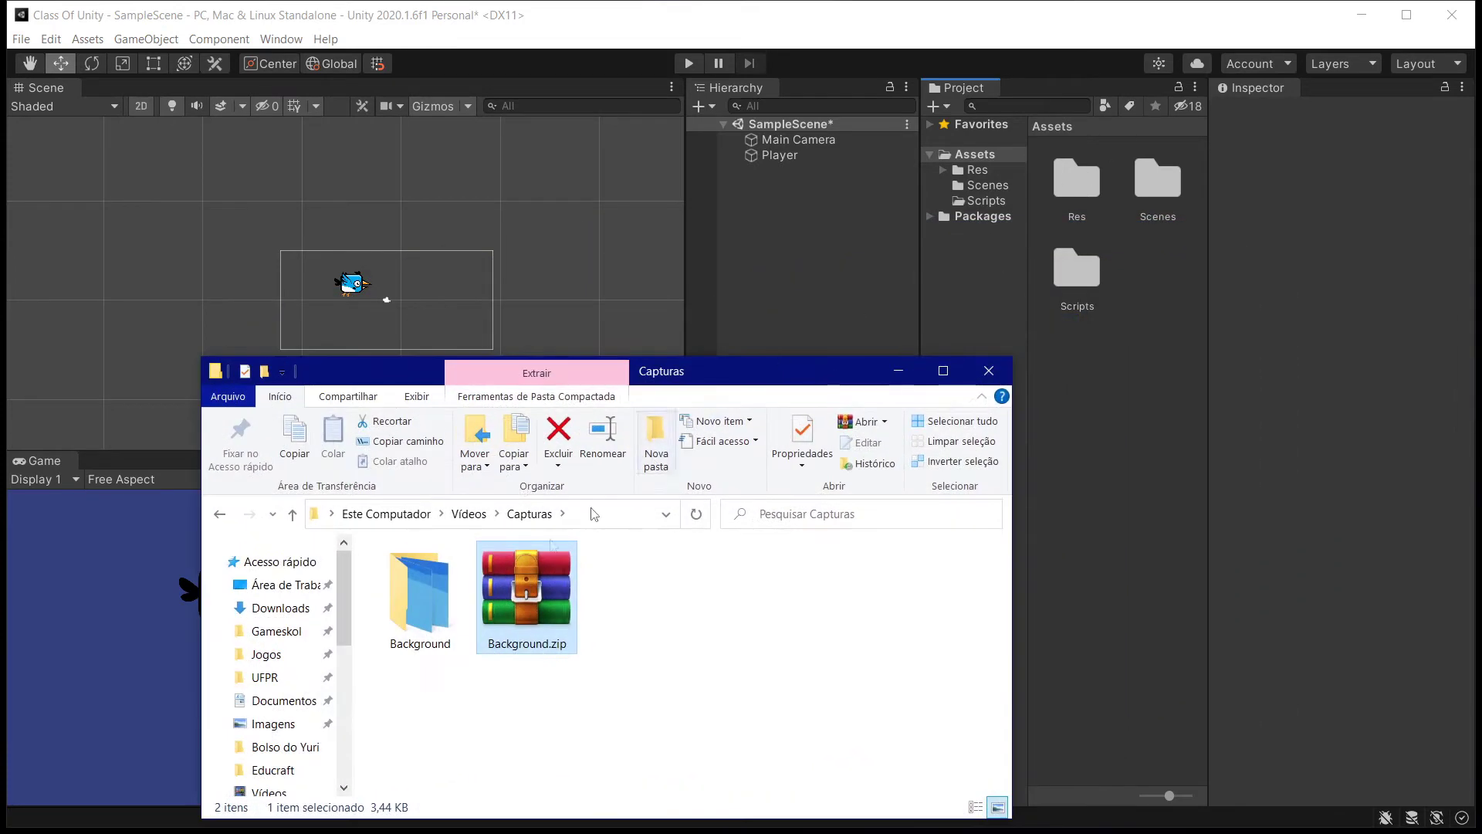
left_click_drag(436, 605, 1085, 190)
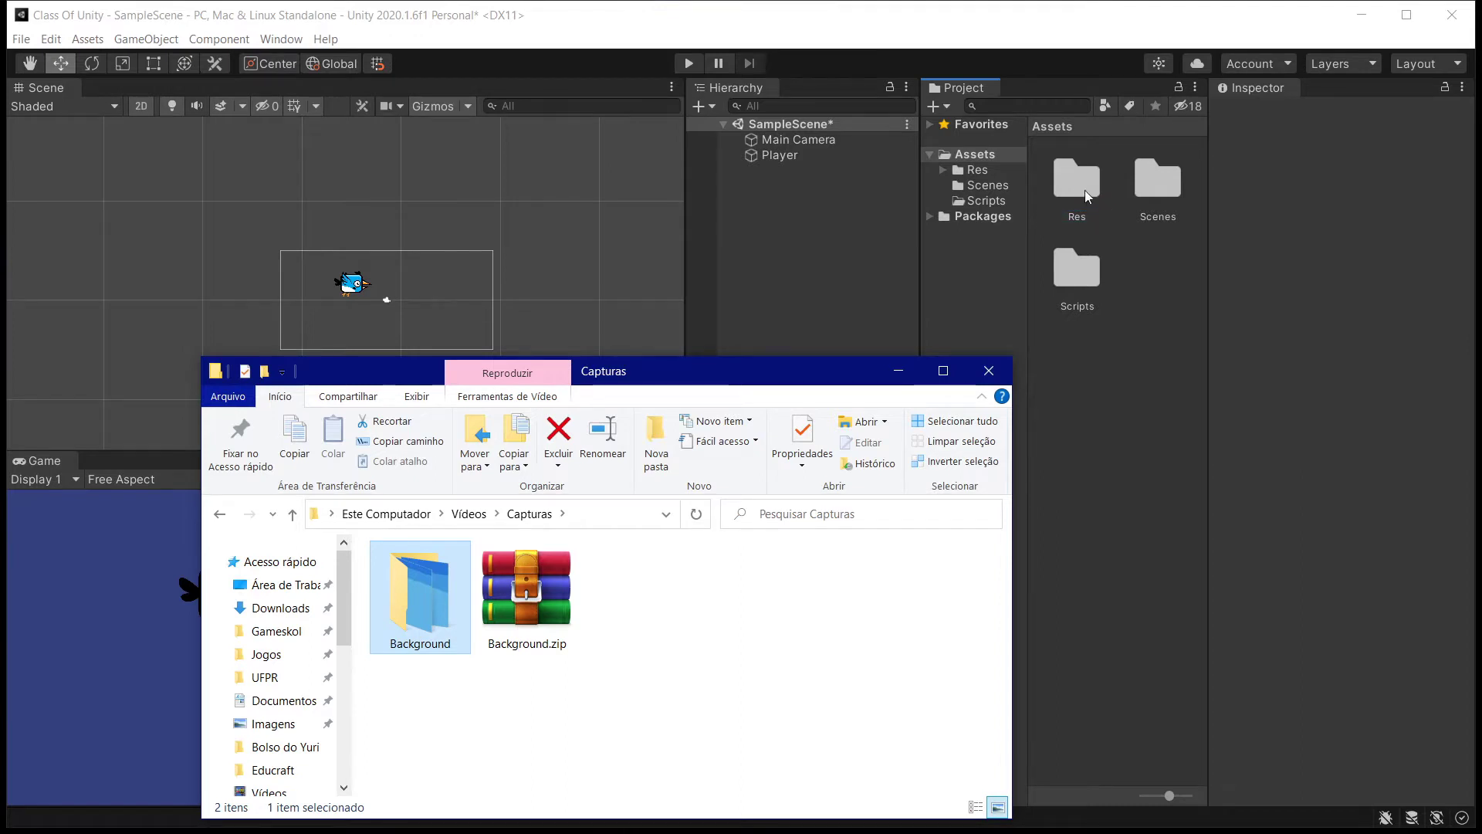
left_click(897, 371)
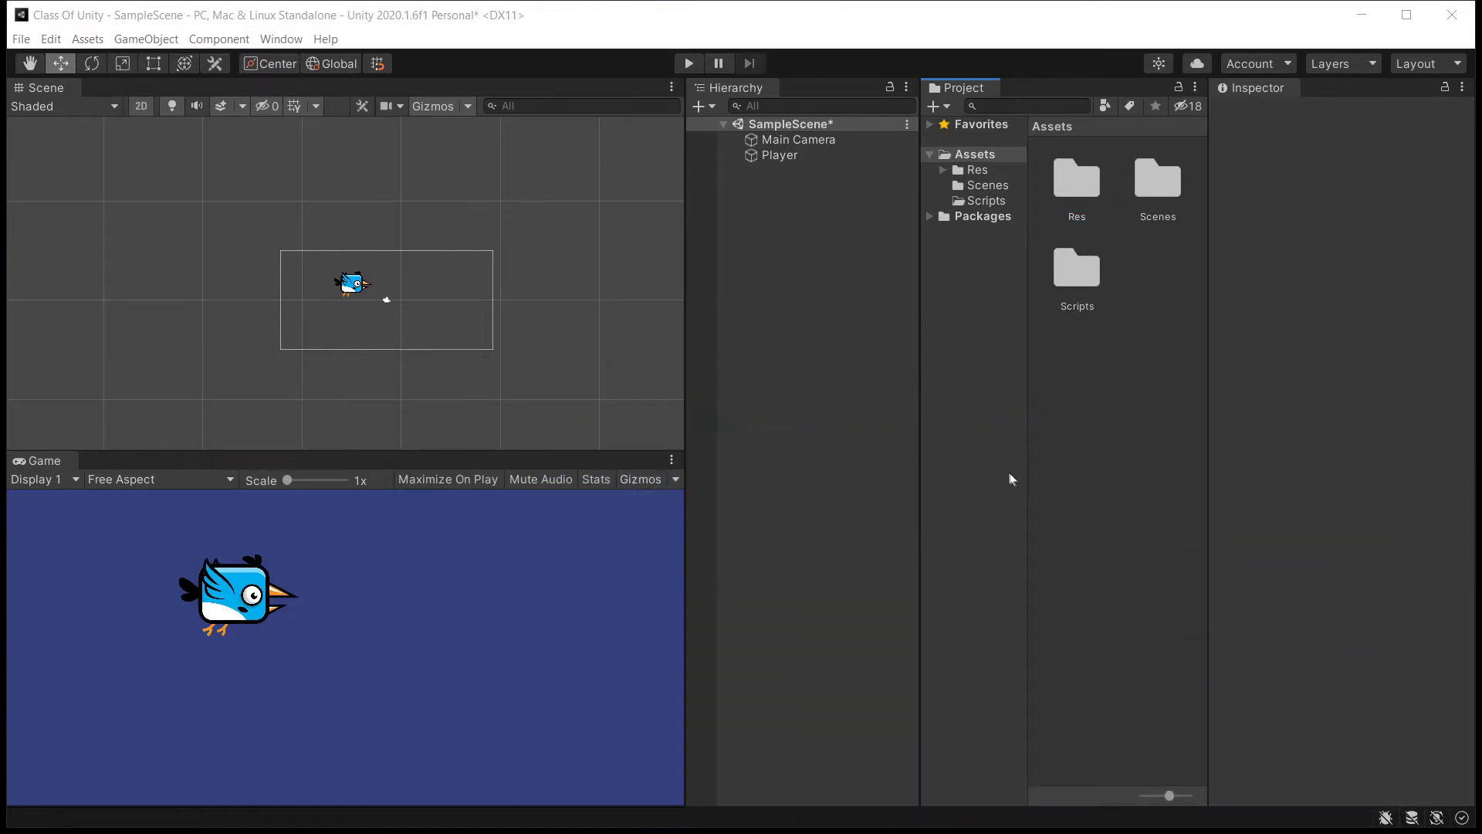
Open the imported Background folder inside the Res assets folder.
left_click(988, 175)
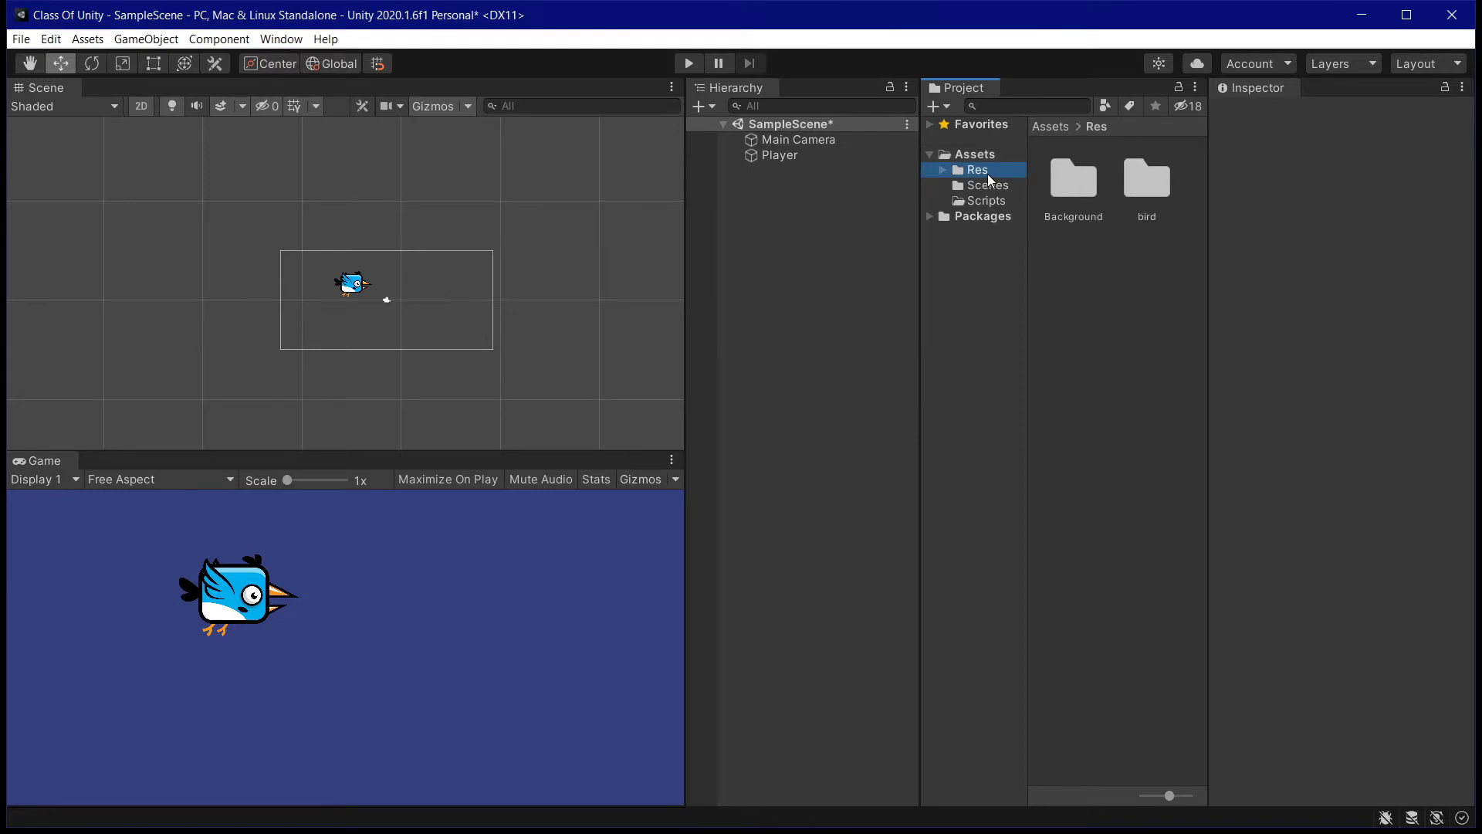
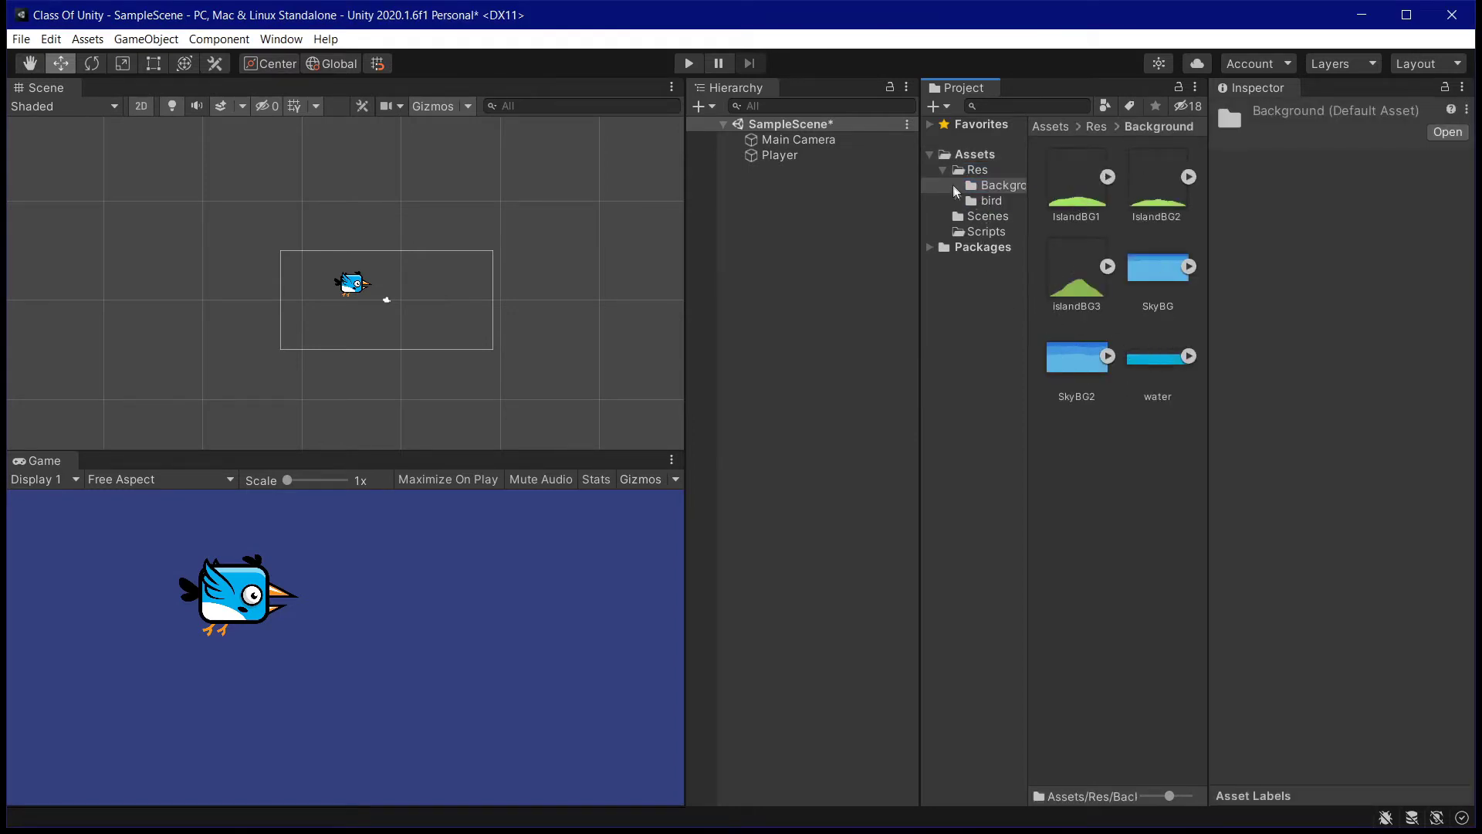
left_click(936, 169)
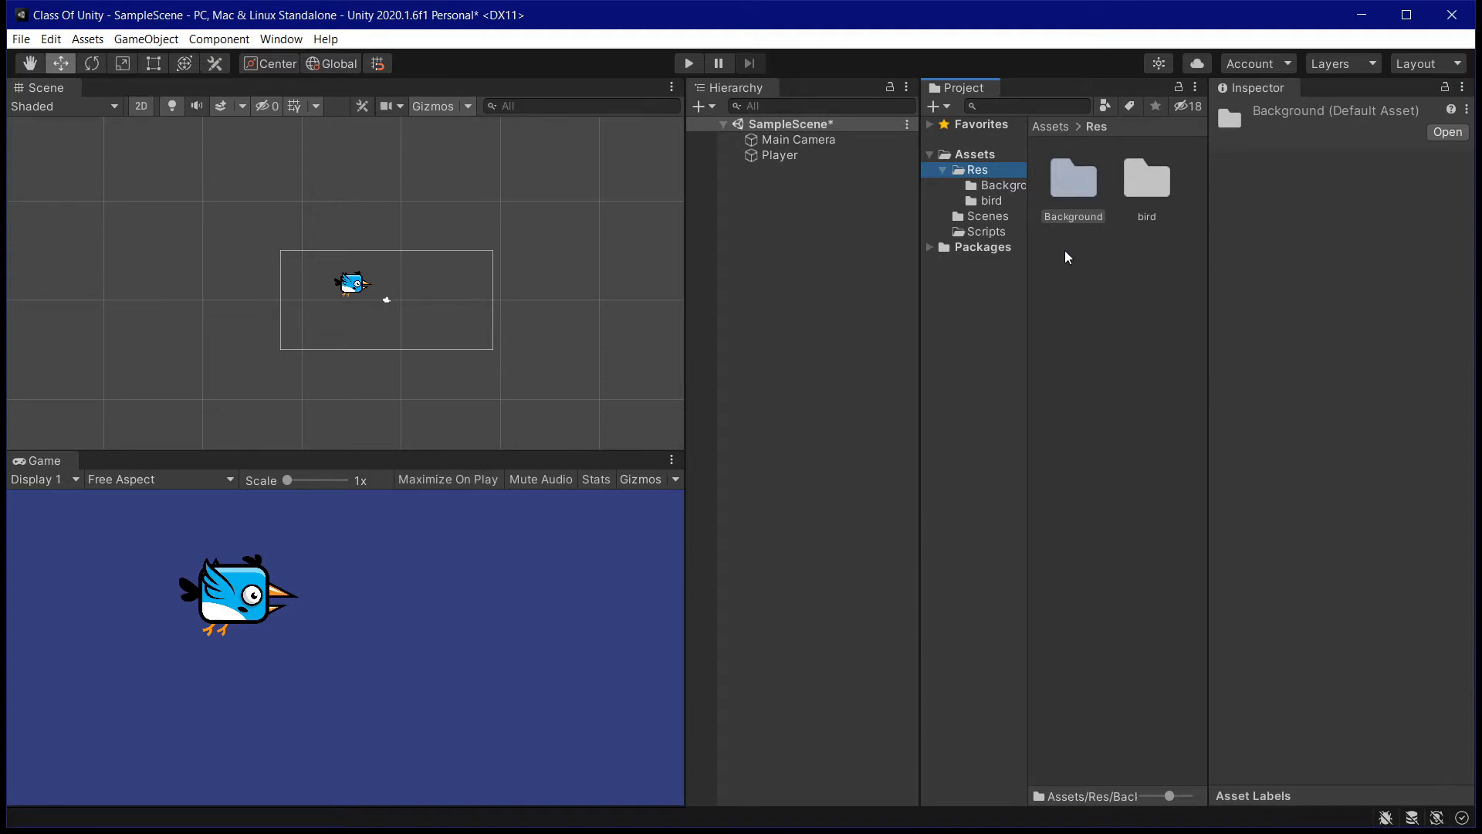
double_click(1089, 194)
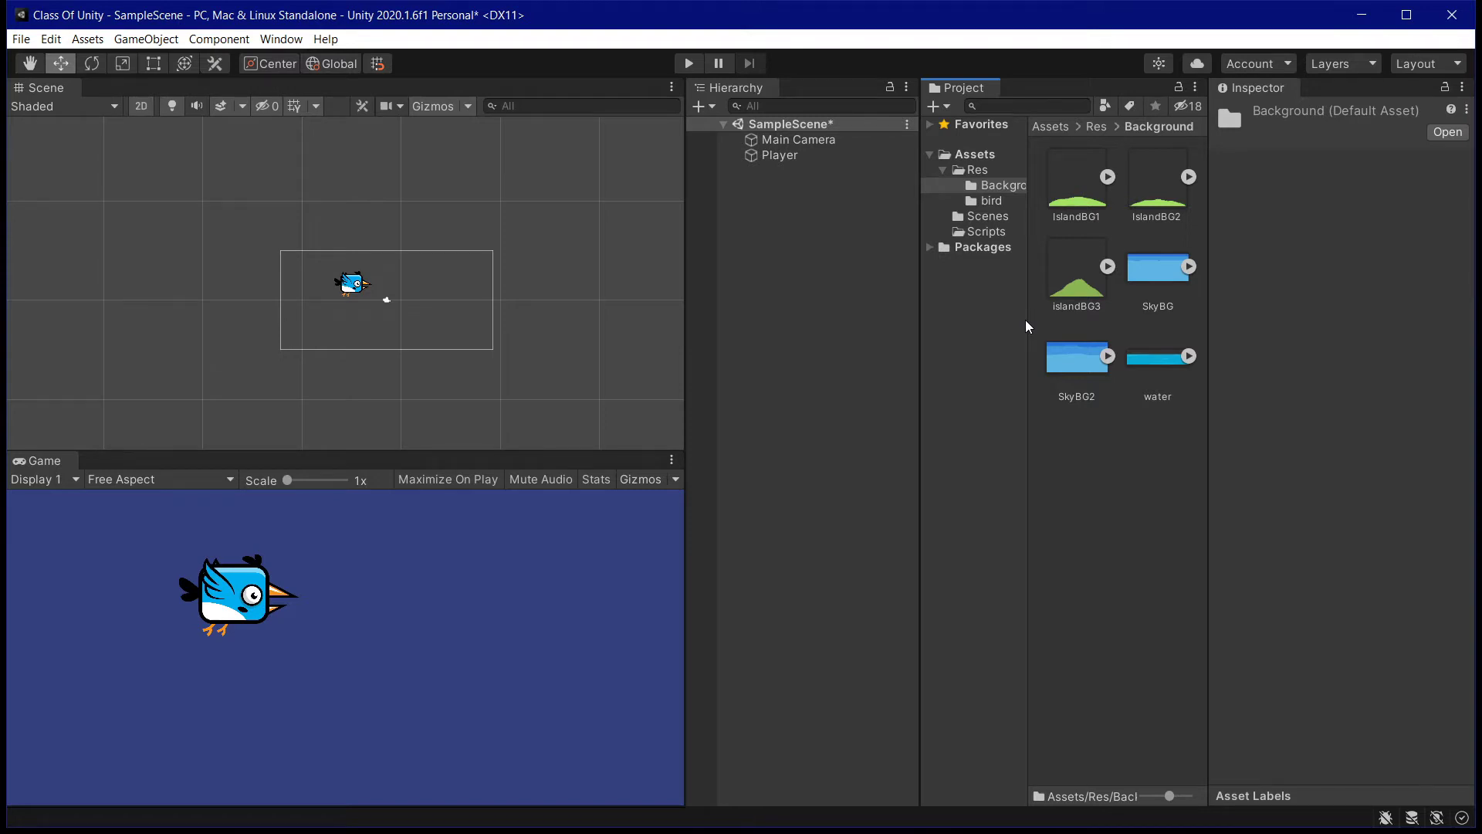
left_click(944, 169)
left_click(973, 155)
left_click(979, 169)
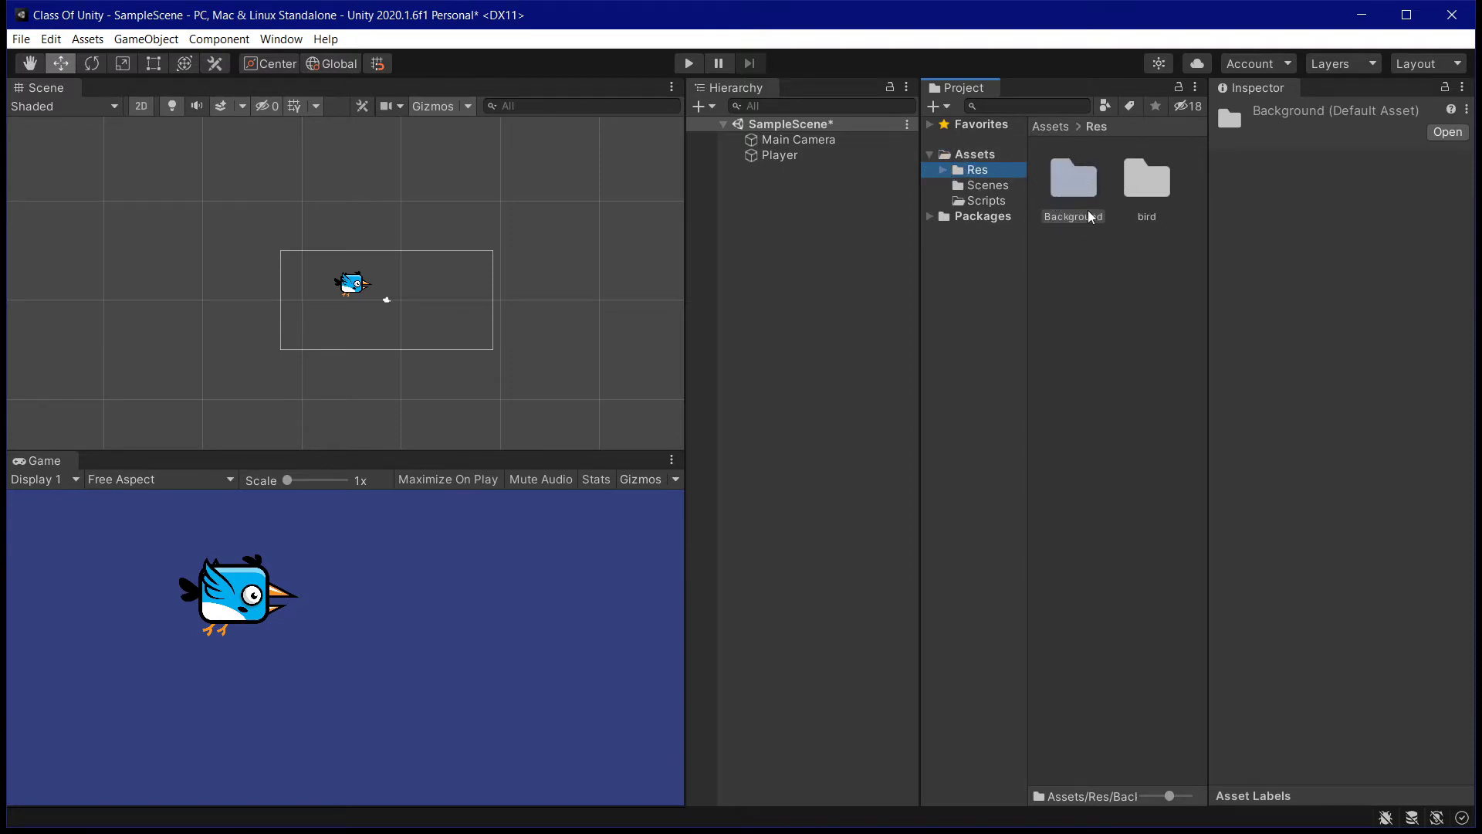
double_click(1079, 184)
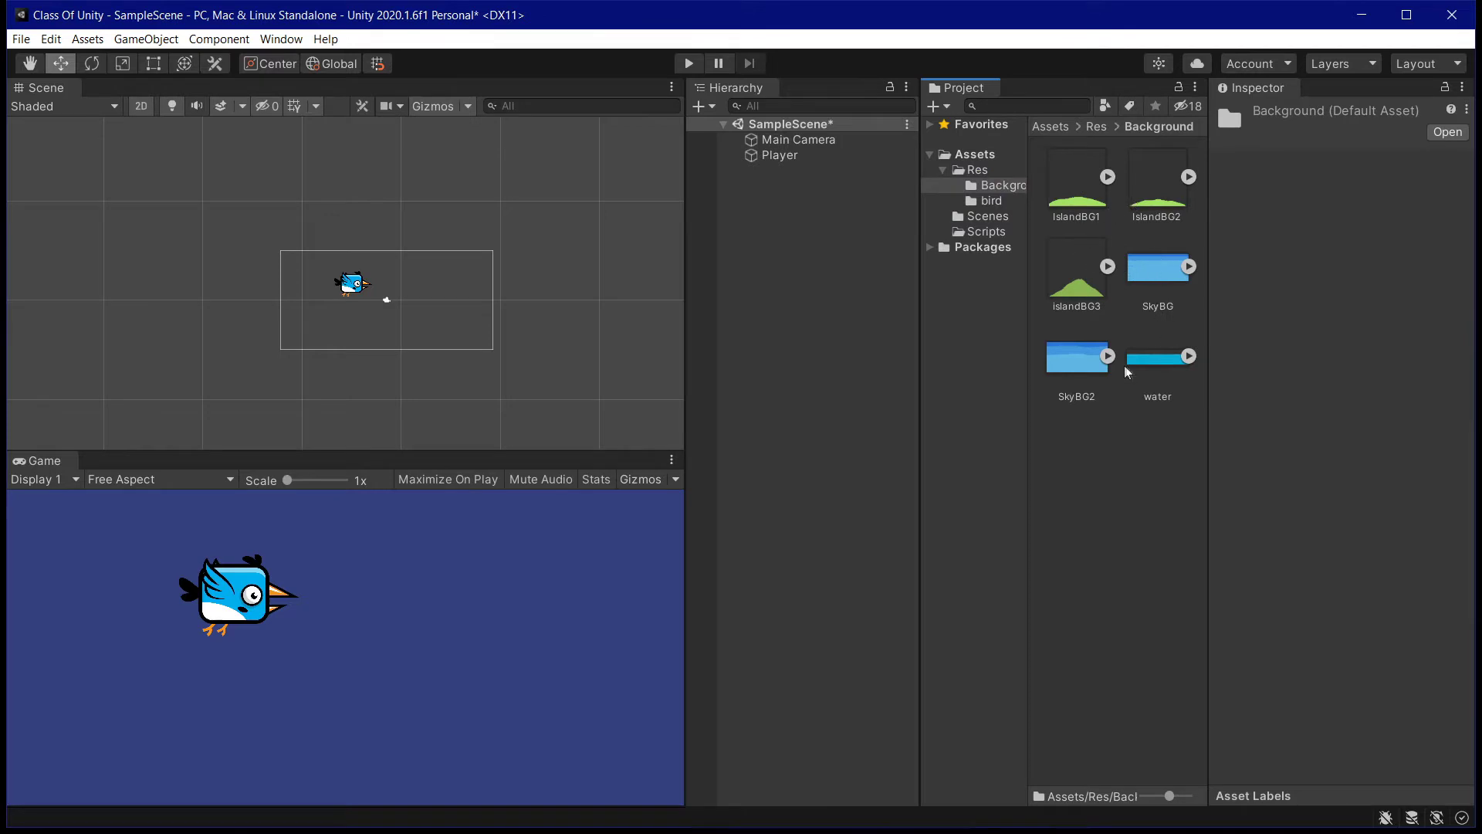
Look through the island, sky and water sprites in the Background folder and their import settings.
left_click(1076, 197)
left_click(1154, 193)
left_click(1150, 262)
left_click(1073, 267)
left_click(1083, 358)
left_click(1148, 357)
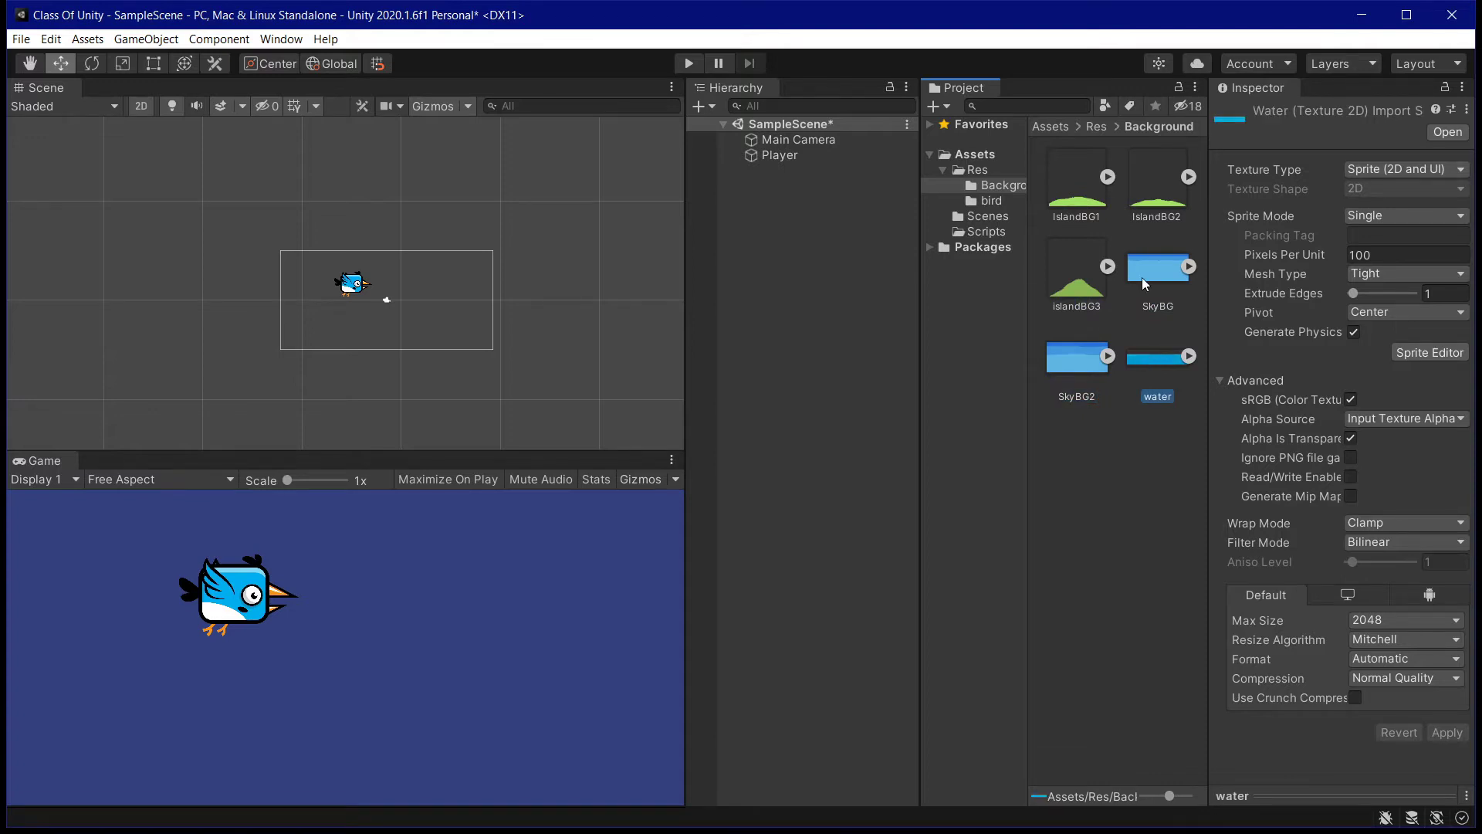
left_click(1065, 204)
left_click(1146, 203)
Set IslandBG1's filter mode to Point (no filter) and compression to None, keeping the Sprite (2D and UI) texture type, and apply.
left_click(1064, 203)
left_click(1356, 171)
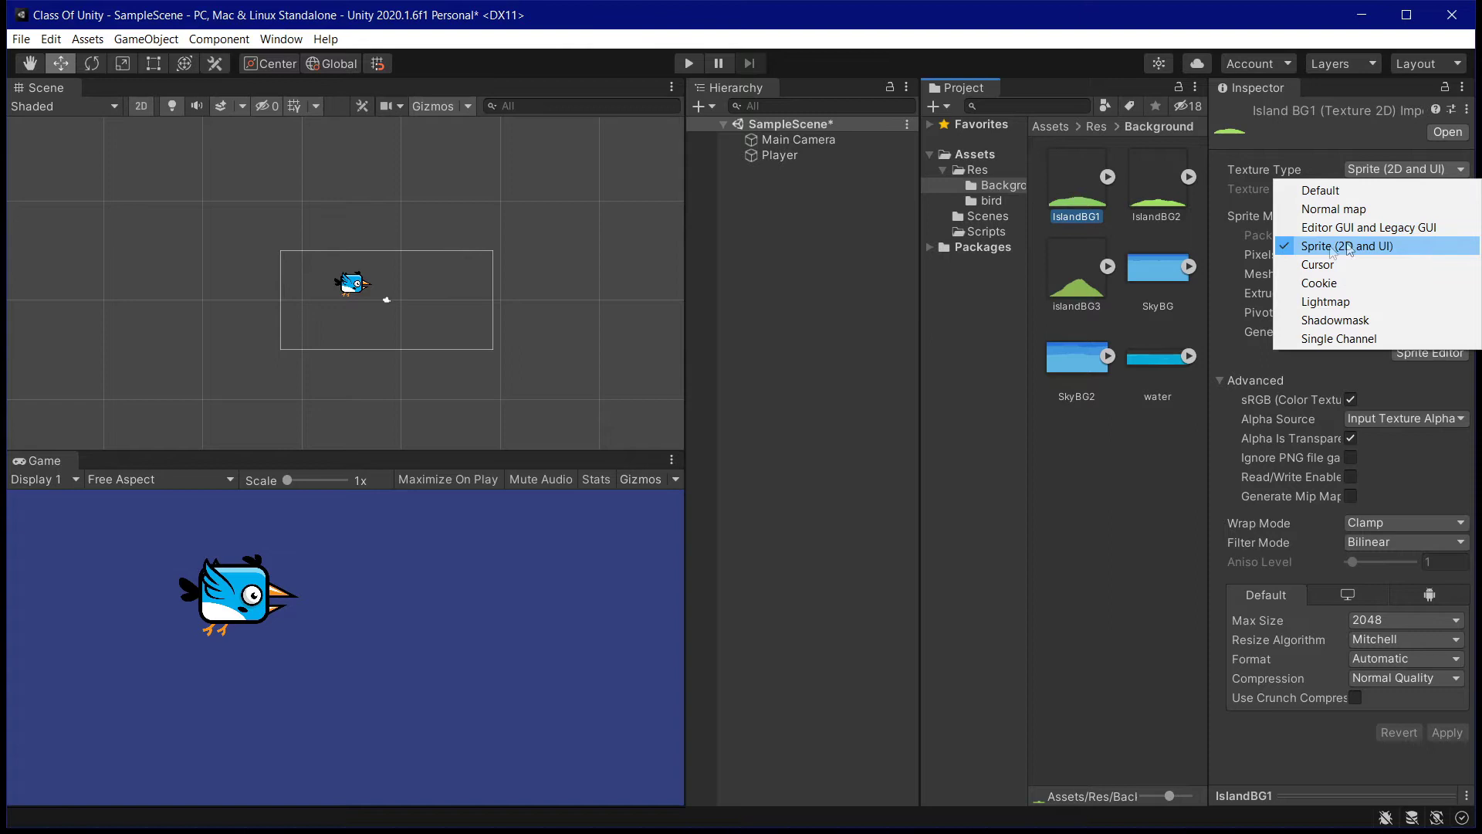
left_click(1106, 441)
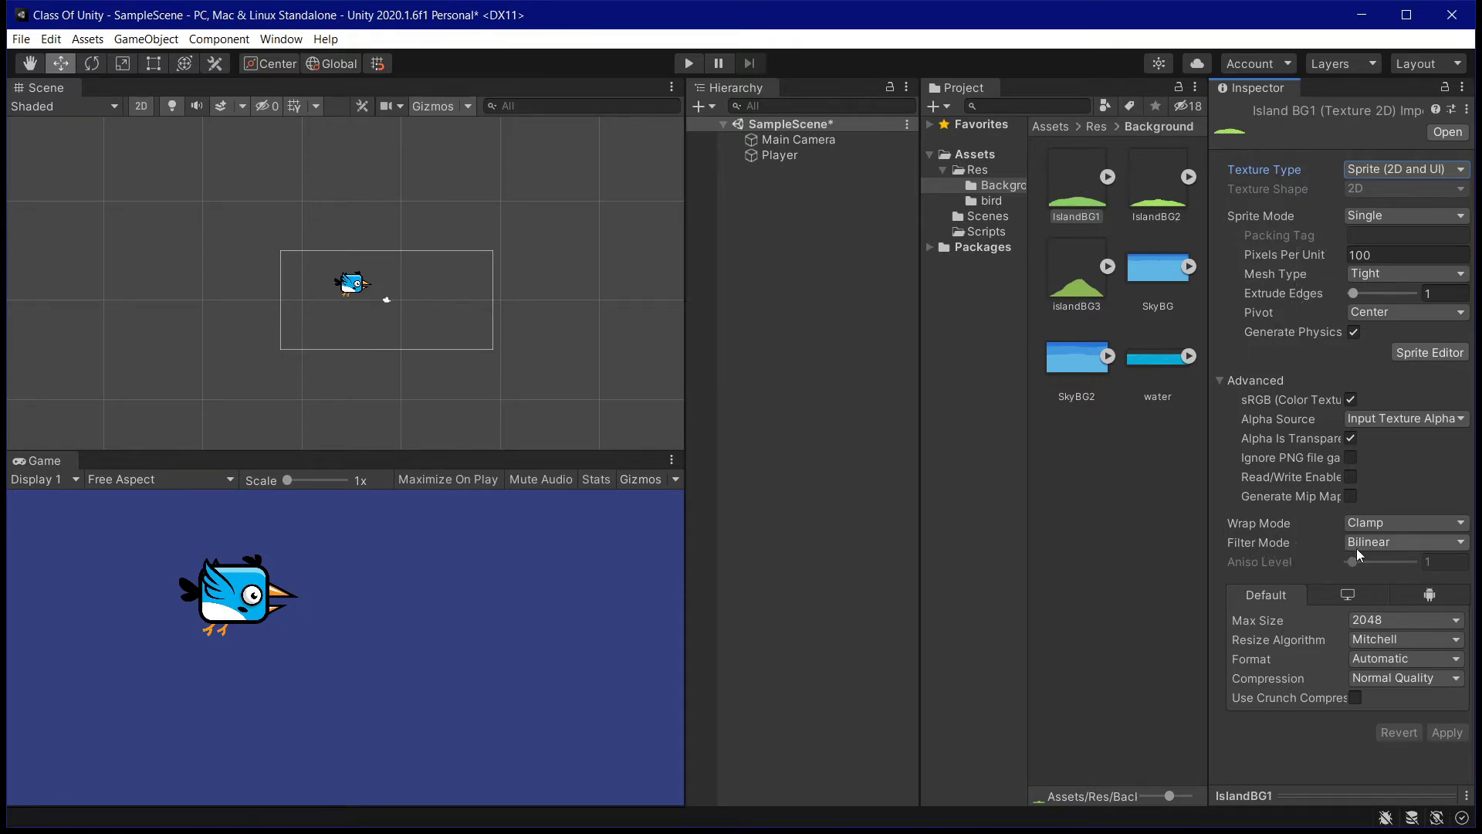
left_click(1381, 546)
left_click(1398, 560)
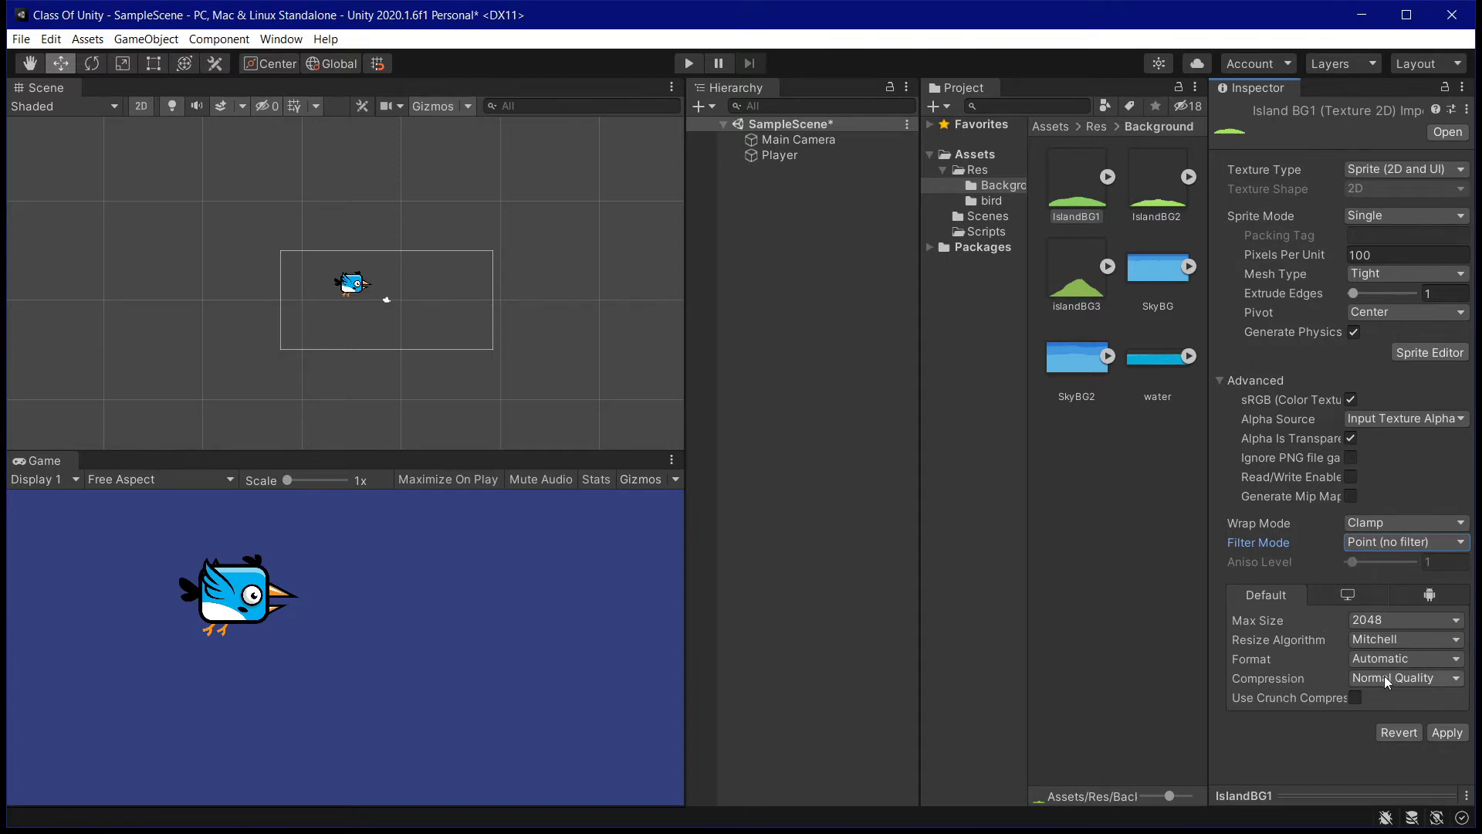
left_click(1438, 680)
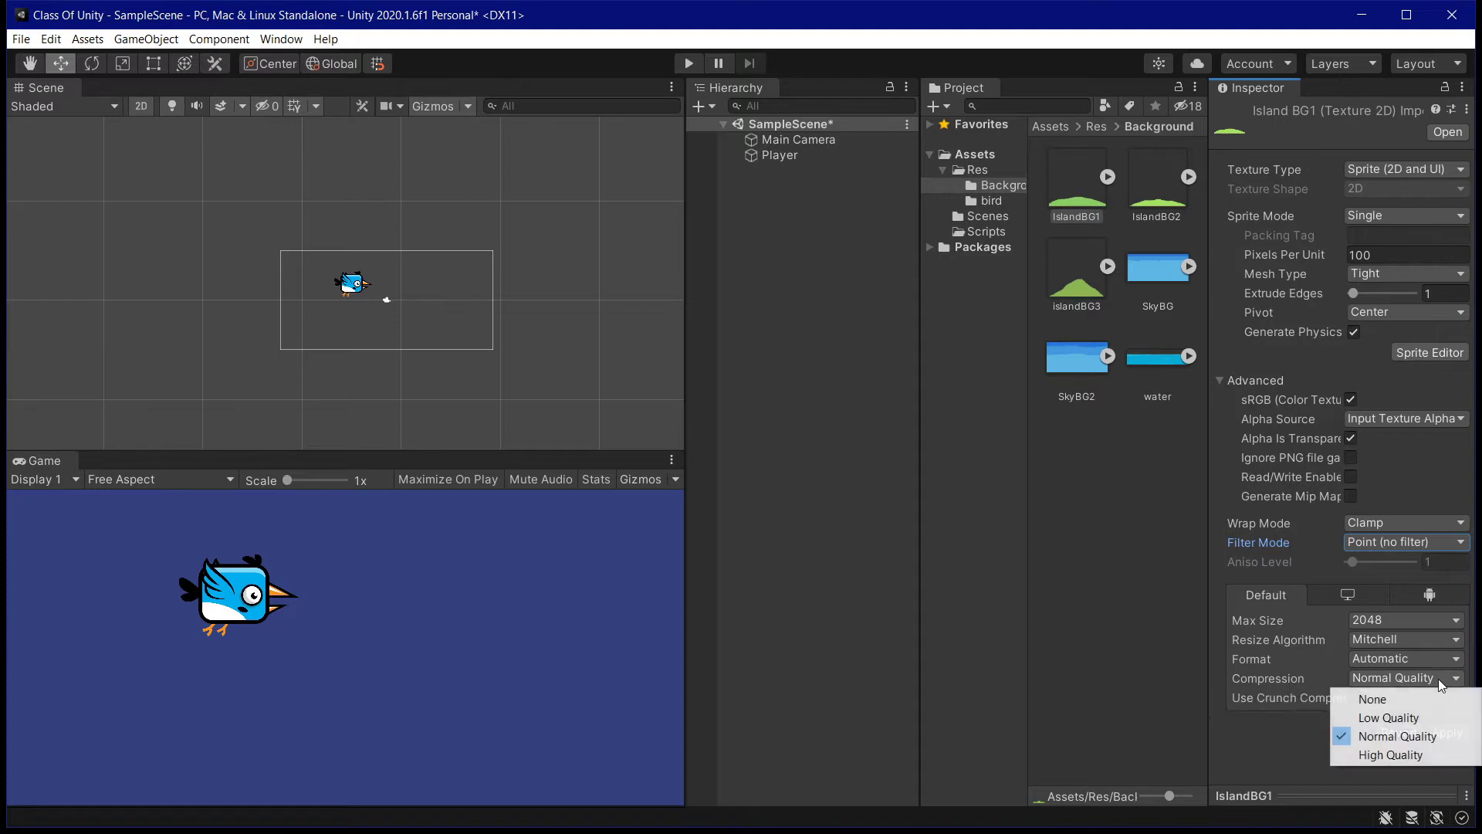
left_click(1415, 694)
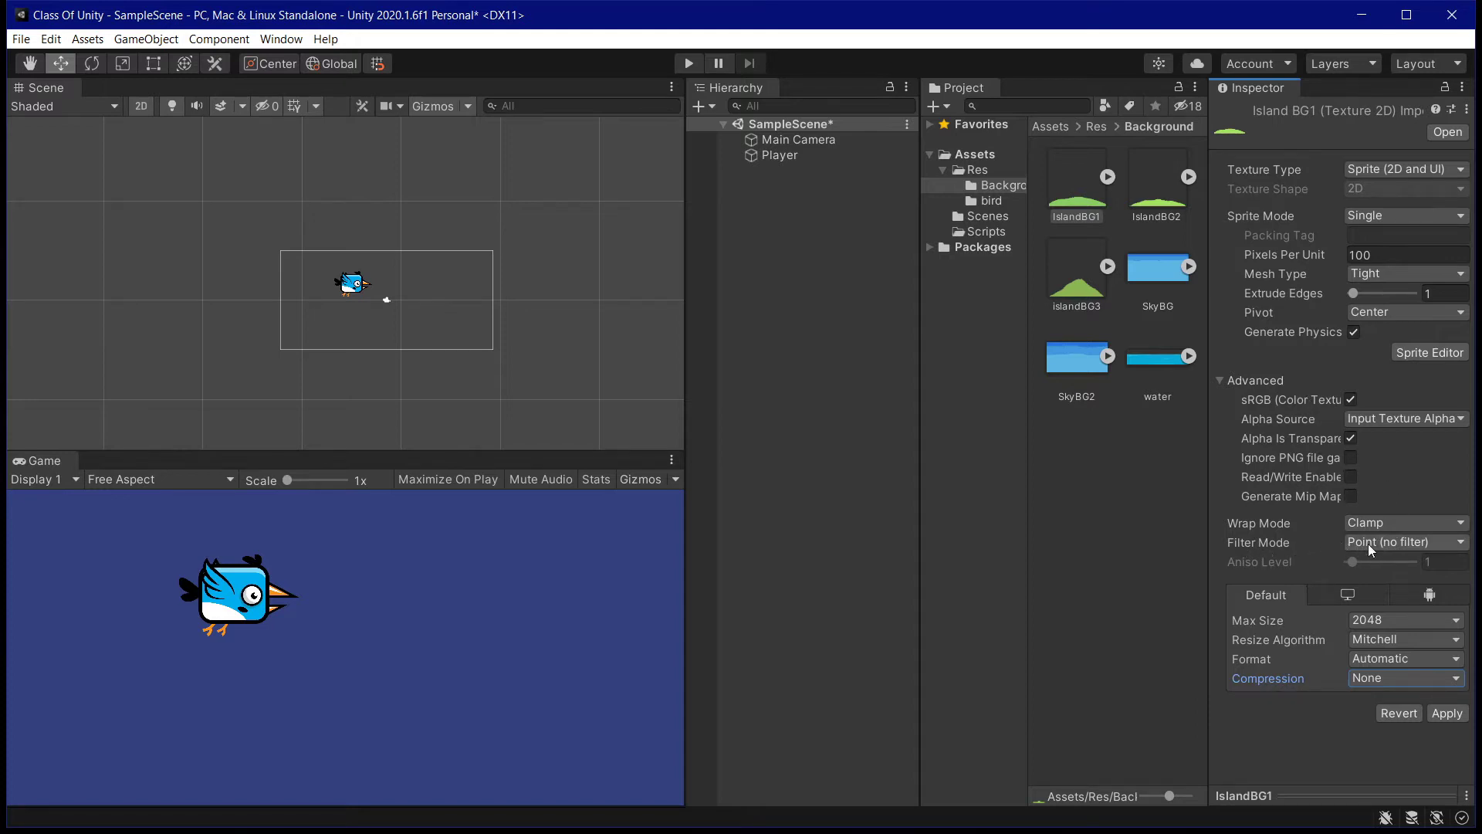
left_click(1444, 715)
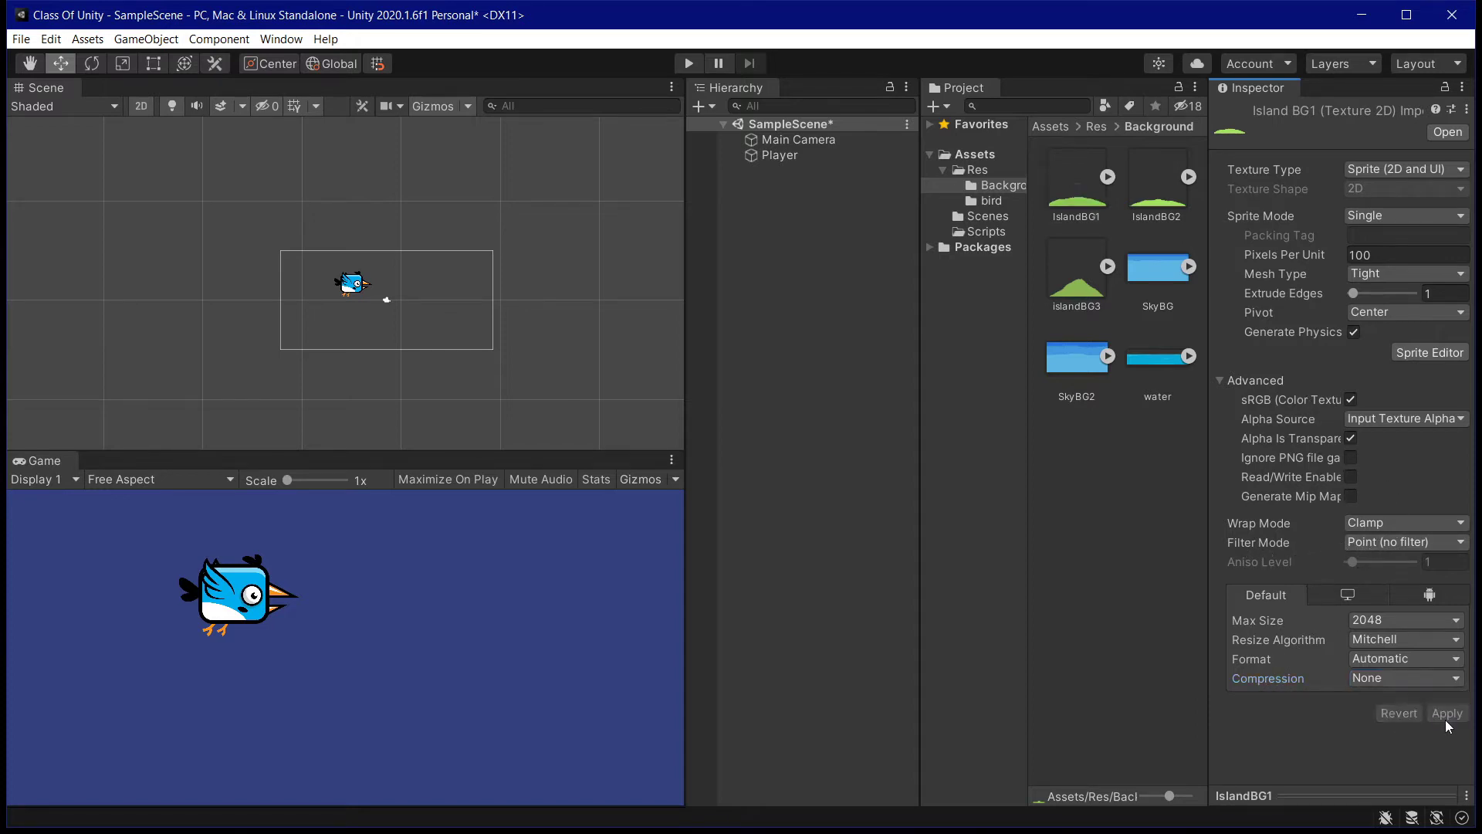
Set IslandBG2's filter mode to Point (no filter) and its compression to None, and apply the import settings.
left_click(1162, 199)
left_click(1360, 543)
left_click(1375, 562)
left_click(1397, 679)
left_click(1402, 697)
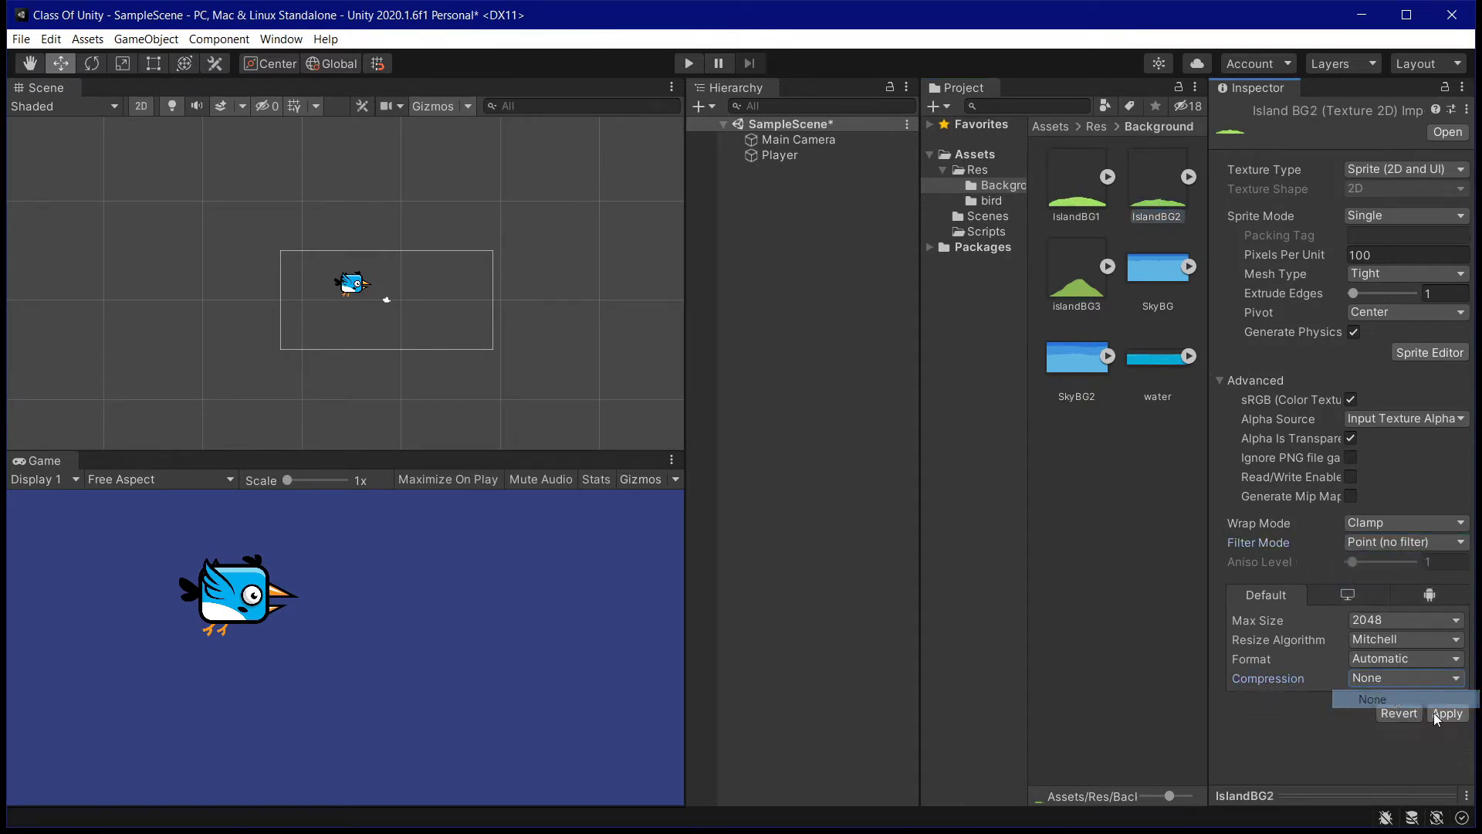
left_click(1437, 713)
Set islandBG3's filter mode to Point (no filter) and its compression to None, and apply the import settings.
left_click(1077, 296)
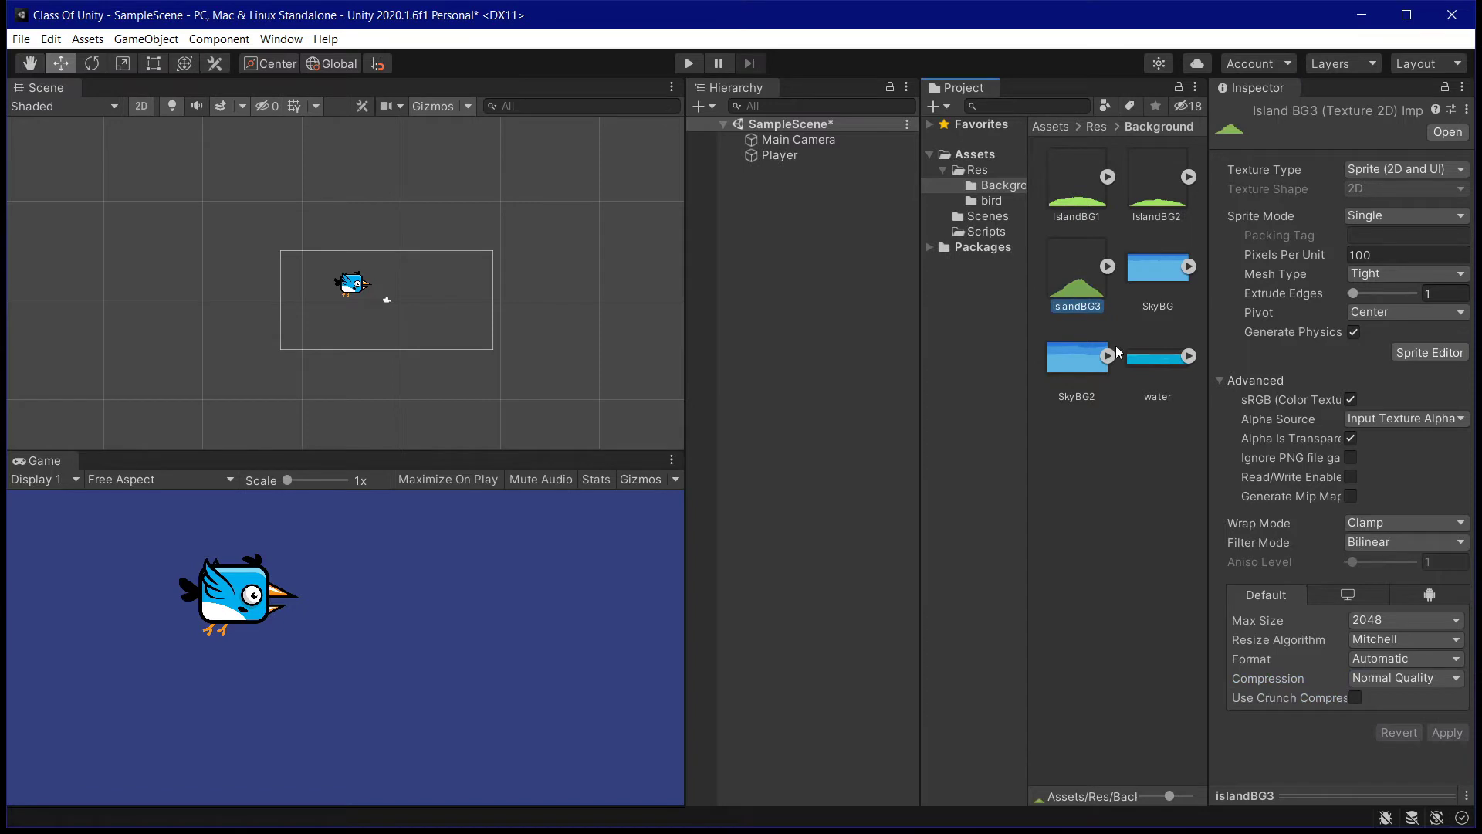
left_click(1396, 545)
left_click(1382, 563)
left_click(1397, 677)
left_click(1389, 699)
left_click(1437, 714)
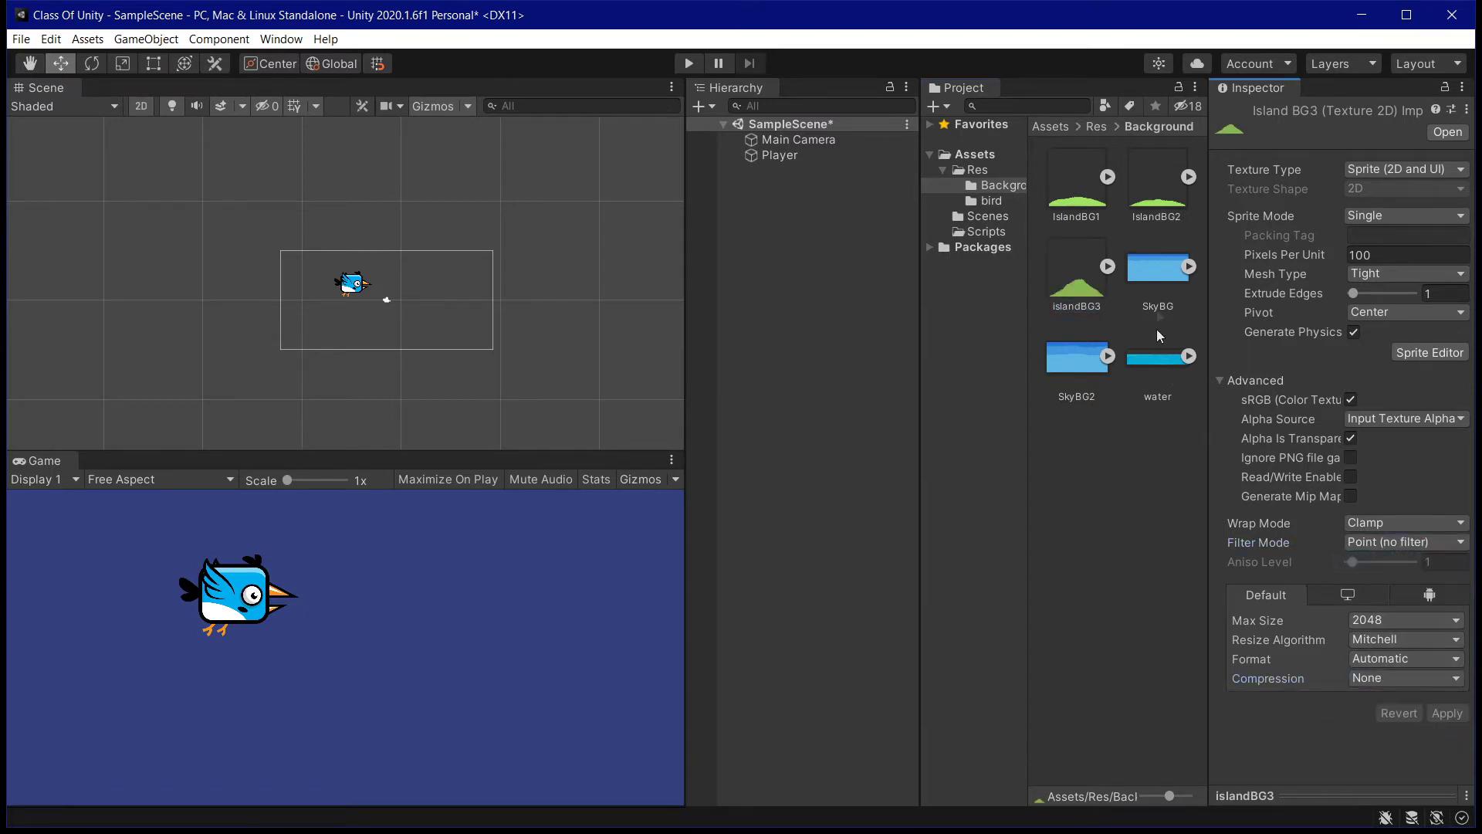
Set SkyBG's filter mode to Point (no filter) and its compression to None, and apply the import settings.
left_click(1158, 294)
left_click(1395, 543)
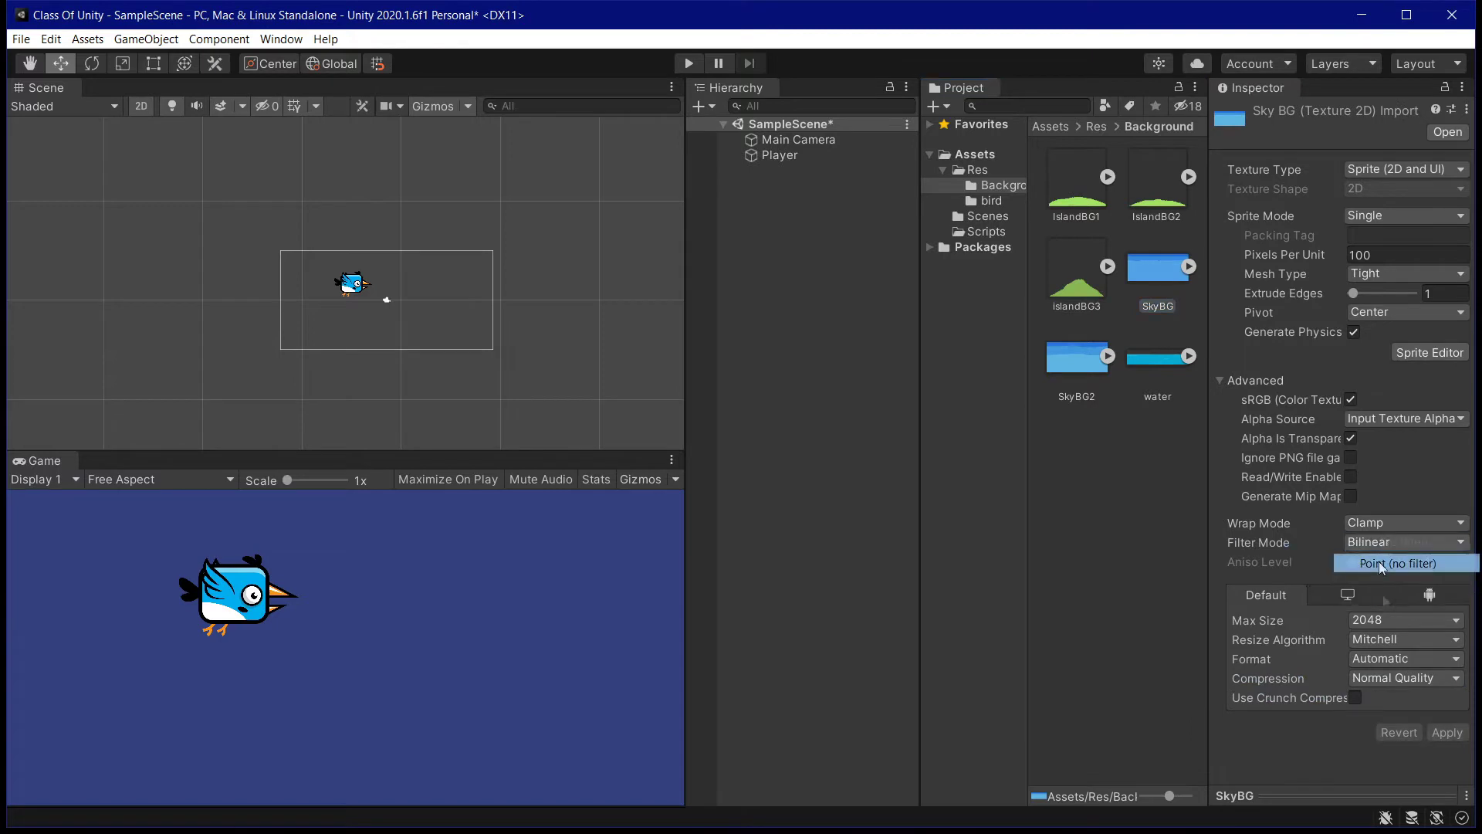
left_click(1380, 562)
left_click(1395, 677)
left_click(1395, 697)
left_click(1445, 713)
Set SkyBG2's filter mode to Point (no filter) and its compression to None, and apply the import settings.
left_click(1075, 382)
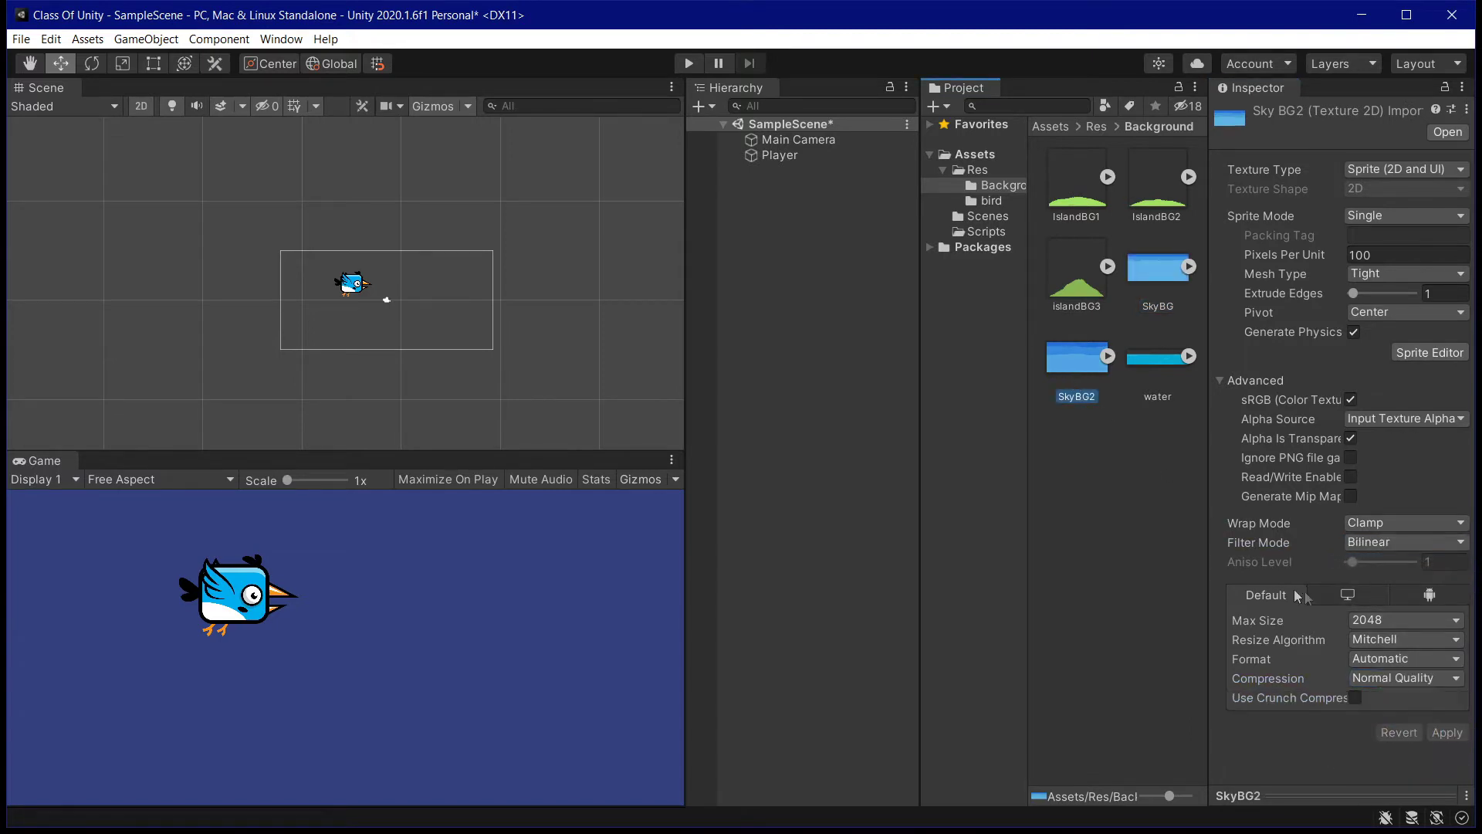
left_click(1404, 541)
left_click(1398, 562)
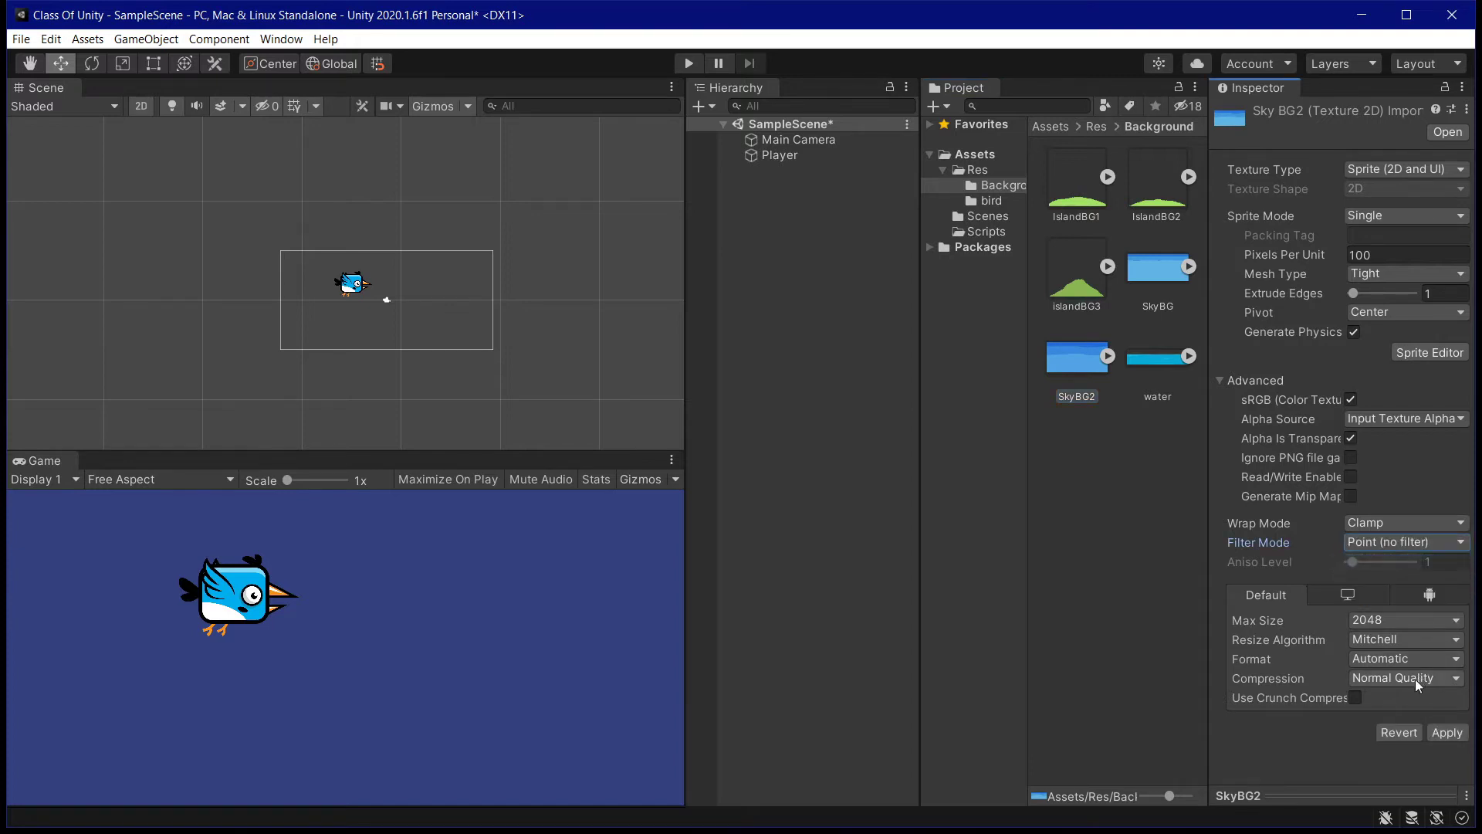
left_click(1414, 680)
left_click(1415, 704)
left_click(1446, 731)
Set the water texture's filter mode to Point (no filter) and its compression to None, and apply the import settings.
left_click(1151, 384)
left_click(1358, 542)
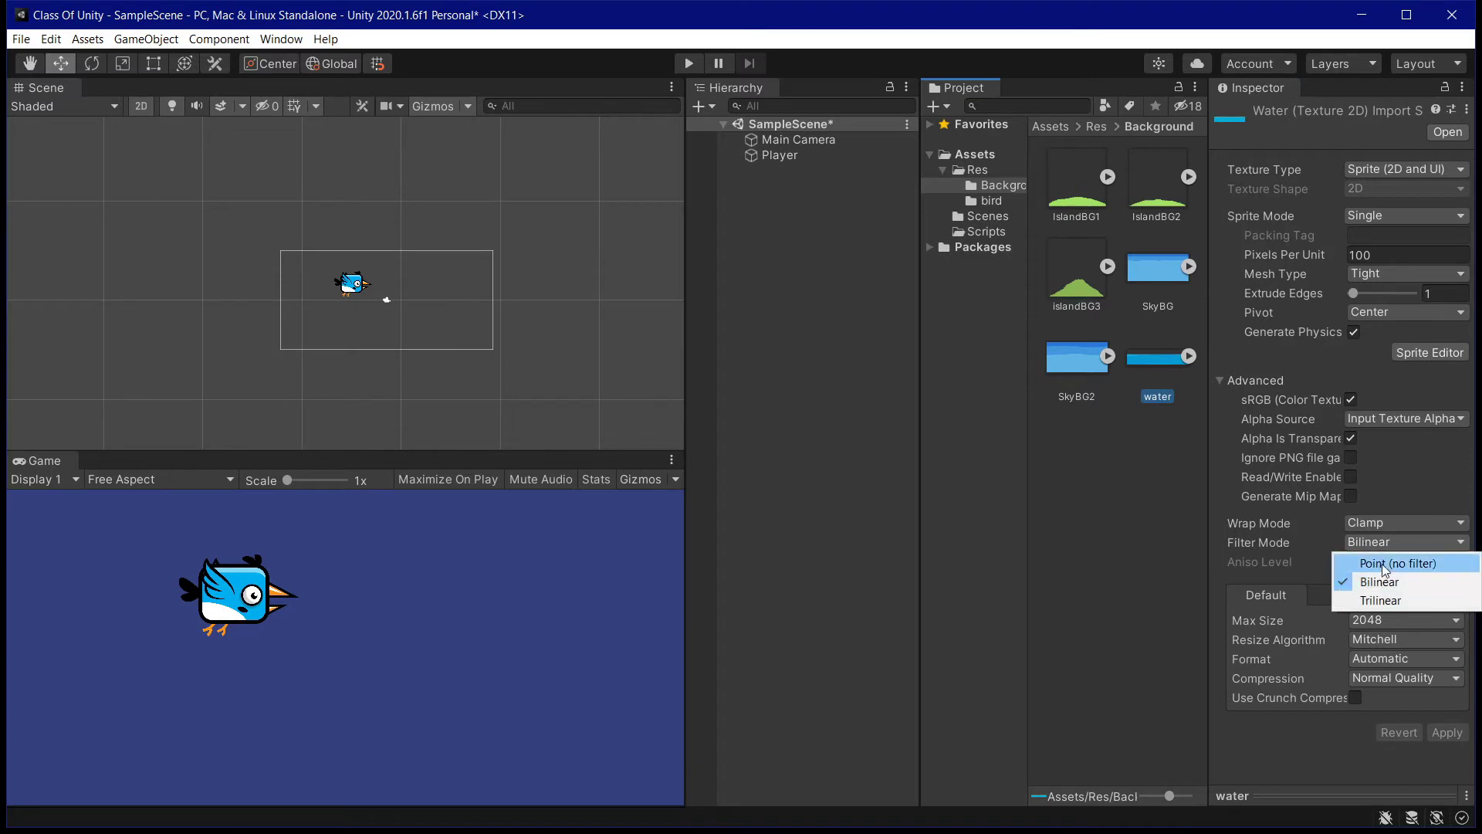
left_click(1381, 563)
left_click(1404, 677)
left_click(1381, 698)
left_click(1447, 712)
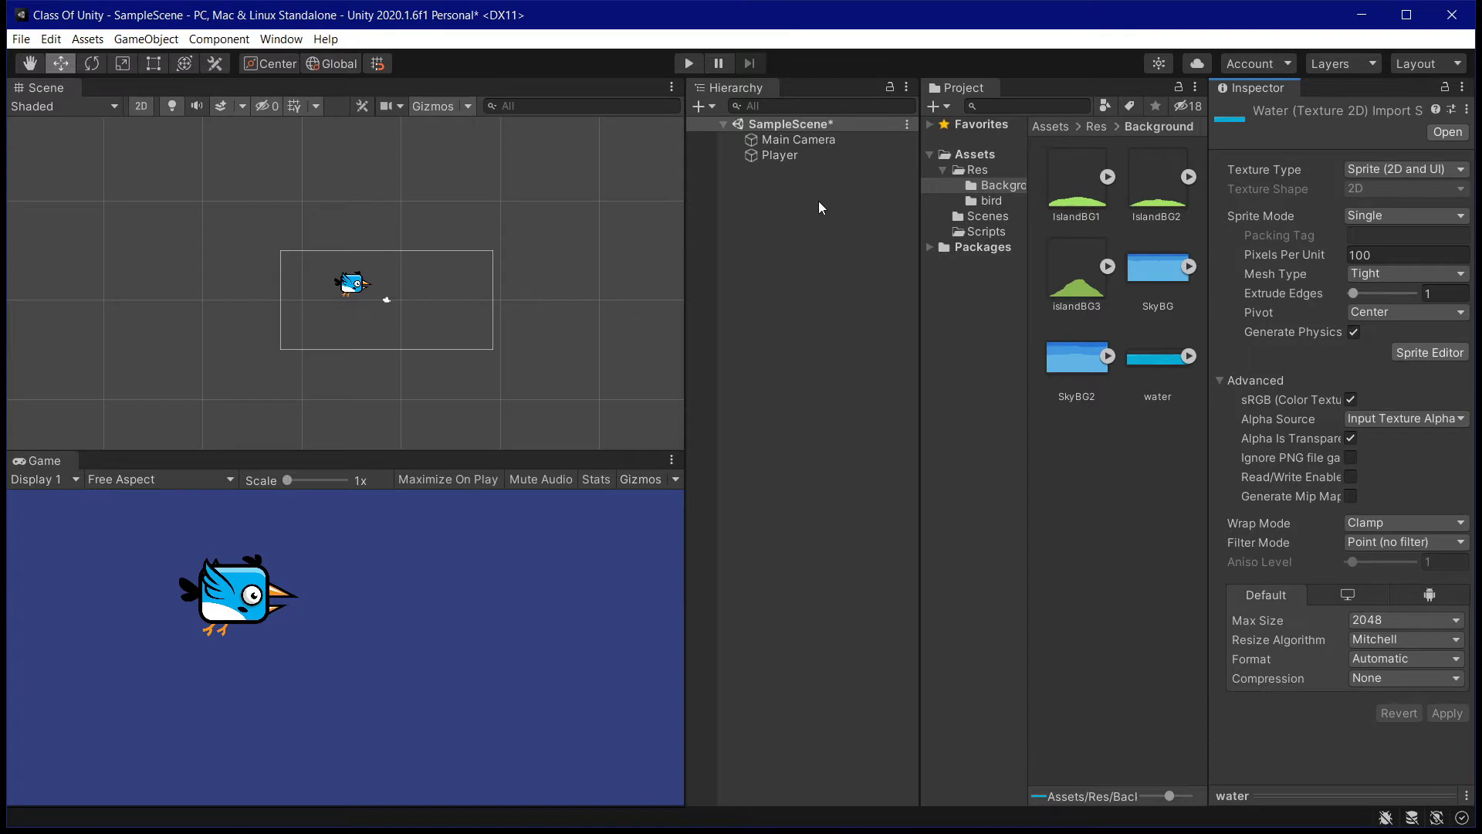
left_click(166, 43)
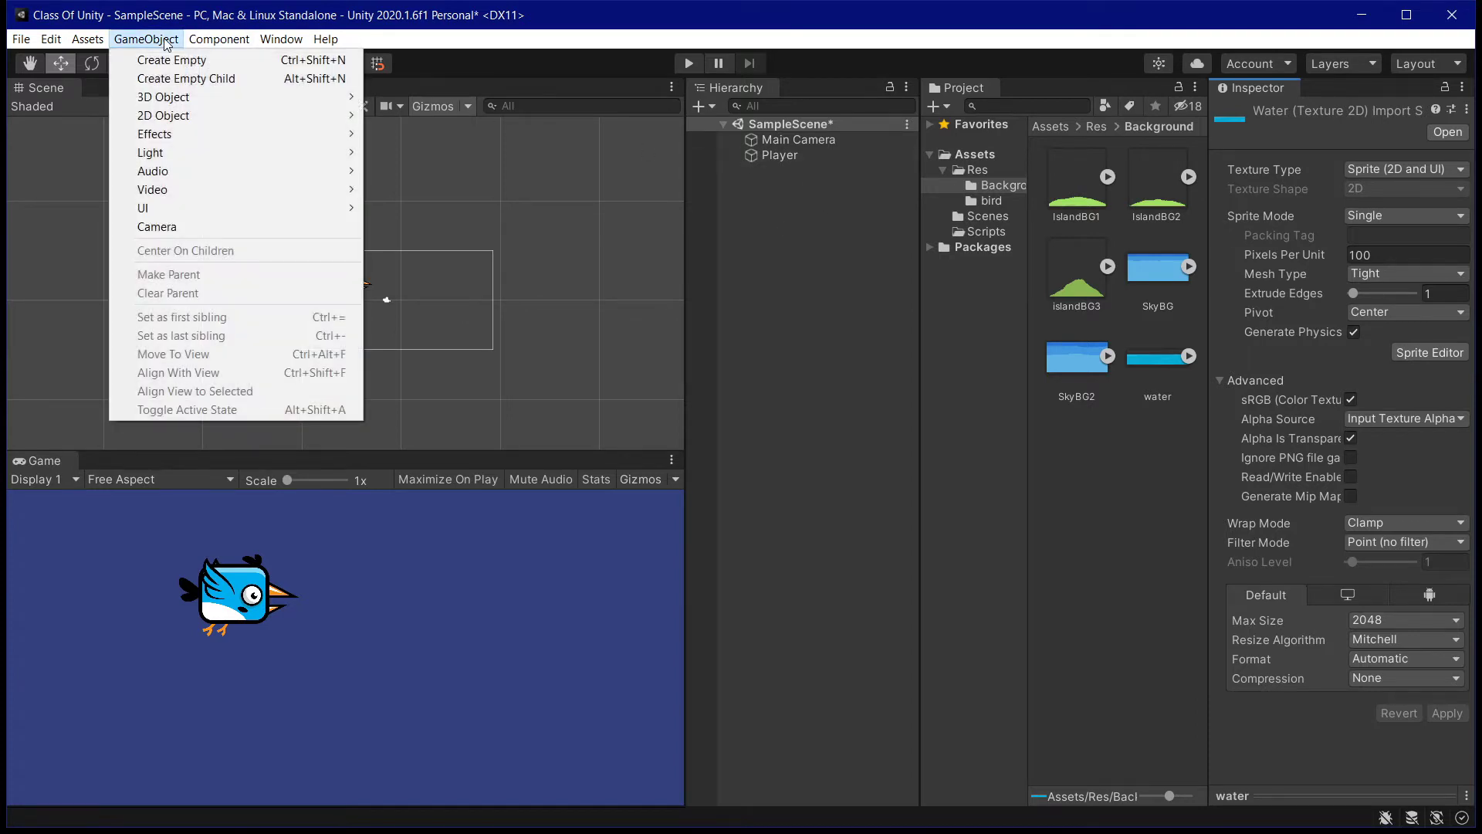
mouse_move(210, 114)
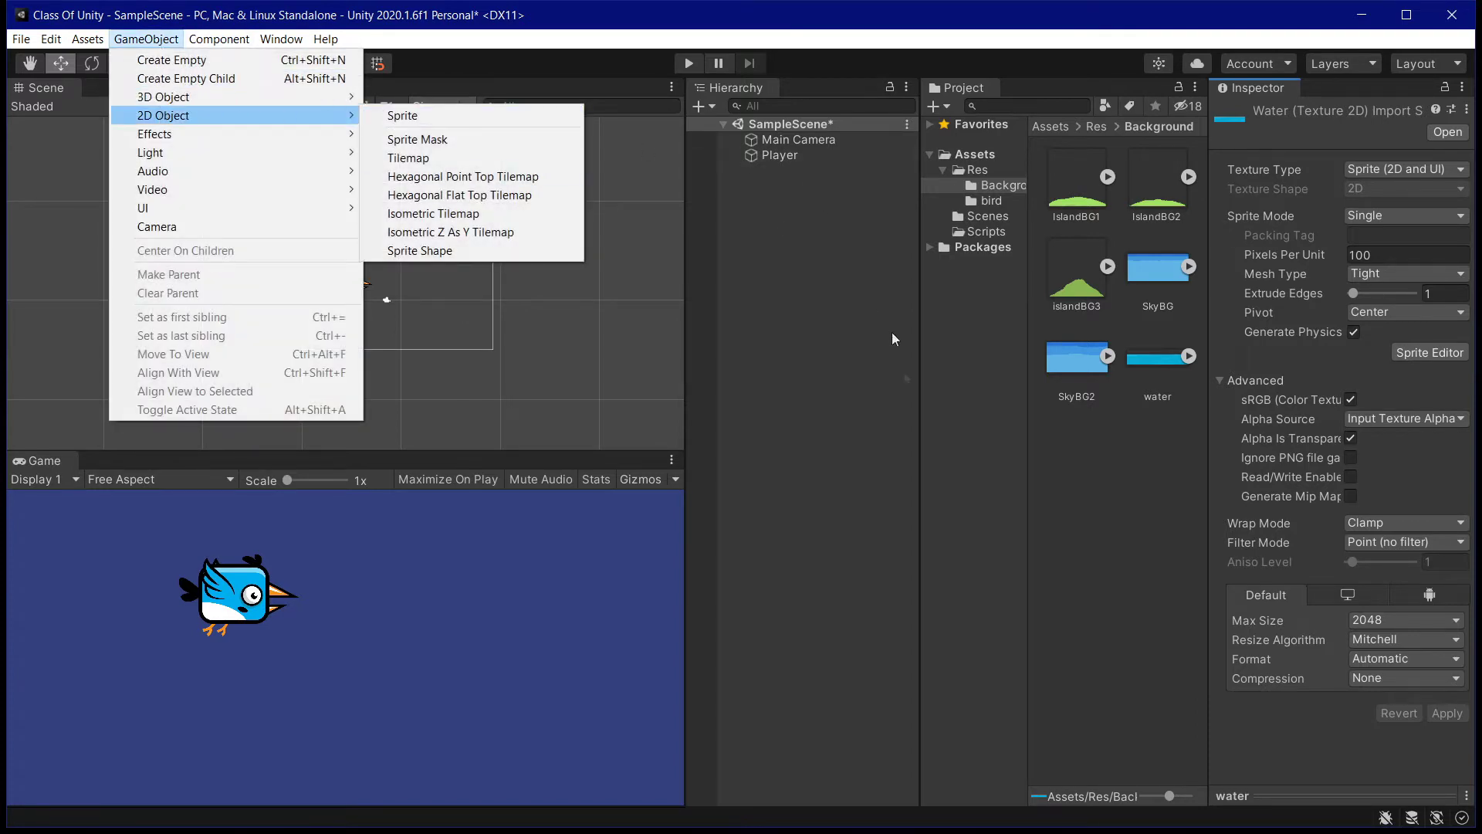
left_click(1032, 515)
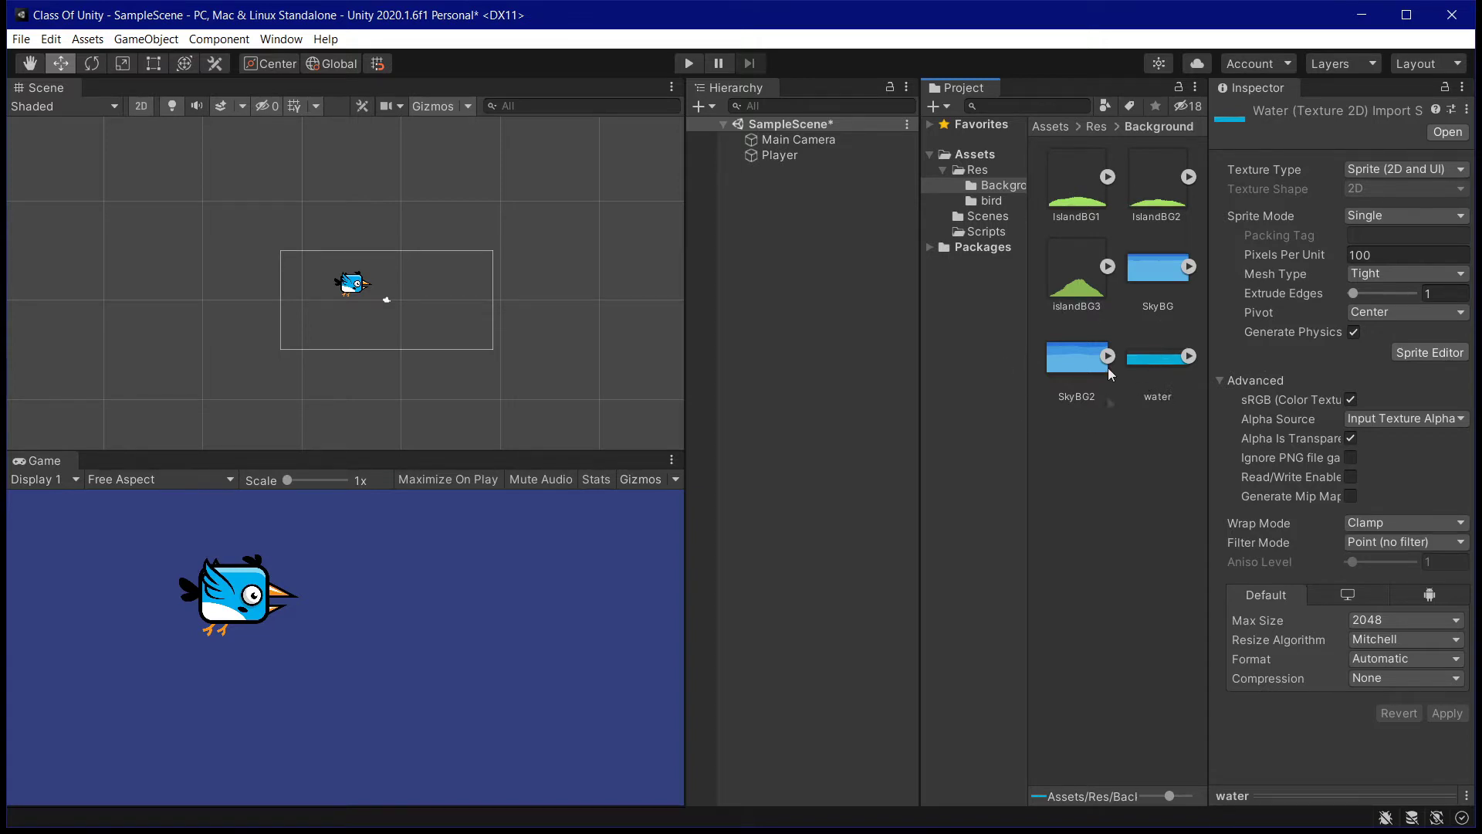
Place the SkyBG sprite in the scene near the centre of the camera frame.
left_click(1168, 273)
left_click(1089, 356)
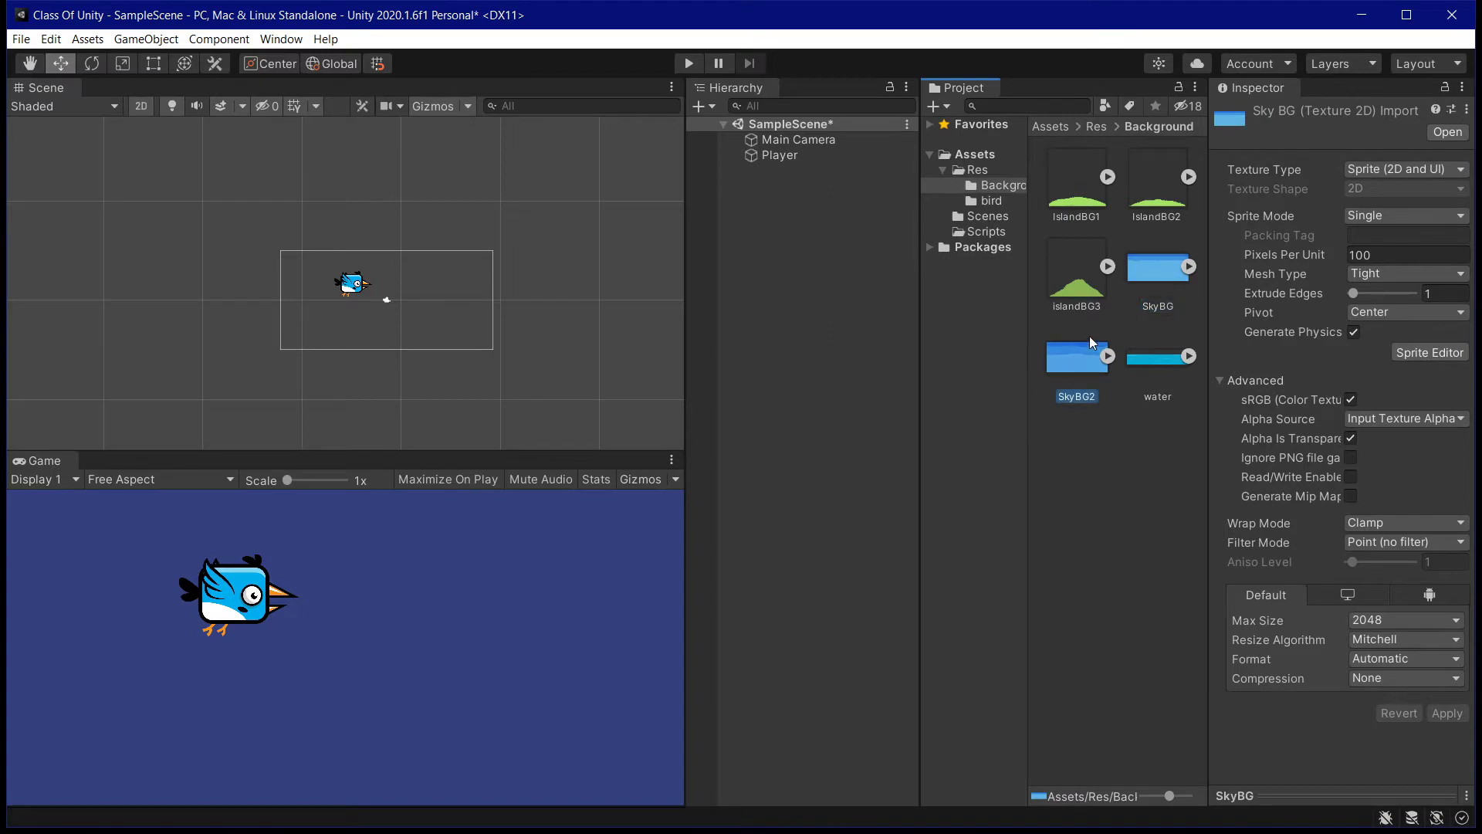
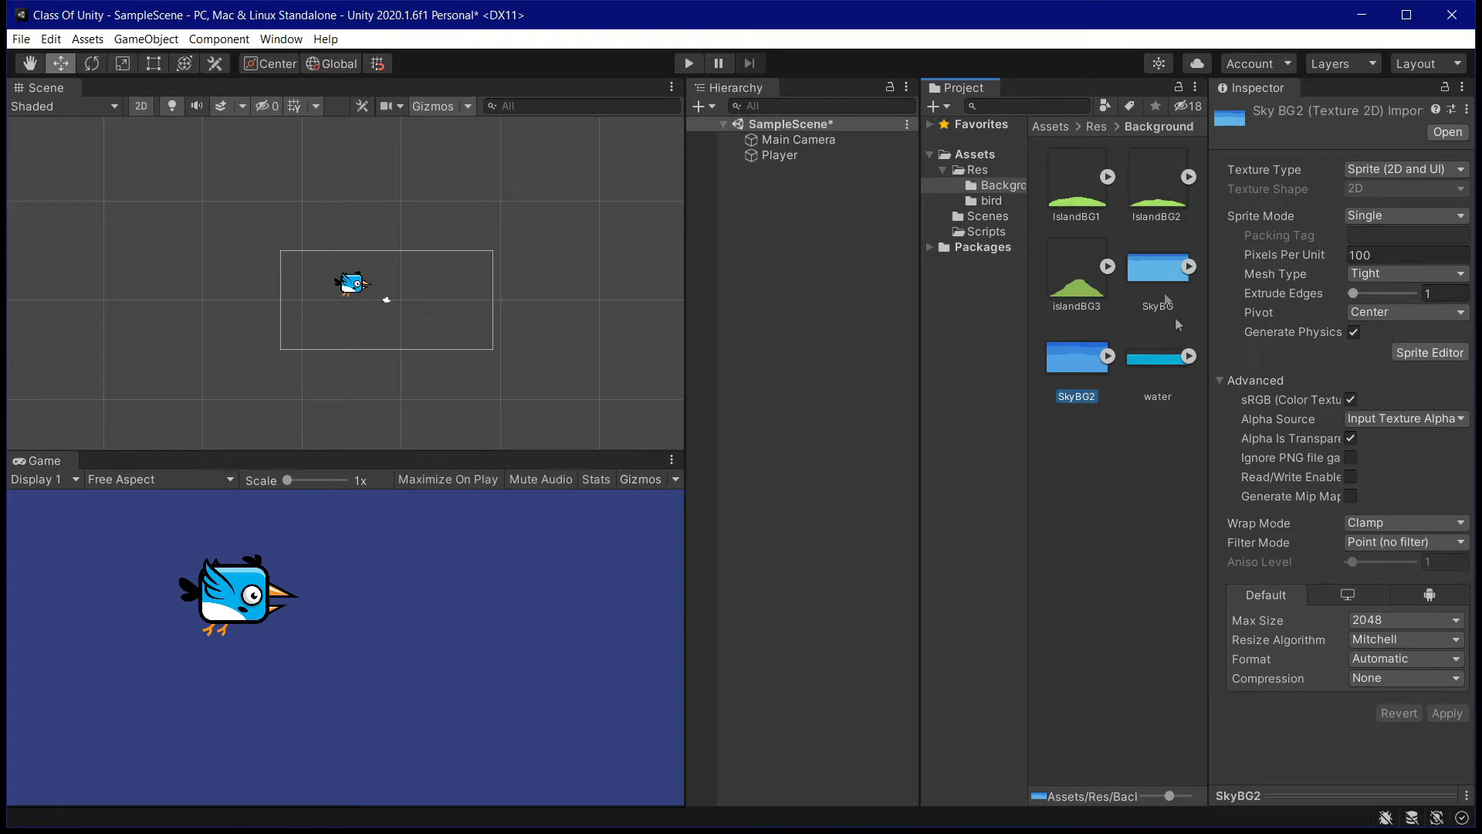
left_click(1157, 270)
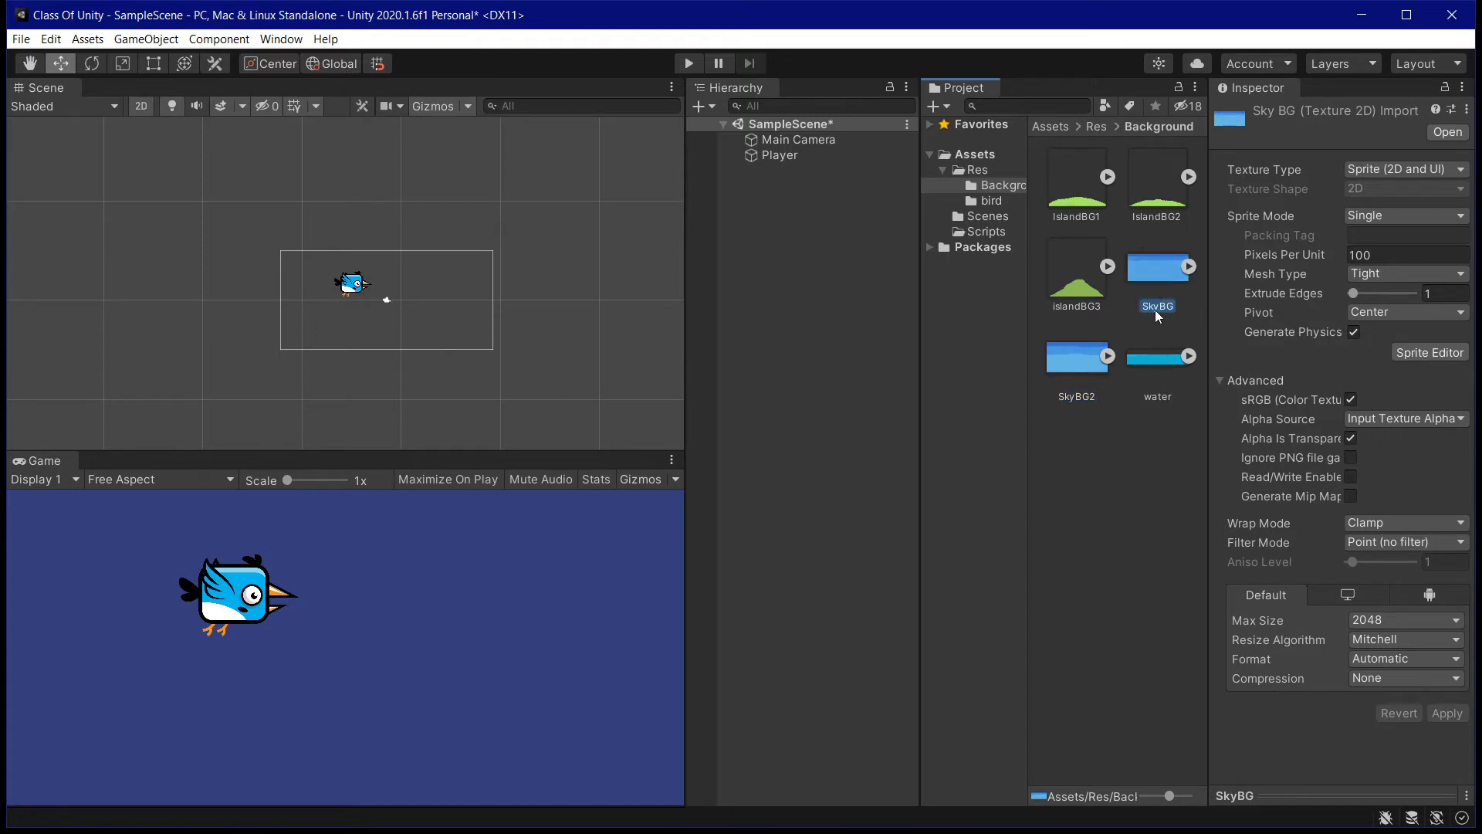
left_click_drag(1148, 276, 373, 301)
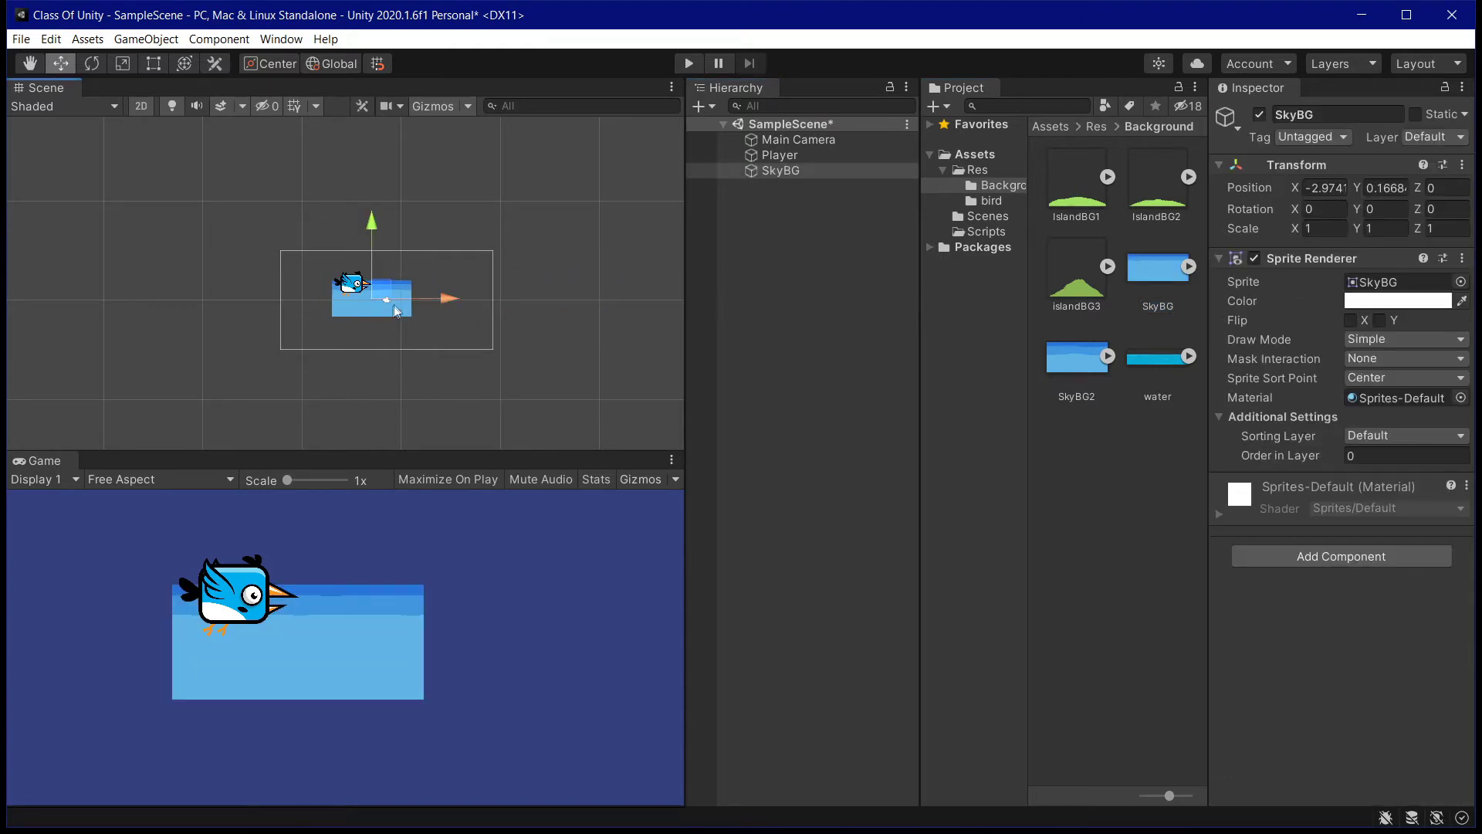
Set SkyBG's X and Y scale to 3 and shift it horizontally to about X -1.13 to cover the camera frame.
left_click(1312, 229)
left_click(1327, 235)
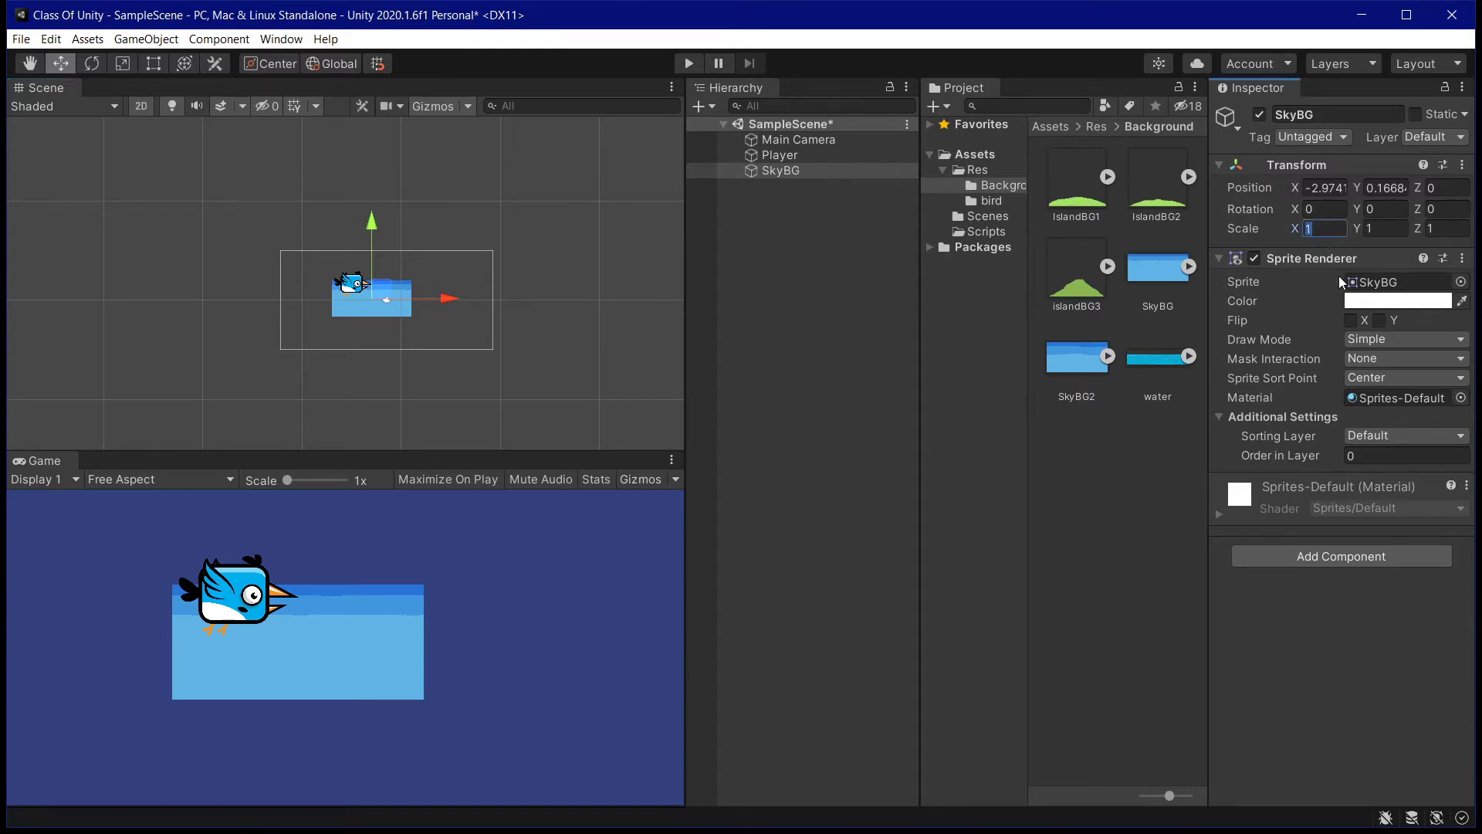
key("Tab")
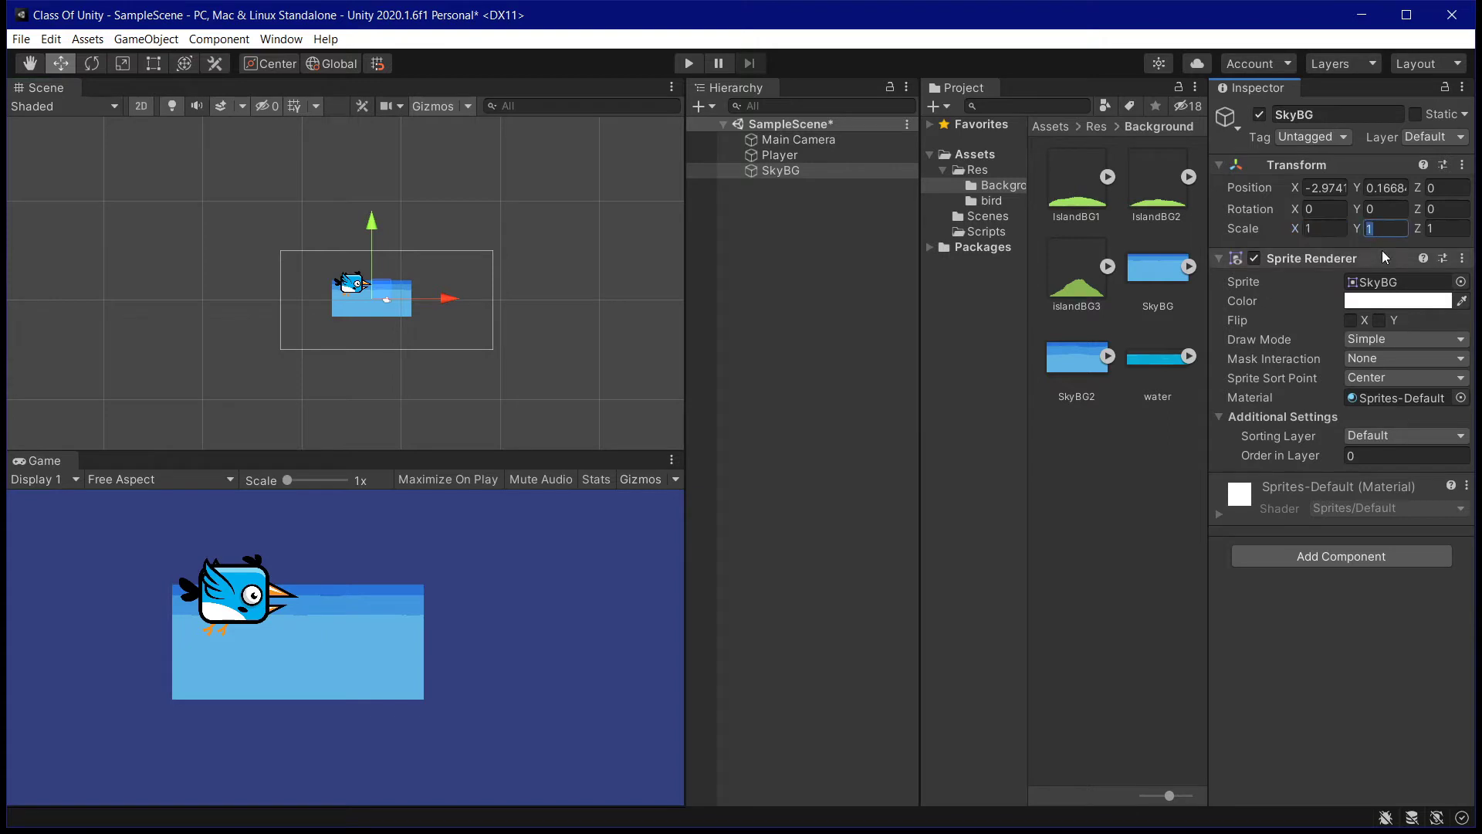
left_click(1317, 231)
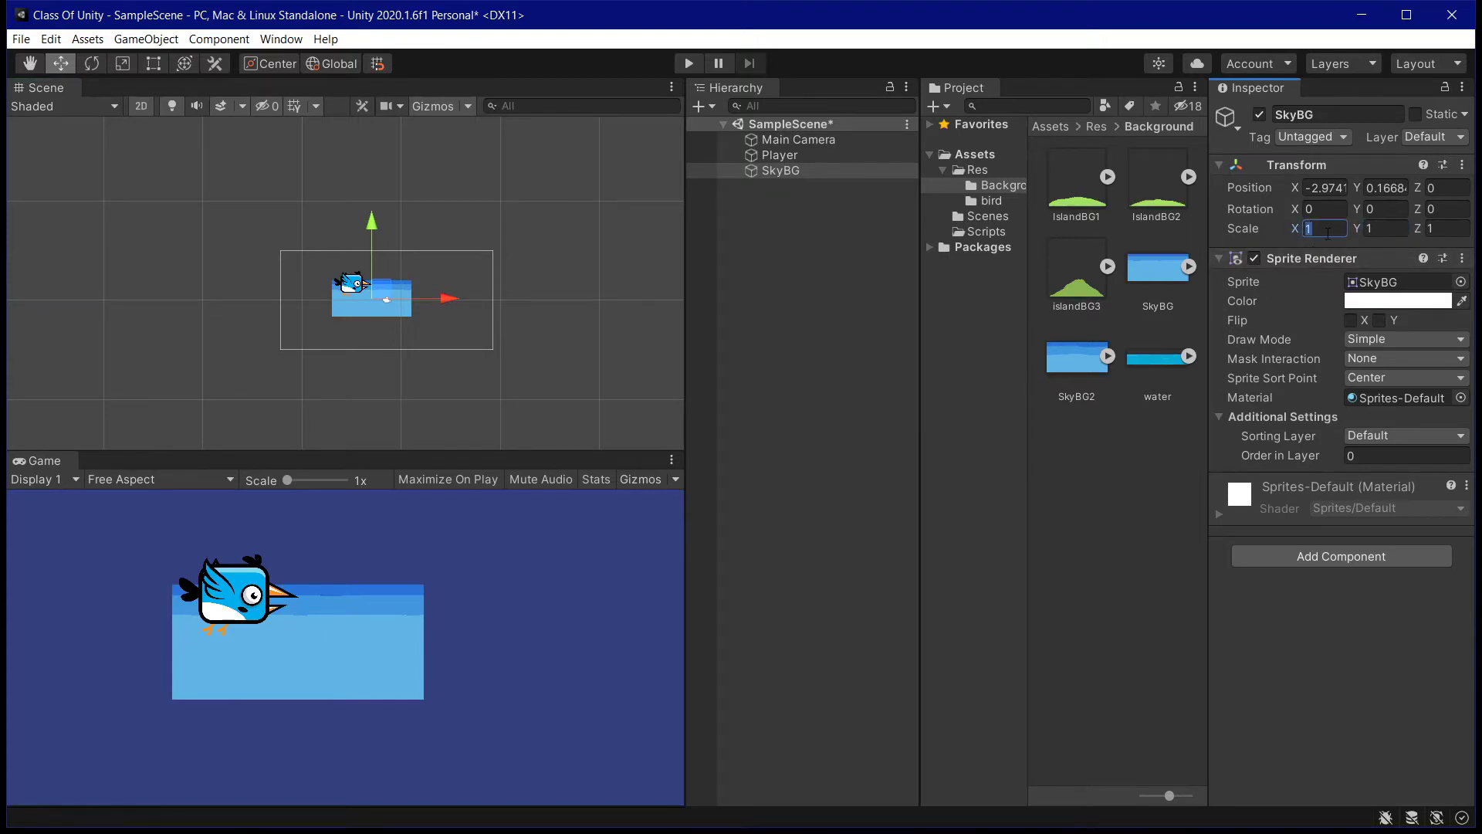
type("3")
key("Tab")
type("3")
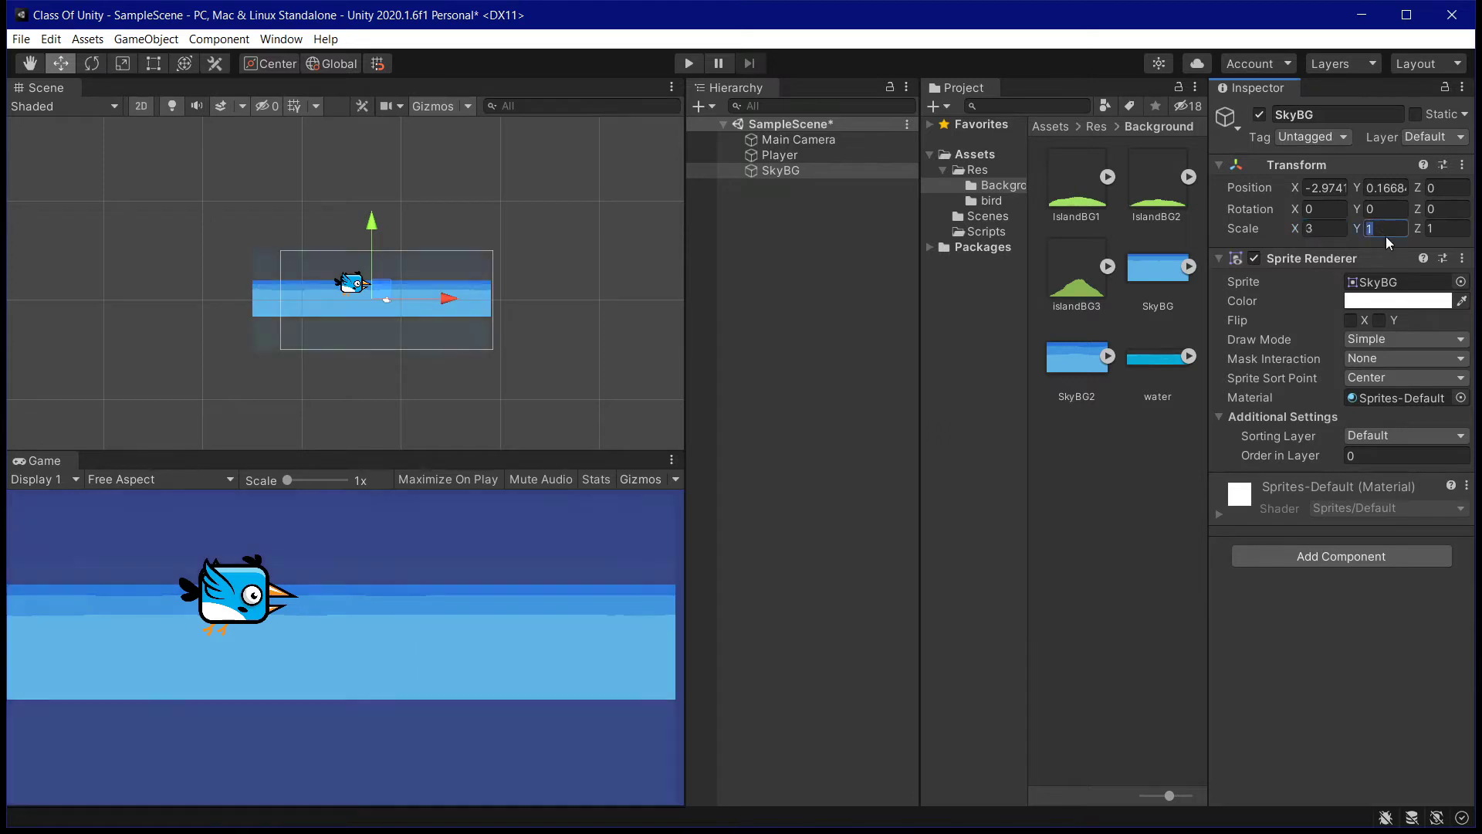
key("Tab")
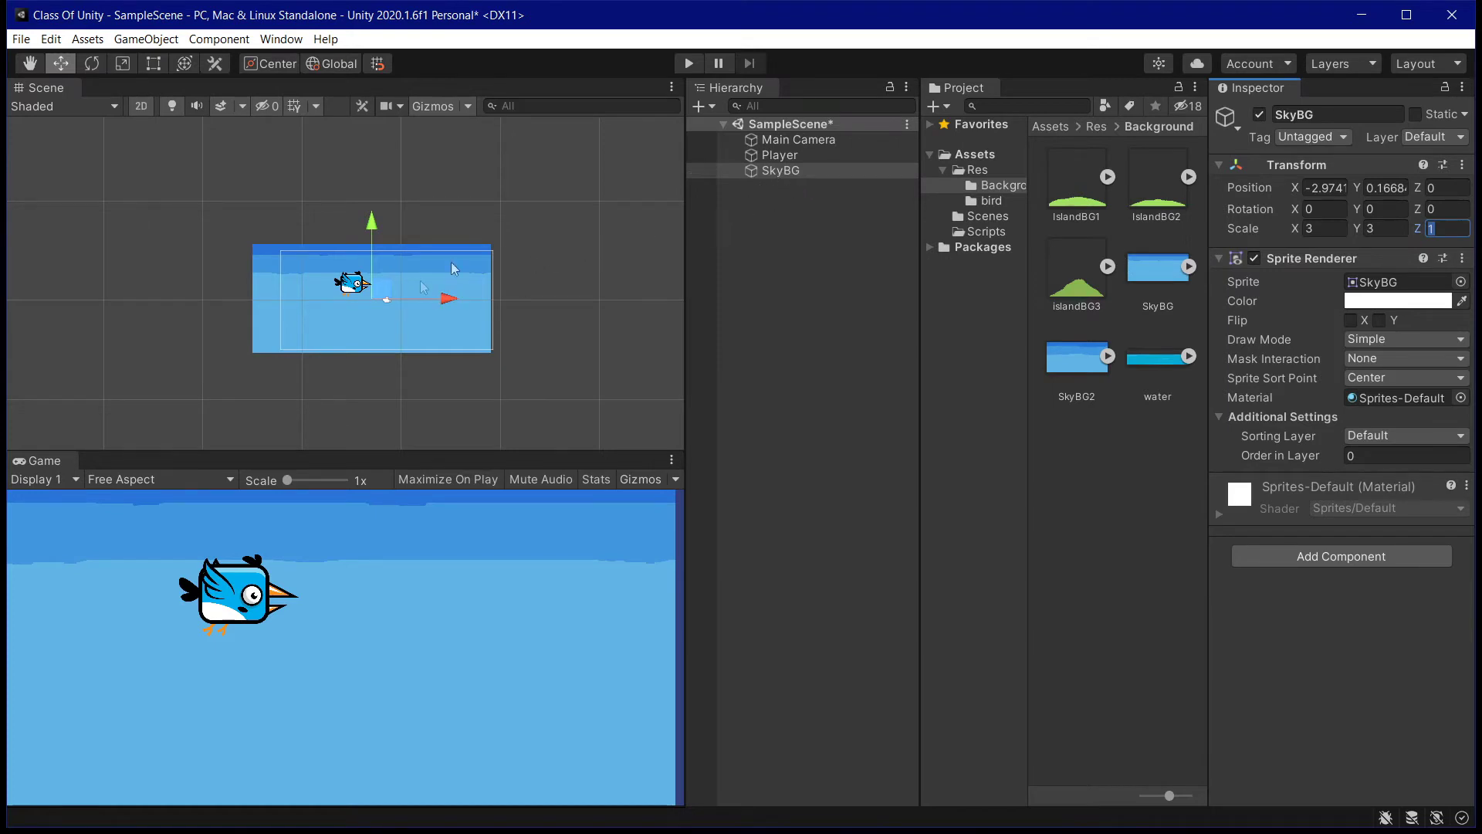
left_click_drag(409, 298, 435, 298)
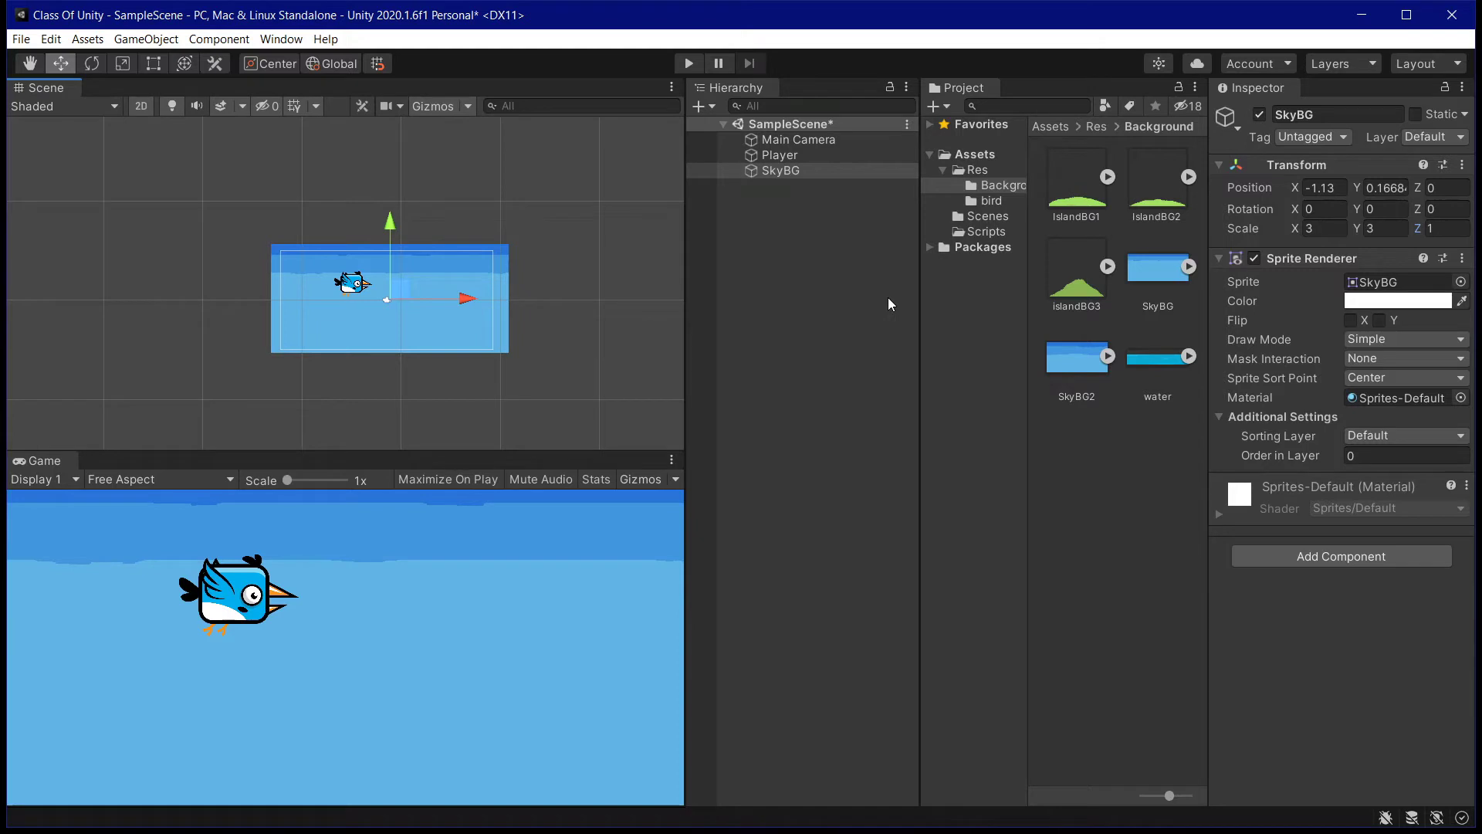
Compare the sorting layer and order in layer of Player and SkyBG.
left_click(800, 170)
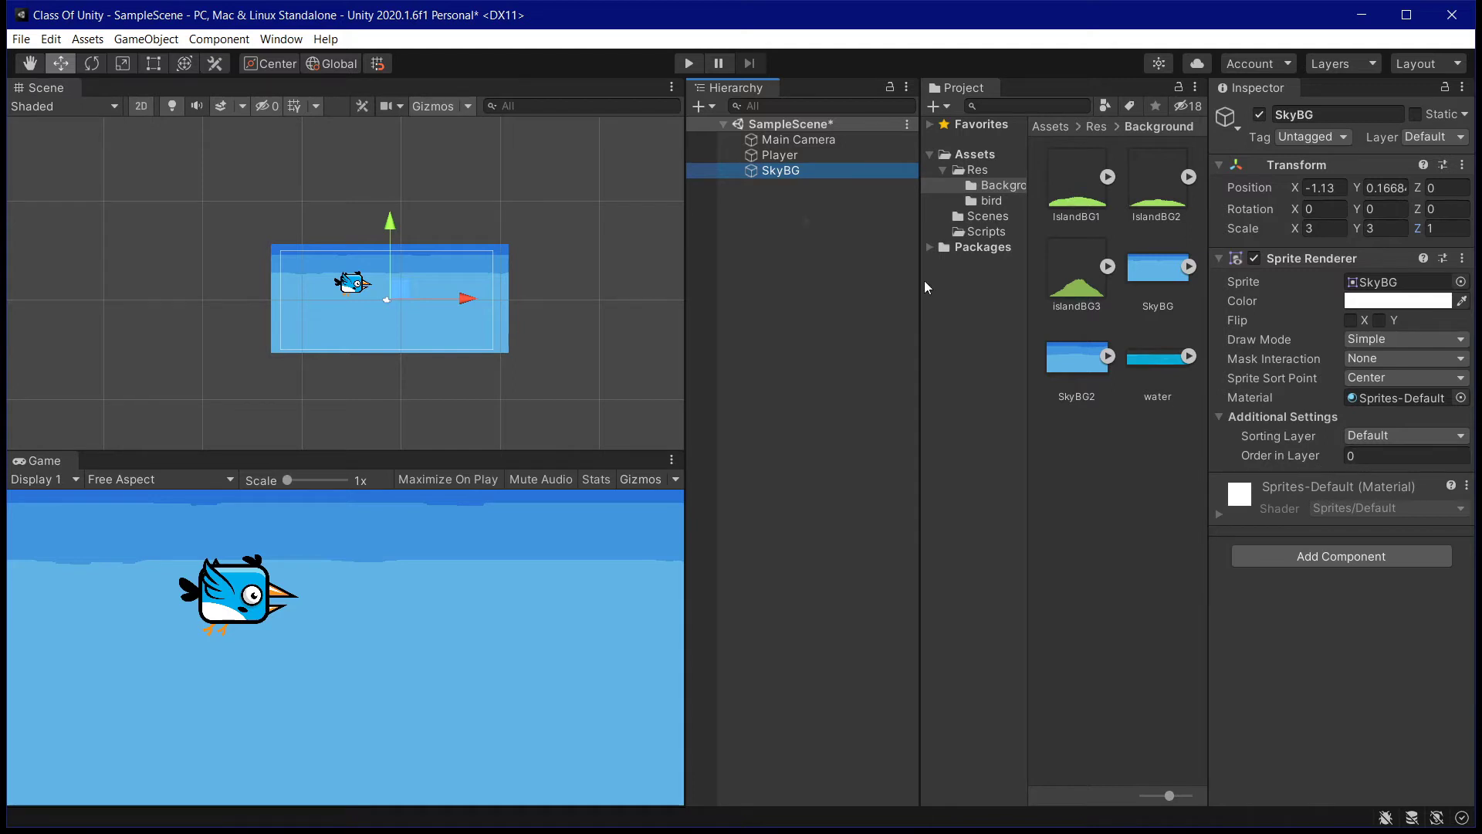
left_click(783, 156)
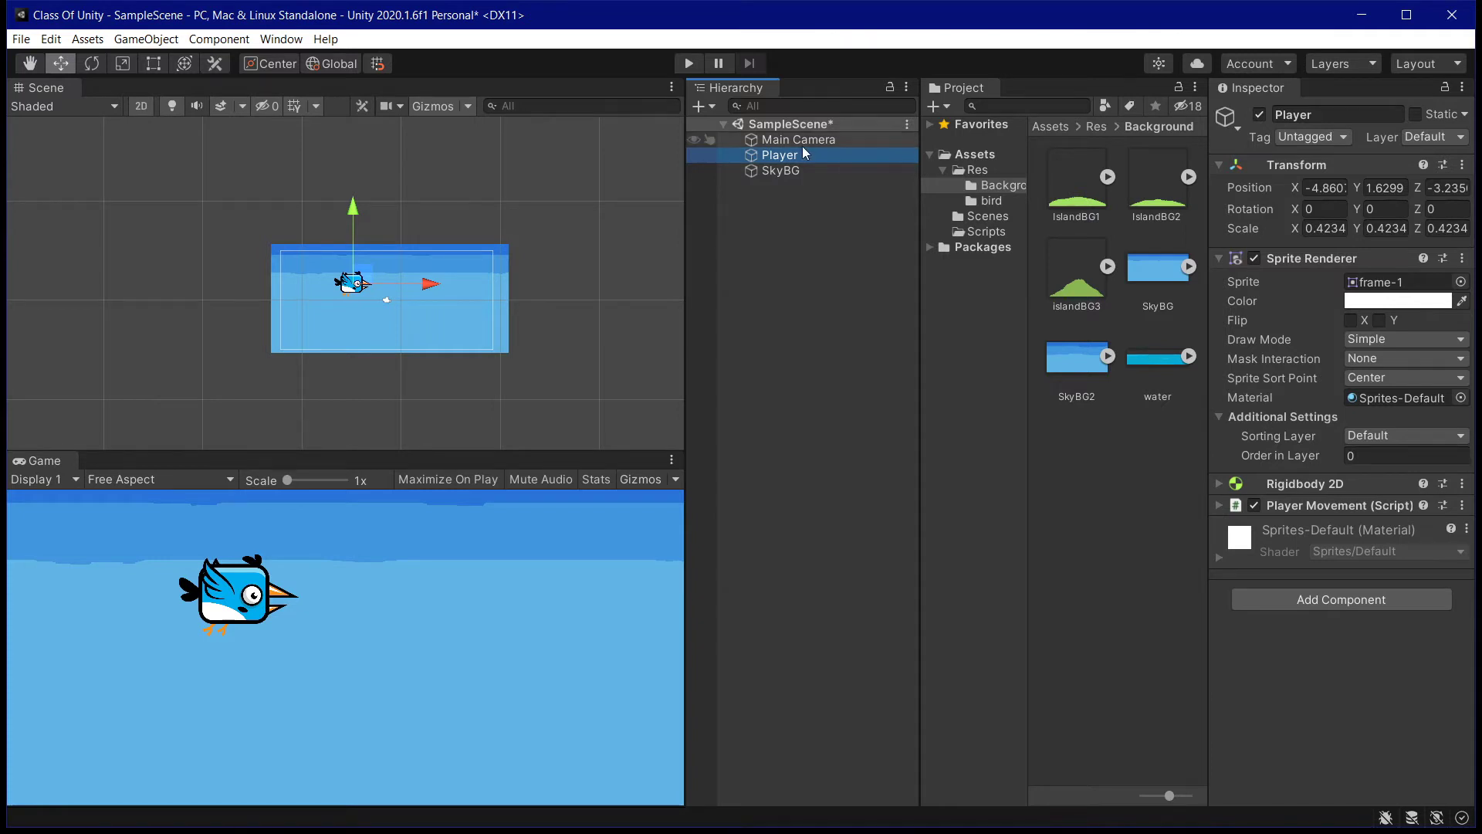
left_click(776, 171)
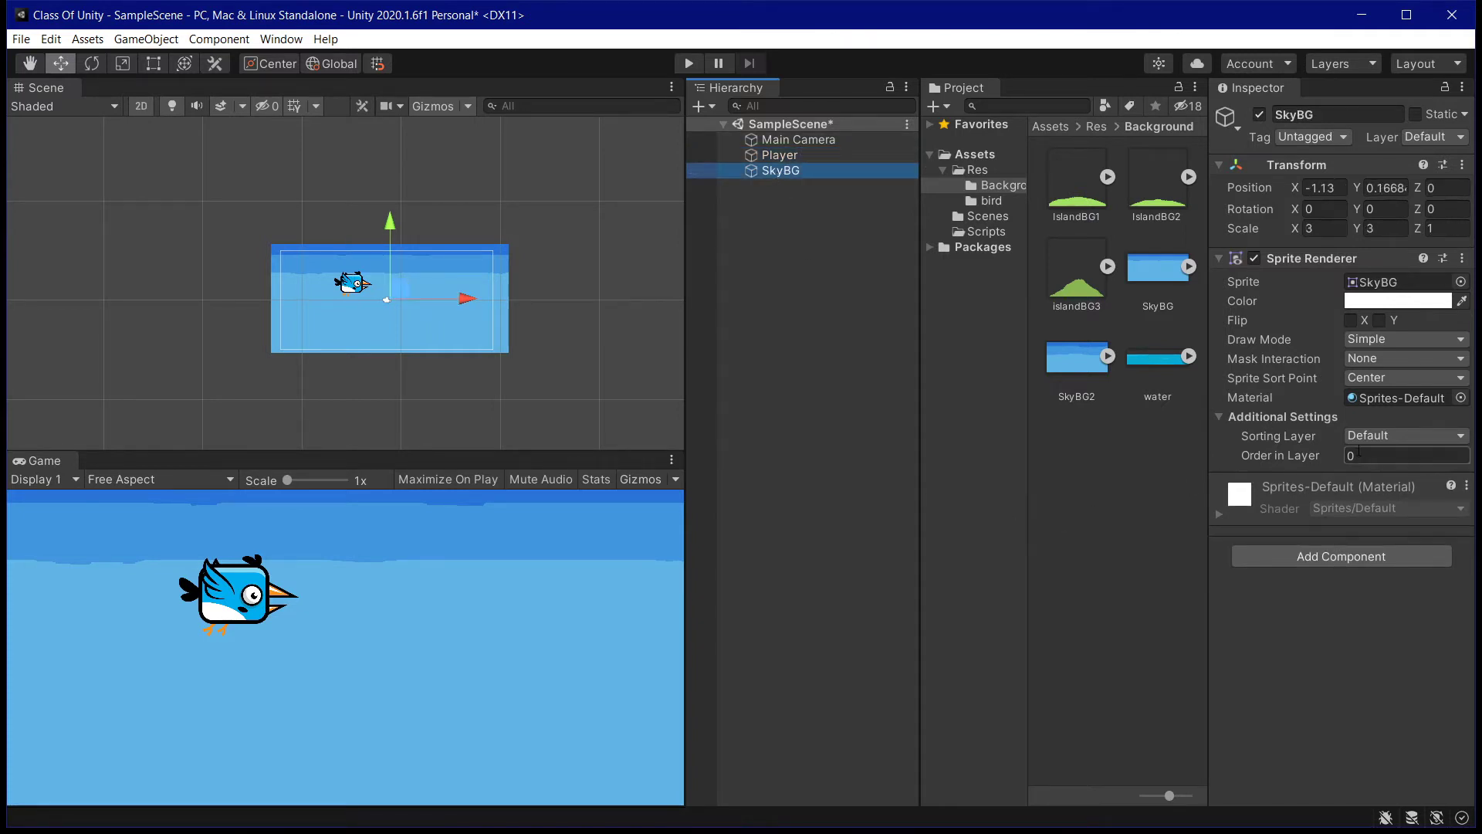
left_click(793, 155)
left_click(795, 170)
left_click(1366, 455)
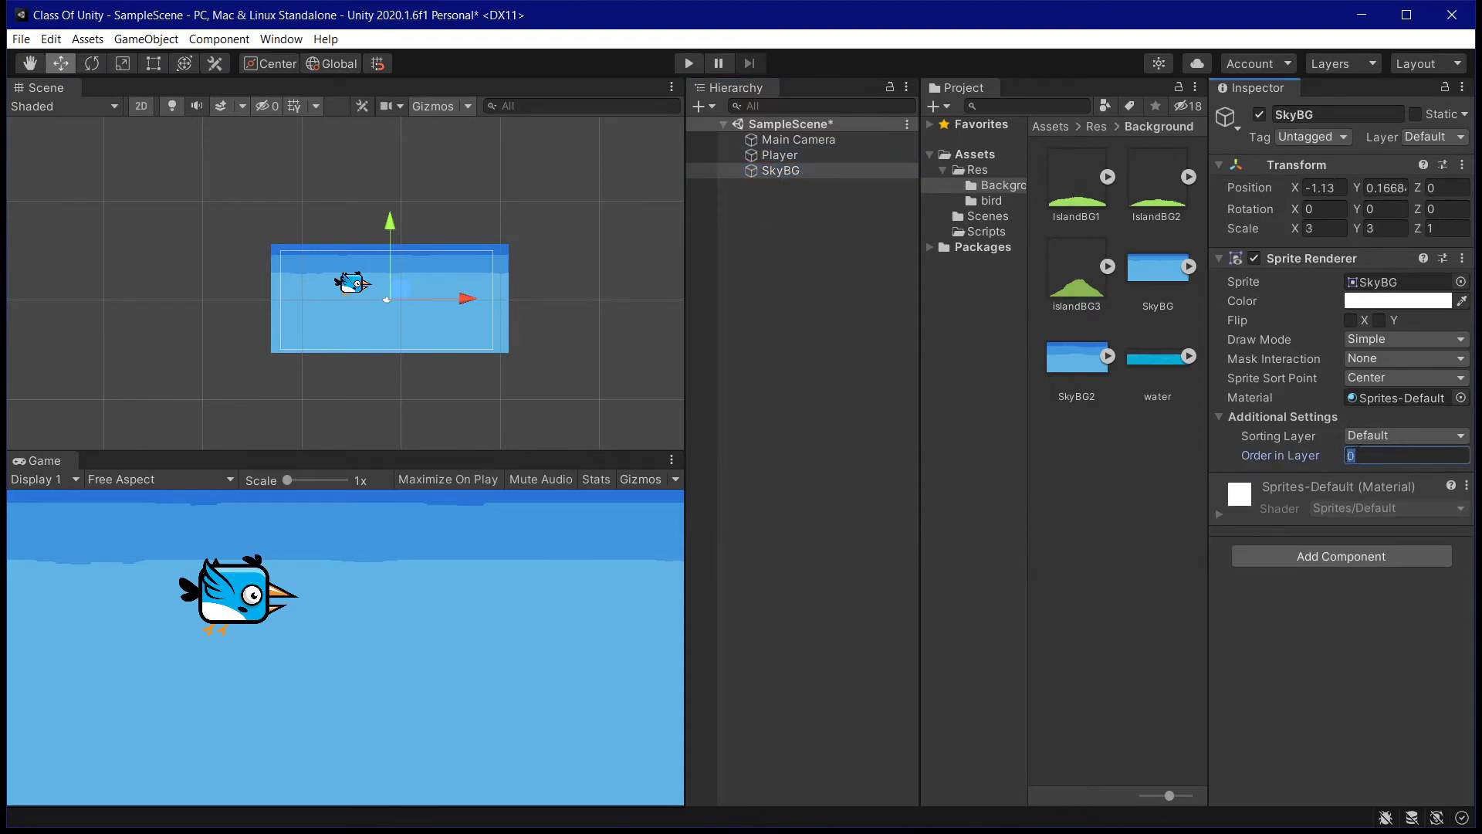
left_click(818, 155)
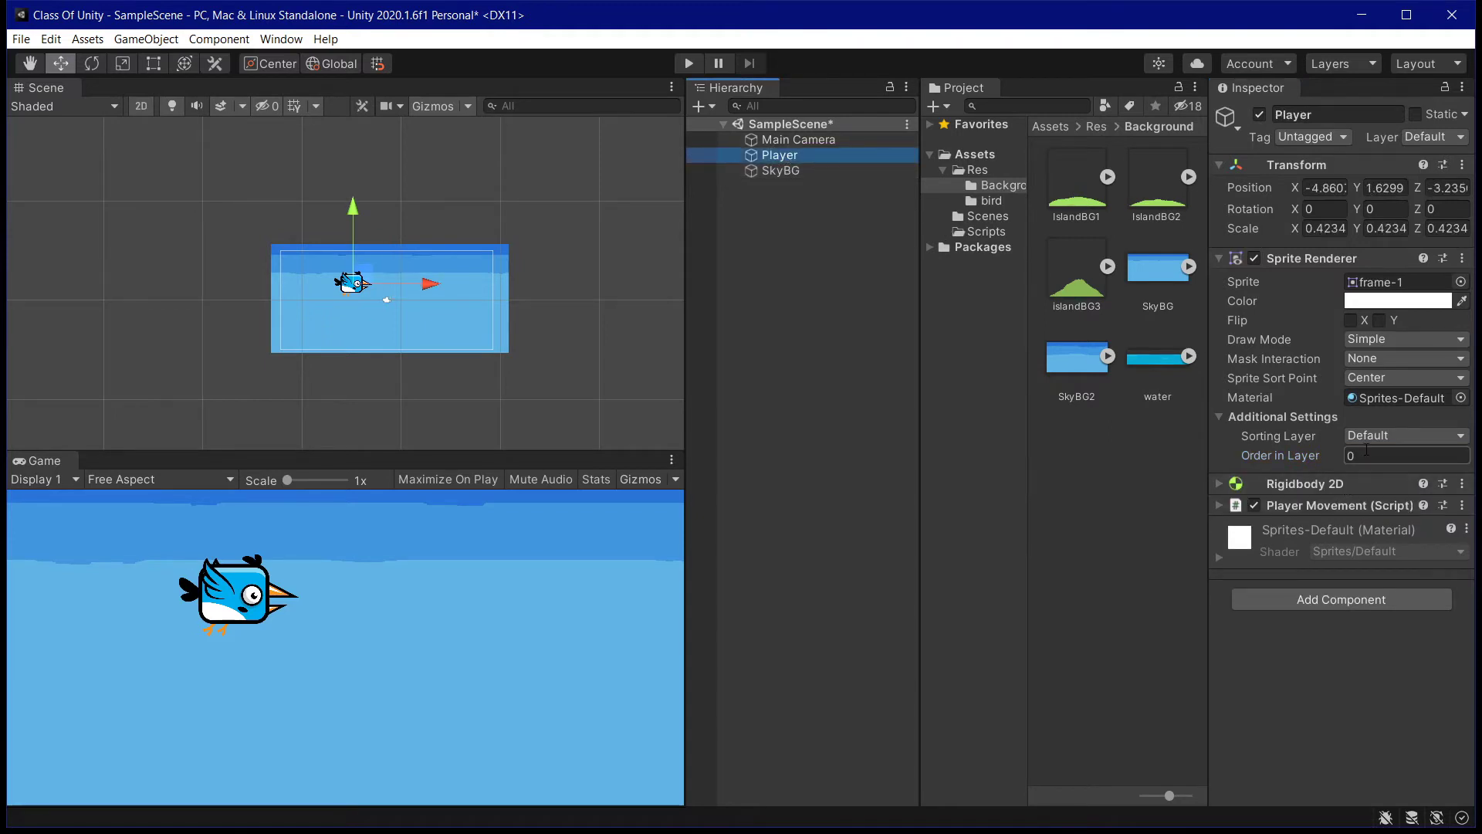
left_click(795, 171)
Set SkyBG's order in layer to -1, keeping the Default sorting layer.
left_click(1368, 437)
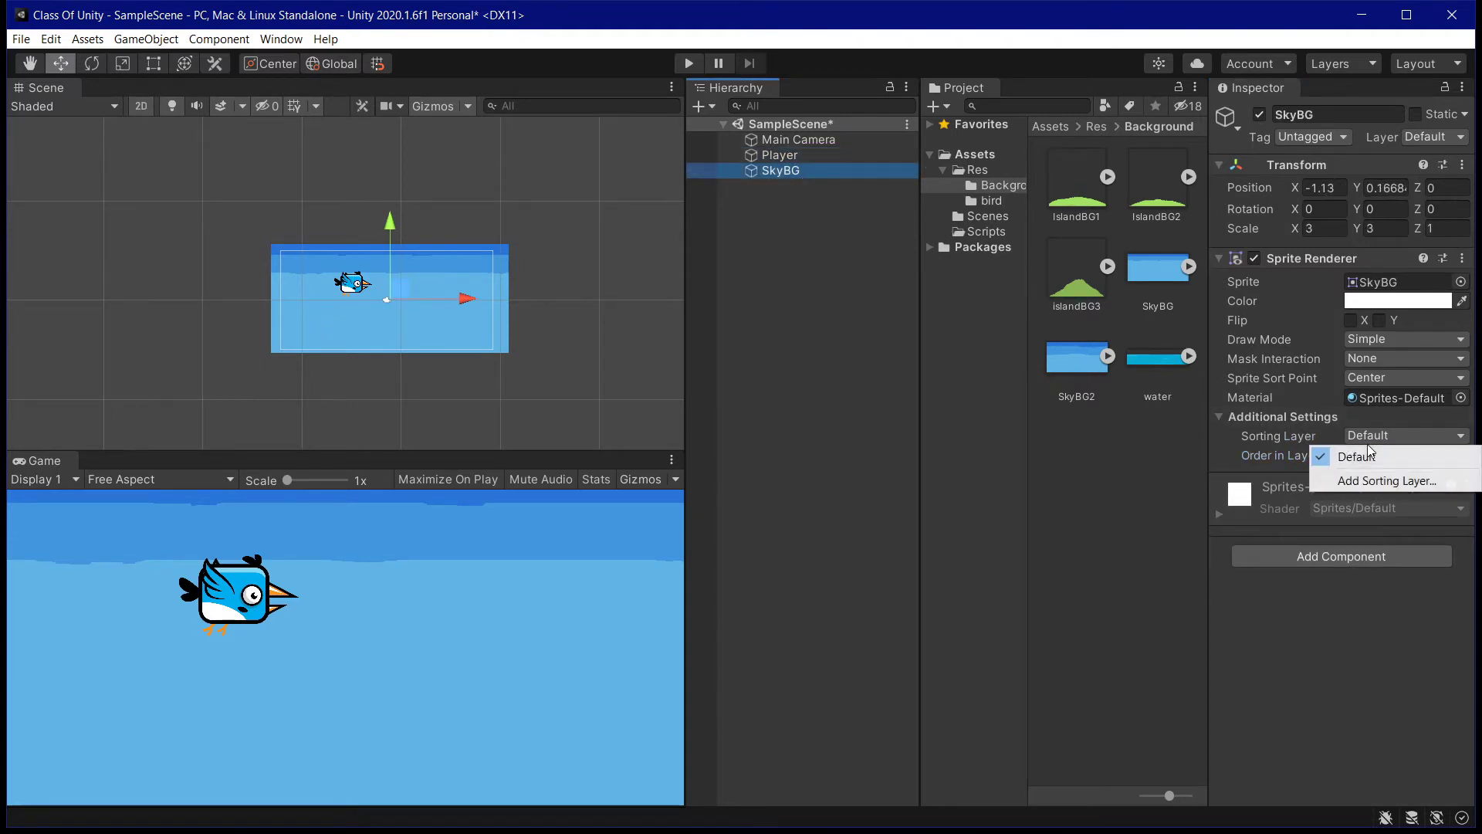
left_click(1400, 504)
left_click(1380, 454)
type("-1")
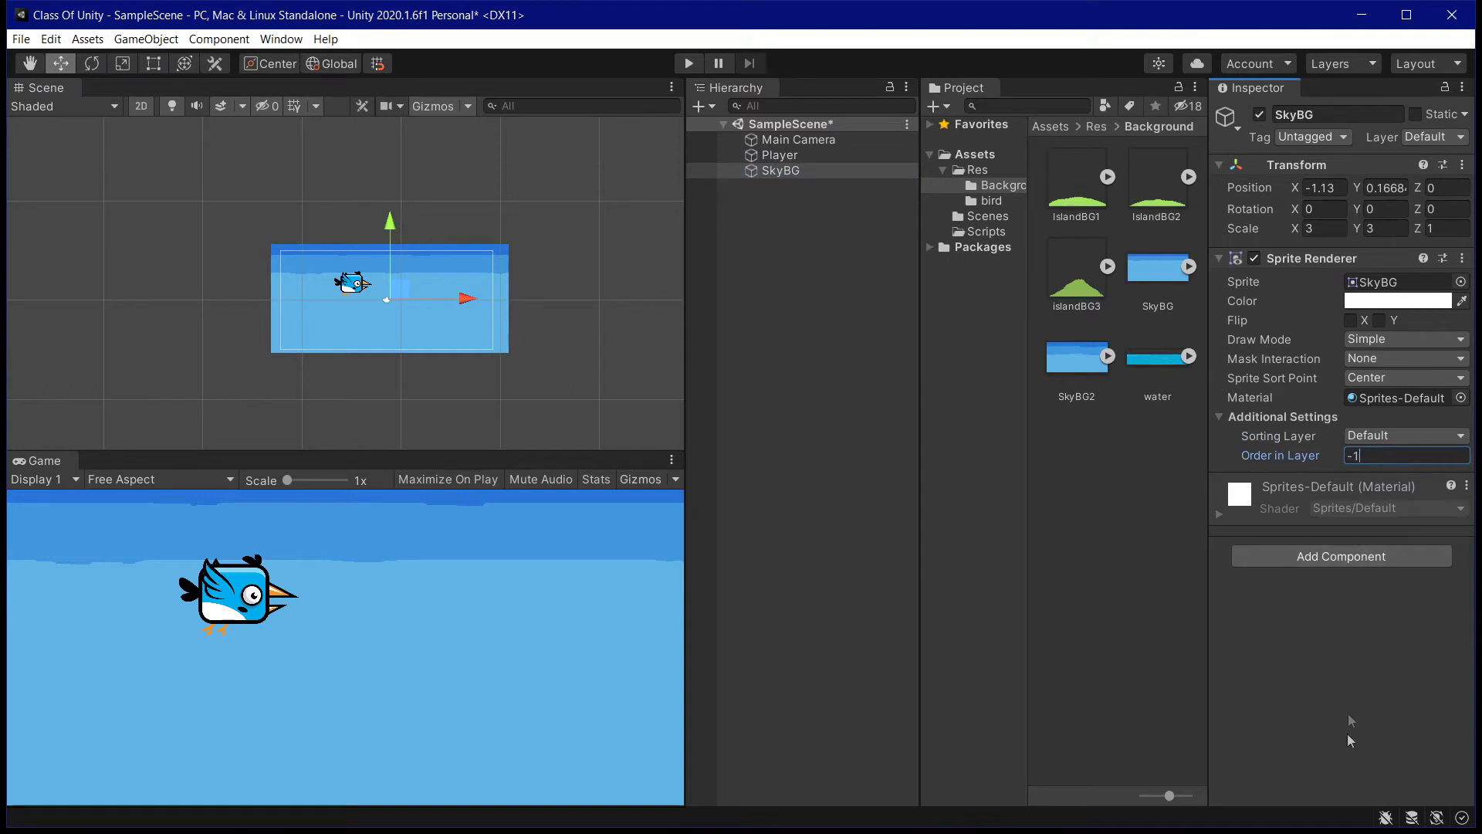
key("Return")
Check SkyBG's order in layer against Player's in their Sprite Renderer settings.
left_click(799, 153)
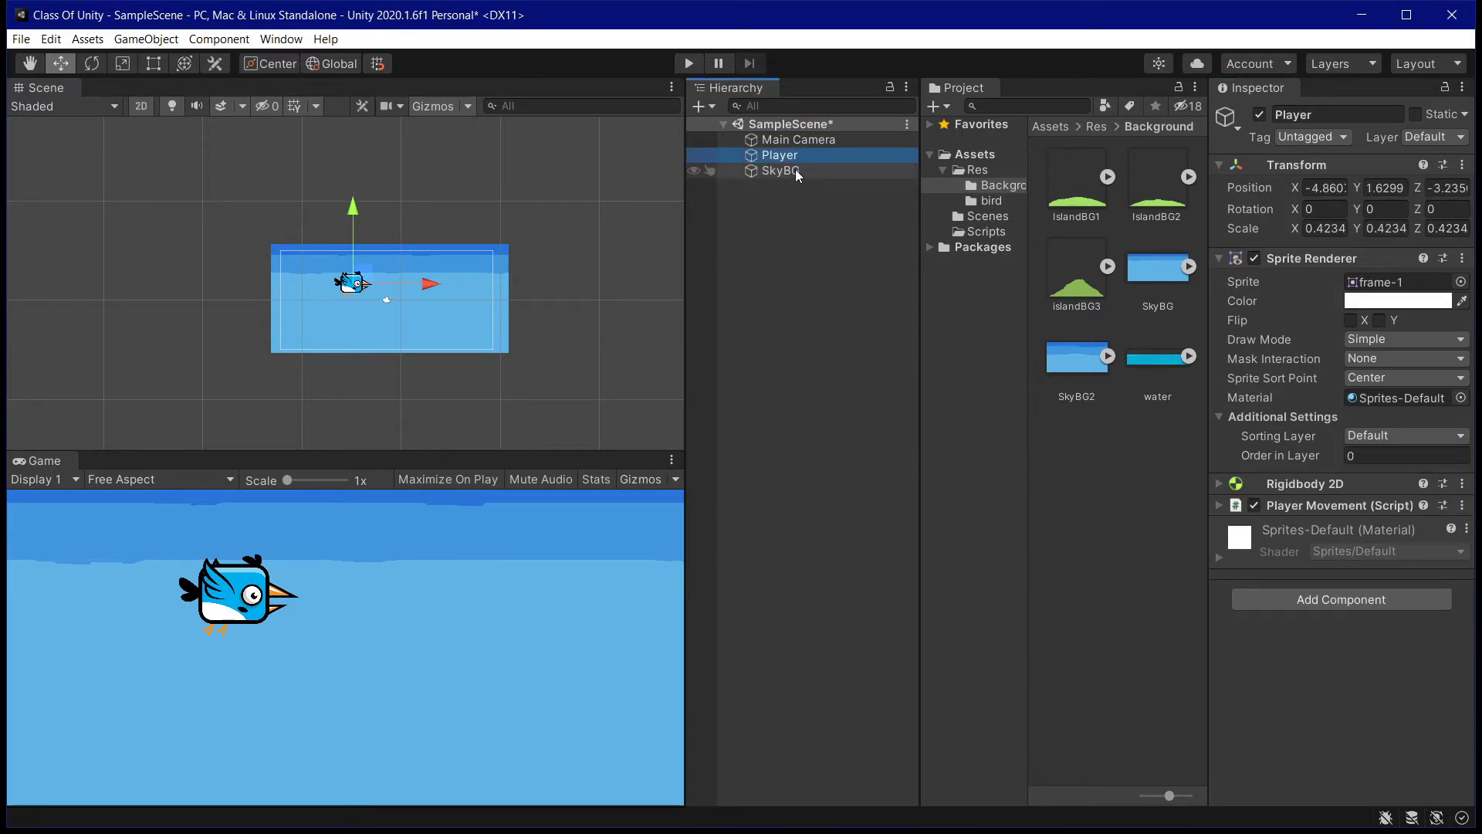
left_click(795, 170)
left_click(815, 157)
left_click(818, 168)
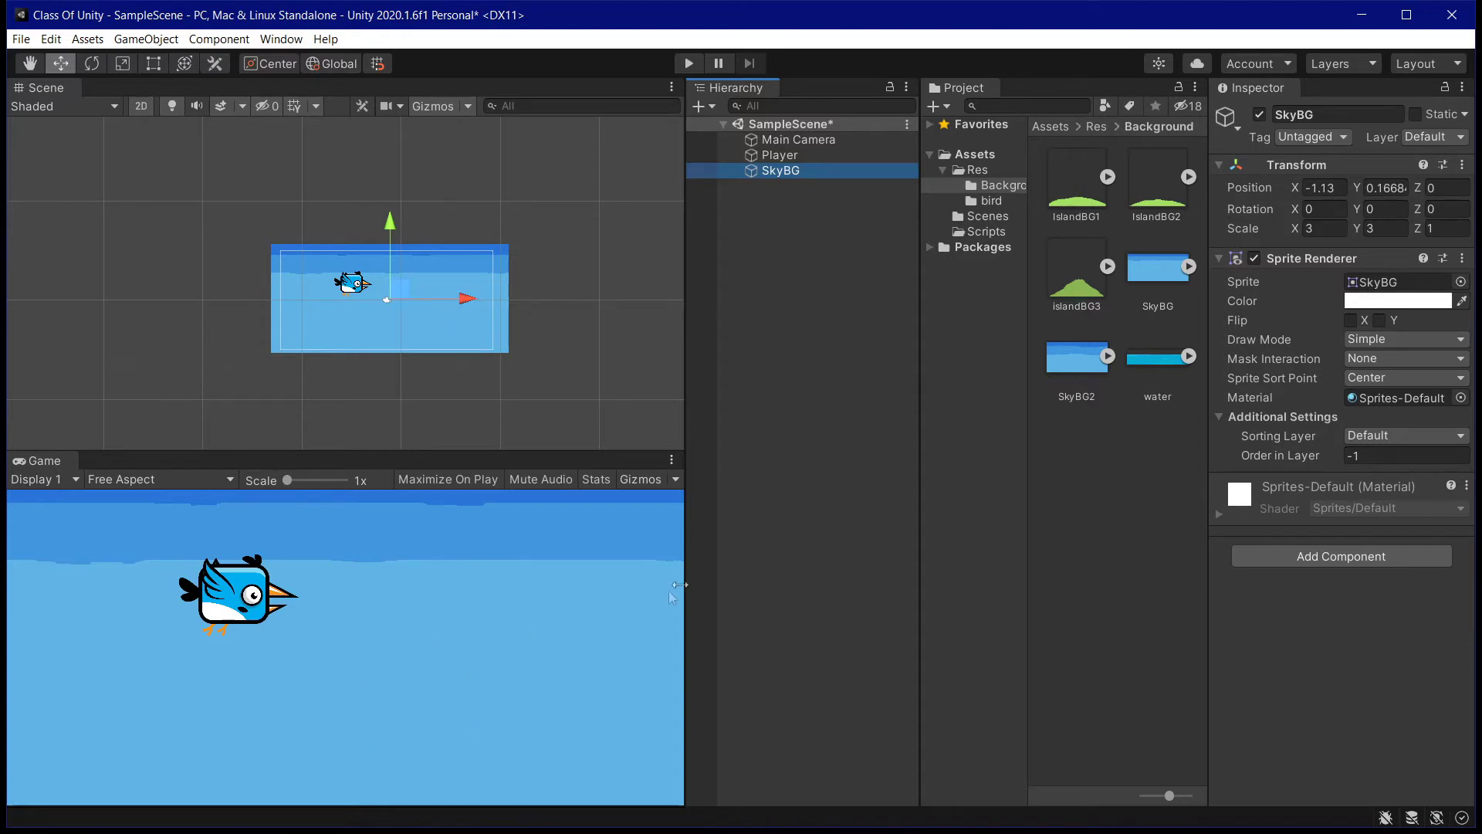
left_click(785, 158)
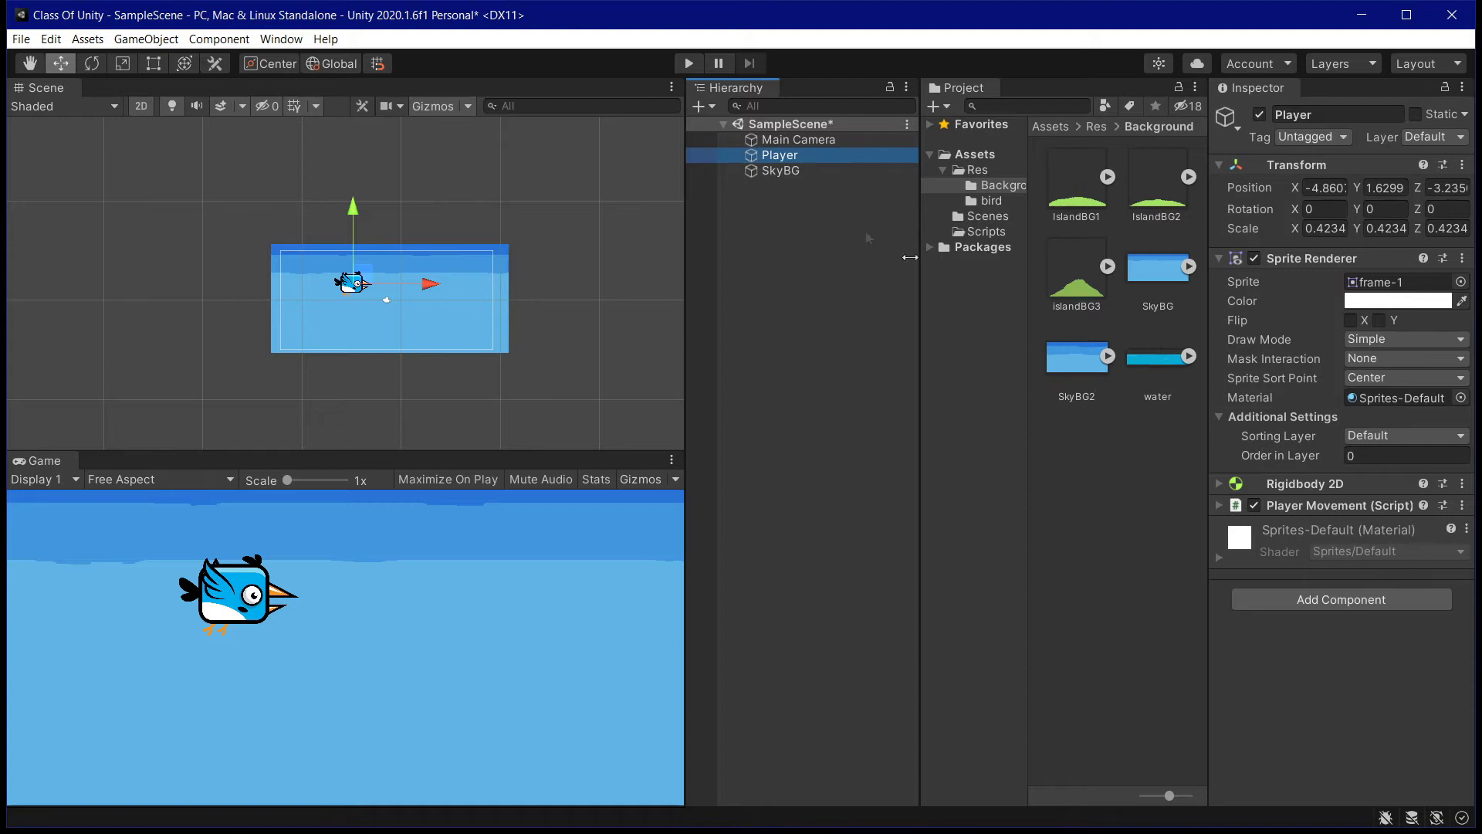
left_click(799, 170)
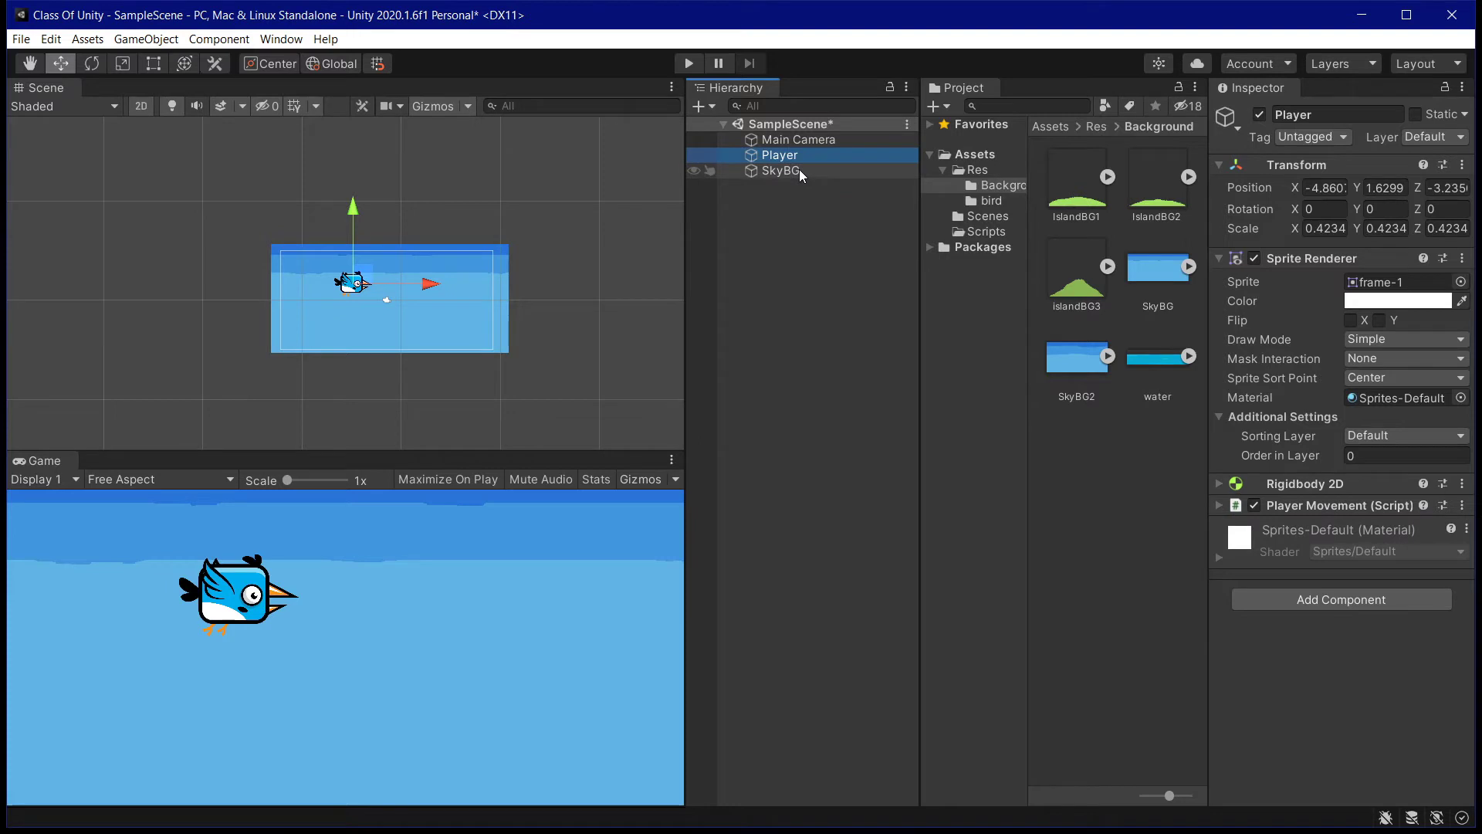
left_click(1366, 457)
left_click(1305, 771)
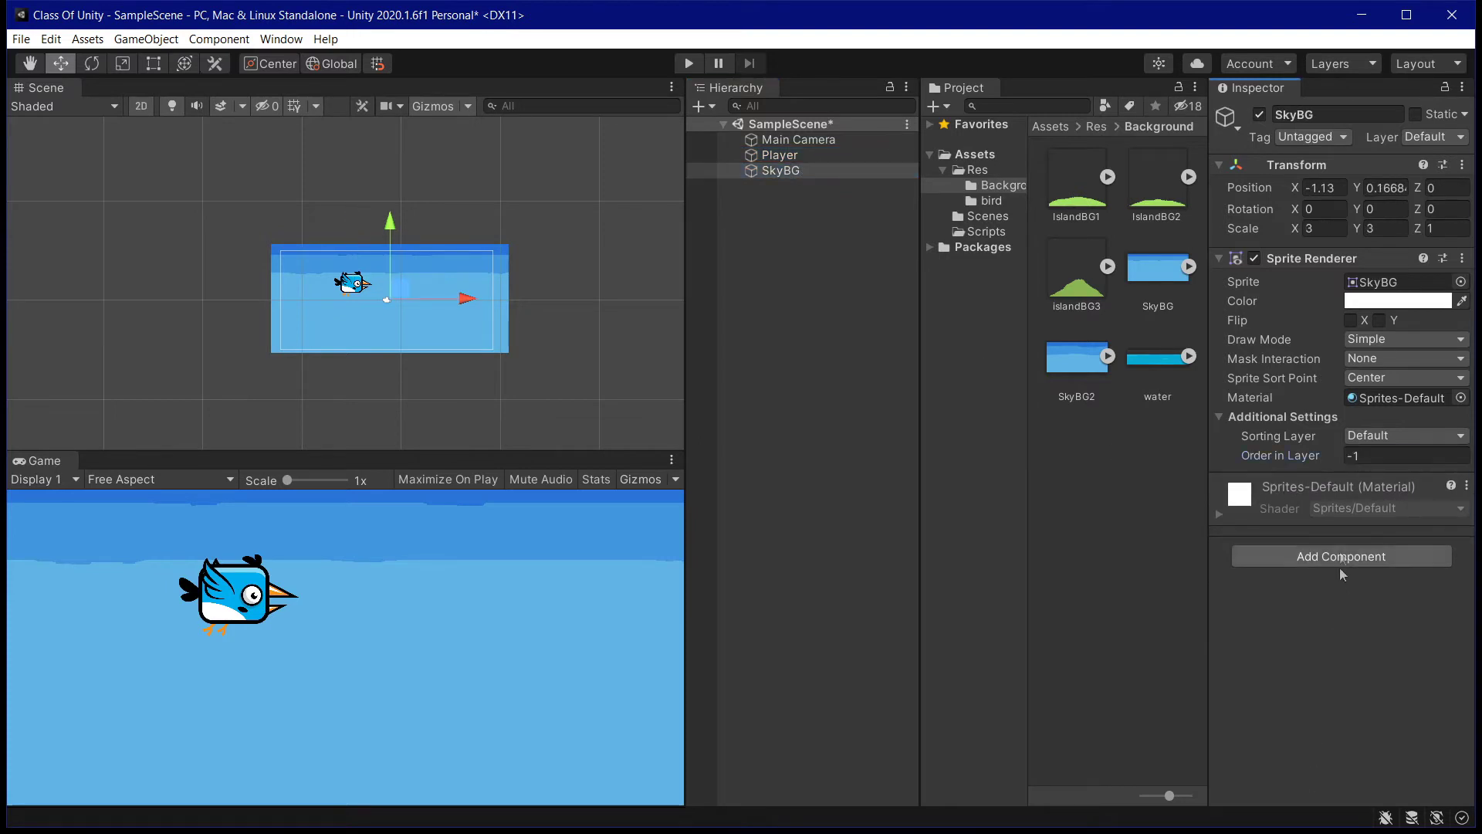
left_click(1370, 456)
left_click(795, 194)
left_click(778, 170)
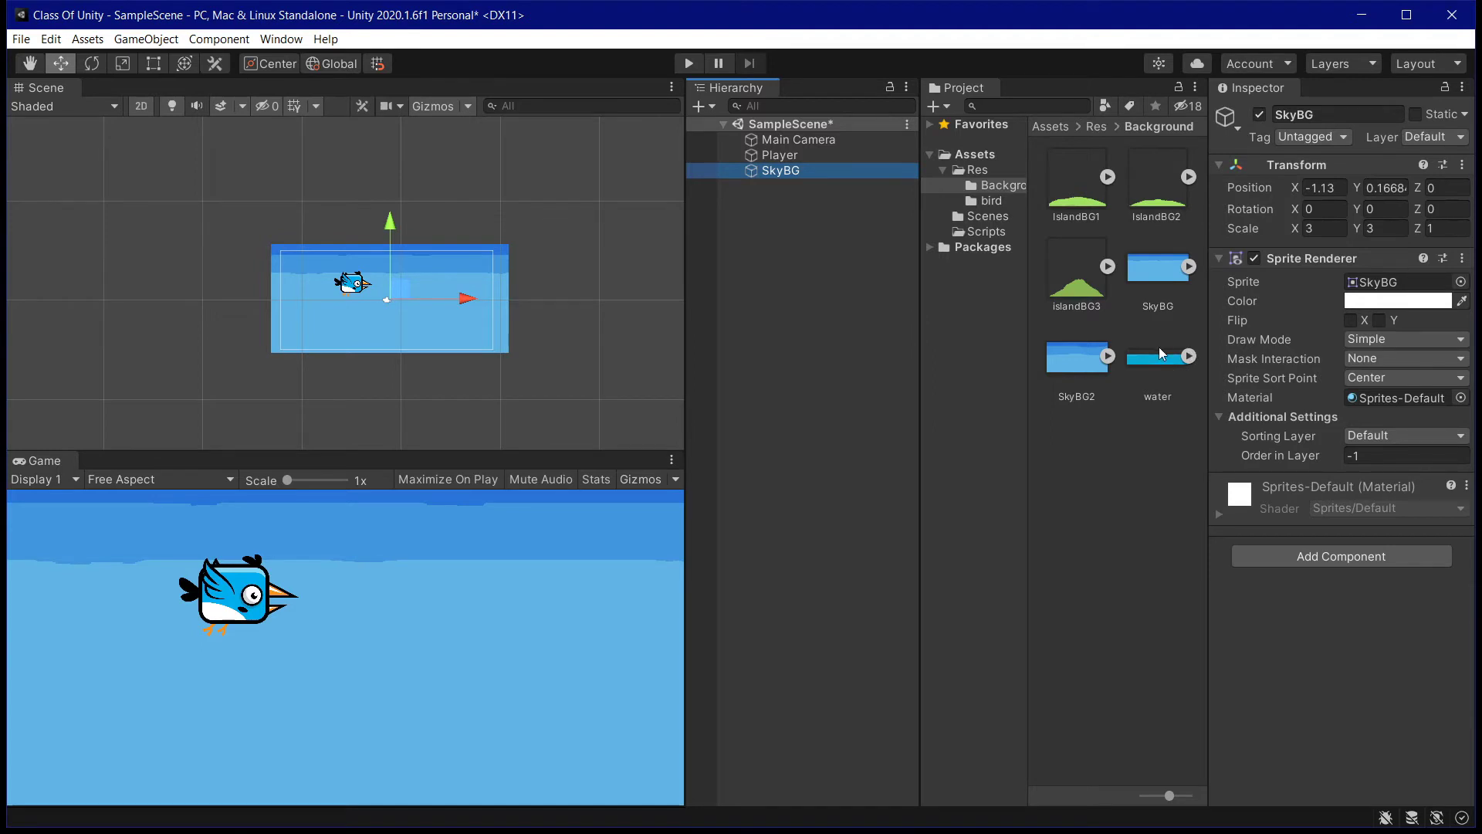
Set SkyBG's order in layer to -4.
left_click(788, 156)
left_click(799, 170)
left_click(1367, 455)
type("-4")
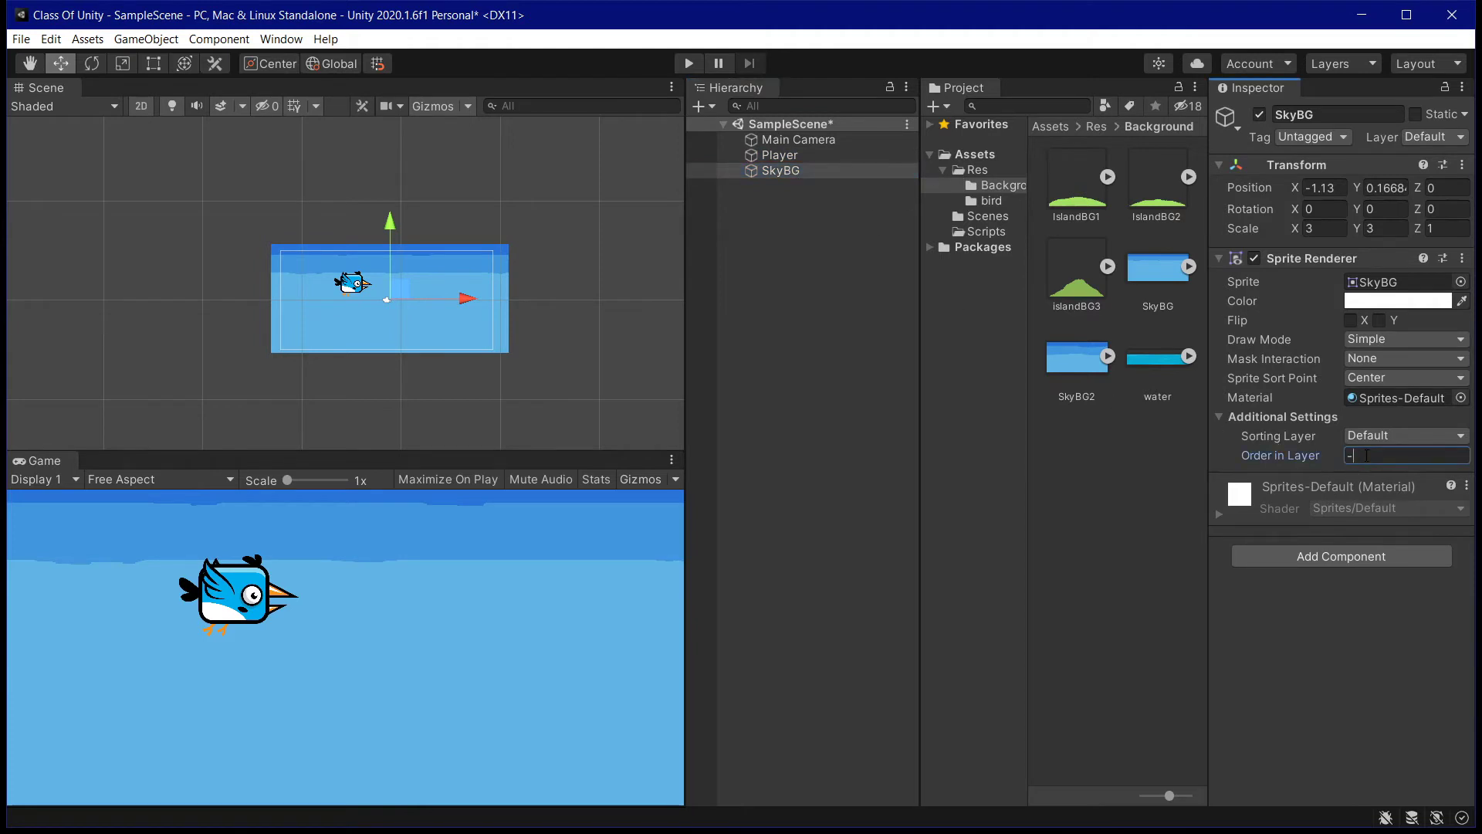
left_click(1390, 763)
left_click(1379, 461)
left_click(1371, 464)
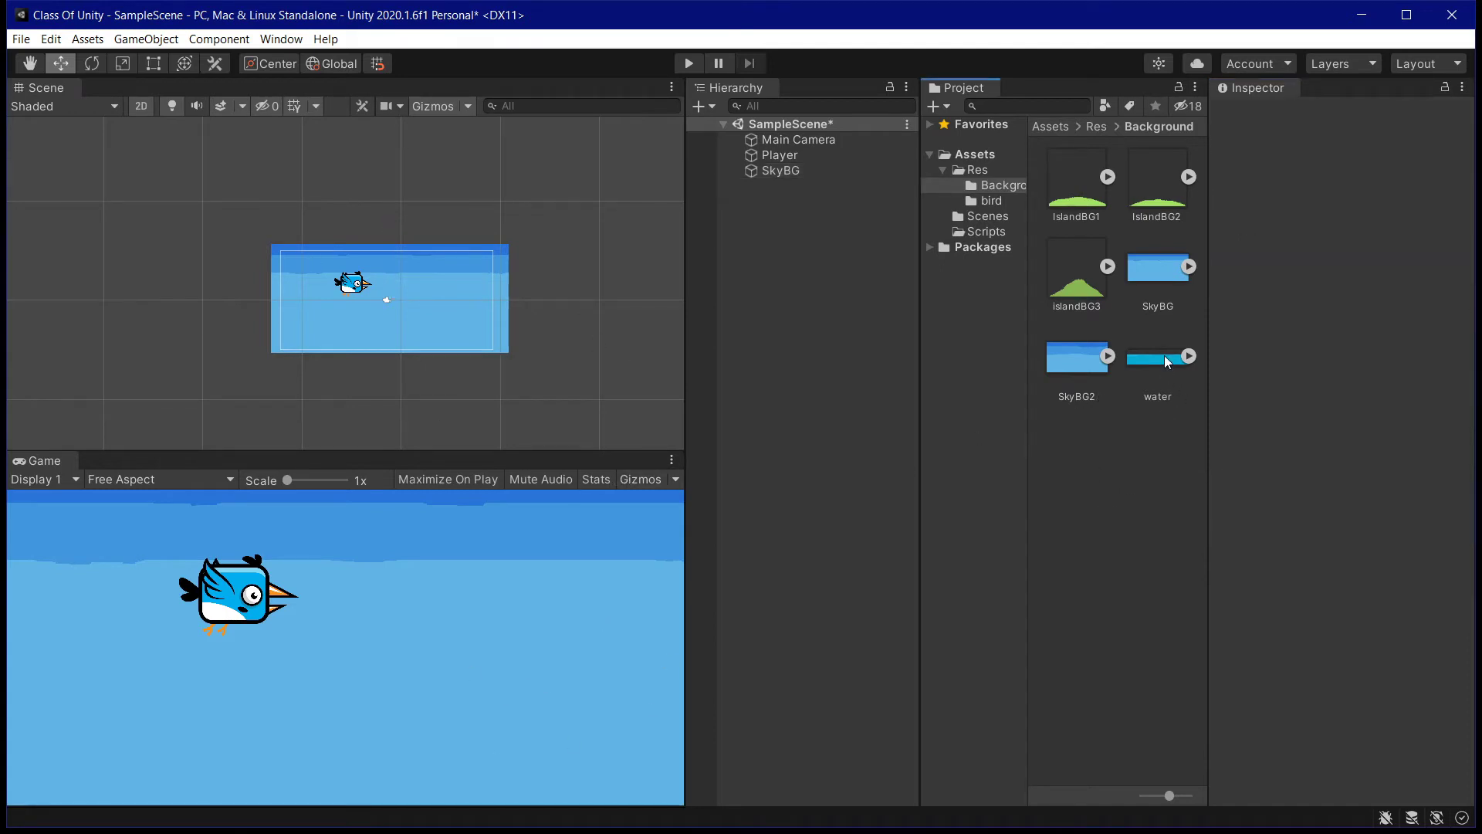
Add IslandBG1 to the lower-left part of the sky at X and Y scale 3, raised to about Y -0.13.
left_click(1079, 204)
left_click_drag(1078, 203, 338, 342)
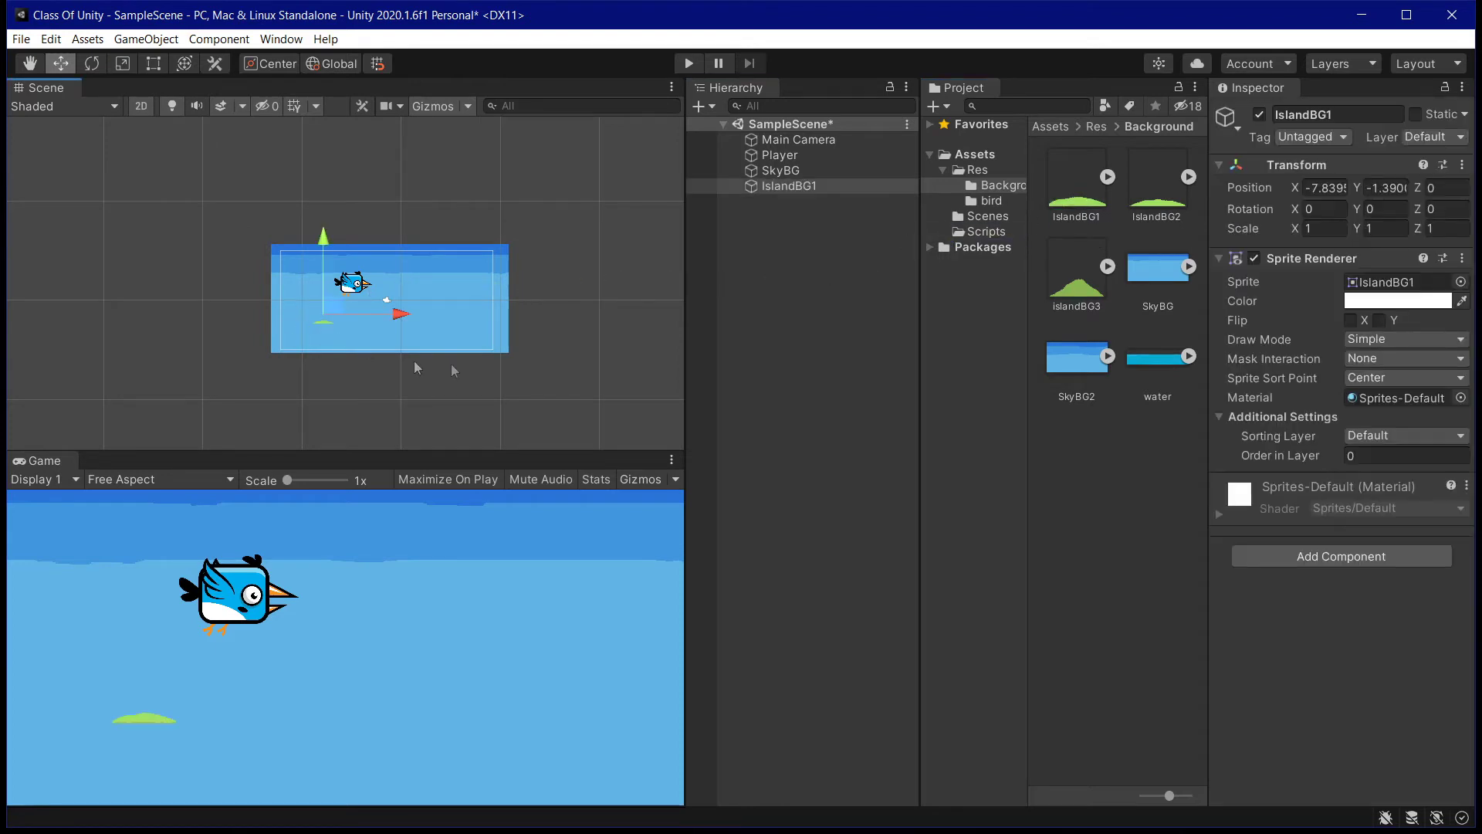
left_click(1325, 232)
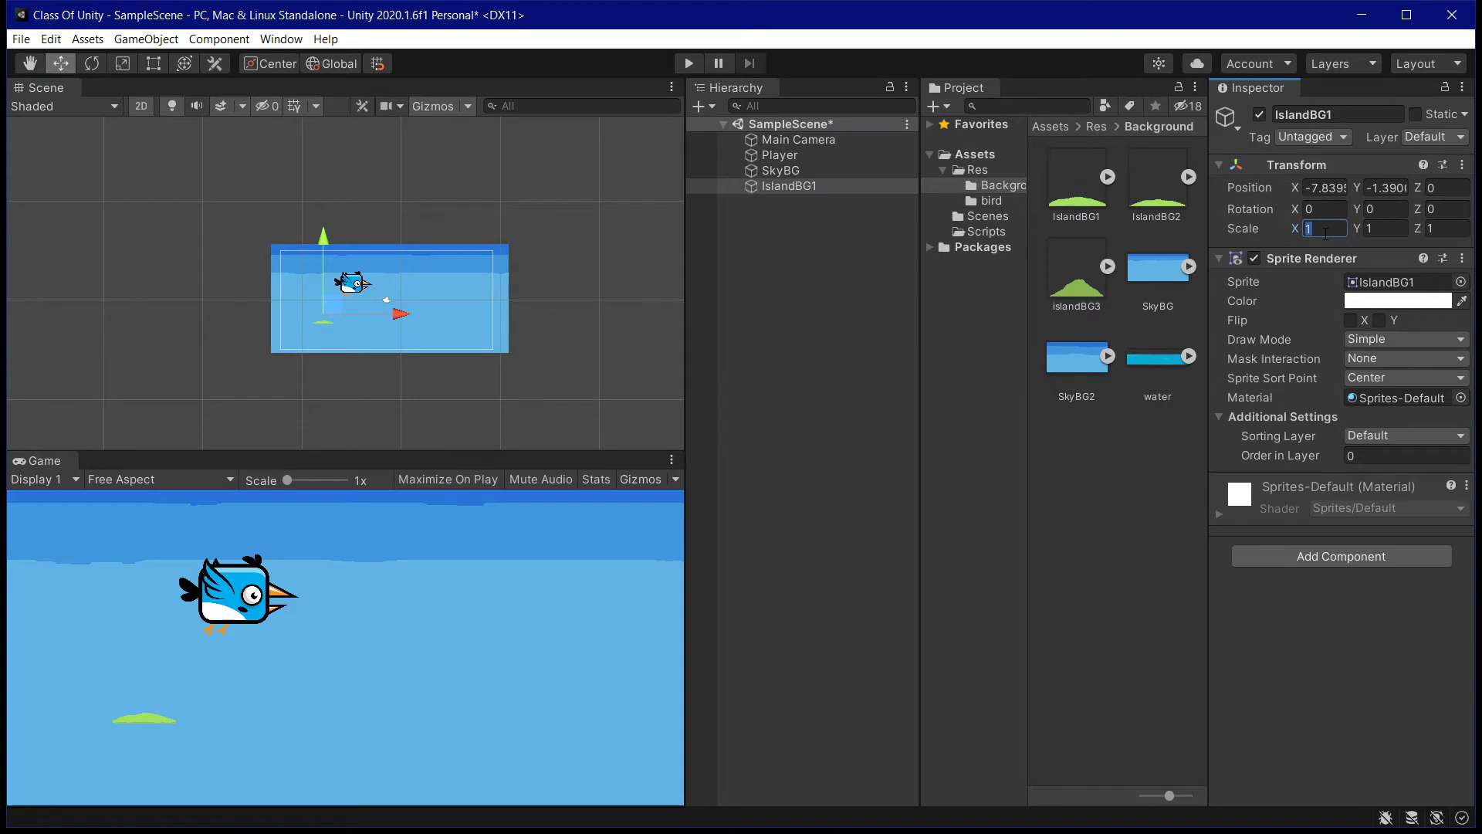
type("3")
key("Tab")
type("3")
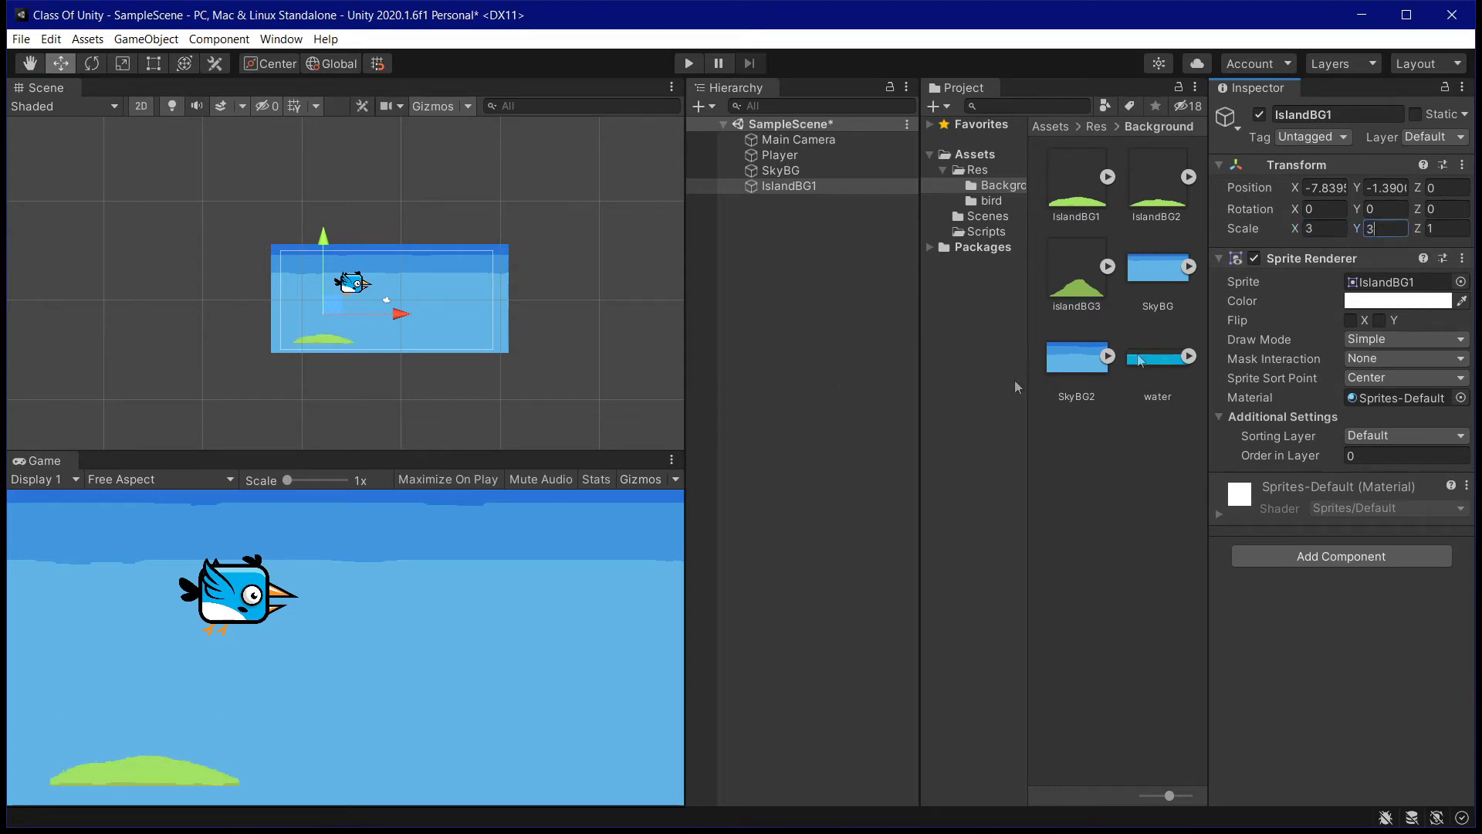
left_click_drag(325, 241, 324, 229)
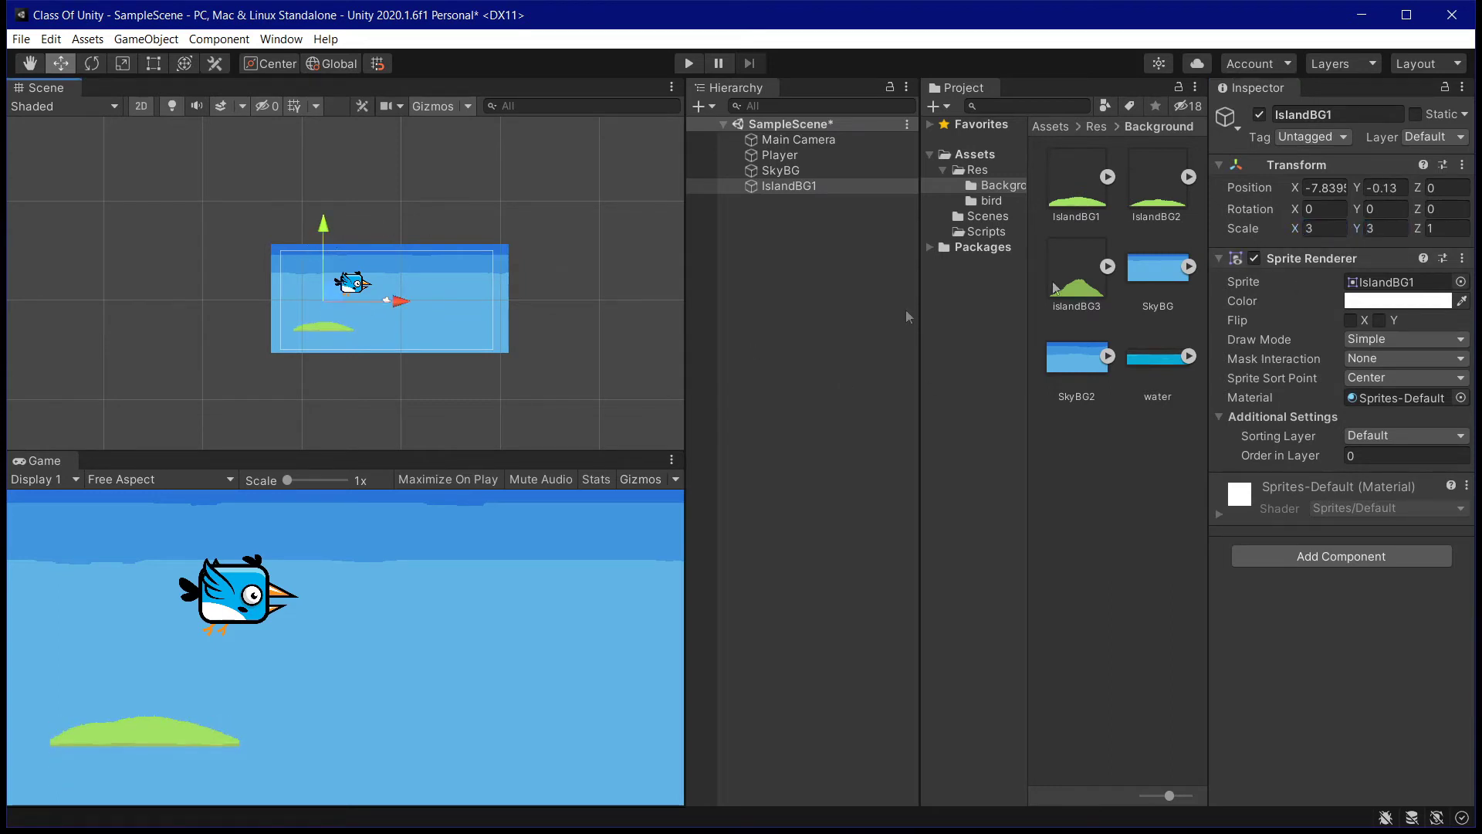
Add IslandBG2 to the lower-right part of the sky at about X 2.86, Y -2.17, with X and Y scale 3.
left_click_drag(1167, 205, 432, 324)
left_click(1314, 229)
type("3")
left_click(1386, 228)
type("3")
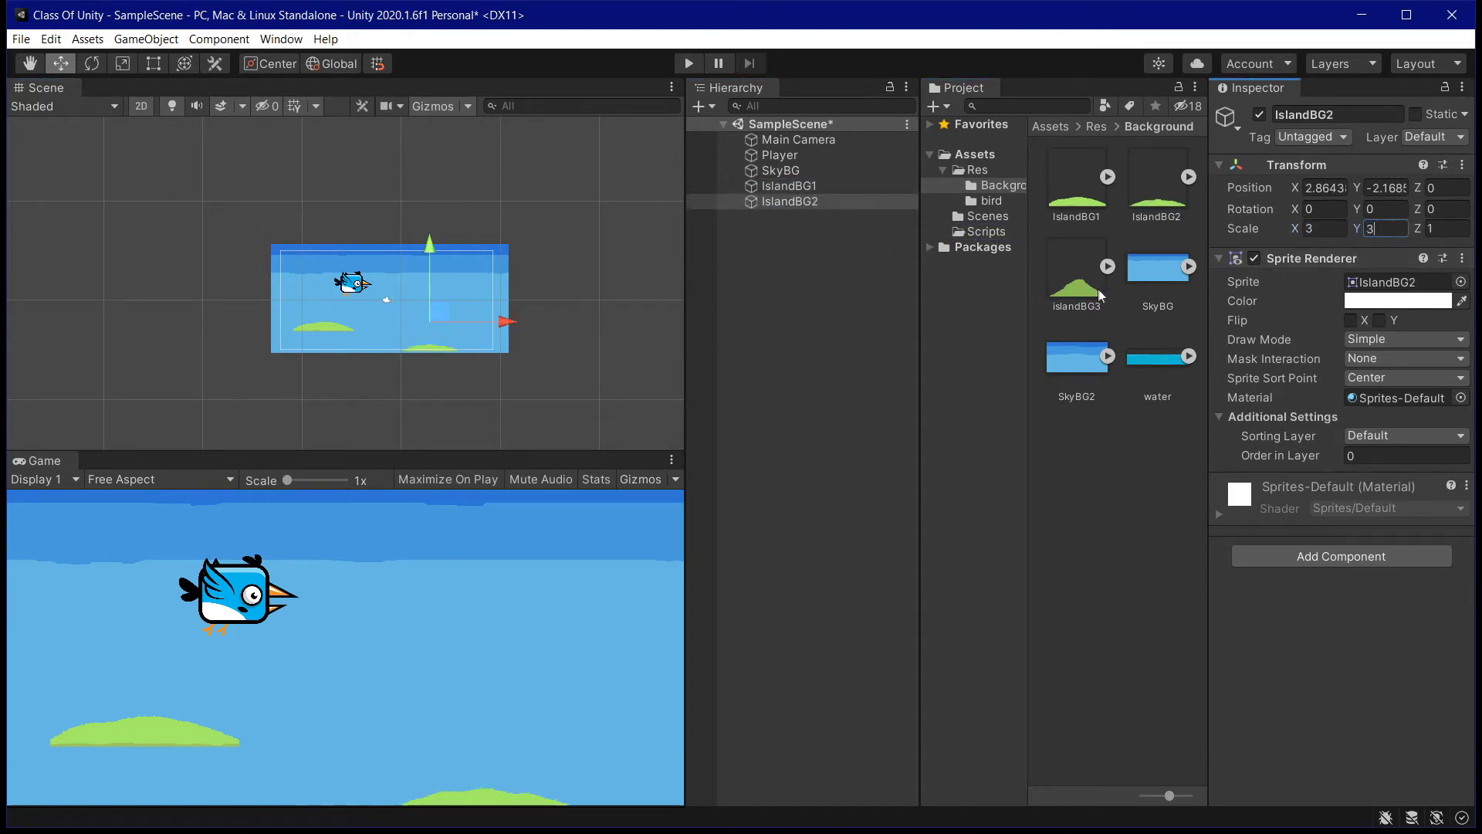
Add islandBG3 between the other islands with X and Y scale 3, and move it to about X 1.11, Y -0.13.
left_click_drag(1082, 276, 386, 323)
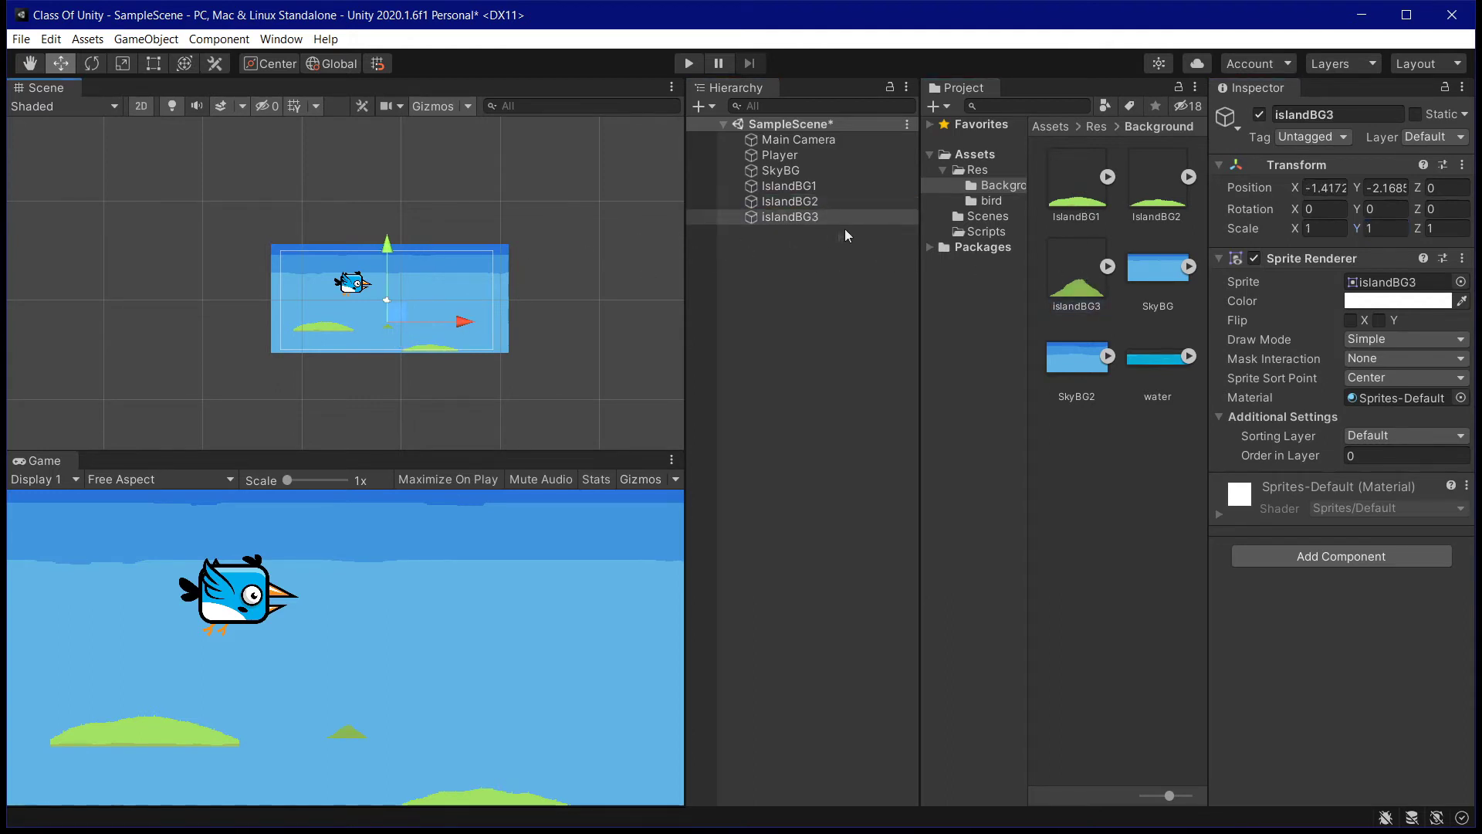
left_click(1323, 229)
type("3")
key("Tab")
type("3")
left_click_drag(389, 247, 424, 224)
left_click_drag(466, 303, 493, 304)
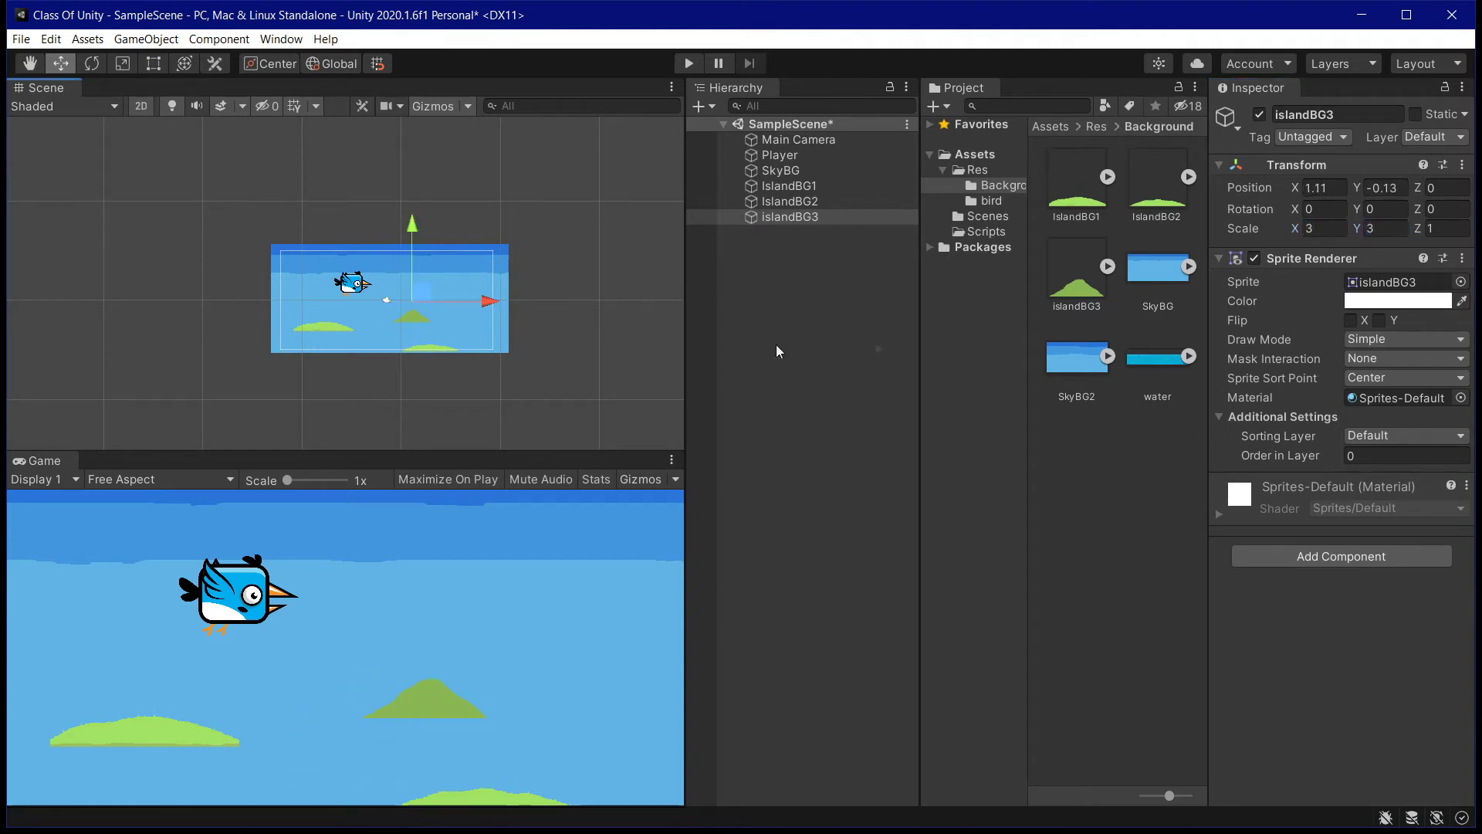
Set the order in layer of IslandBG1, IslandBG2 and islandBG3 to -3.
left_click(818, 186)
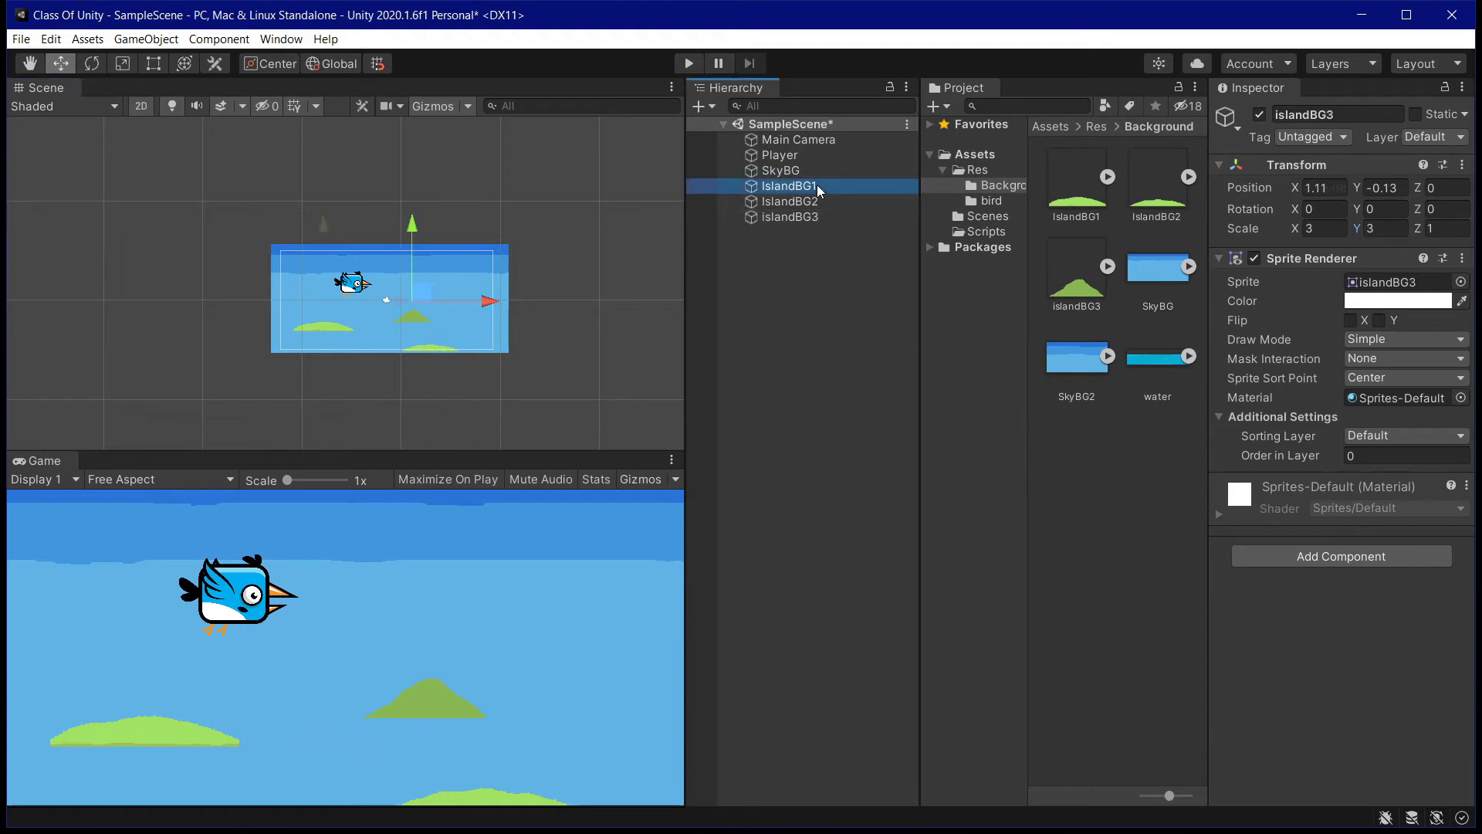
left_click(1386, 456)
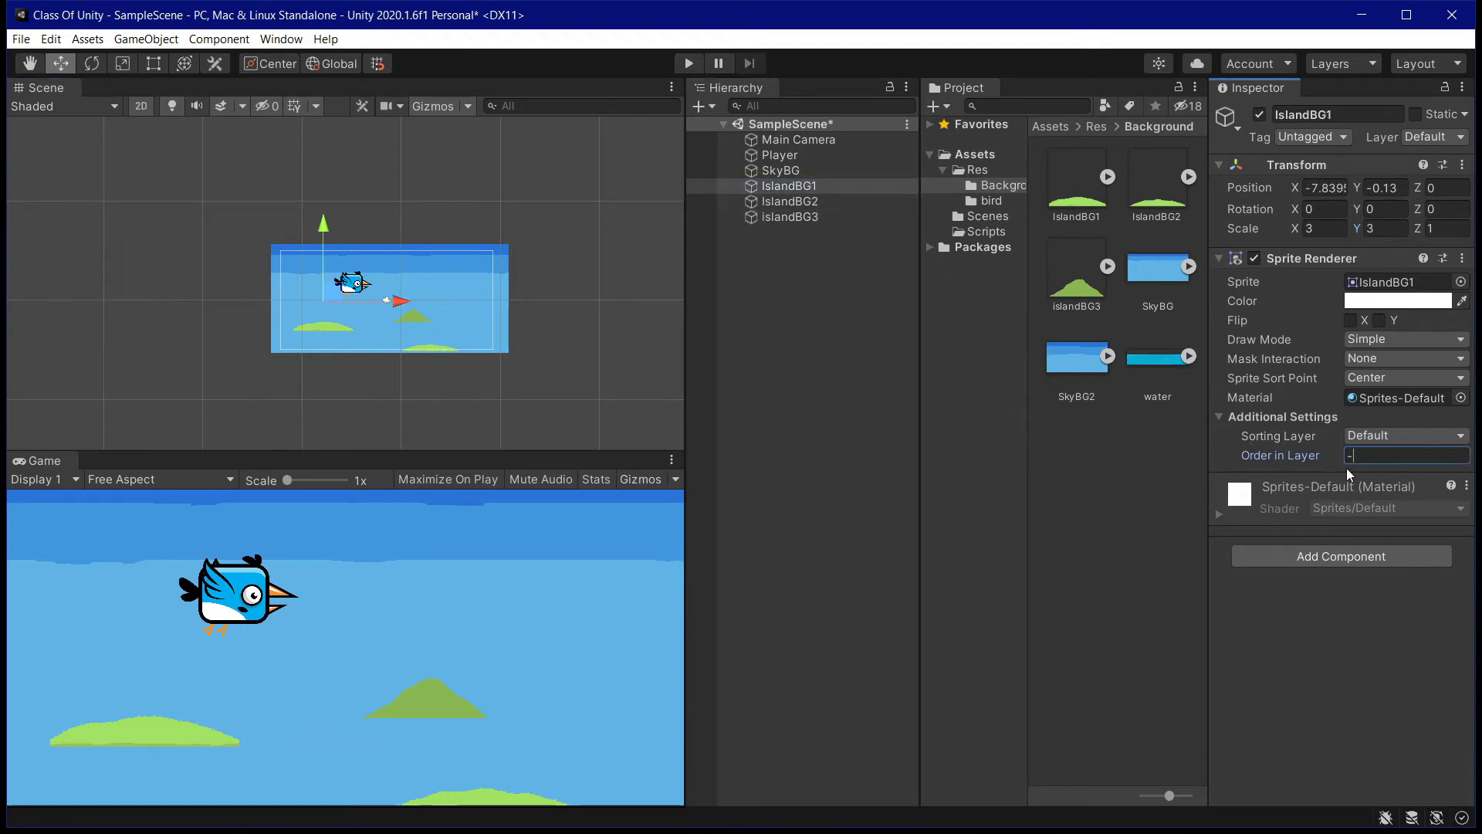
left_click(790, 201)
left_click(1394, 457)
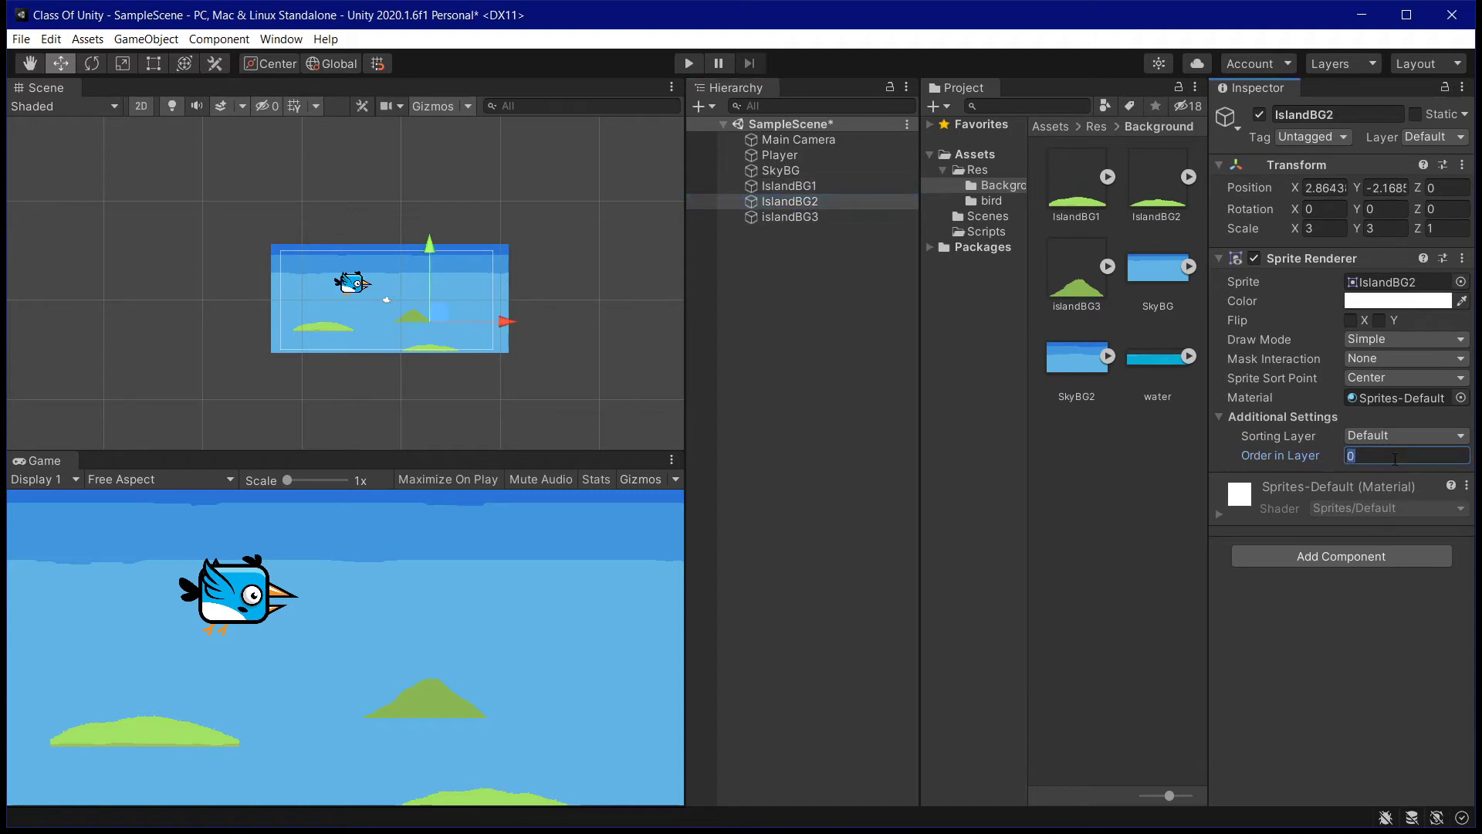
type("-3")
left_click(789, 216)
left_click(1415, 456)
type("-3")
key("Return")
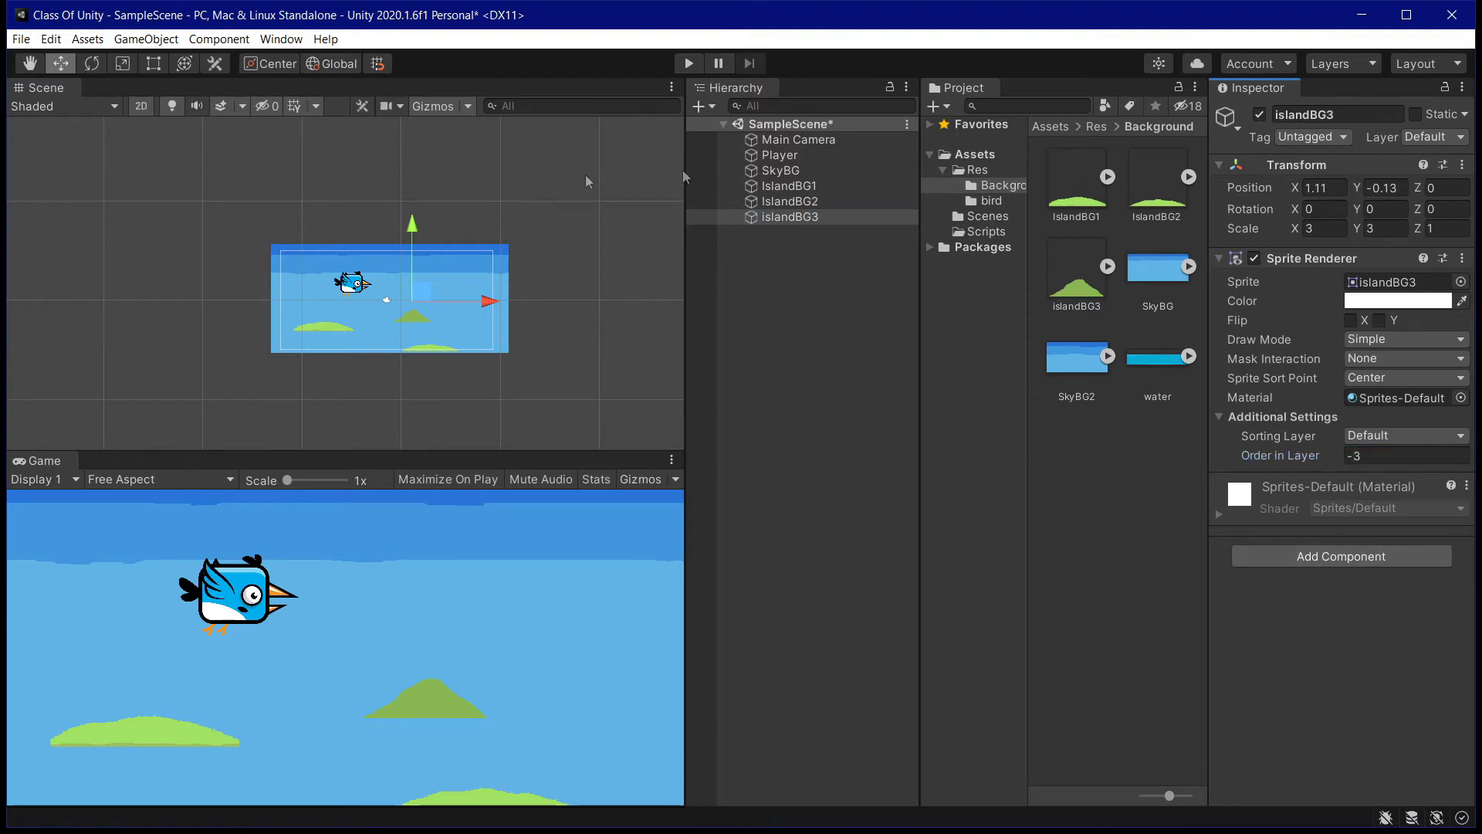
Move the Player over IslandBG1 to check the overlap, and place it back above the islands at about X -3.69, Y 0.95.
left_click(828, 158)
left_click_drag(354, 212, 354, 244)
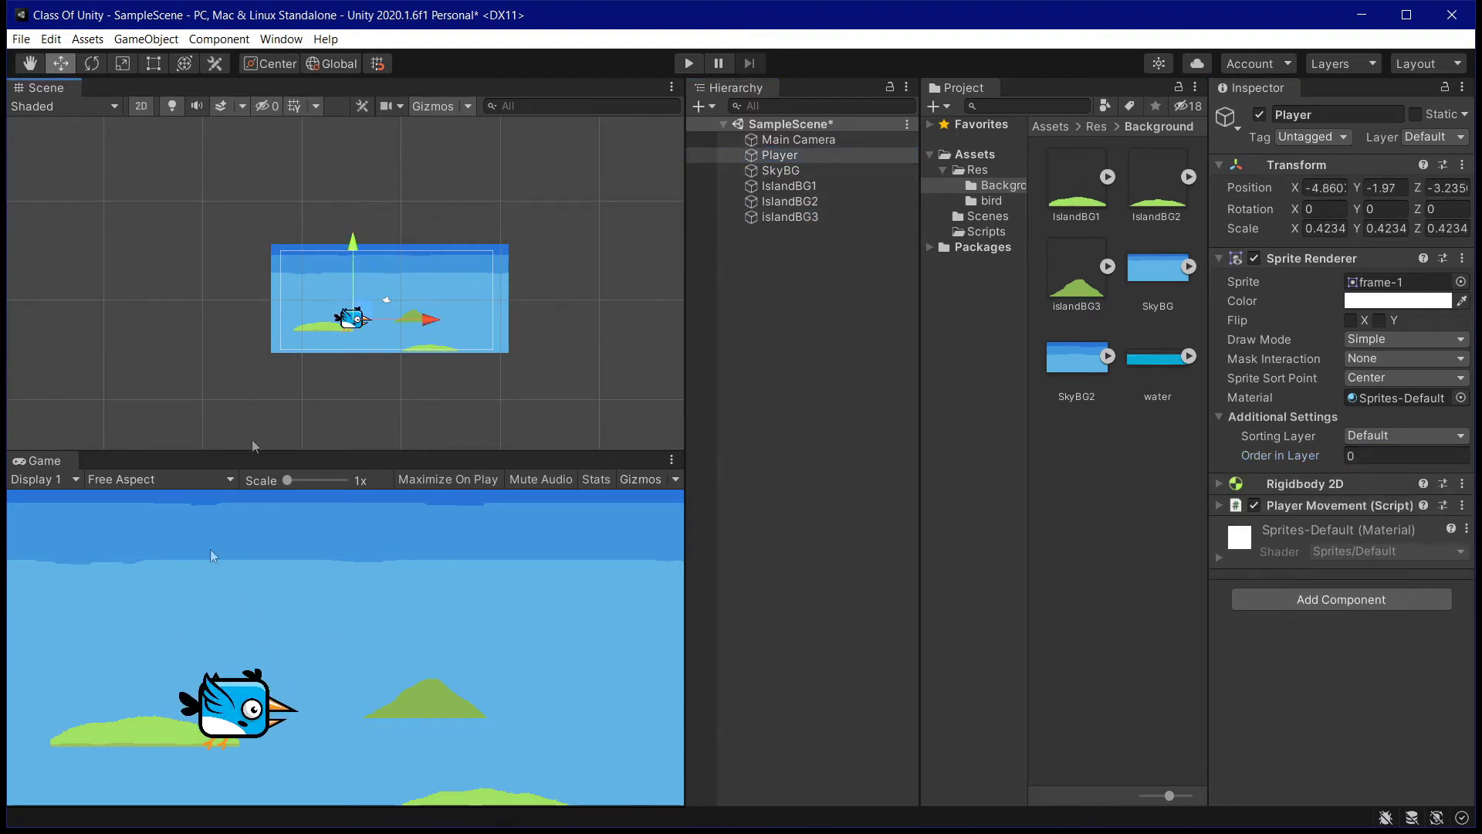
left_click_drag(413, 328, 382, 328)
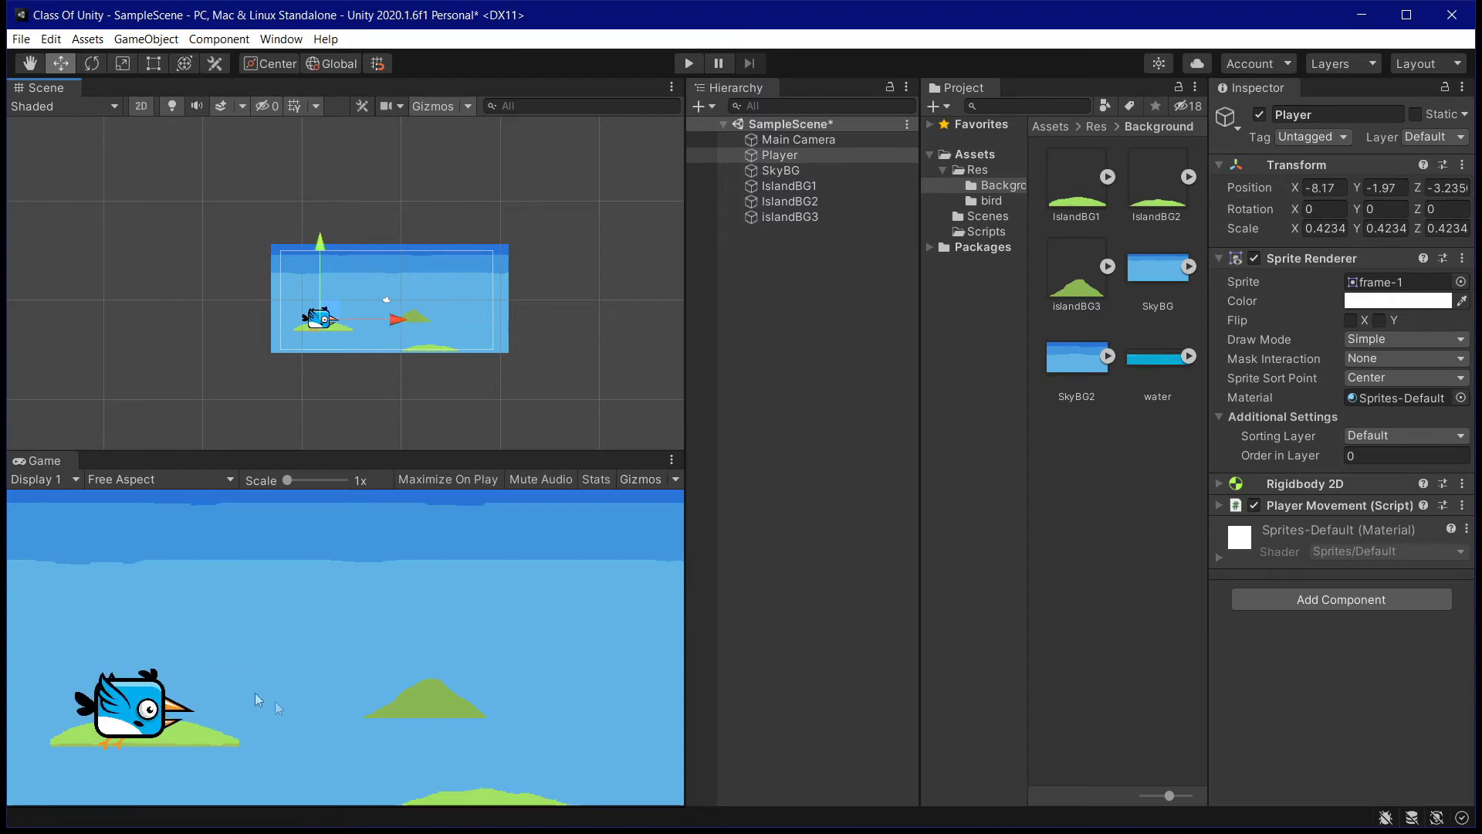
left_click_drag(323, 244, 345, 215)
left_click_drag(409, 292, 456, 292)
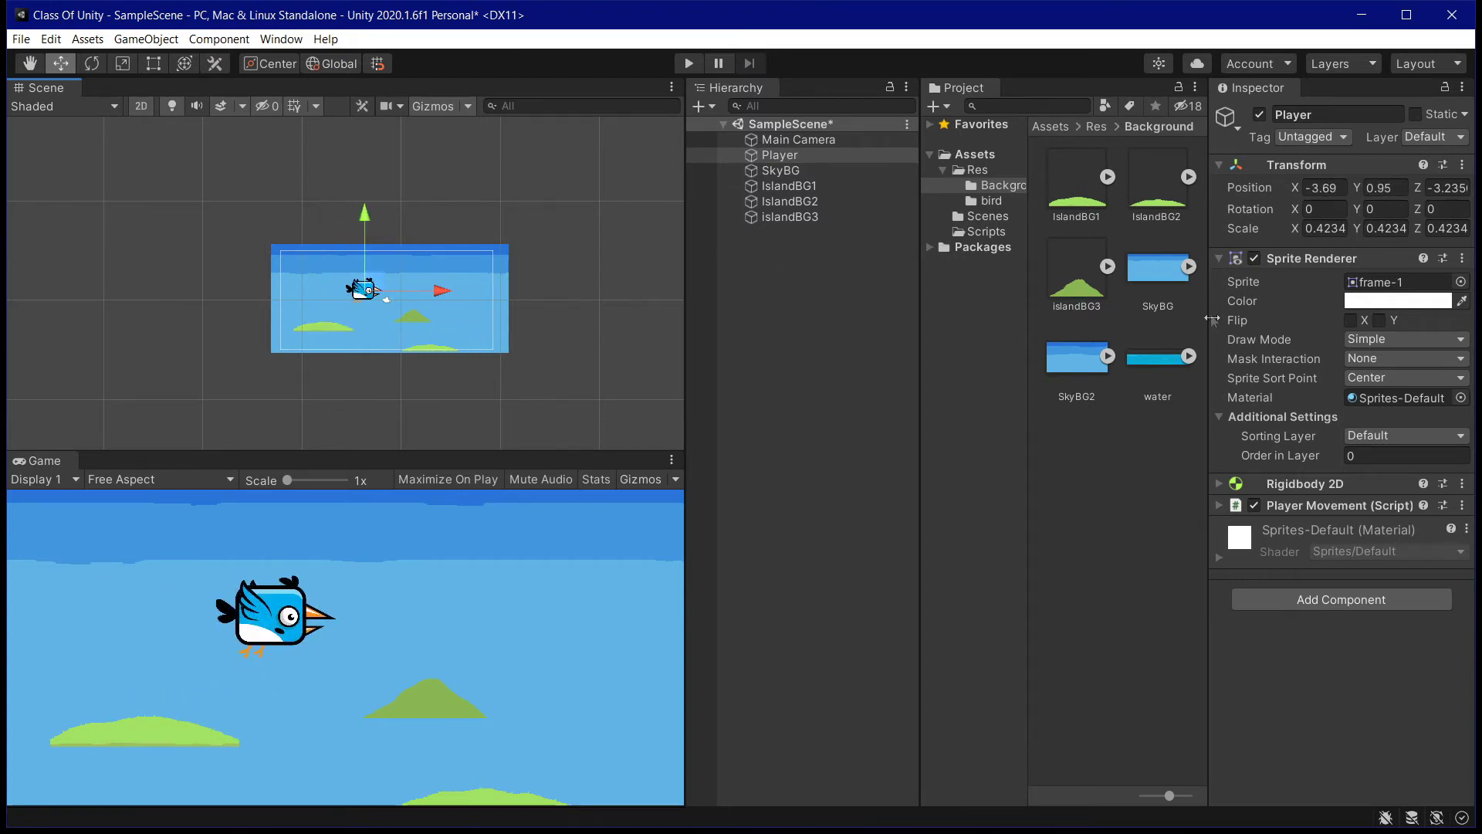
Add the water sprite to the lower part of the scene with X and Y scale 3, and shift it to about X -1.9.
left_click_drag(1153, 371, 369, 331)
left_click(1333, 226)
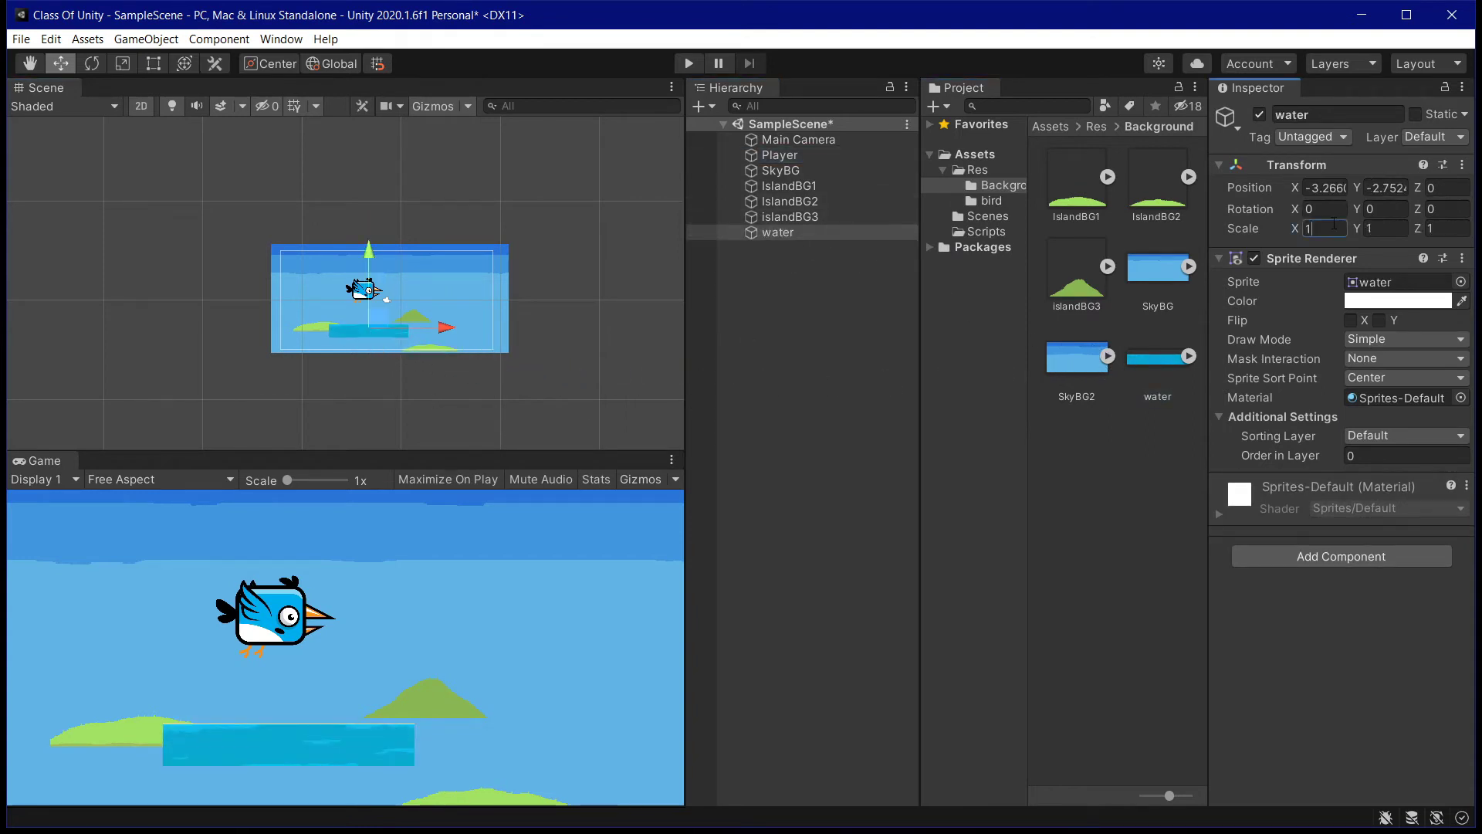
type("3")
key("Tab")
type("3")
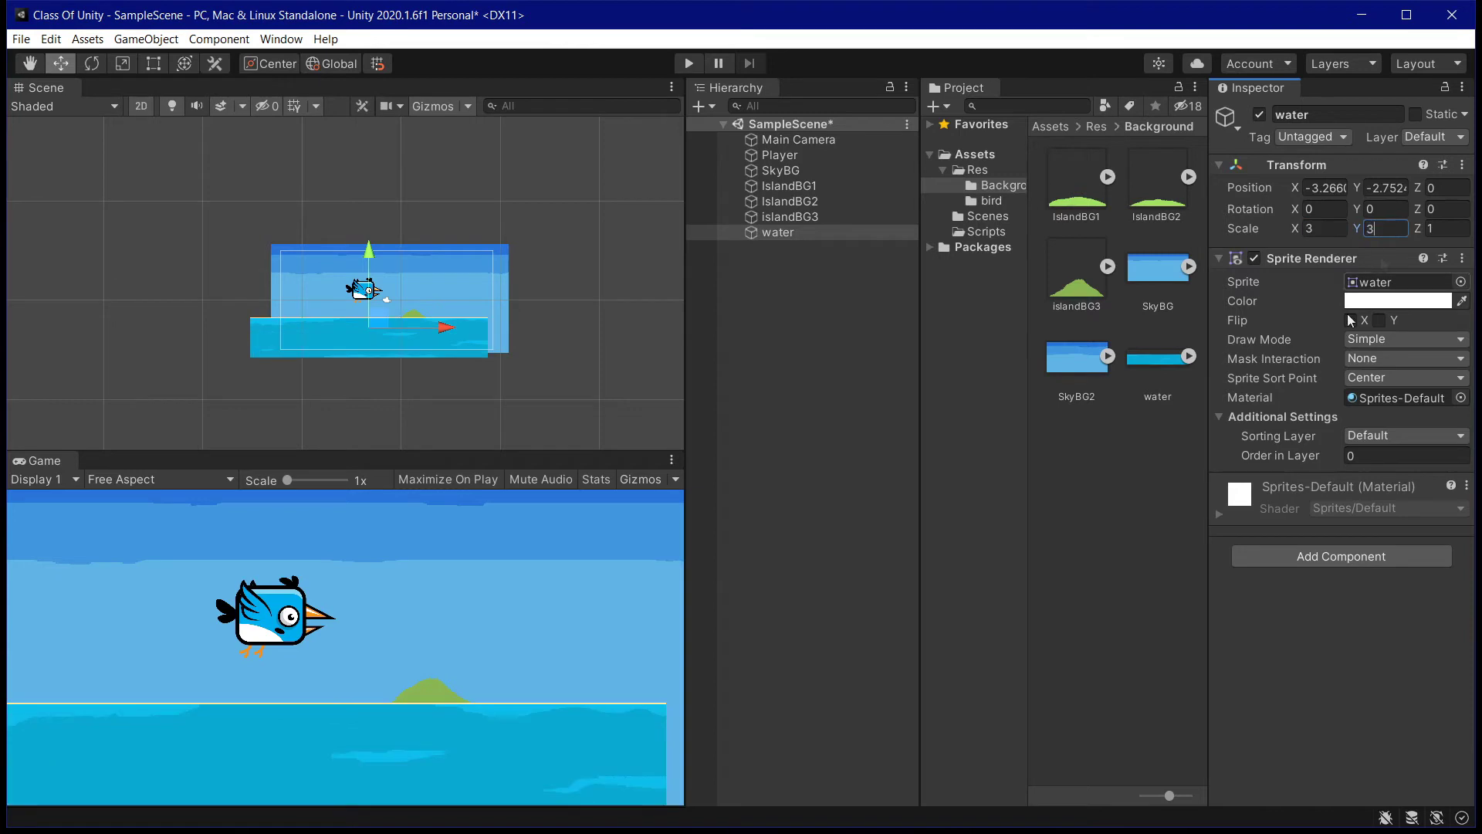
left_click_drag(446, 327, 464, 331)
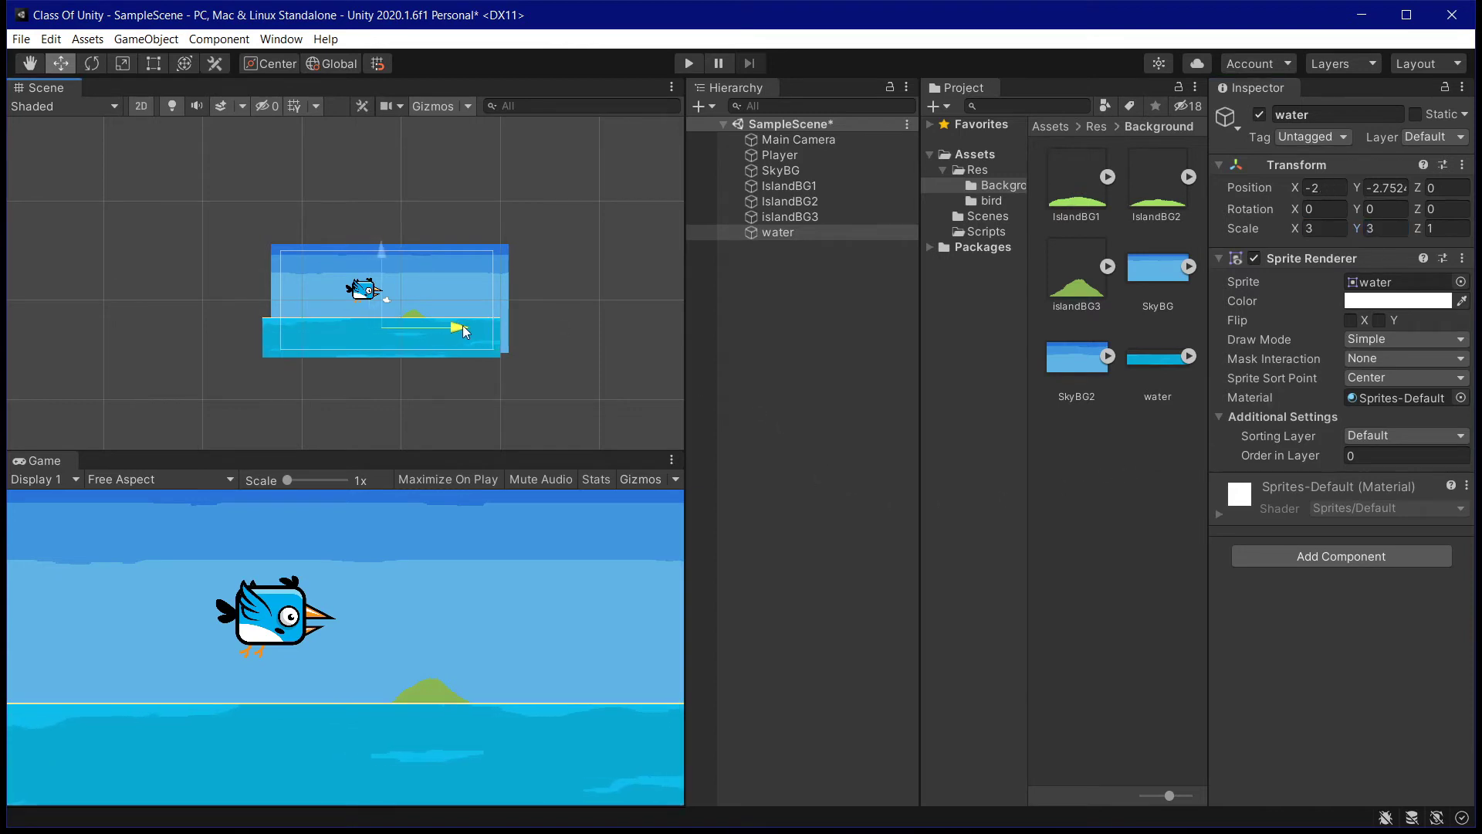
Compare the order in layer of the Player, SkyBG, the three islands and the water.
left_click(1413, 457)
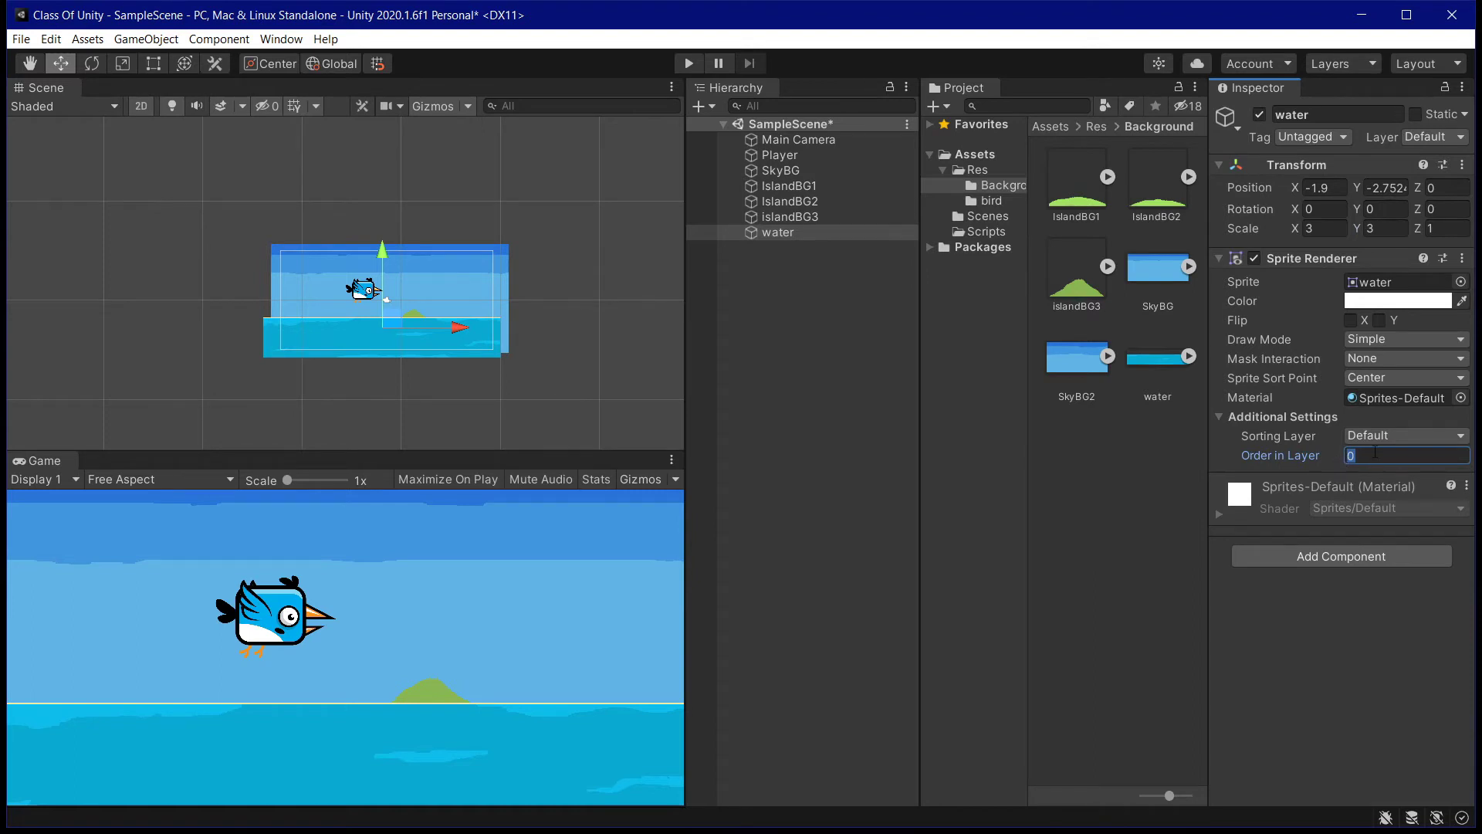
left_click(779, 154)
left_click(812, 171)
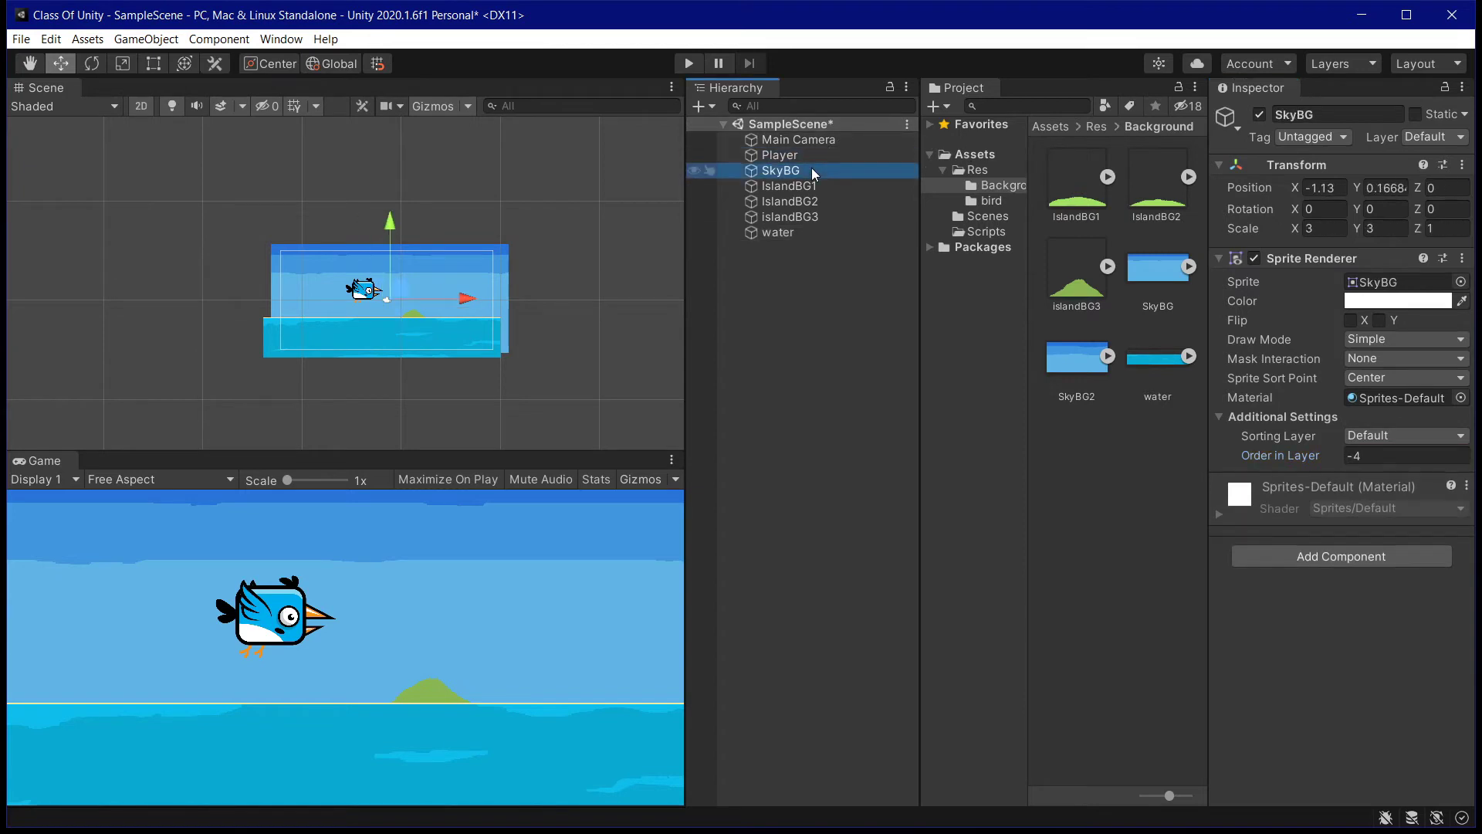
left_click(799, 186)
left_click(799, 201)
left_click(798, 217)
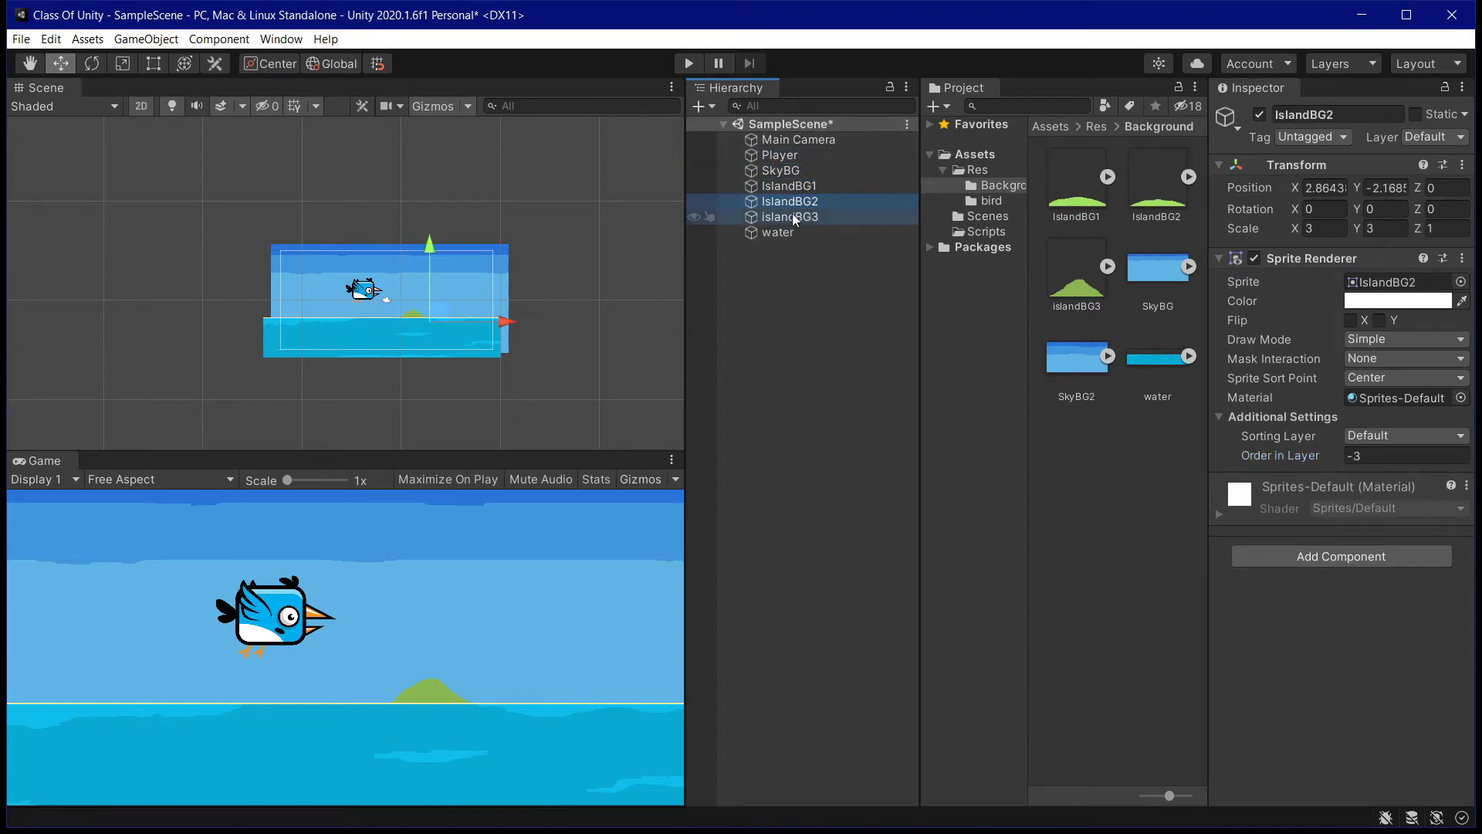
left_click(787, 233)
Set the order in layer of IslandBG1, IslandBG2 and islandBG3 to -2.
left_click(788, 186)
left_click(1405, 457)
type("-2")
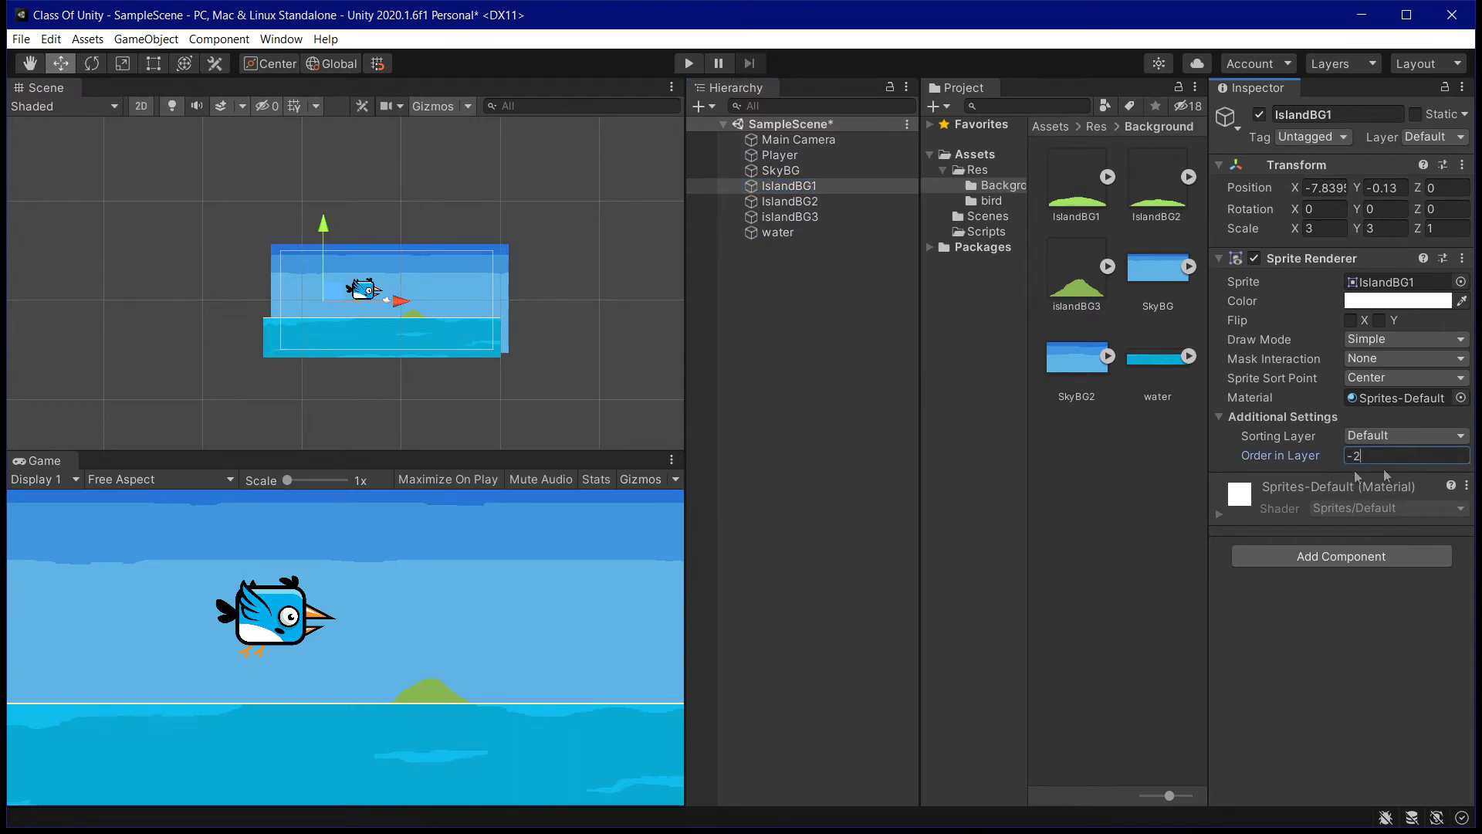
left_click(789, 187)
left_click(789, 201)
left_click(1359, 456)
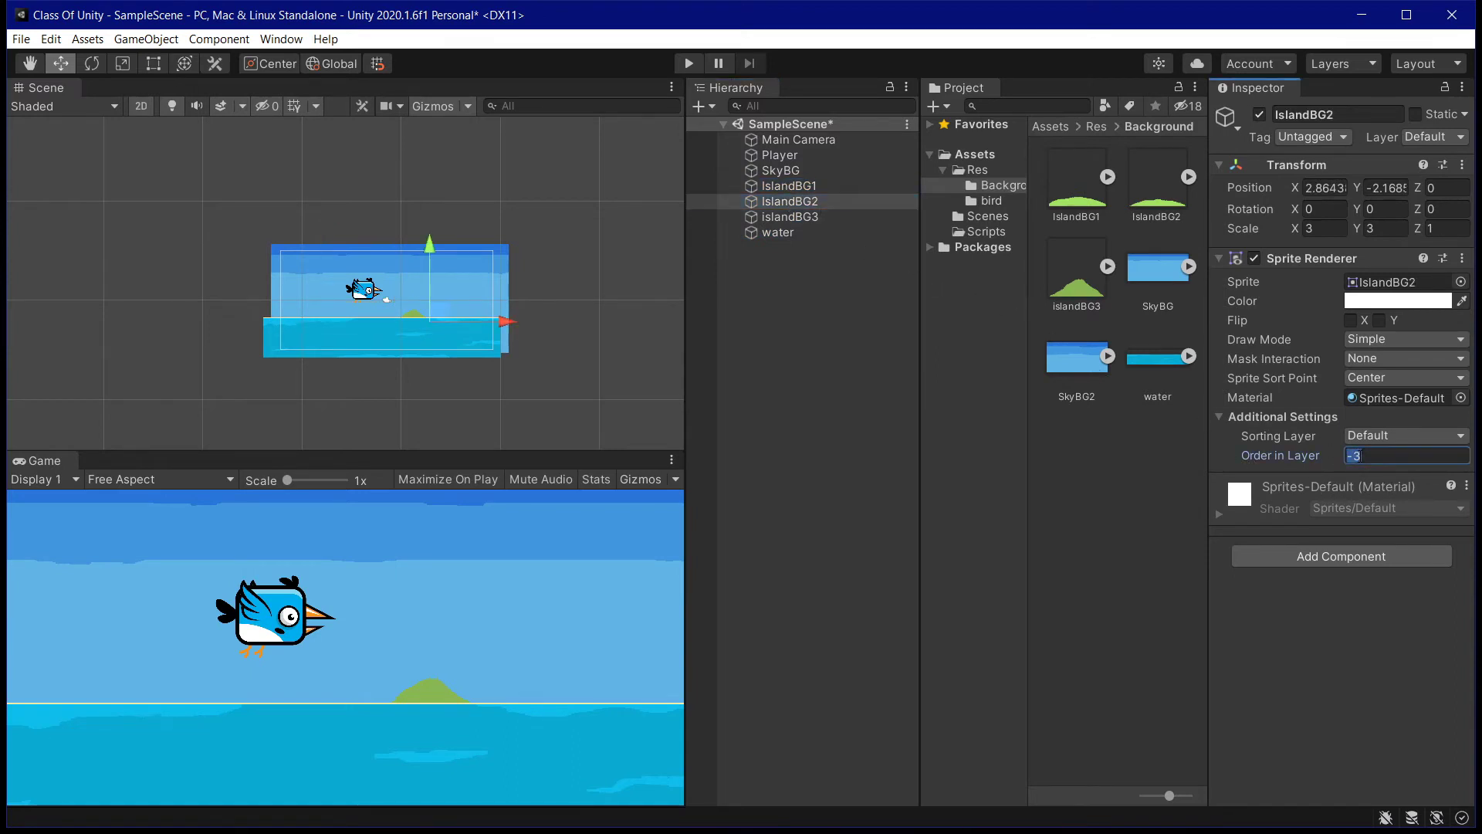
left_click(794, 217)
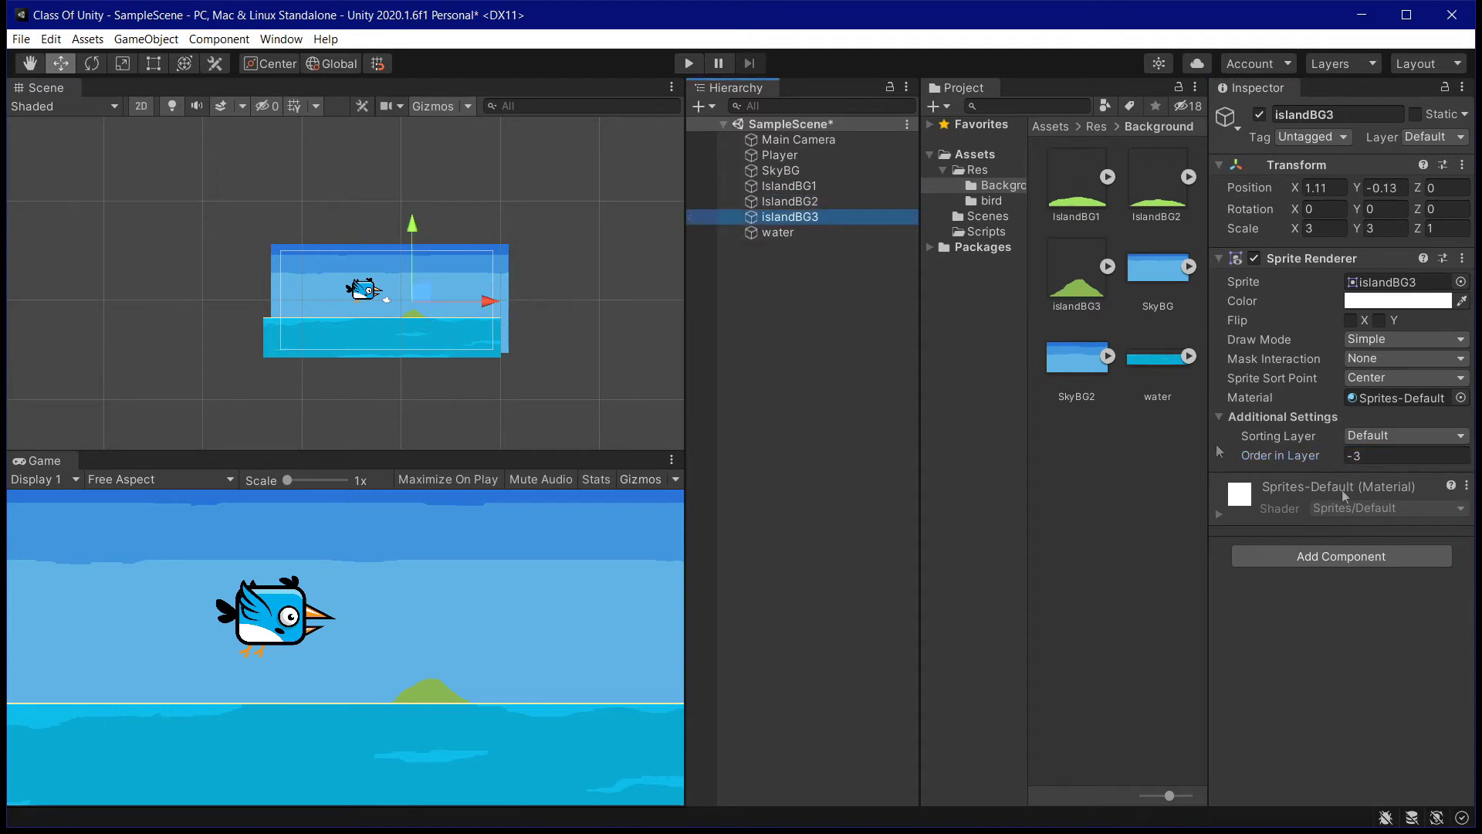
left_click(1407, 456)
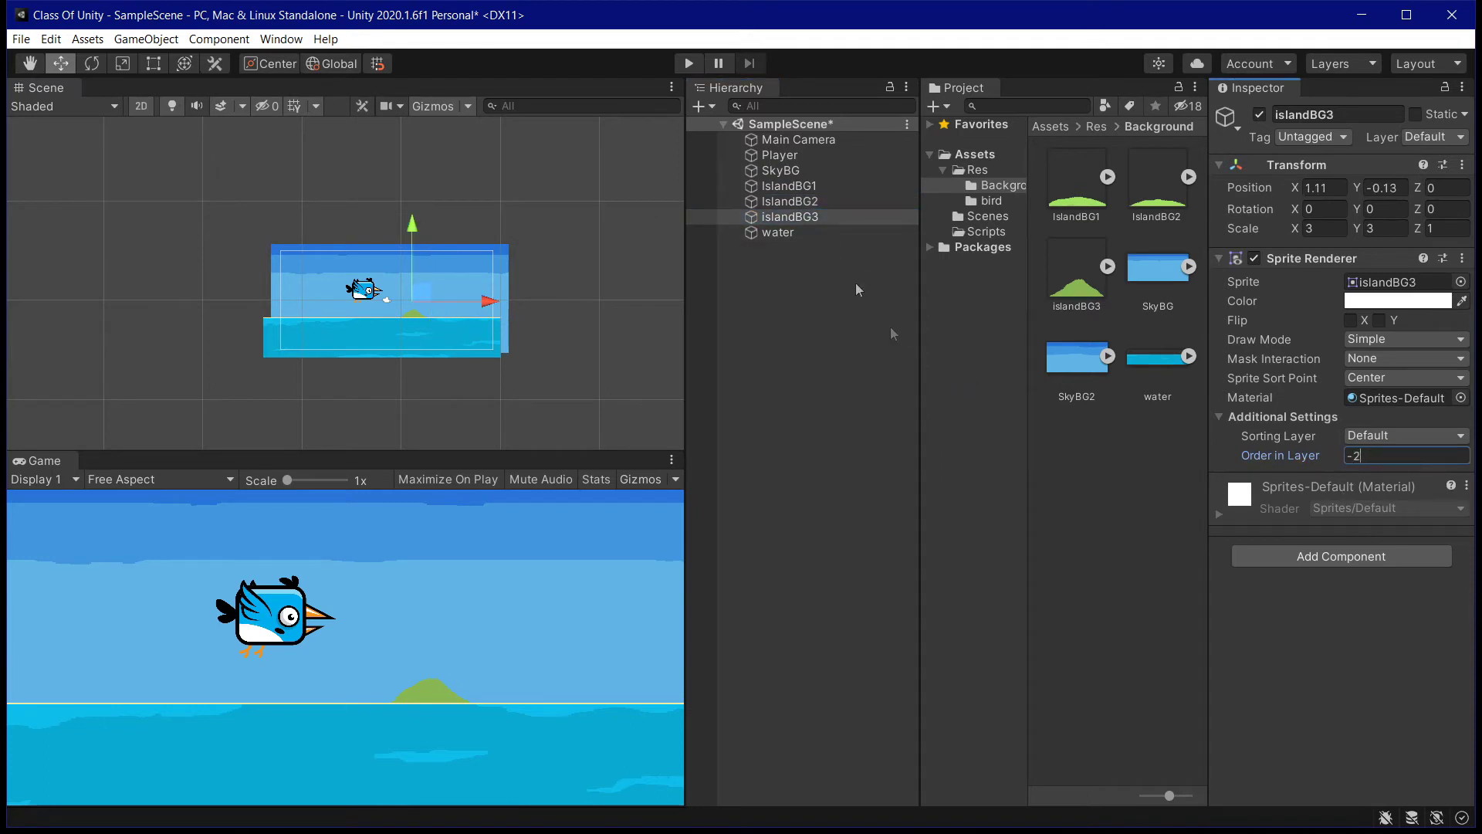
type("-2")
Set the water's order in layer to -3.
left_click(778, 232)
left_click(1386, 456)
type("-")
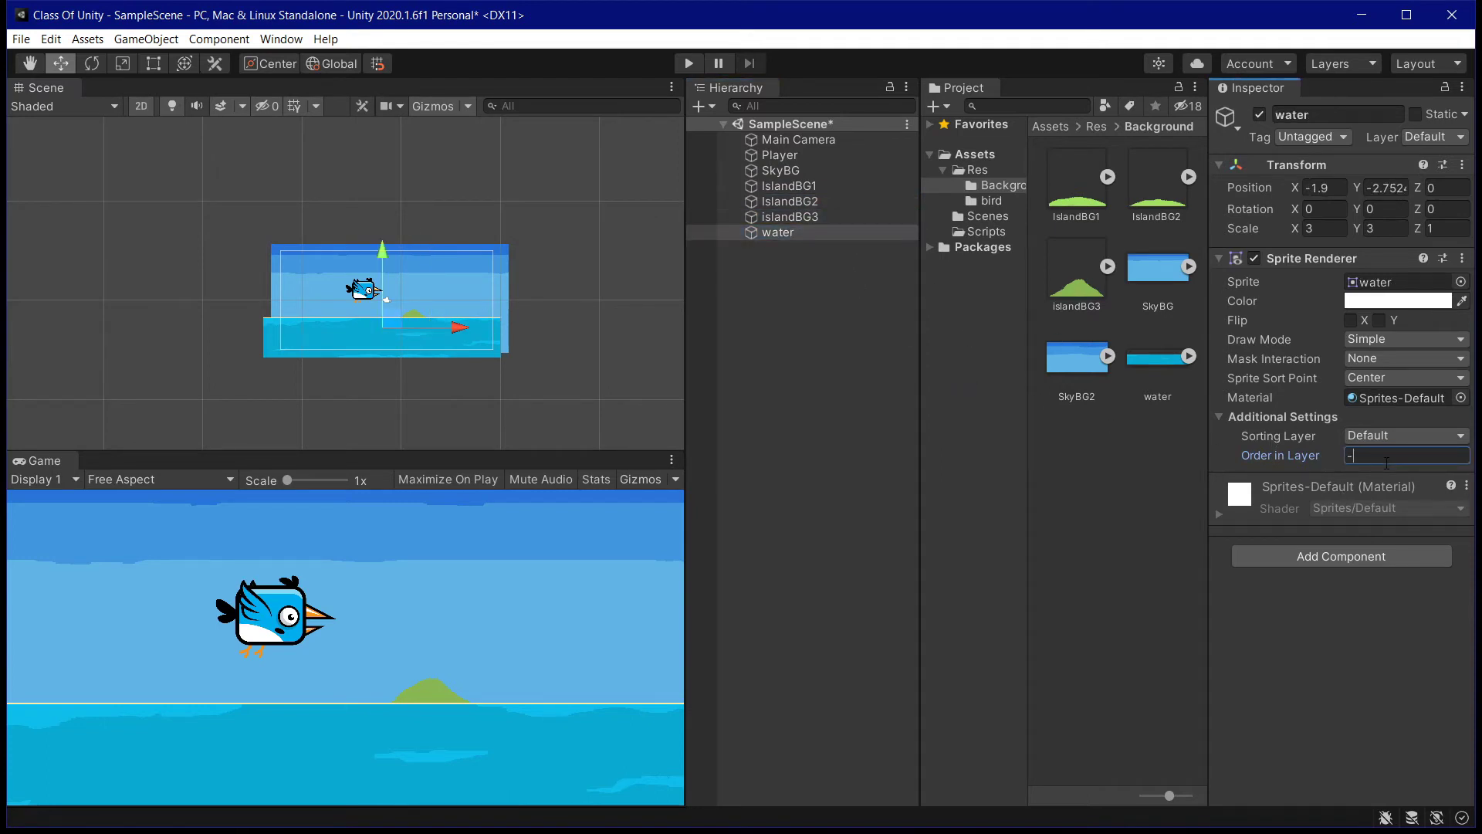
type("3")
left_click(895, 493)
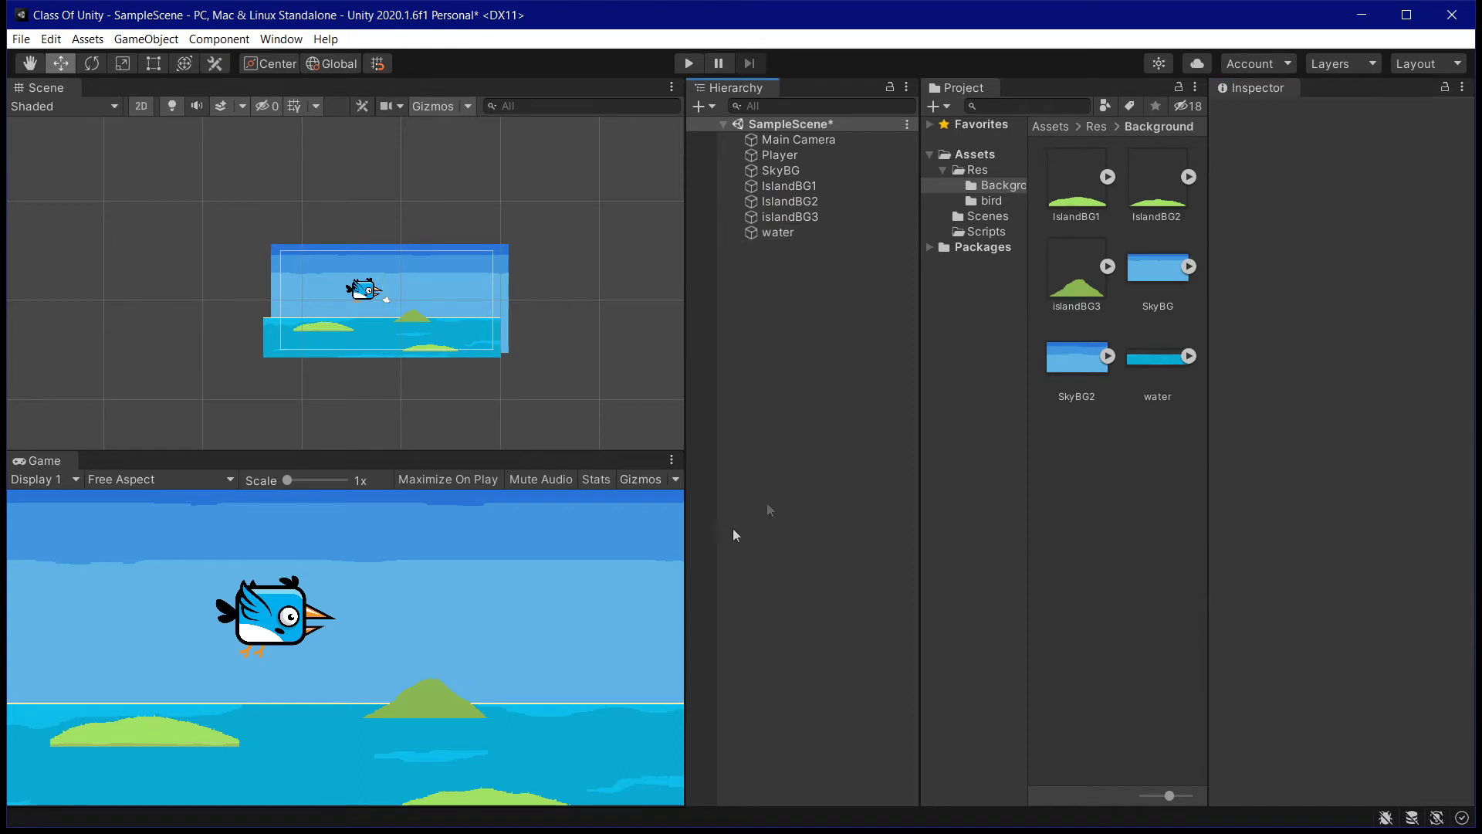
Review the order in layer of the water, islands and SkyBG against how they stack in the scene.
left_click(836, 232)
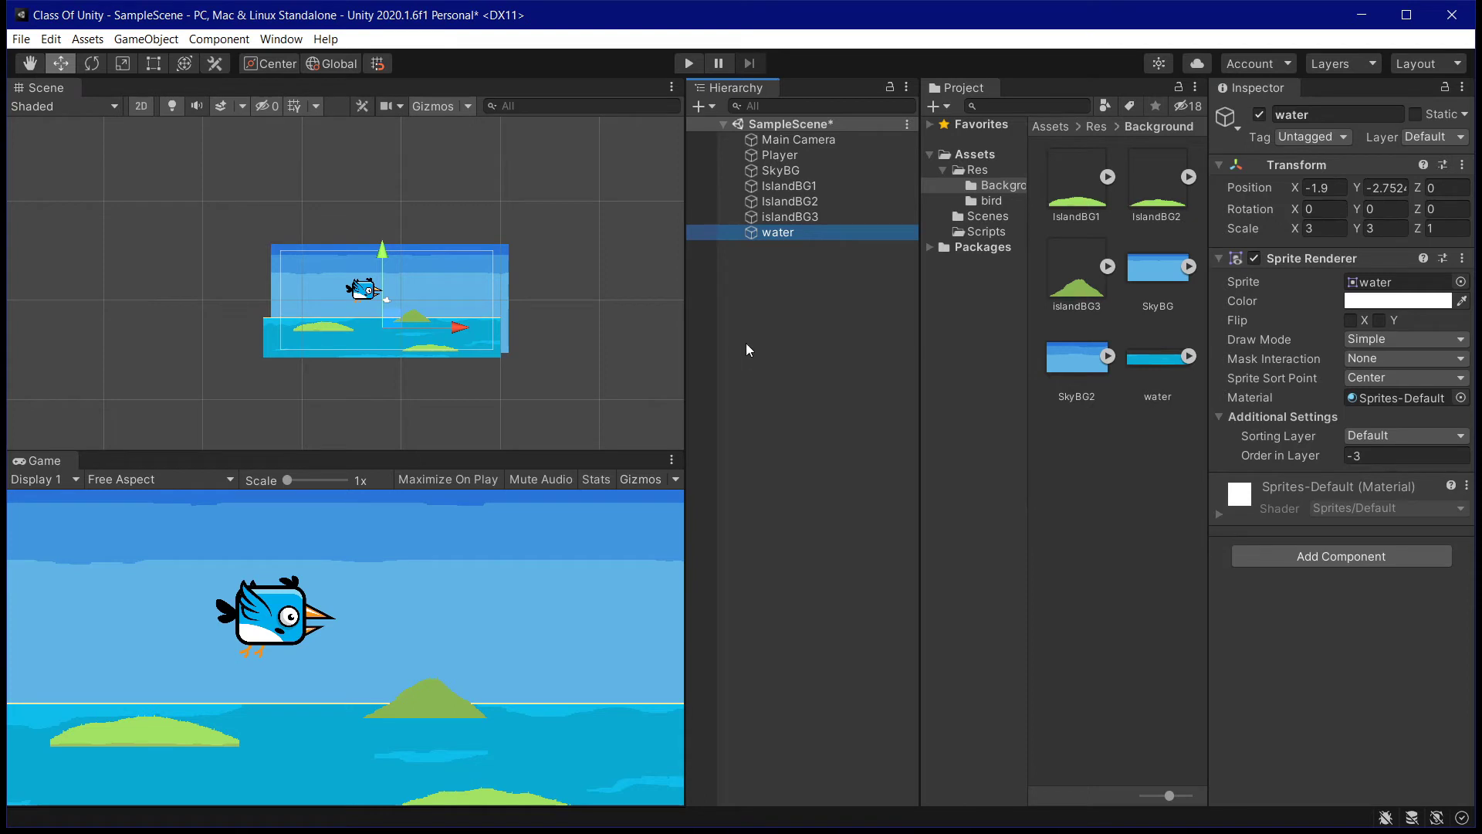
left_click(827, 218)
left_click(817, 230)
key("Up")
key("Up")
key("Up")
key("Up")
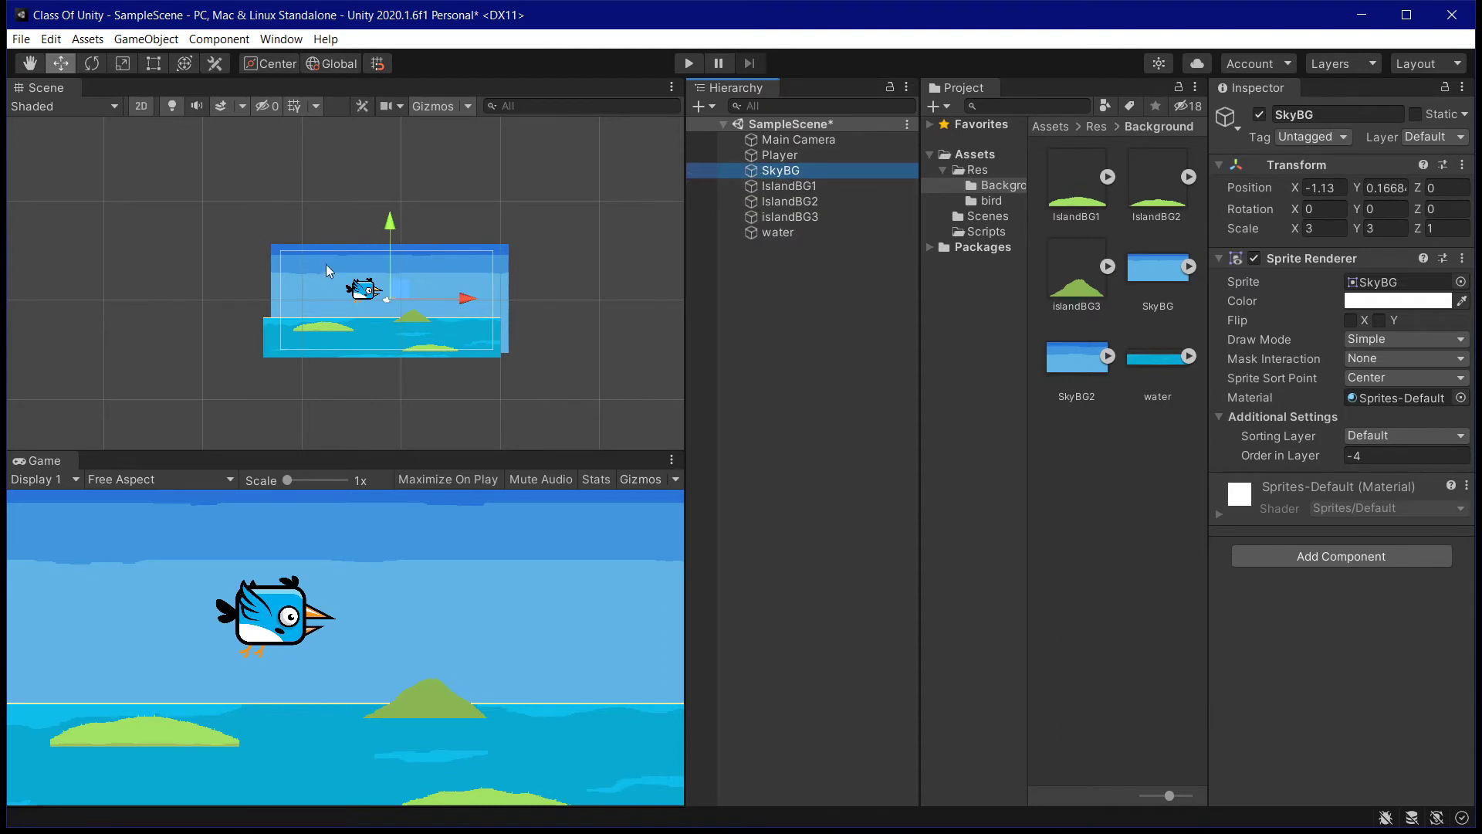
left_click(829, 187)
left_click(826, 201)
left_click(817, 218)
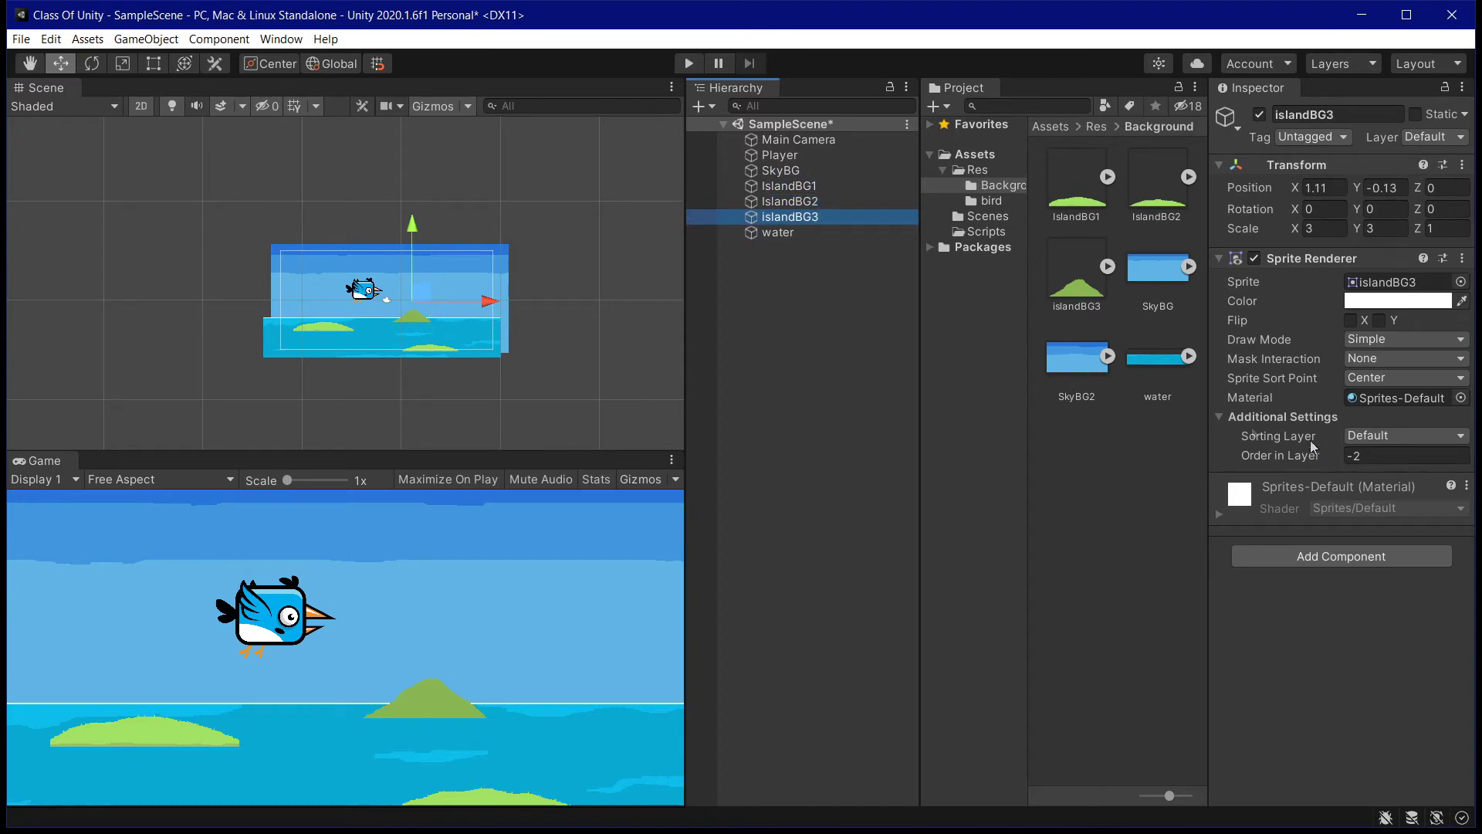
Move the water to about X -0.73, Y -2.46 so that it lines up with the sky's lower edge.
left_click(815, 232)
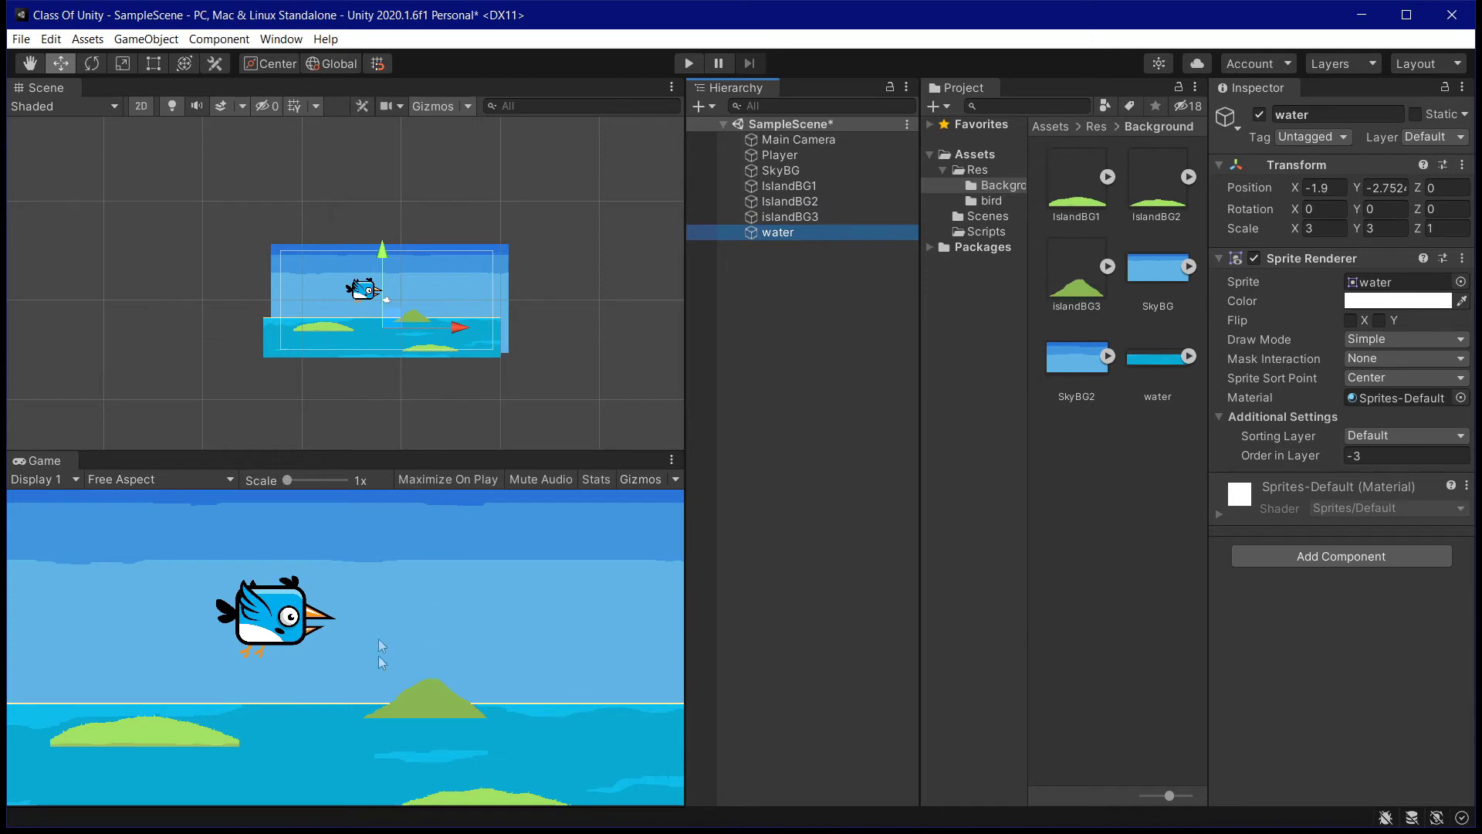
left_click_drag(459, 334, 470, 333)
left_click_drag(394, 251, 394, 248)
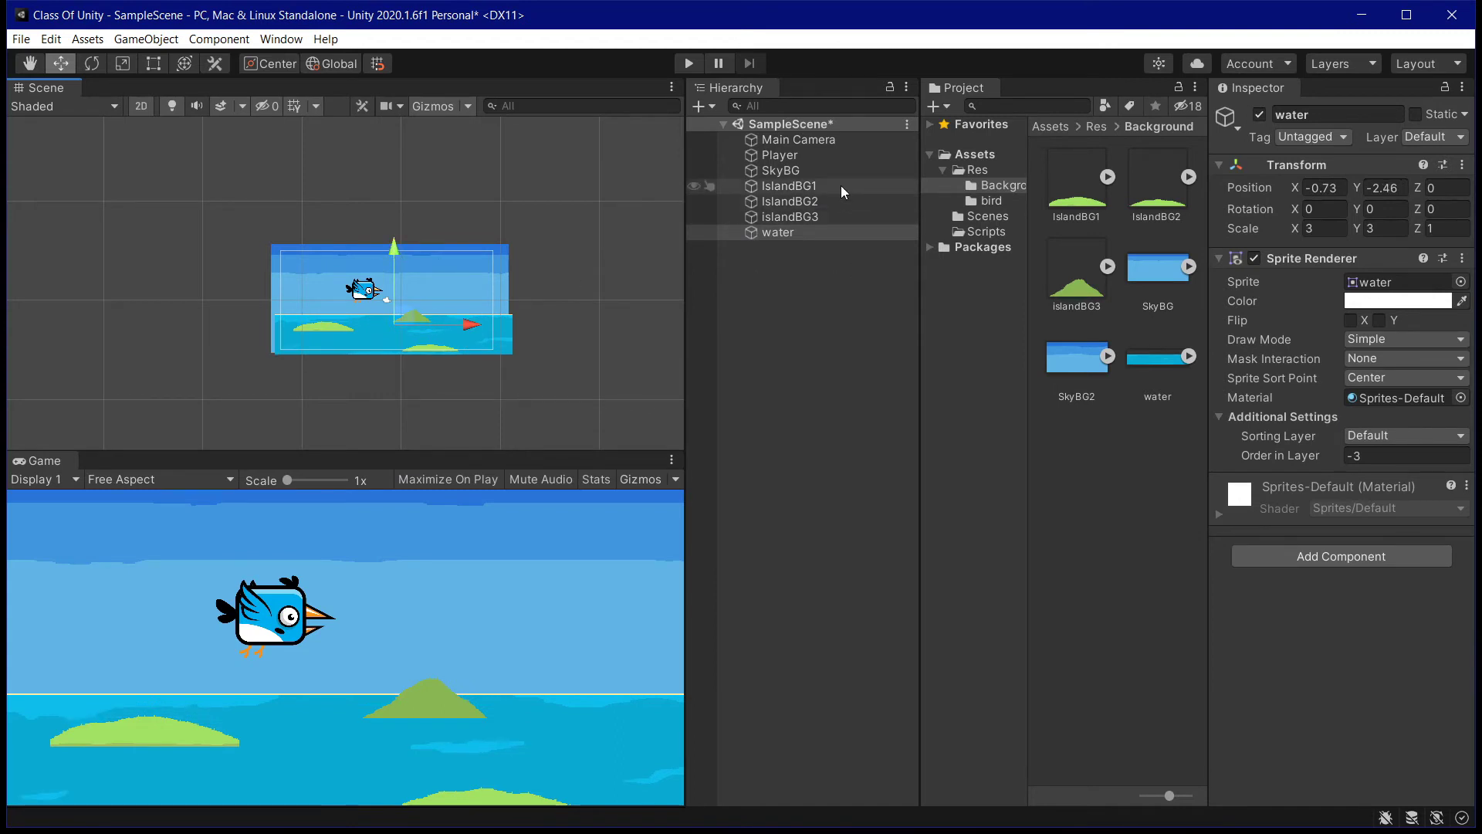
Rearrange the islands: IslandBG1 at about X 1.6, IslandBG2 at about X -0.05 and islandBG3 near the water's left end.
left_click(810, 202)
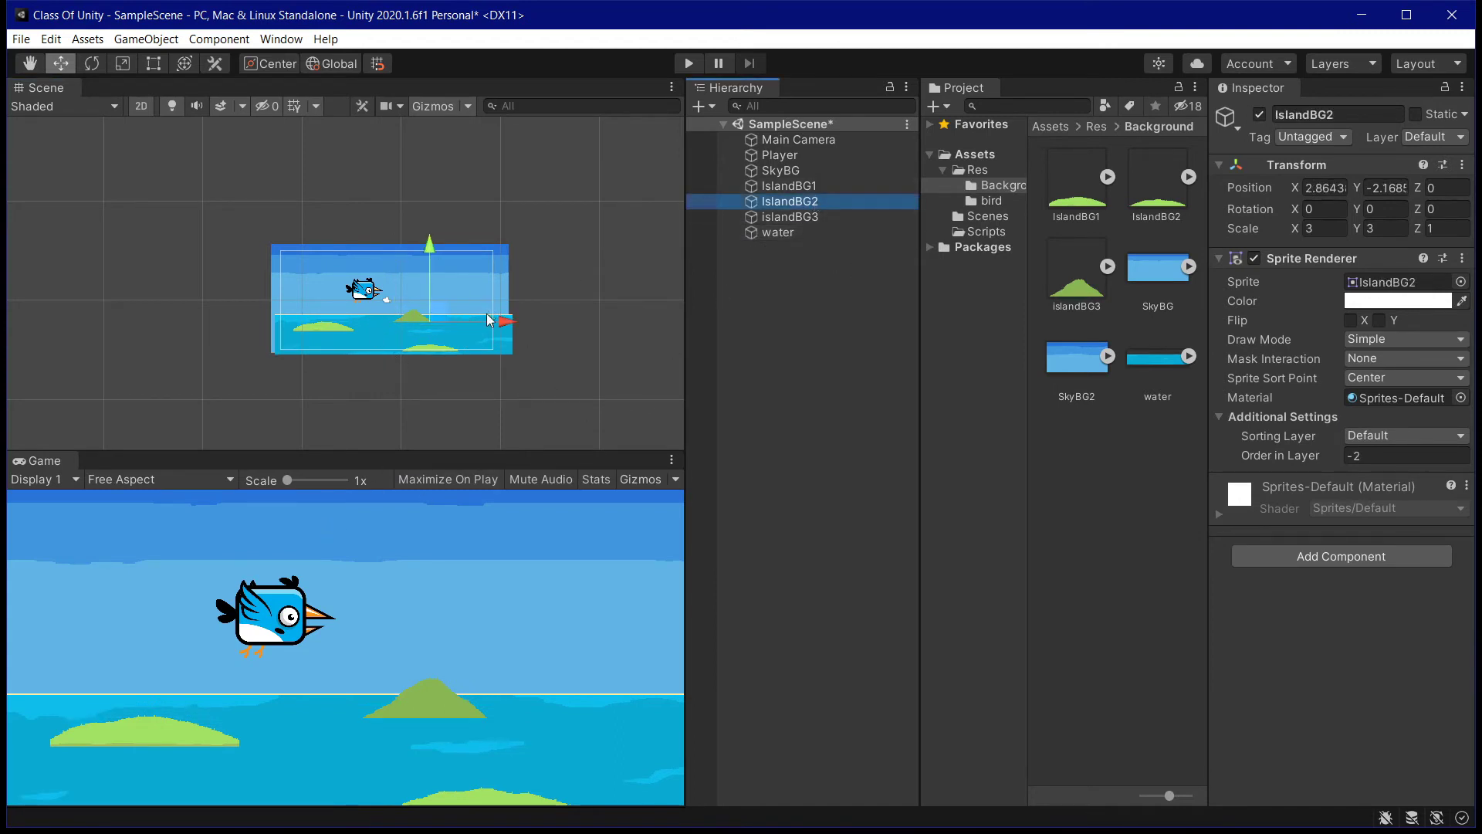
left_click(843, 220)
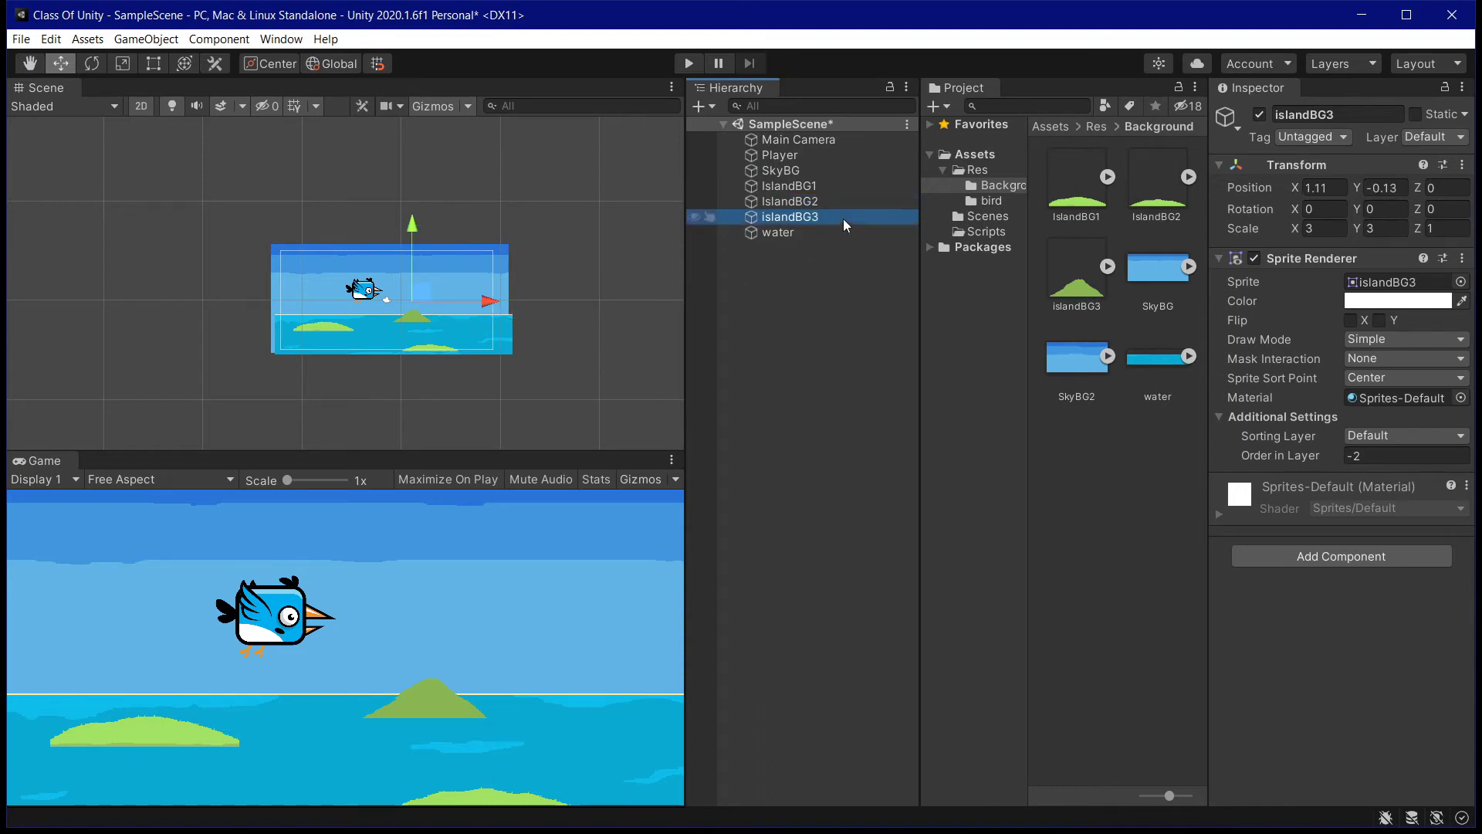
left_click(820, 186)
left_click_drag(393, 301, 421, 259)
left_click(790, 202)
left_click(794, 218)
left_click(790, 201)
left_click(795, 217)
Move IslandBG1 up to the water's horizon at about X 0.14, Y 1.52.
left_click(812, 186)
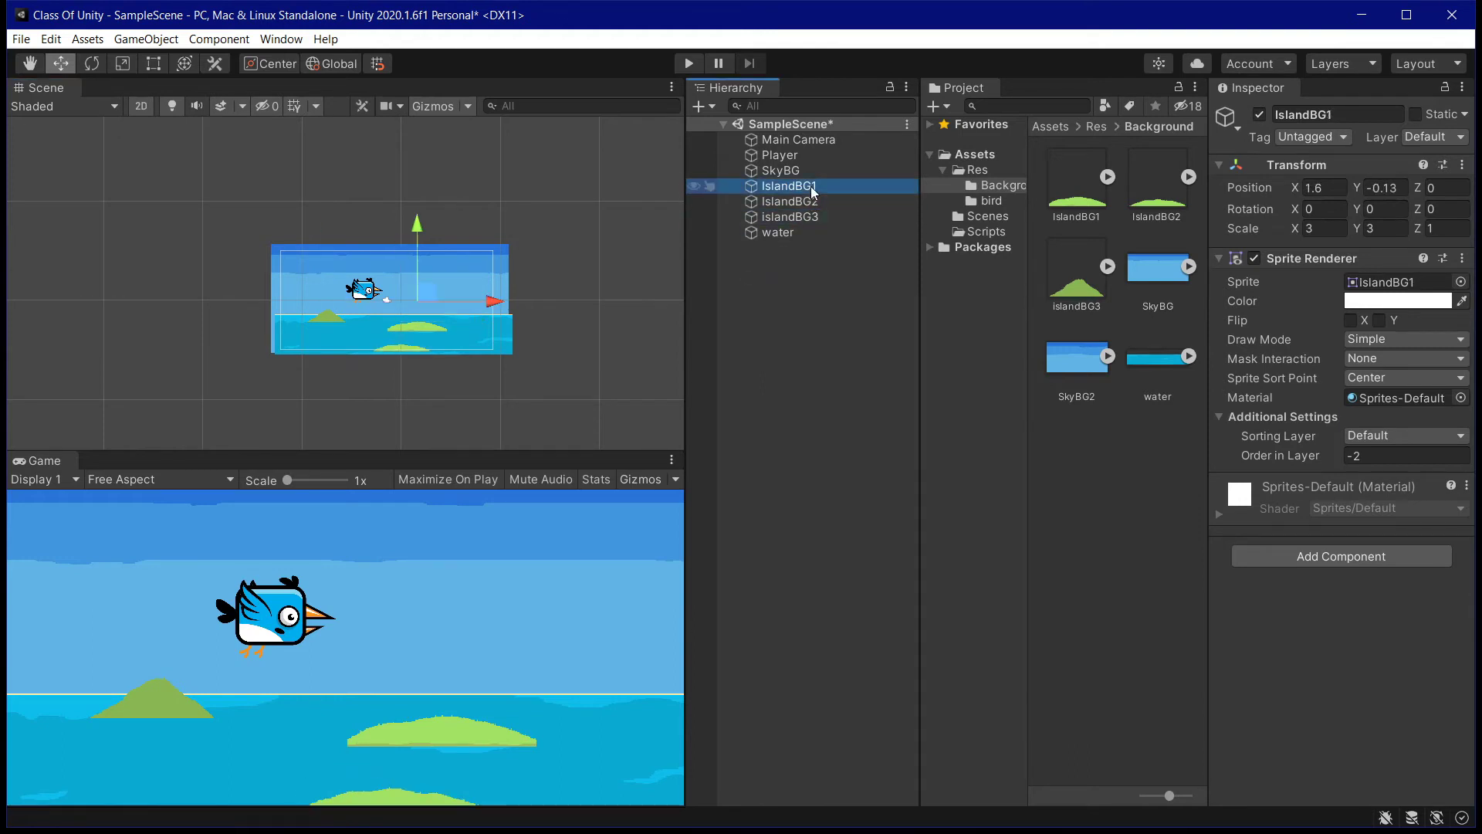
left_click_drag(419, 224, 452, 208)
left_click_drag(492, 282, 481, 292)
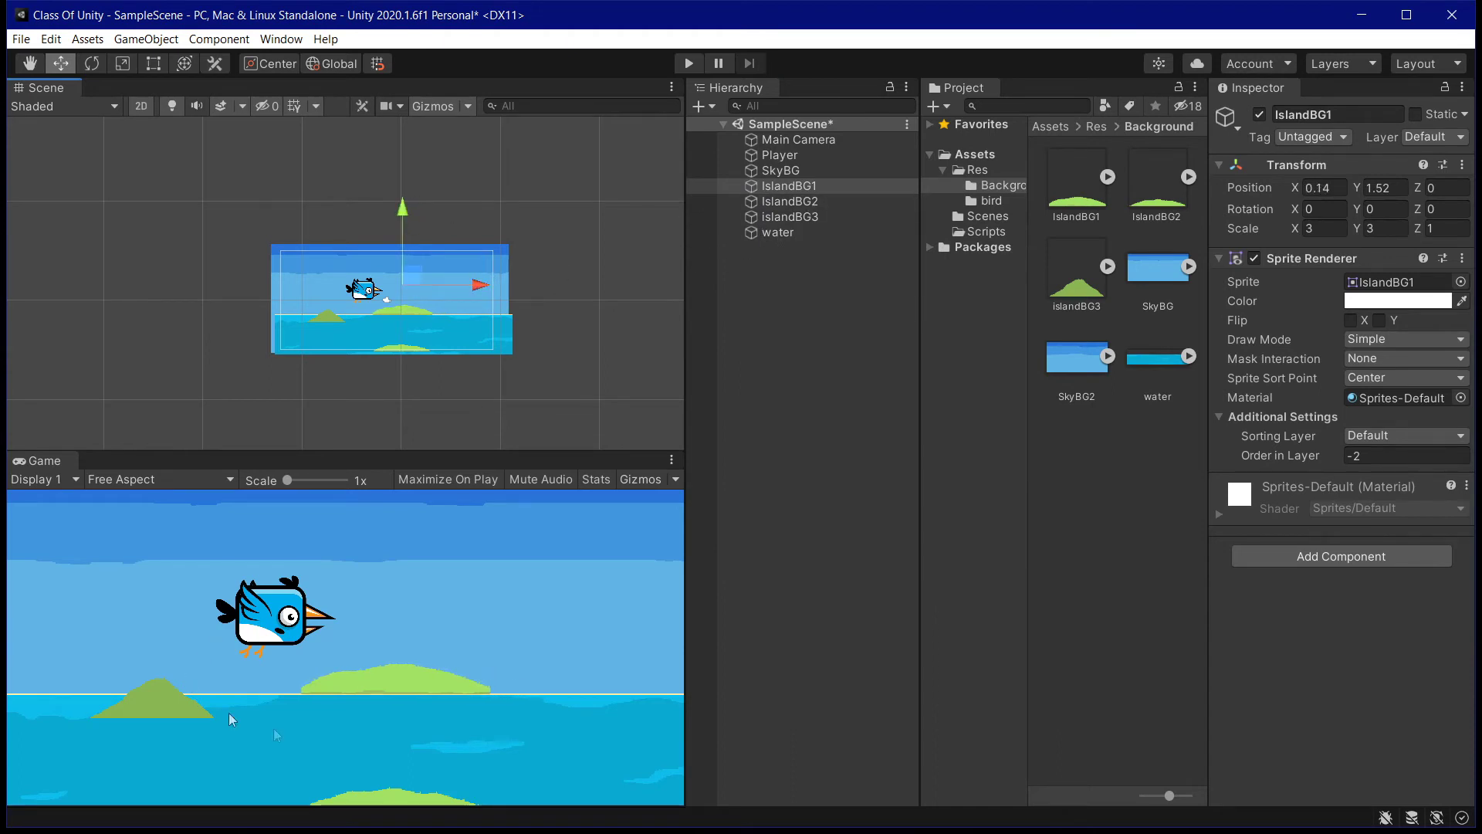
Raise IslandBG2 fully into the water area, and move islandBG3 to about X -9.01, Y -1.49.
left_click(788, 201)
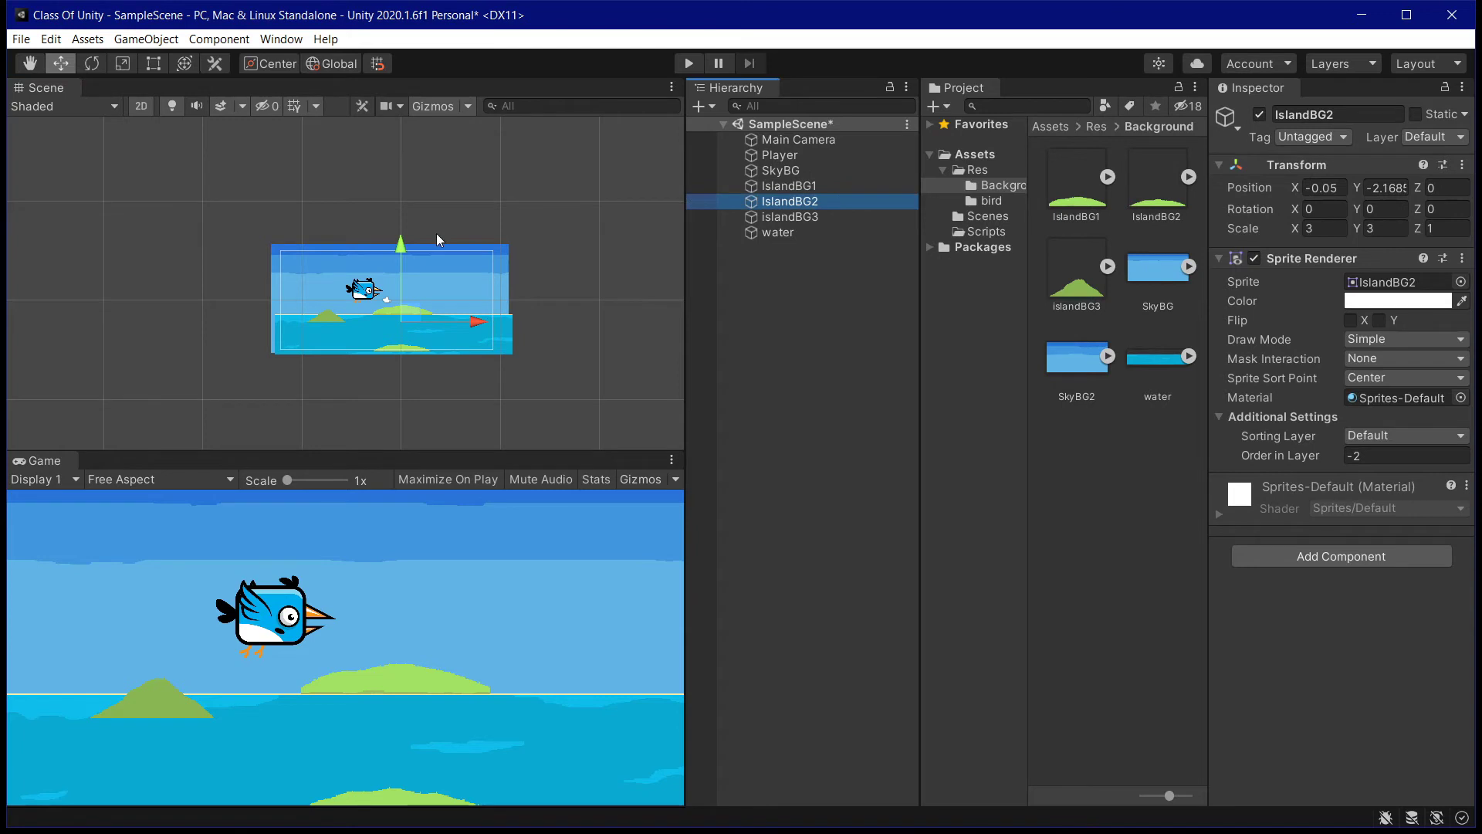
left_click_drag(401, 249, 333, 248)
left_click(807, 217)
left_click_drag(399, 315, 384, 314)
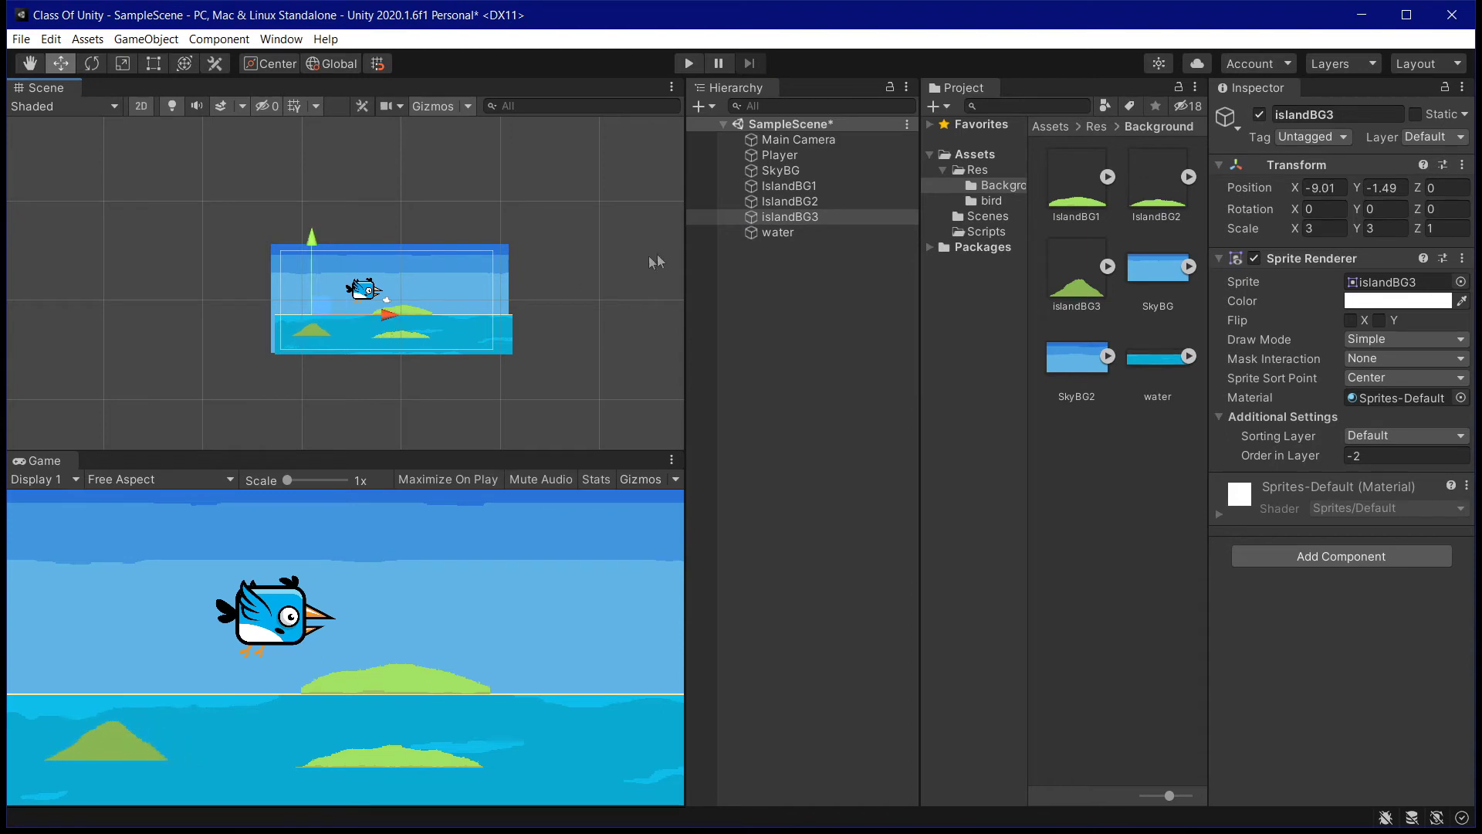
Move IslandBG2 toward the water's right end at about X 5.69, Y -1.59.
left_click(796, 203)
left_click_drag(479, 307, 534, 307)
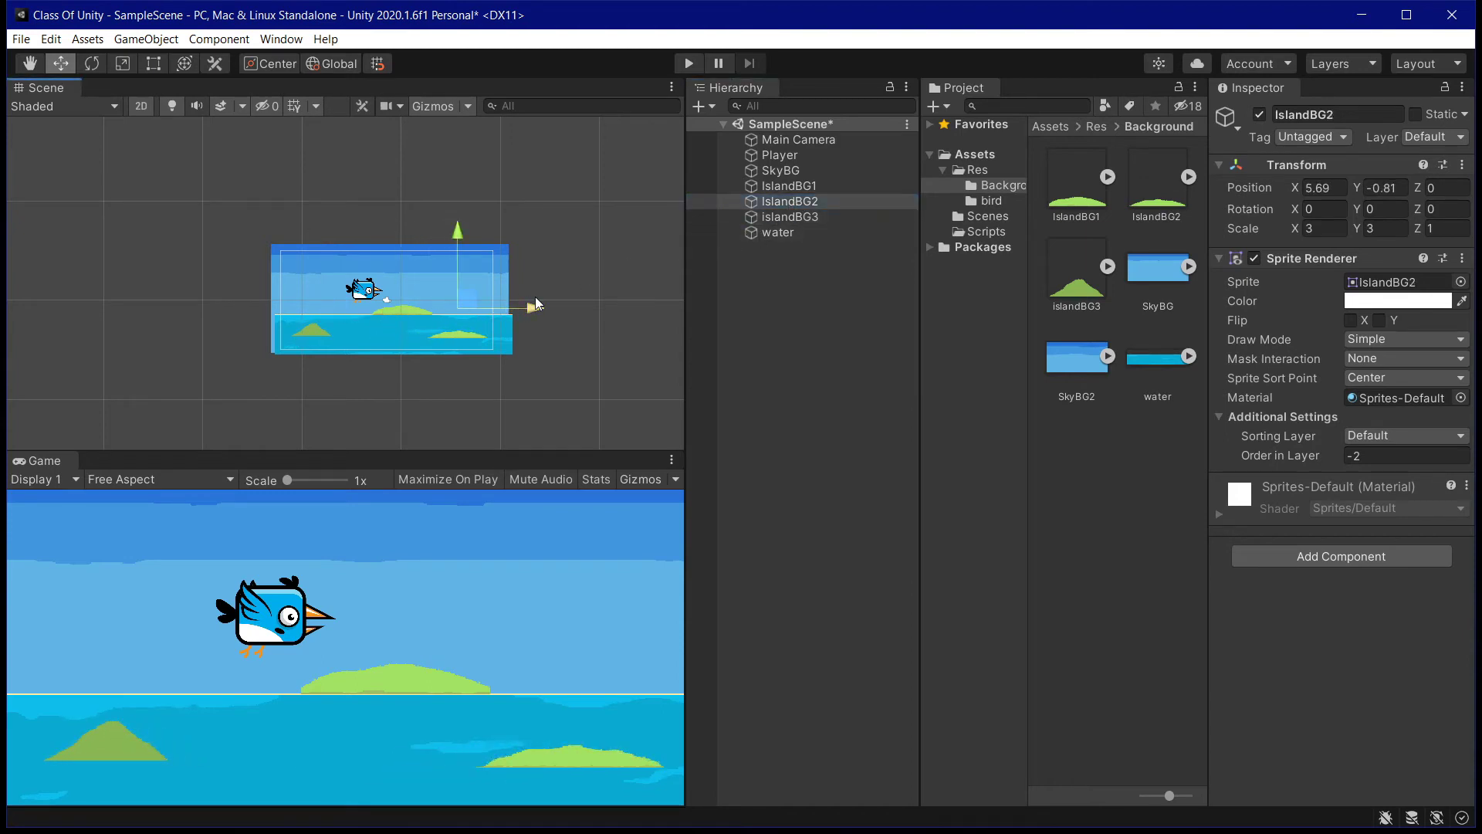
left_click_drag(456, 233, 467, 241)
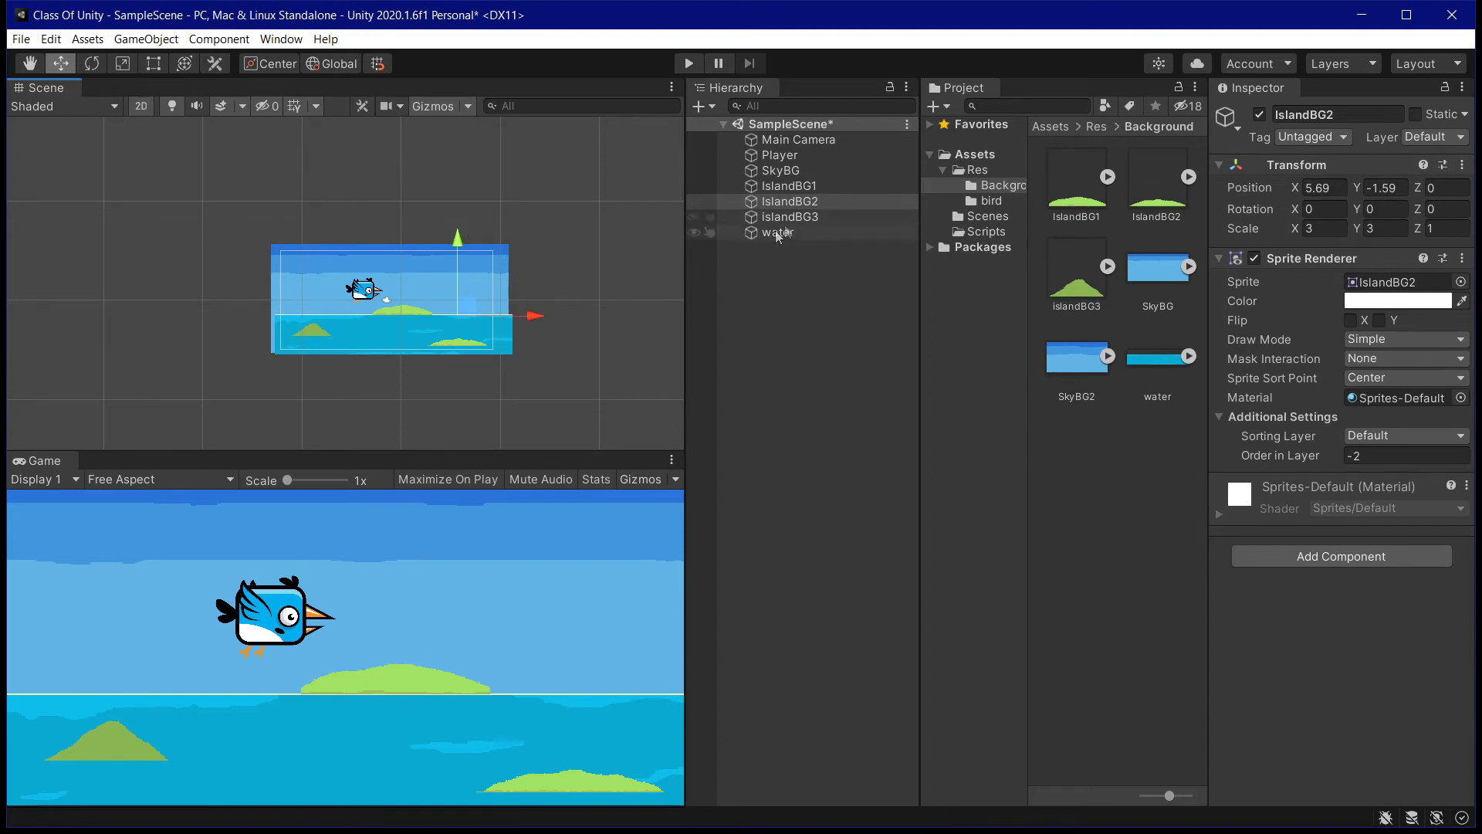
Set IslandBG2's X and Y scale to 4, and move it below IslandBG1 at about X -0.63, Y -0.23.
left_click(1335, 229)
type("4")
key("Tab")
type("4")
left_click_drag(461, 251, 461, 232)
left_click_drag(538, 311, 446, 238)
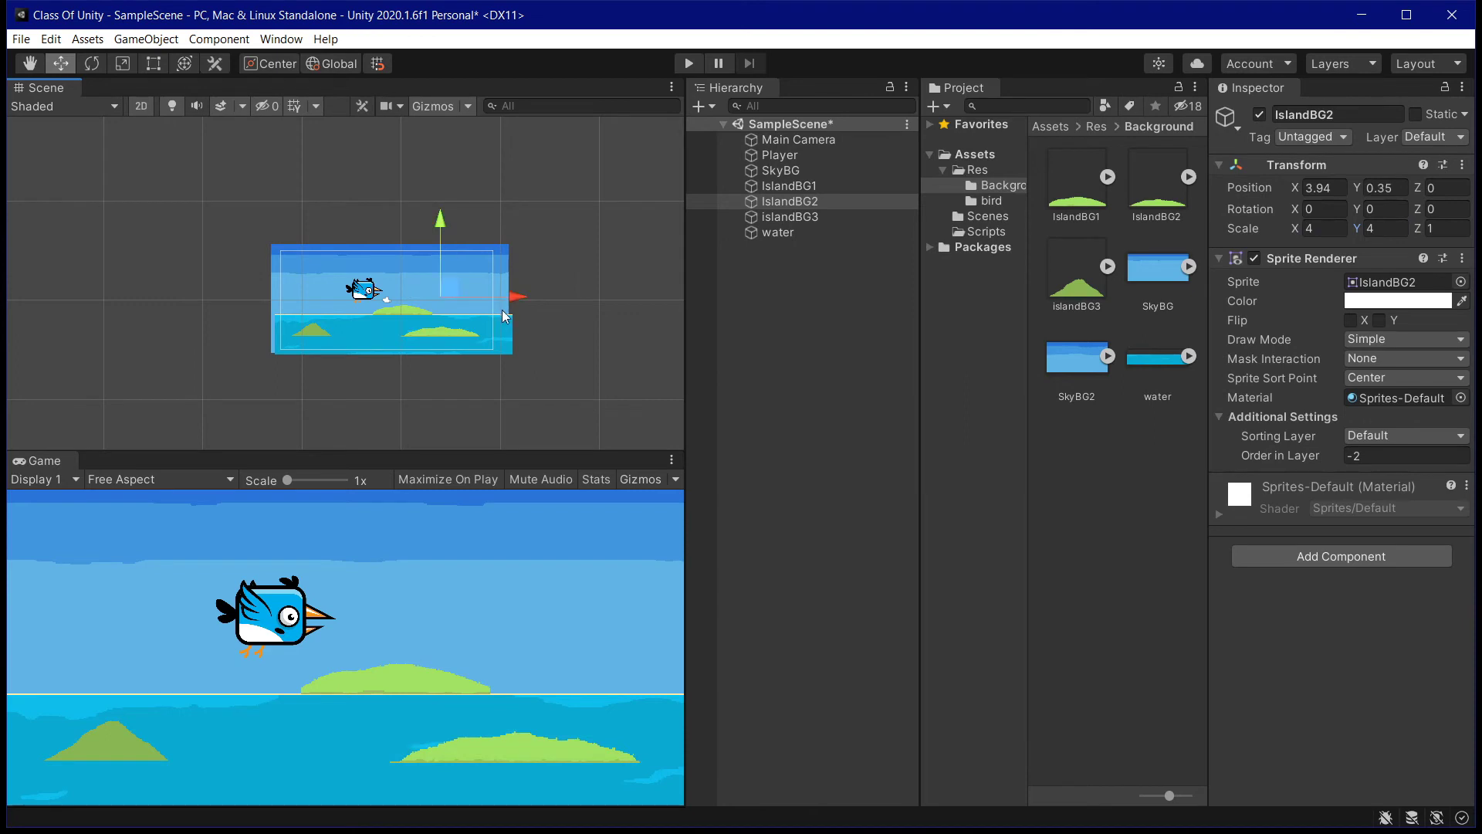
left_click_drag(511, 296, 466, 296)
left_click_drag(391, 224, 396, 234)
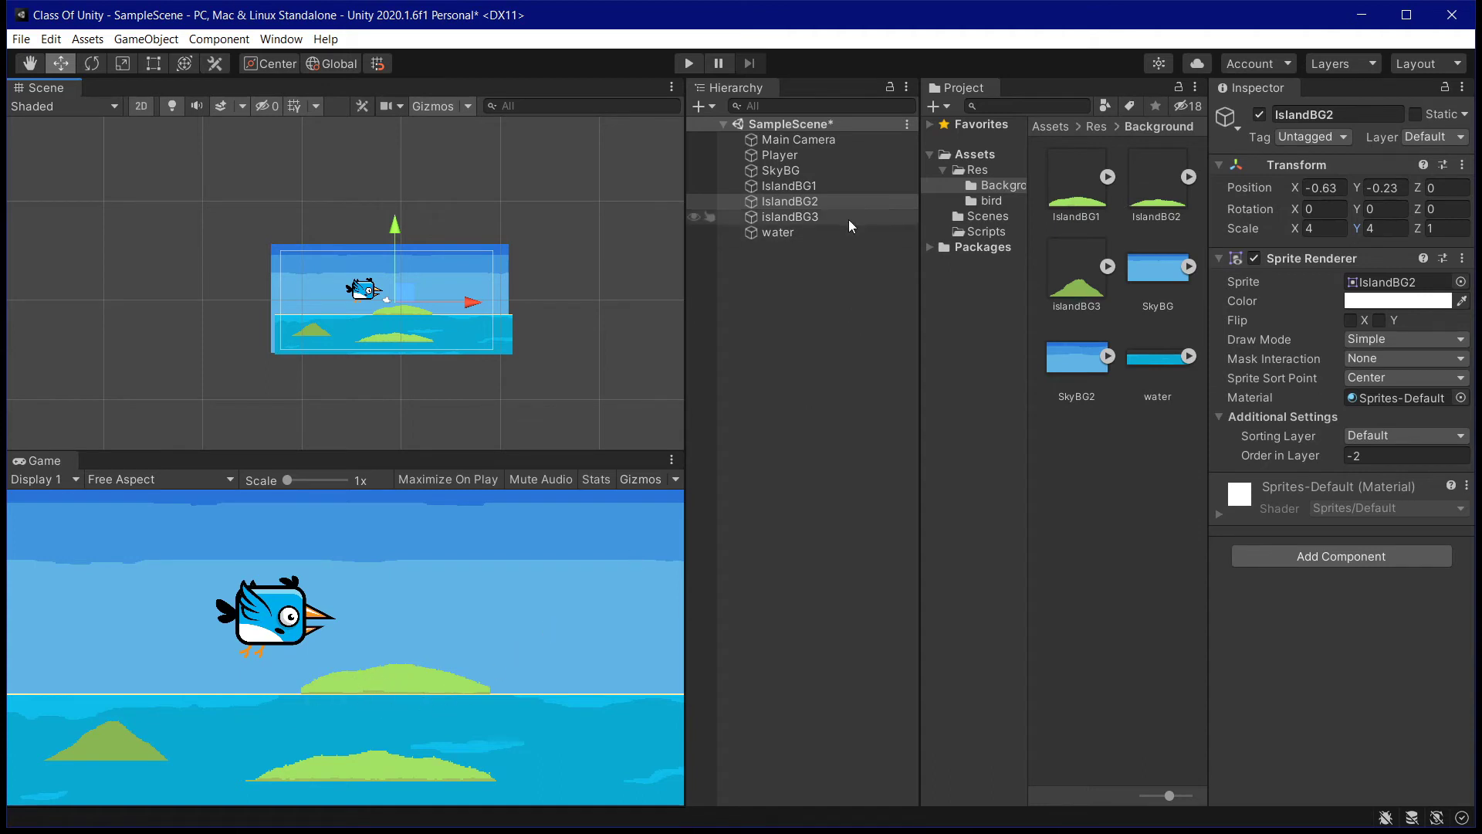
Shift the Main Camera left to about X -2.05.
left_click(787, 140)
mouse_move(468, 303)
left_mouse_down()
mouse_move(540, 303)
mouse_move(460, 303)
left_mouse_up()
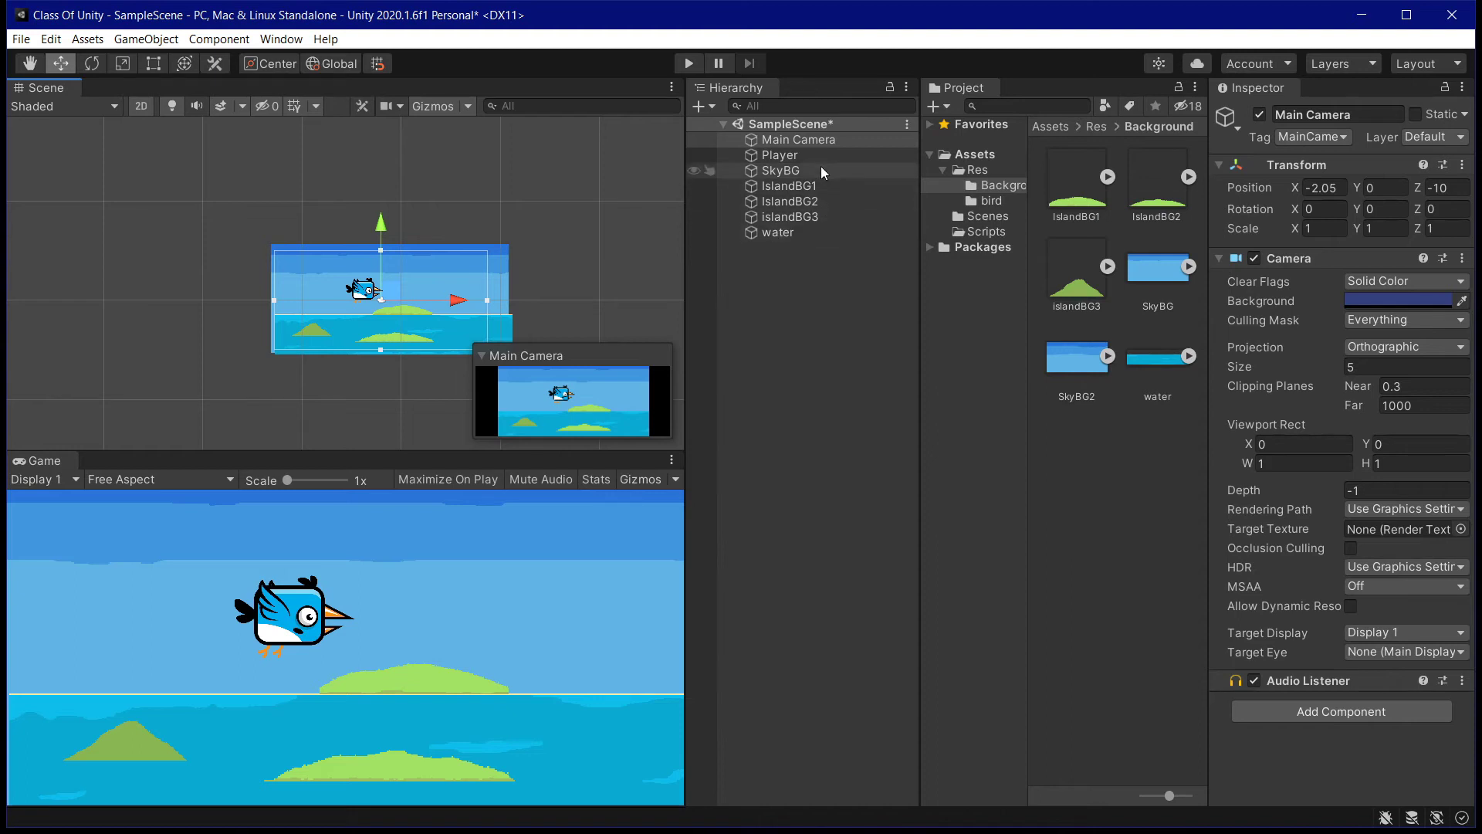
Duplicate the water sprite and move the copy along X to continue directly from the original's right end.
left_click(803, 186)
left_click(792, 234)
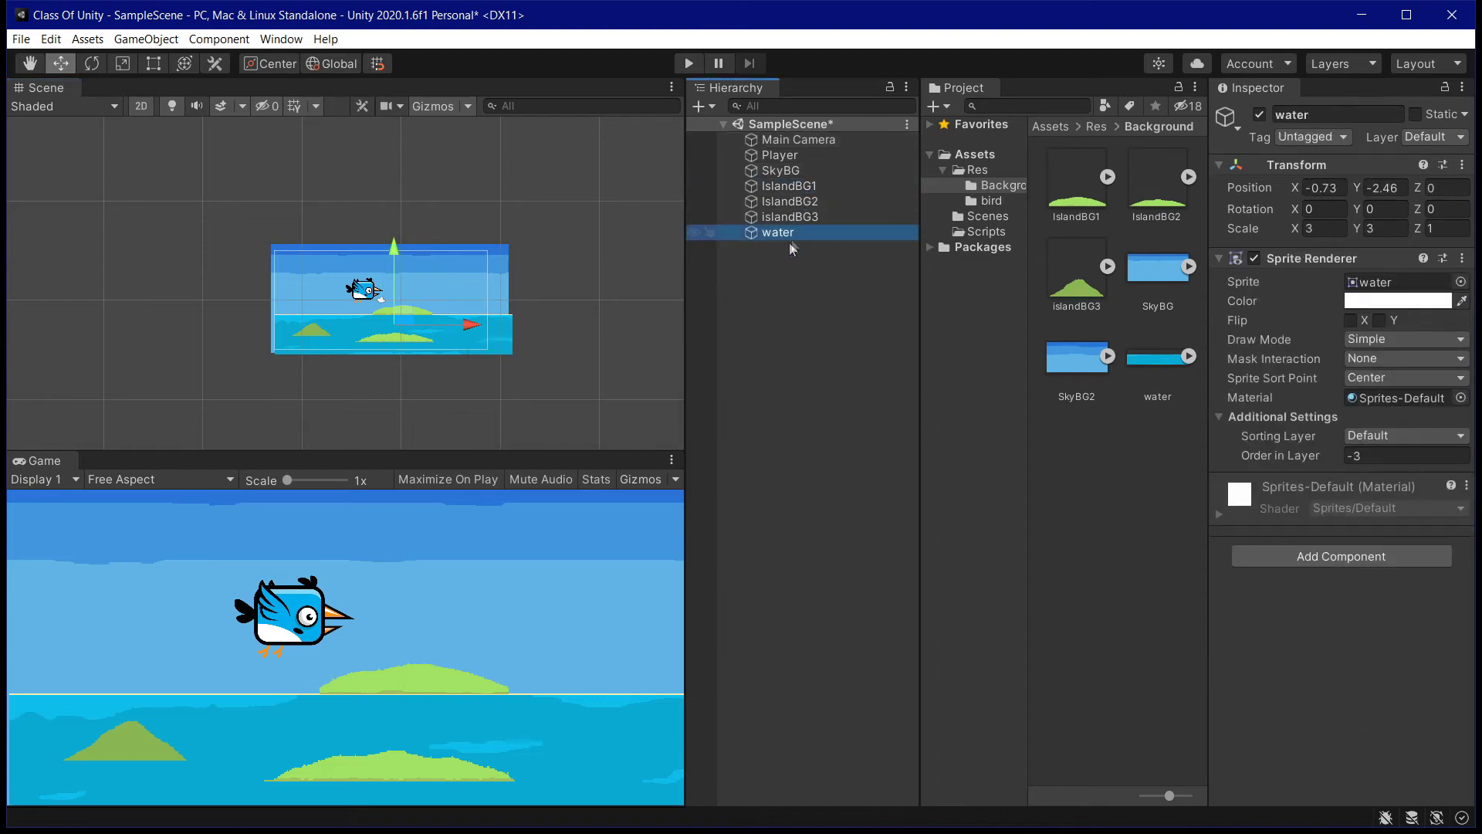
key("ctrl+d")
left_click_drag(475, 326, 707, 326)
Duplicate islandBG3 and place the copy around the middle of the second water strip.
left_click(810, 219)
key("ctrl+d")
left_click_drag(397, 321, 640, 324)
middle_click_drag(640, 323, 467, 330)
left_click_drag(480, 324, 543, 328)
Move IslandBG2 along X to about 4.24, near the right end of the first water strip.
left_click(841, 203)
left_click_drag(299, 318, 463, 328)
Add two copies of IslandBG2 on the second water strip, at about X 16.5 and X 30.51.
key("ctrl+d")
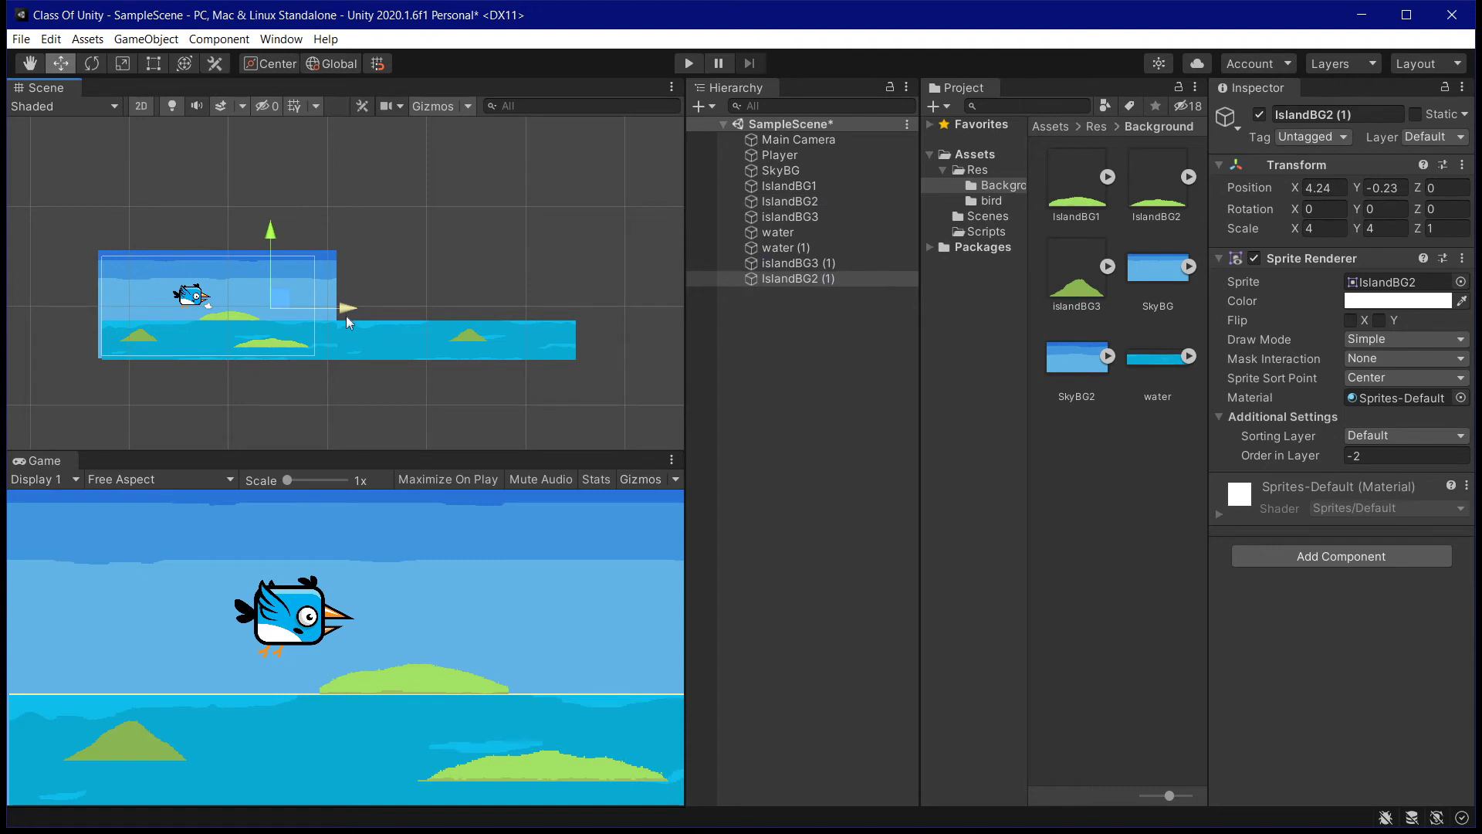
left_click_drag(346, 313, 607, 310)
key("ctrl+d")
Duplicate SkyBG and move the copy to about X 22.61, above the second water strip.
left_click(781, 170)
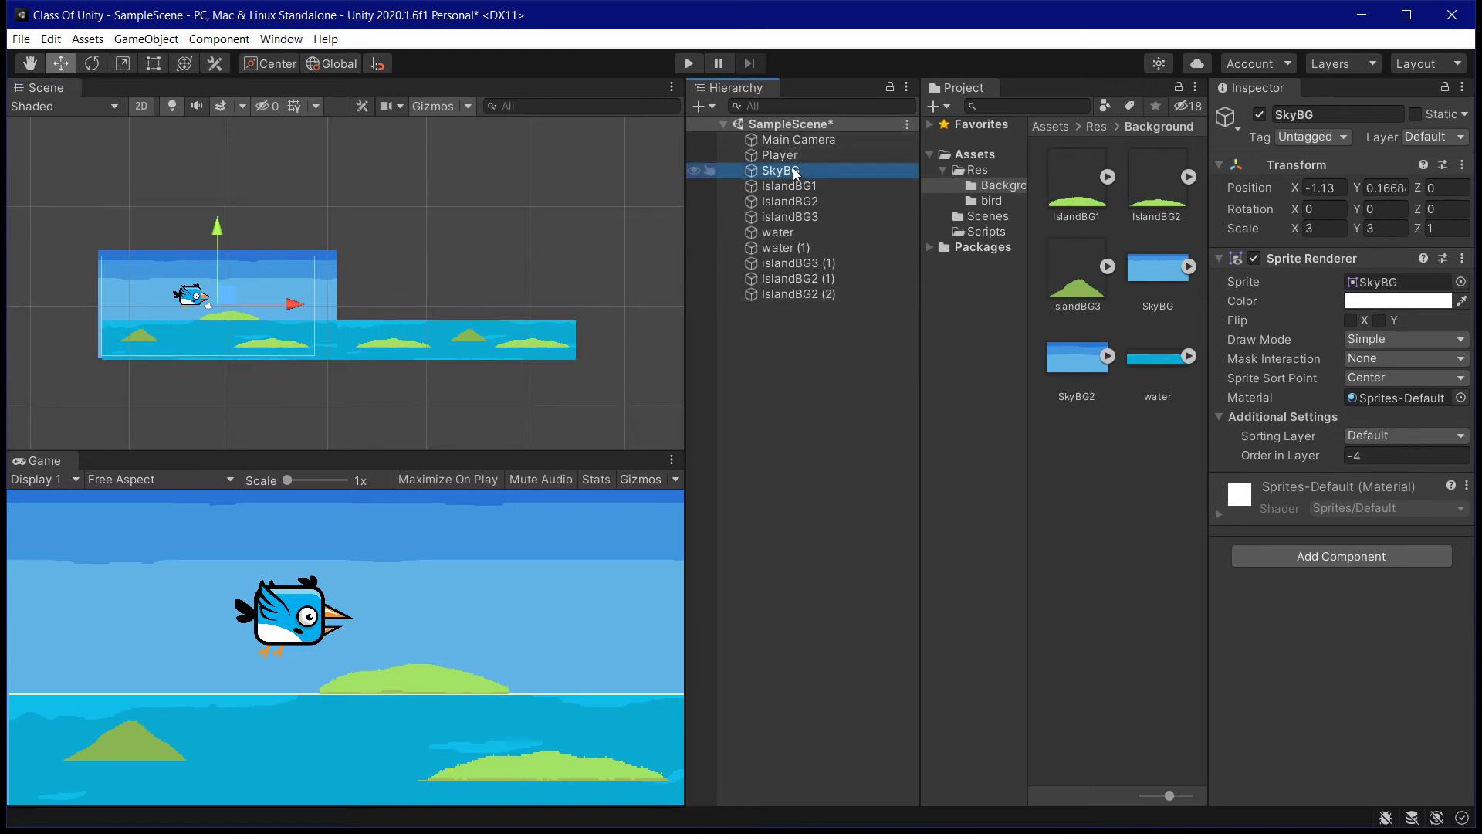
key("ctrl+d")
left_click(298, 310)
left_click_drag(298, 310, 534, 311)
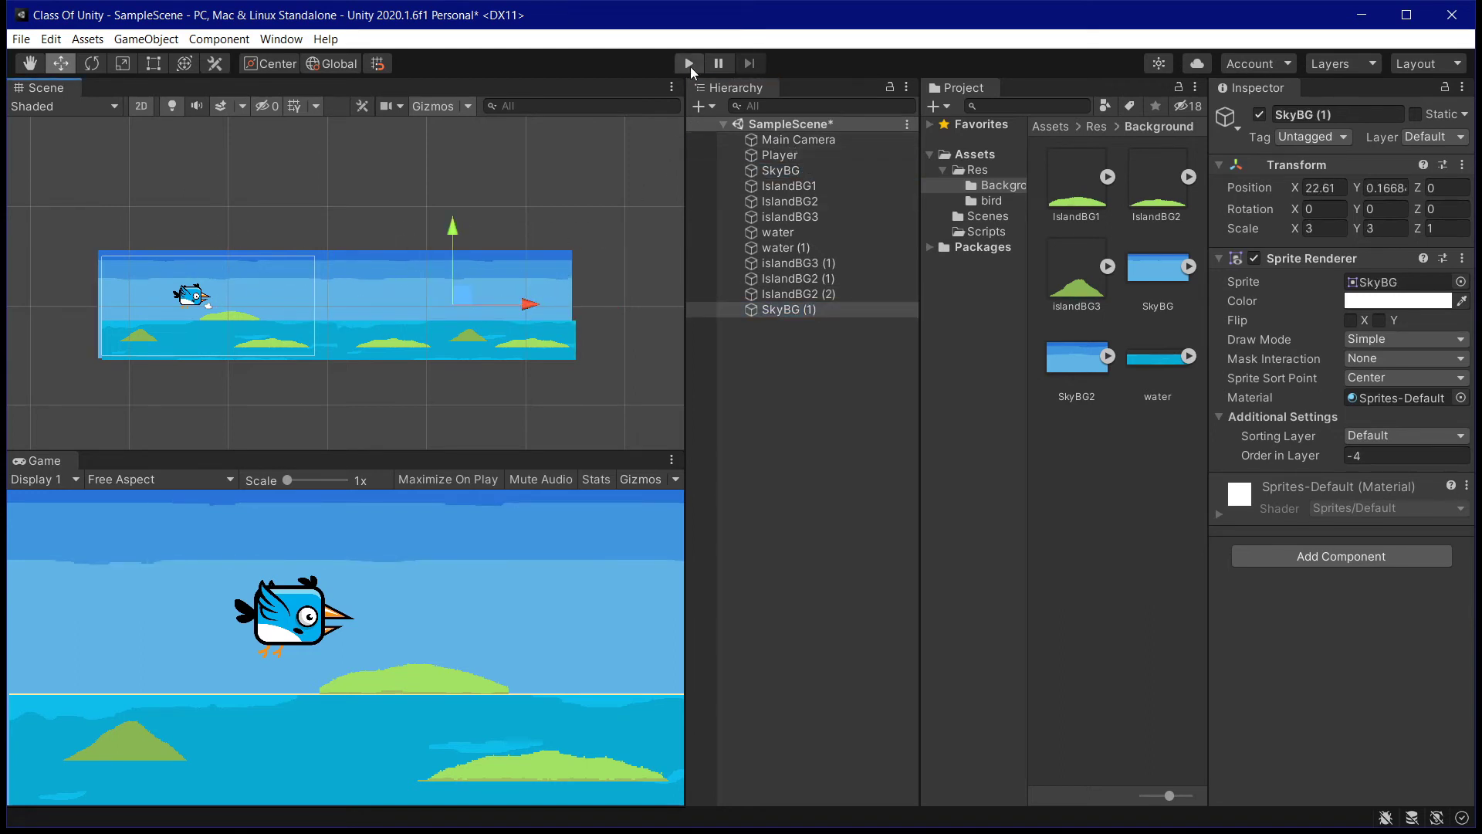
Move the Main Camera slightly along X to about -1.66.
left_click(798, 139)
left_click(278, 317)
mouse_move(278, 317)
left_mouse_down()
mouse_move(575, 316)
mouse_move(285, 318)
left_mouse_up()
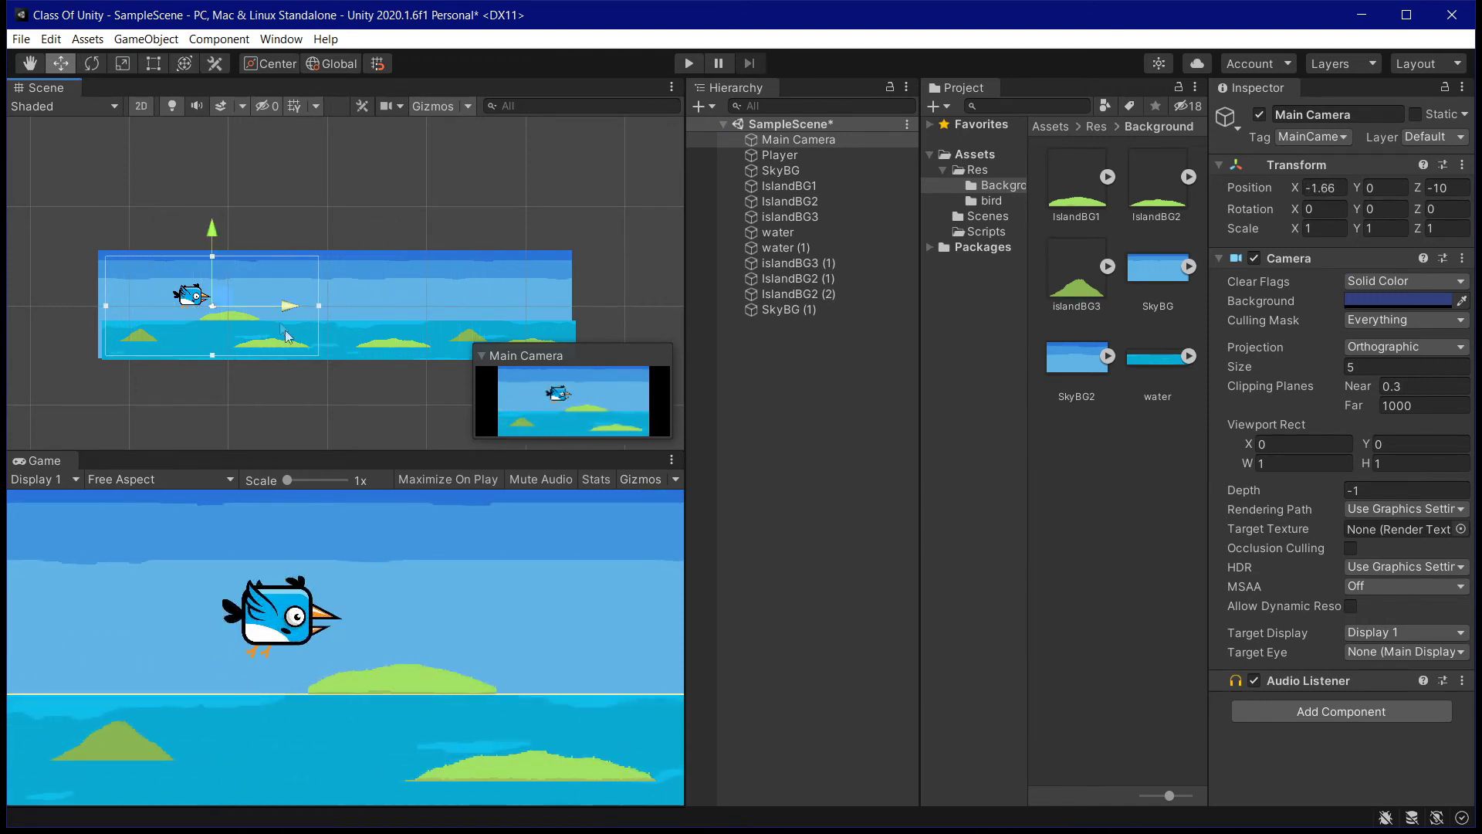
Delete the duplicated water, islandBG3, IslandBG2 and SkyBG objects, keeping only the original background sprites.
left_click(793, 331)
left_click(794, 279)
left_click(807, 248)
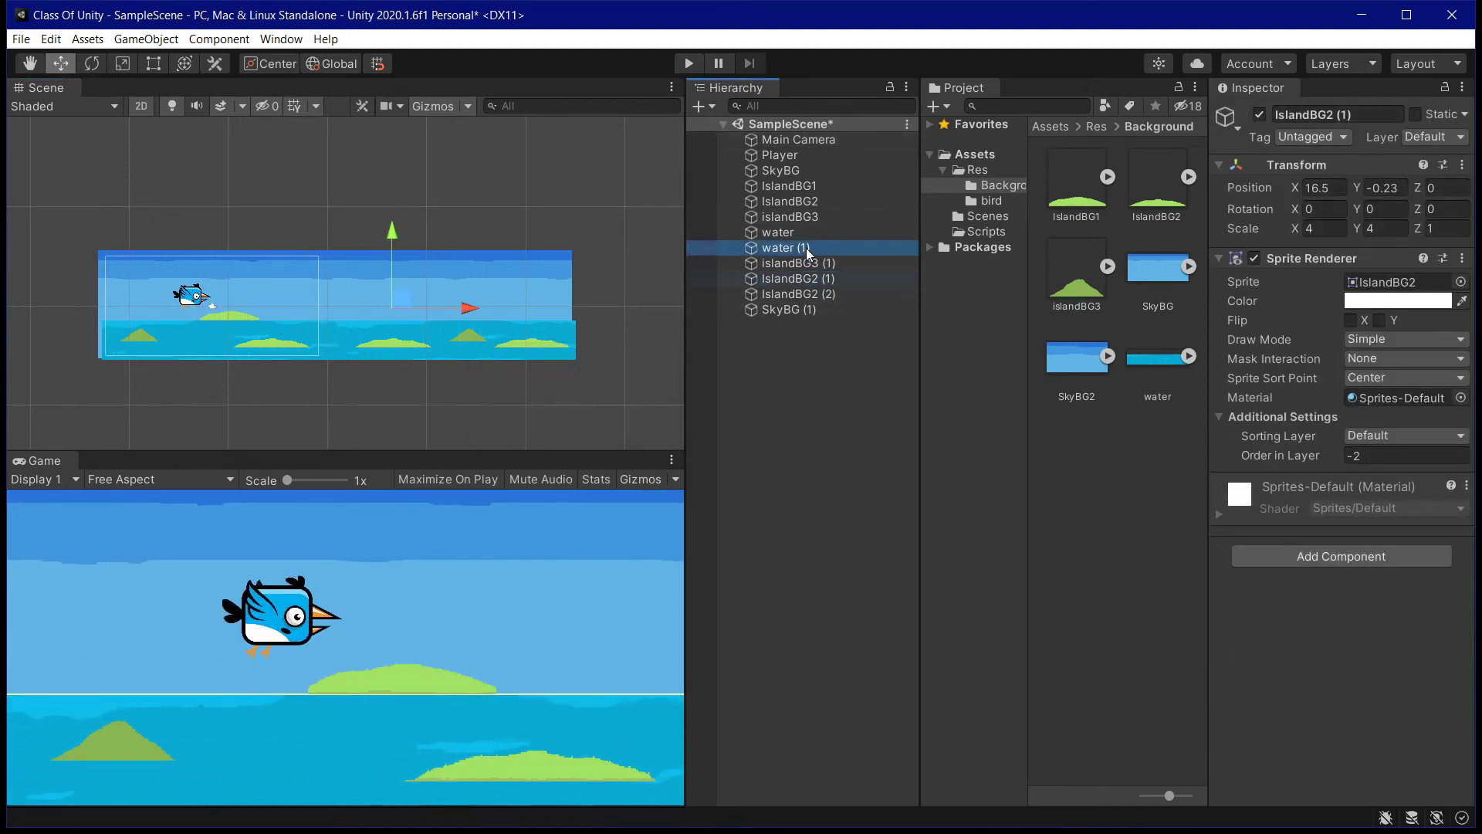
key("Delete")
left_click(800, 247)
key("Delete")
left_click(801, 260)
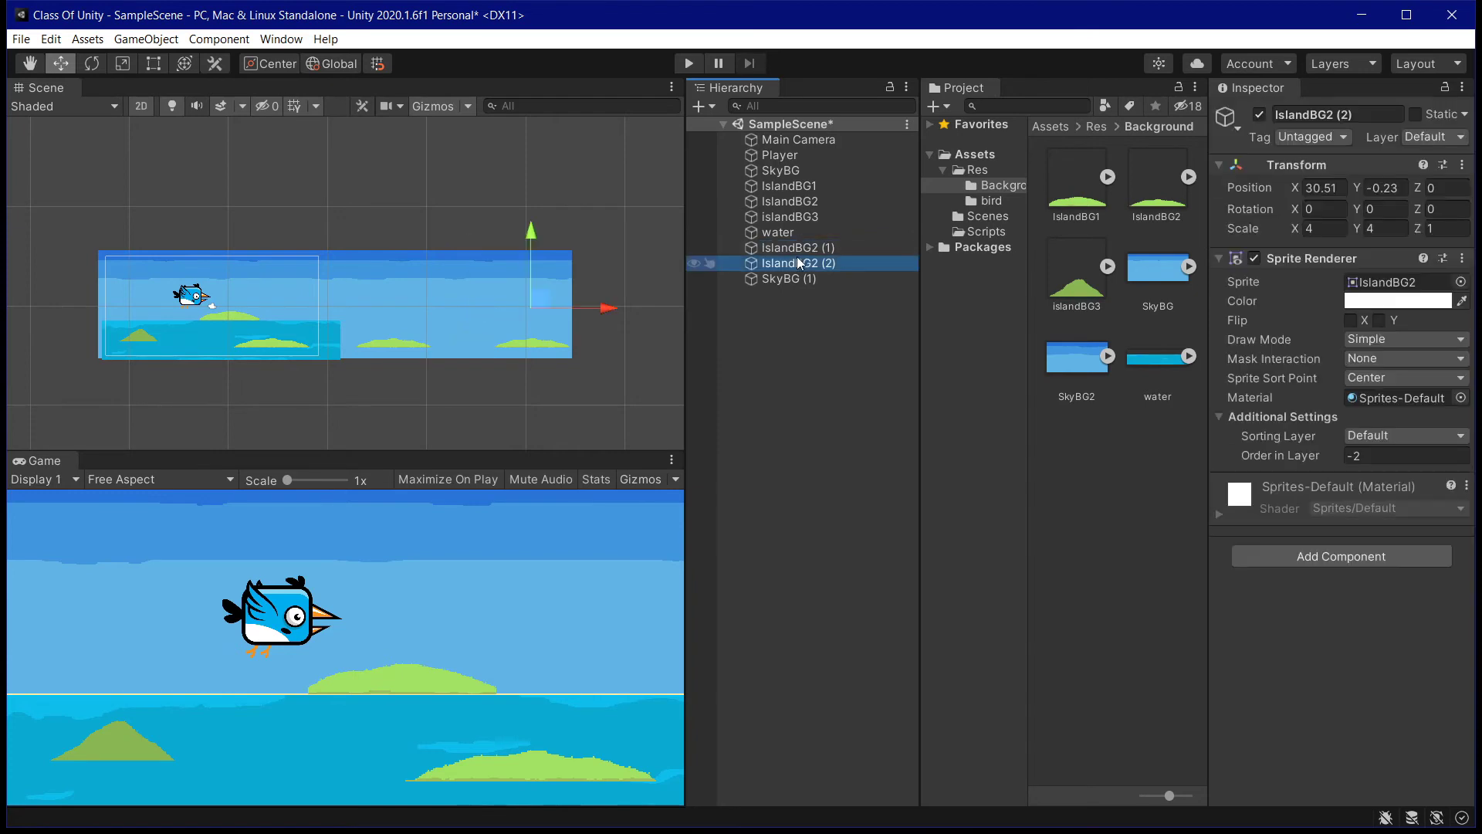
key("Delete")
left_click(800, 247)
key("Delete")
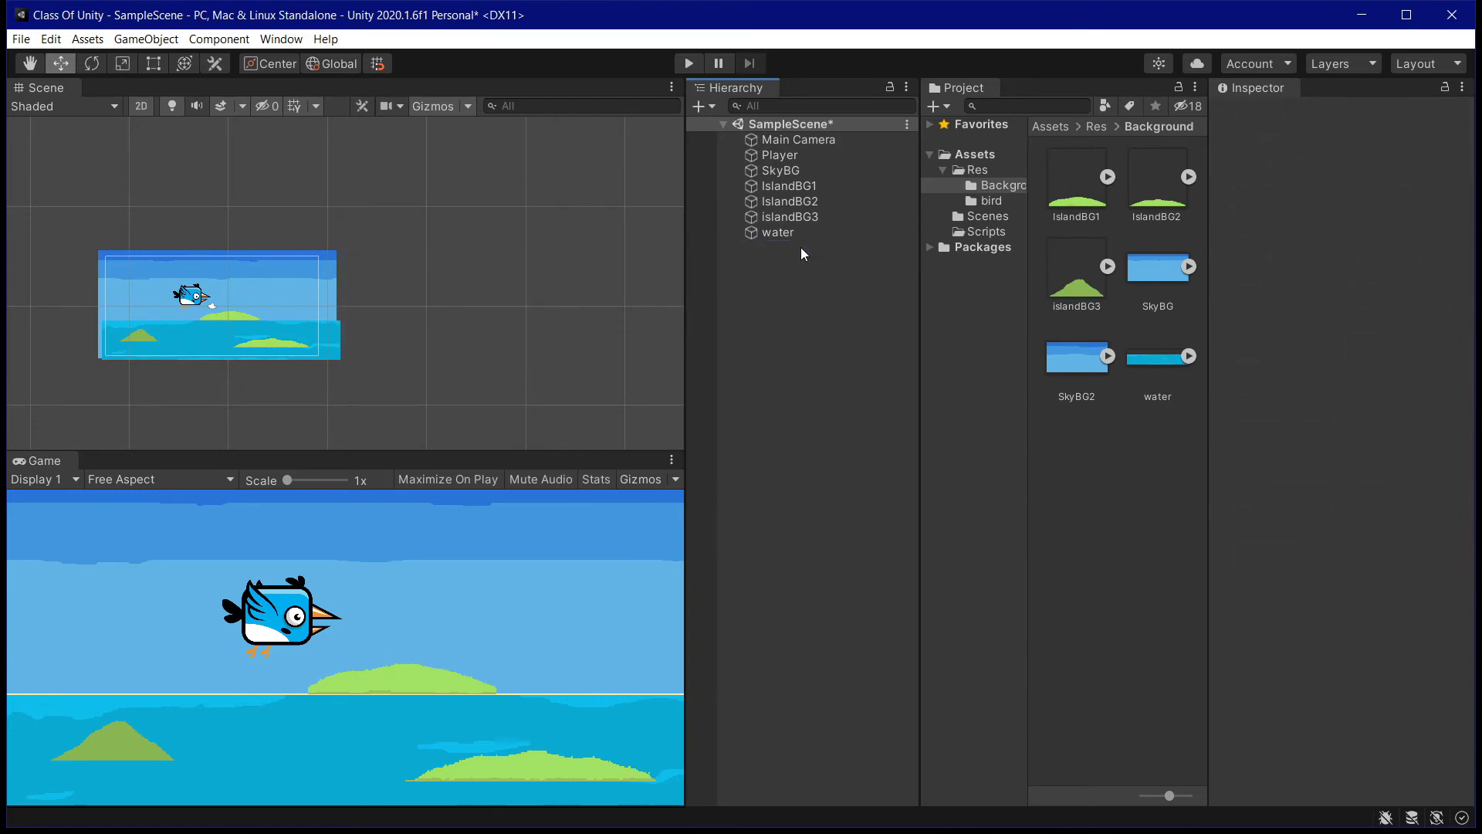
Delete the original SkyBG sprite from the scene.
left_click(802, 173)
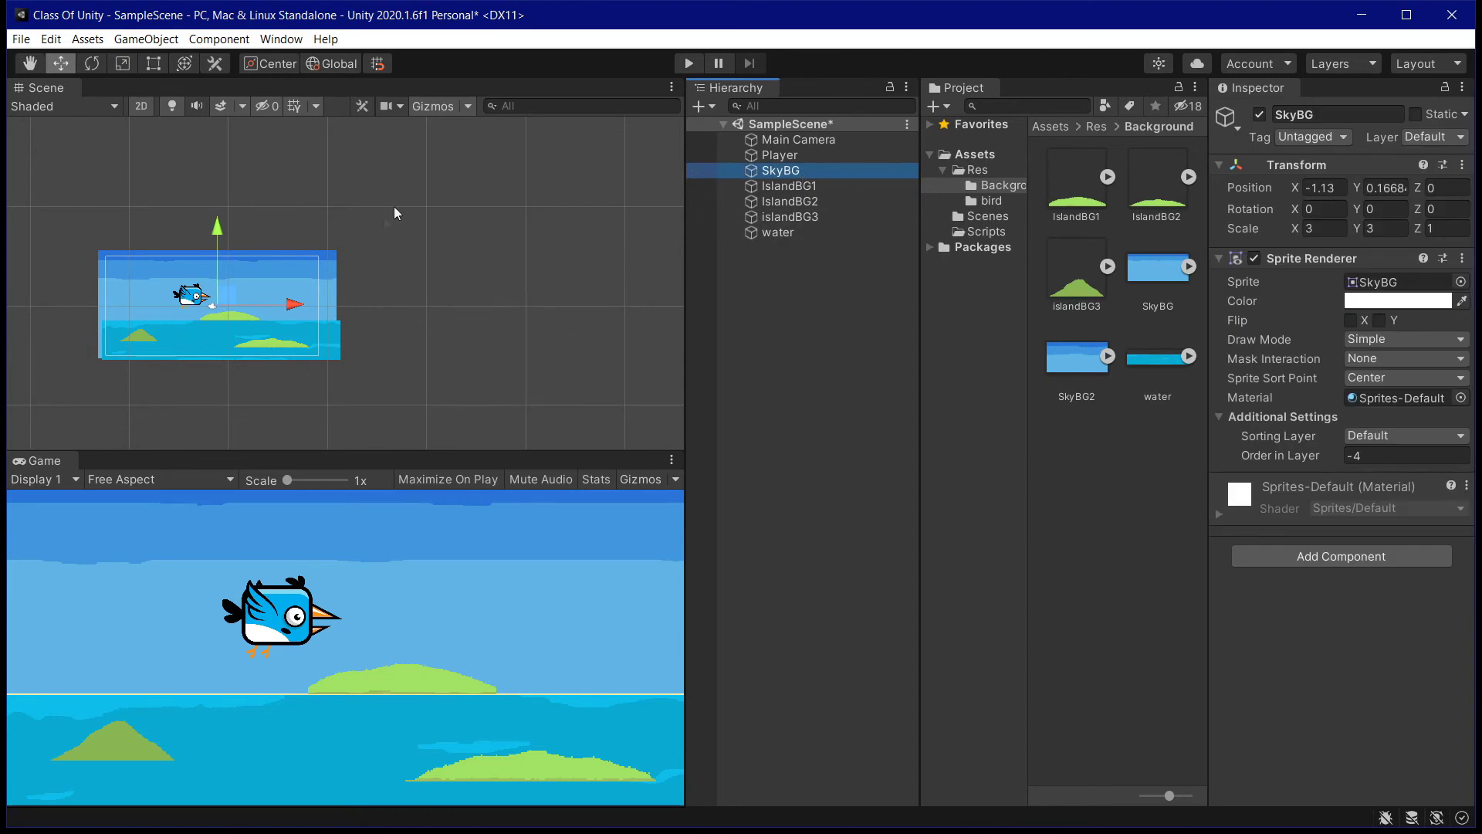
key("Delete")
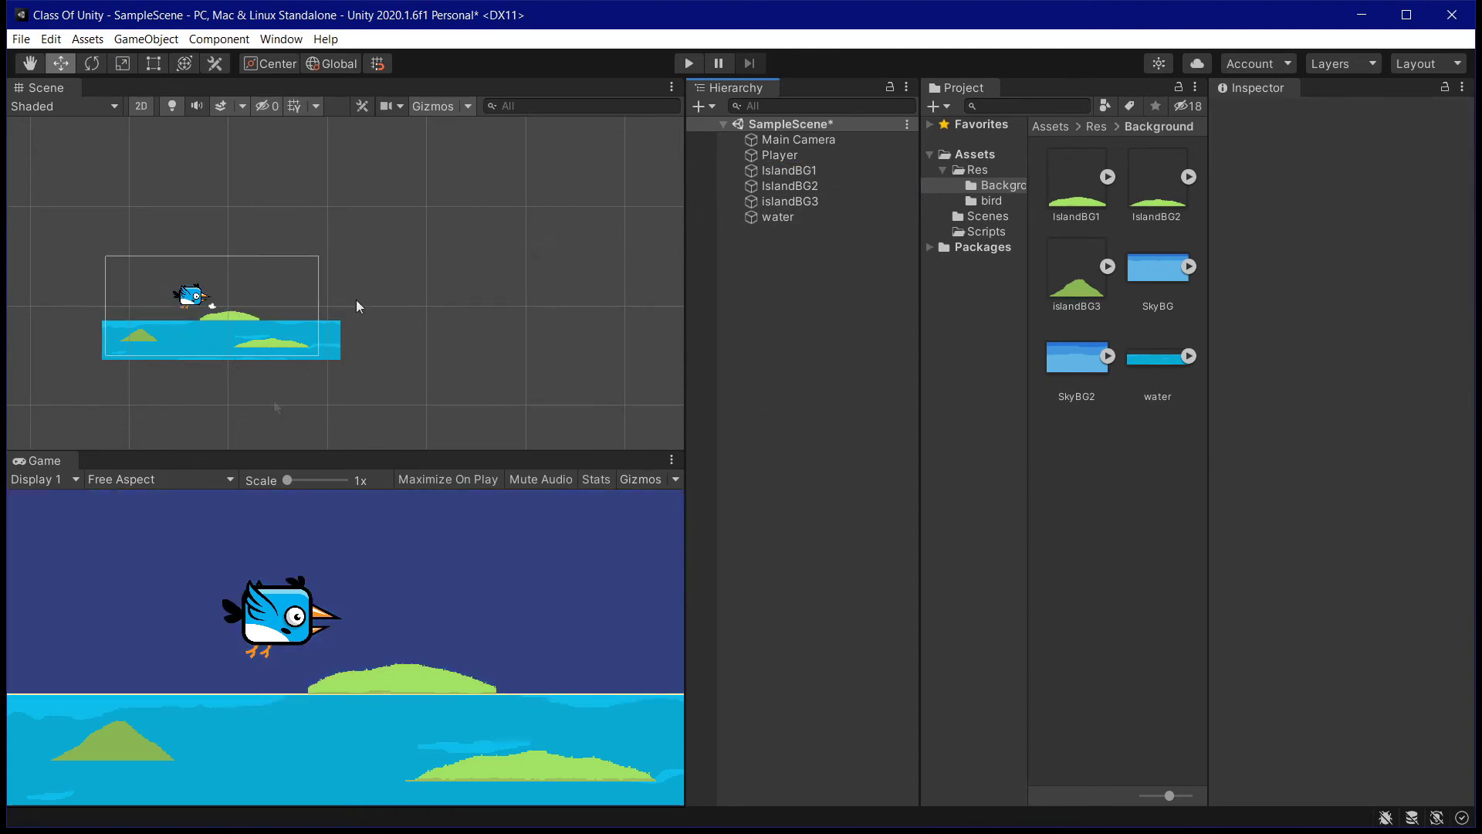
Set the Main Camera's background colour to cyan 4EFCFF and move the camera to about X -1.27.
left_click(818, 143)
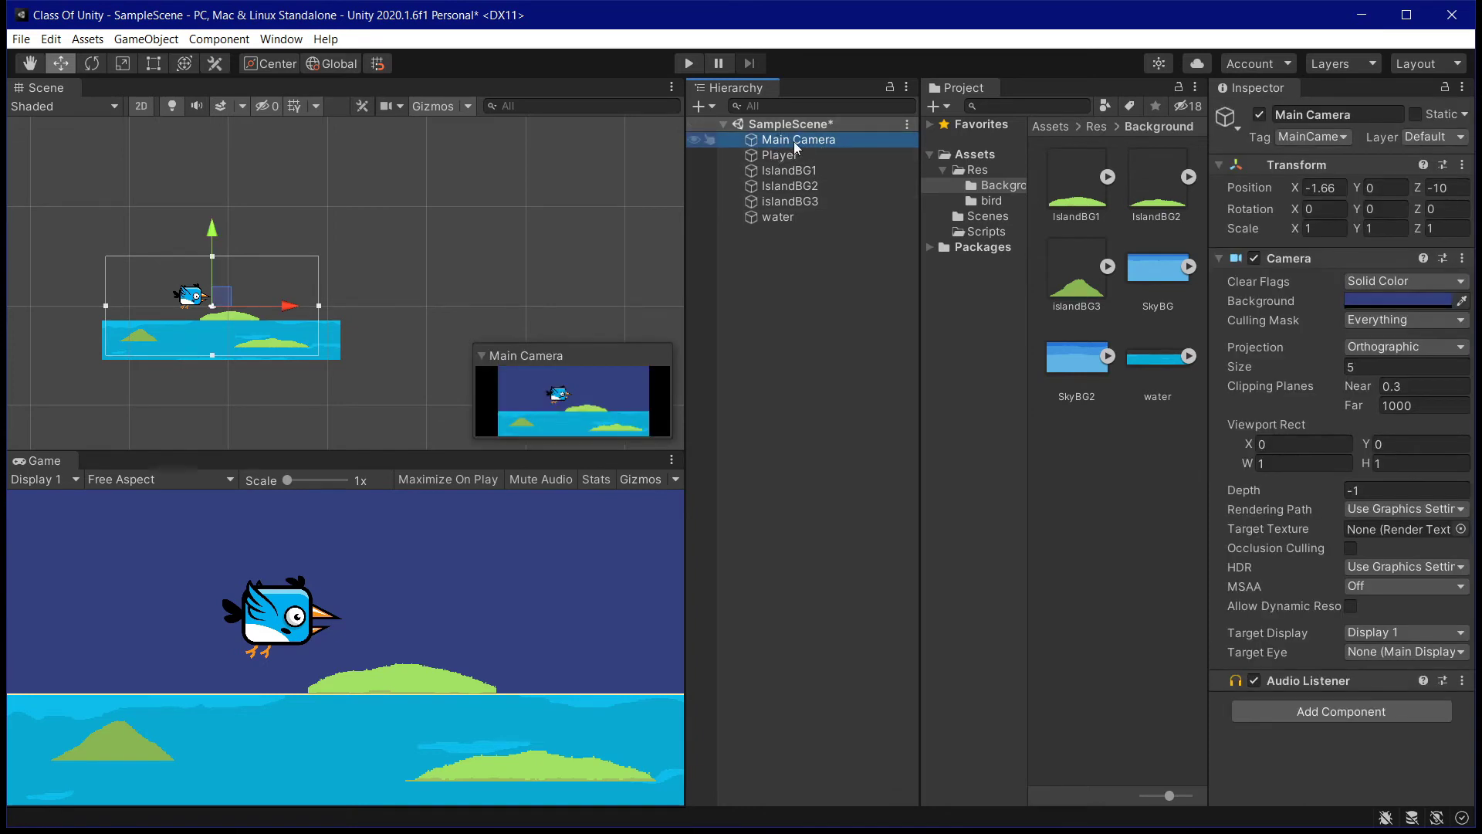
left_click(1430, 307)
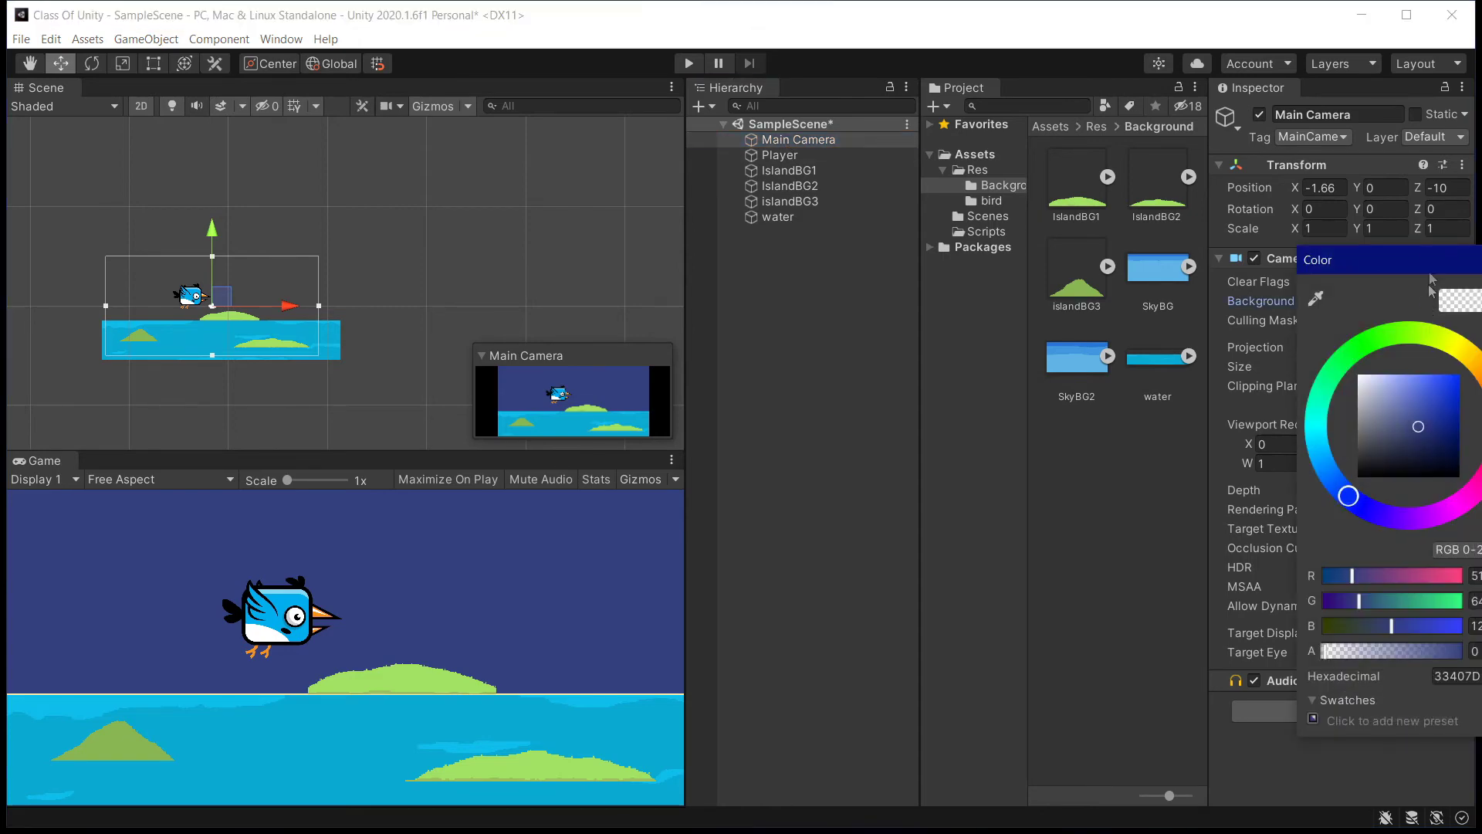
left_click_drag(1426, 261, 995, 201)
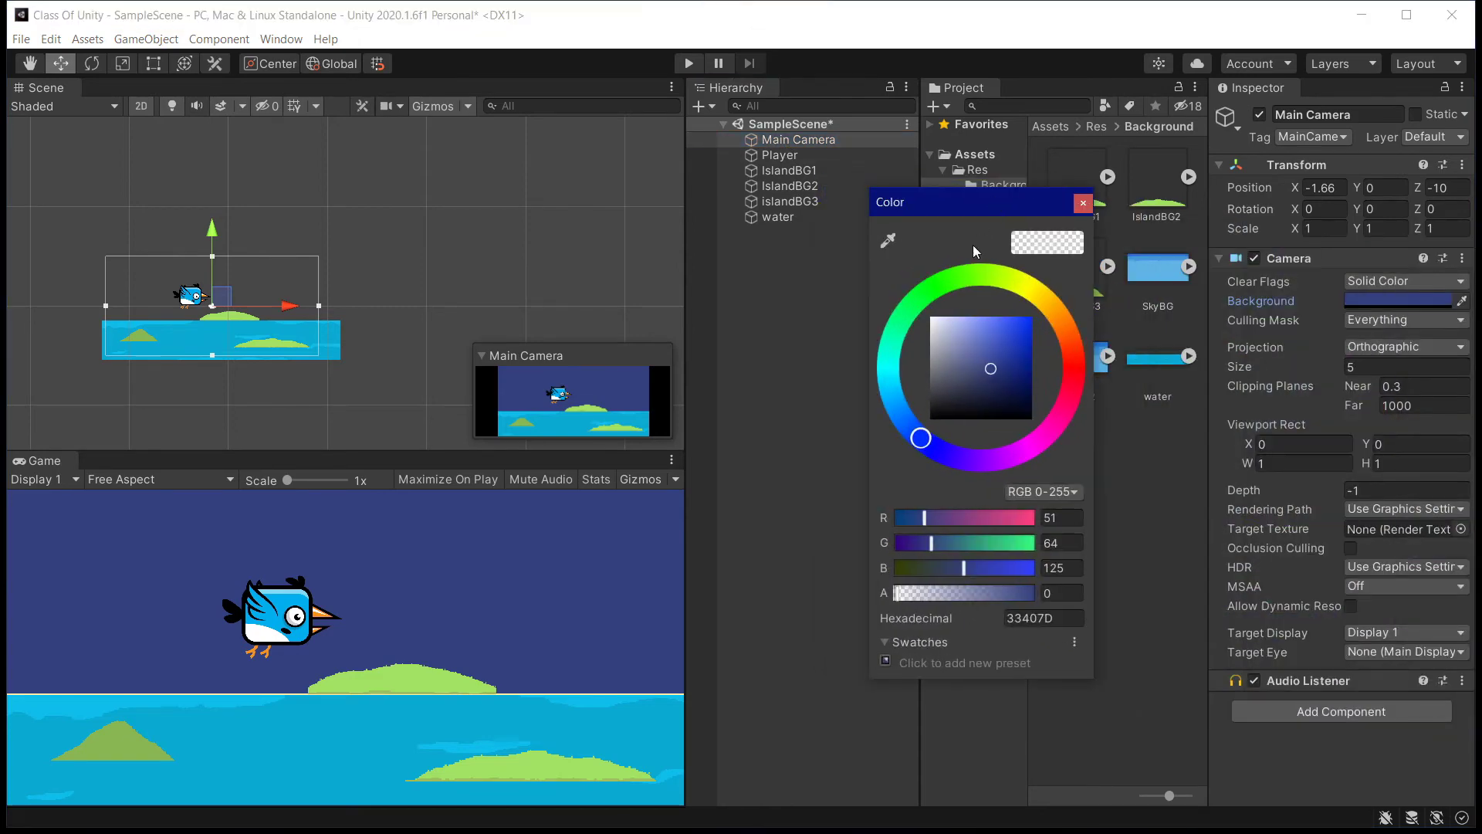
left_click(889, 373)
mouse_move(992, 339)
left_mouse_down()
mouse_move(1027, 330)
mouse_move(1026, 308)
mouse_move(986, 299)
left_mouse_up()
mouse_move(899, 368)
left_mouse_down()
mouse_move(1007, 339)
mouse_move(1002, 284)
left_mouse_up()
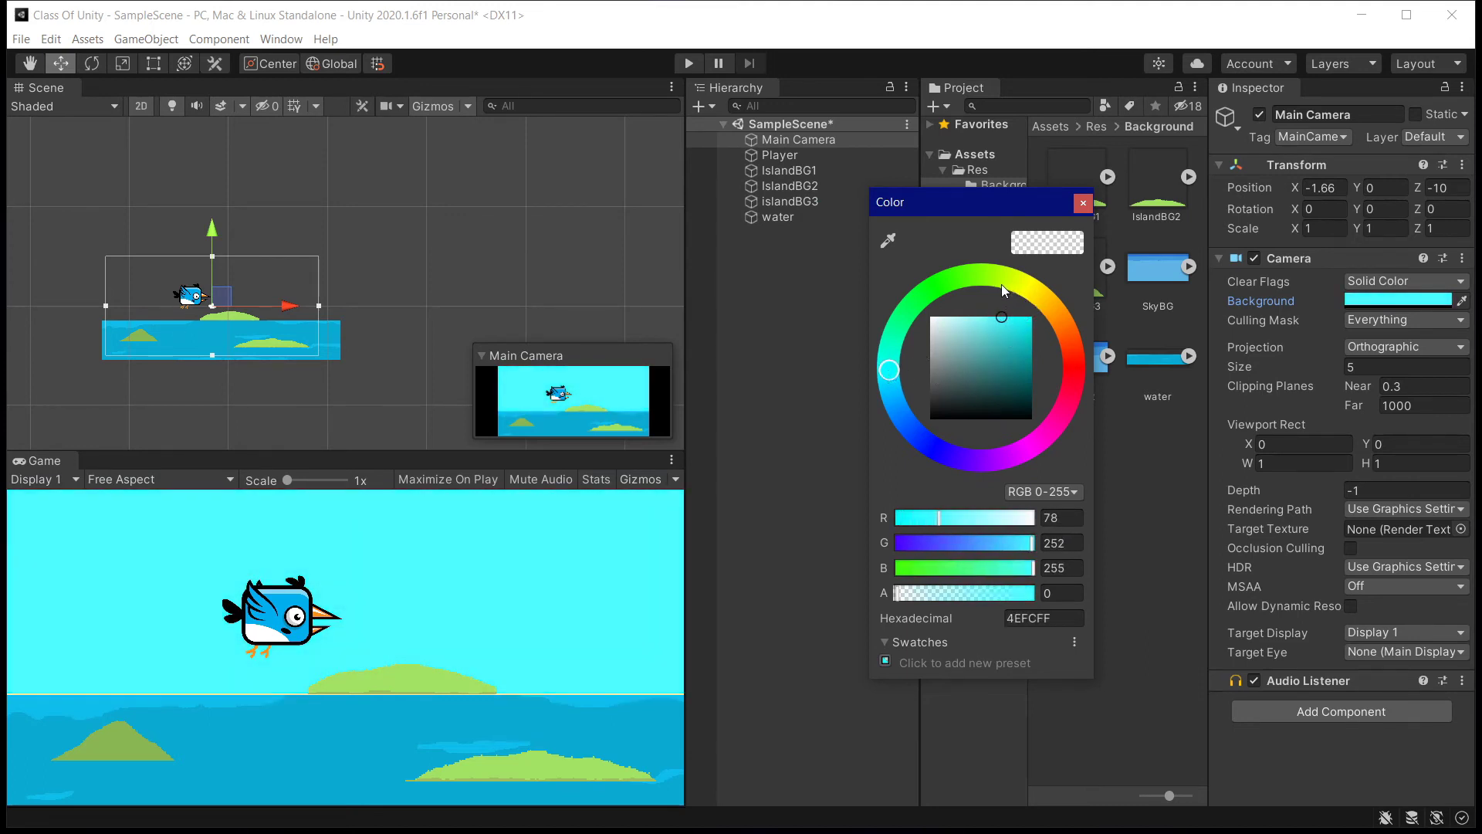
left_click(1083, 202)
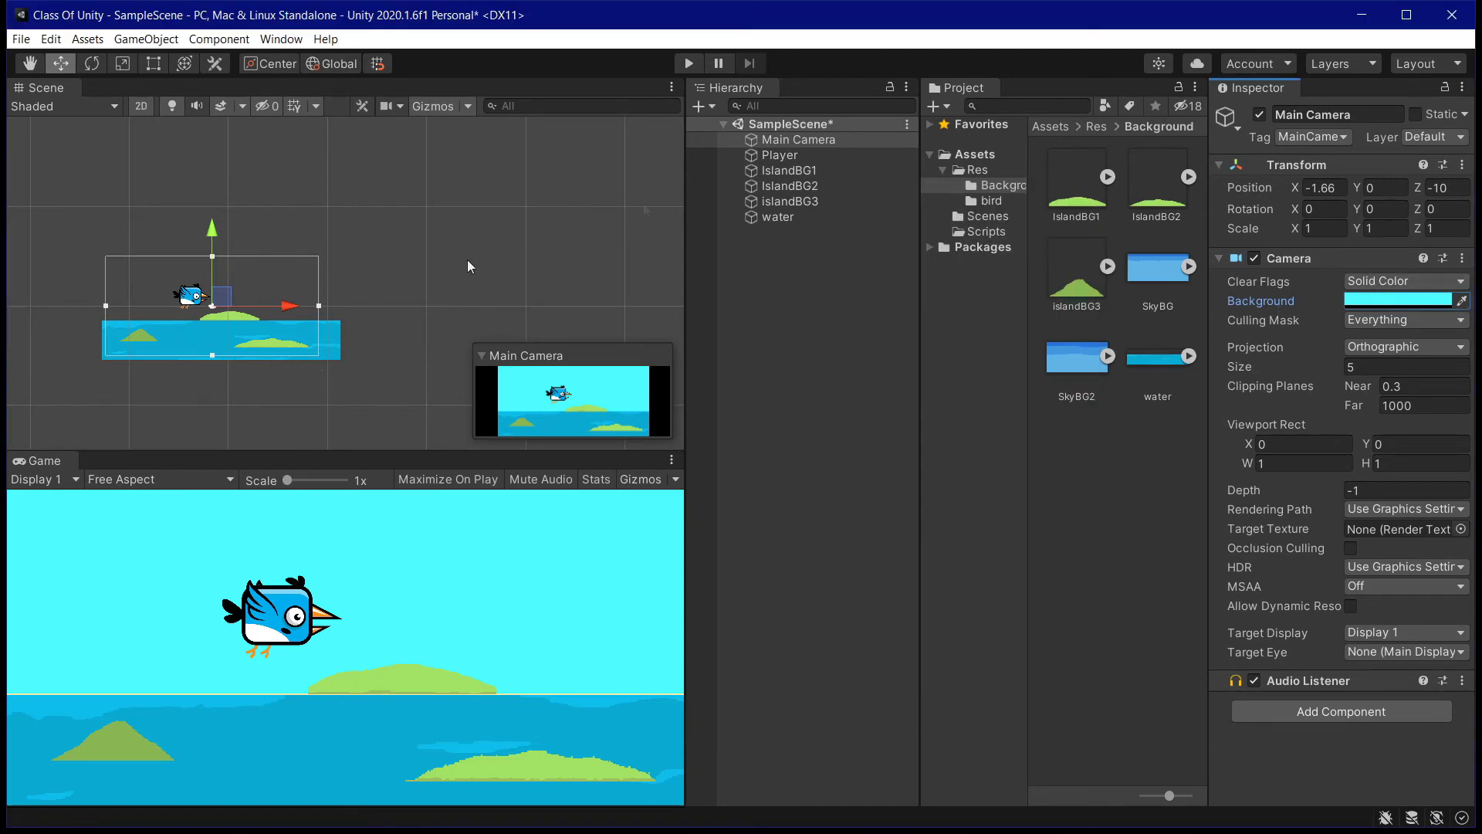
mouse_move(282, 306)
left_mouse_down()
mouse_move(423, 306)
mouse_move(254, 284)
mouse_move(283, 285)
left_mouse_up()
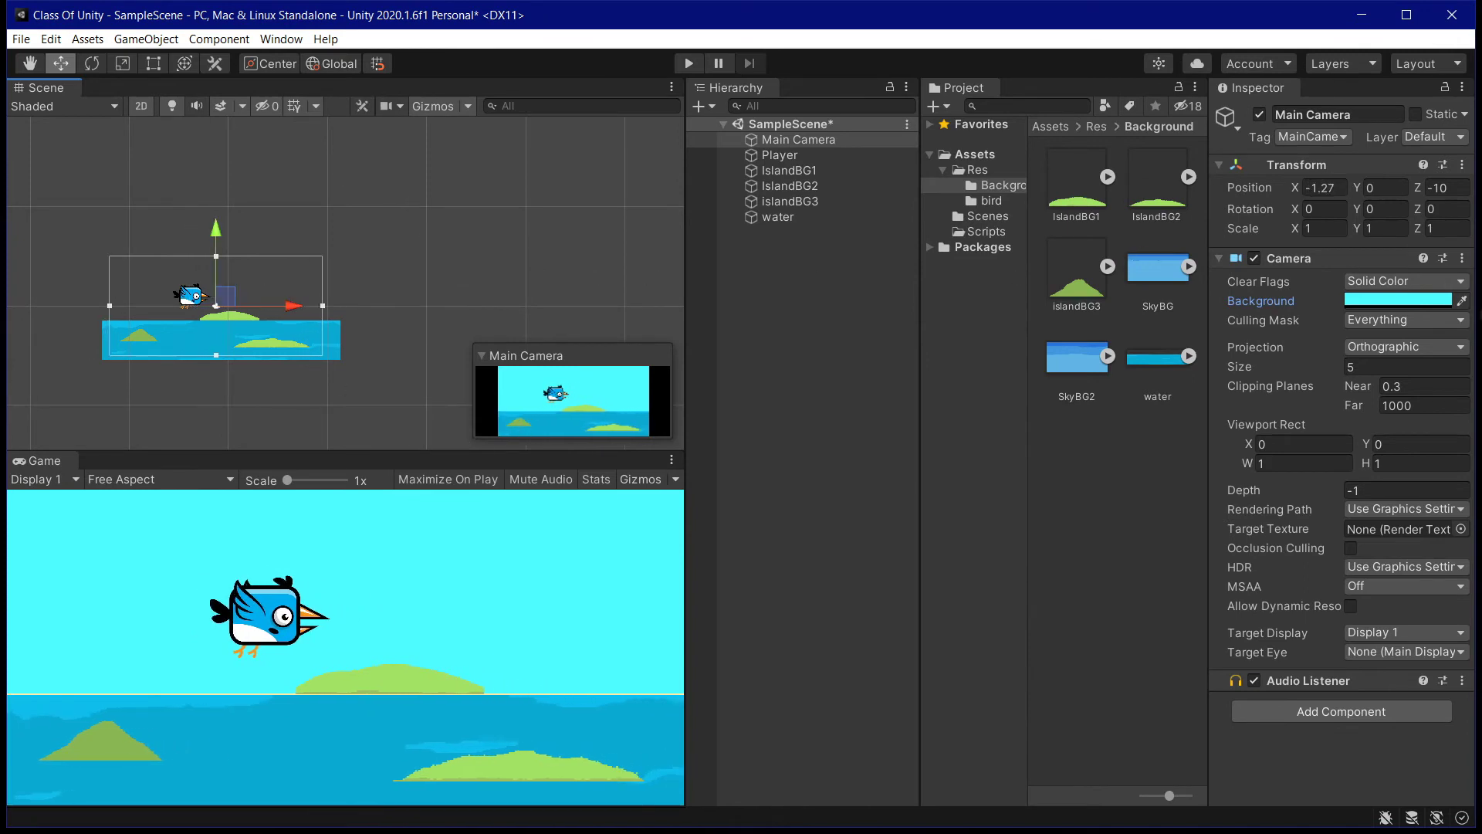
Try red, peach FFC4AC and purple B370AD as the Main Camera's background colour.
left_click(1435, 301)
left_click_drag(1433, 277, 1129, 278)
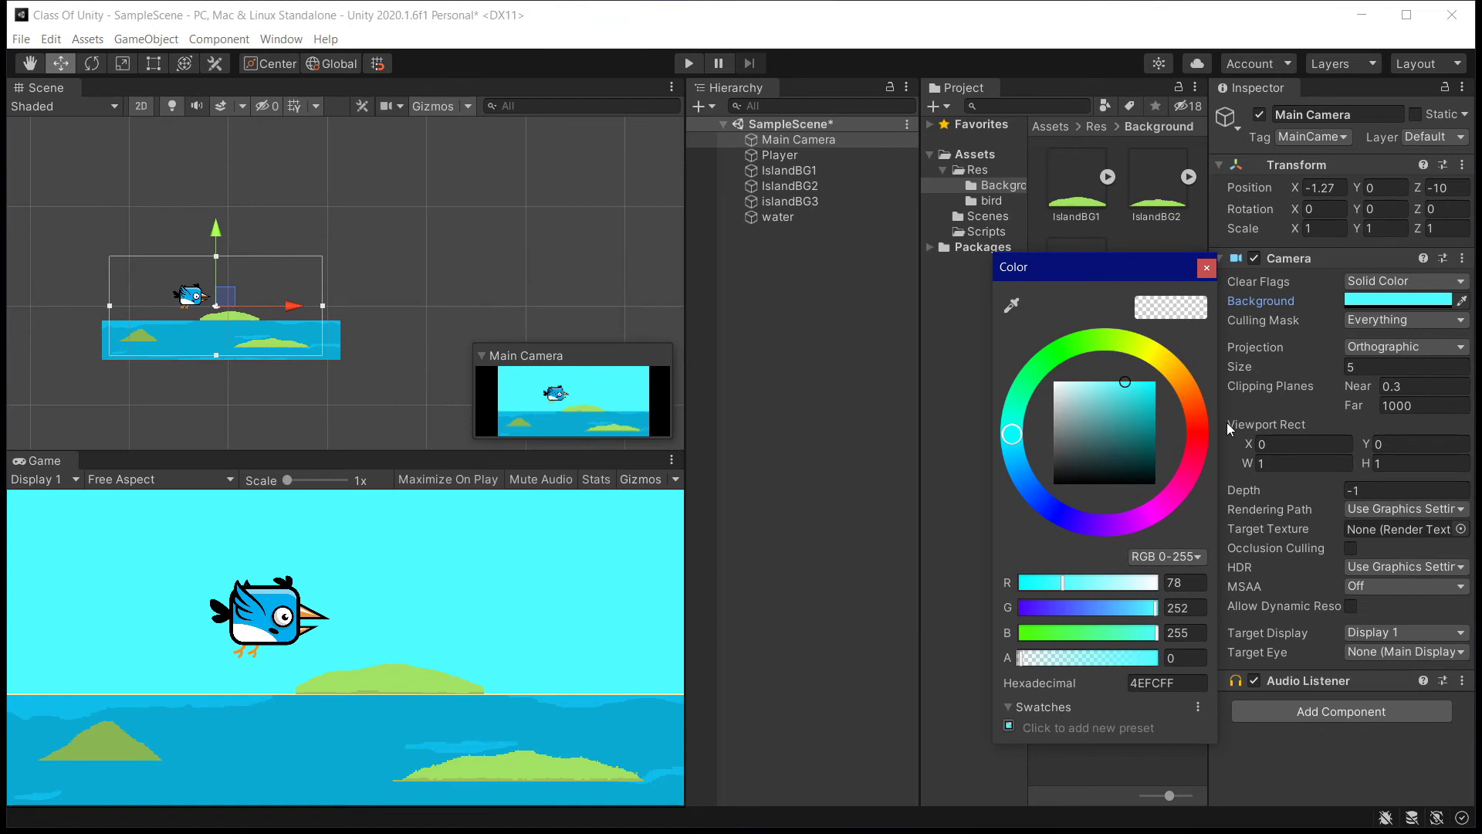
left_click(1197, 434)
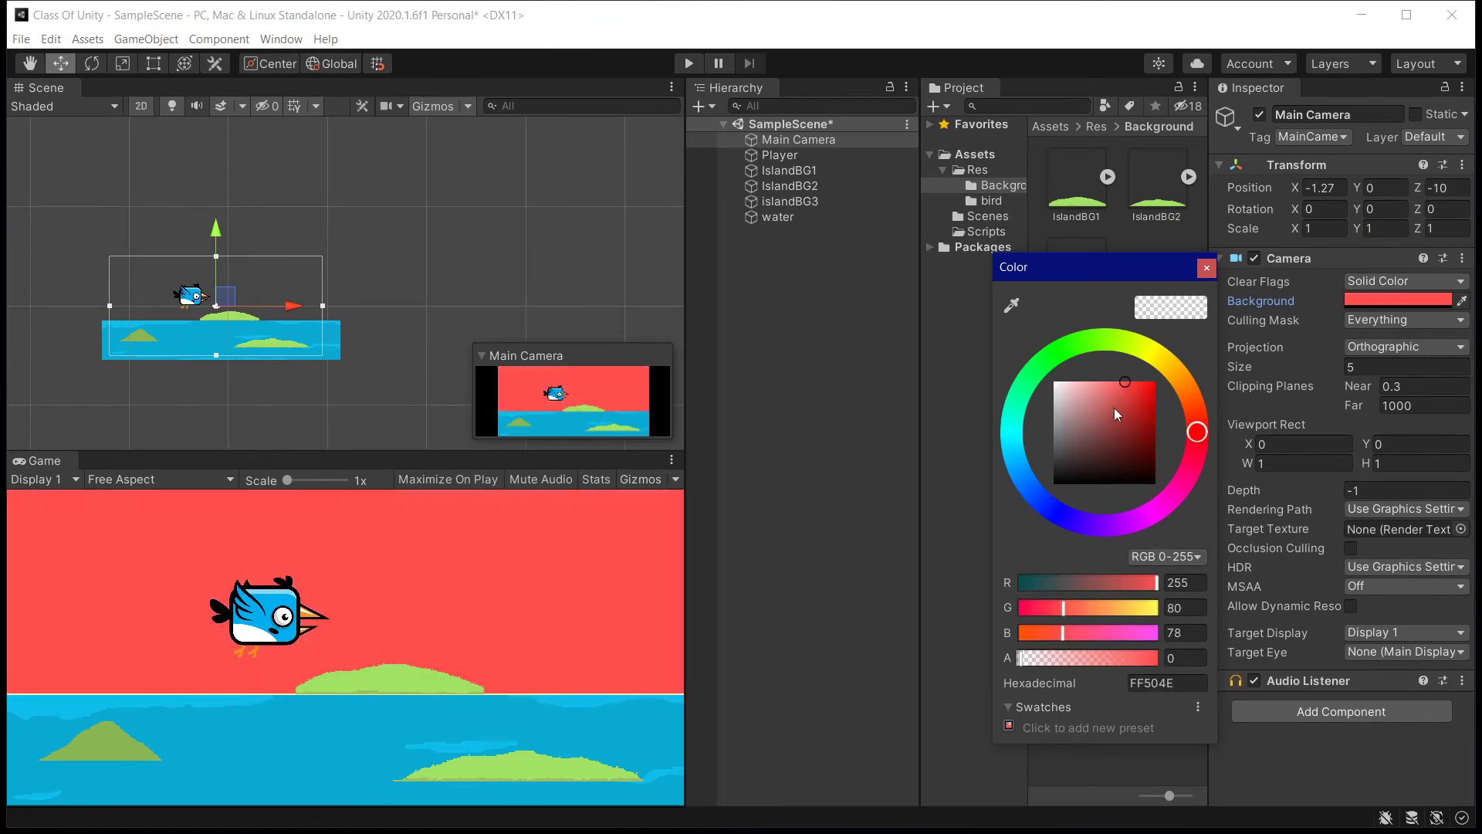
mouse_move(1114, 408)
left_mouse_down()
mouse_move(1072, 404)
mouse_move(1075, 391)
mouse_move(1150, 432)
mouse_move(1101, 386)
mouse_move(1136, 397)
mouse_move(1086, 380)
left_mouse_up()
left_click(1185, 386)
left_click(1202, 409)
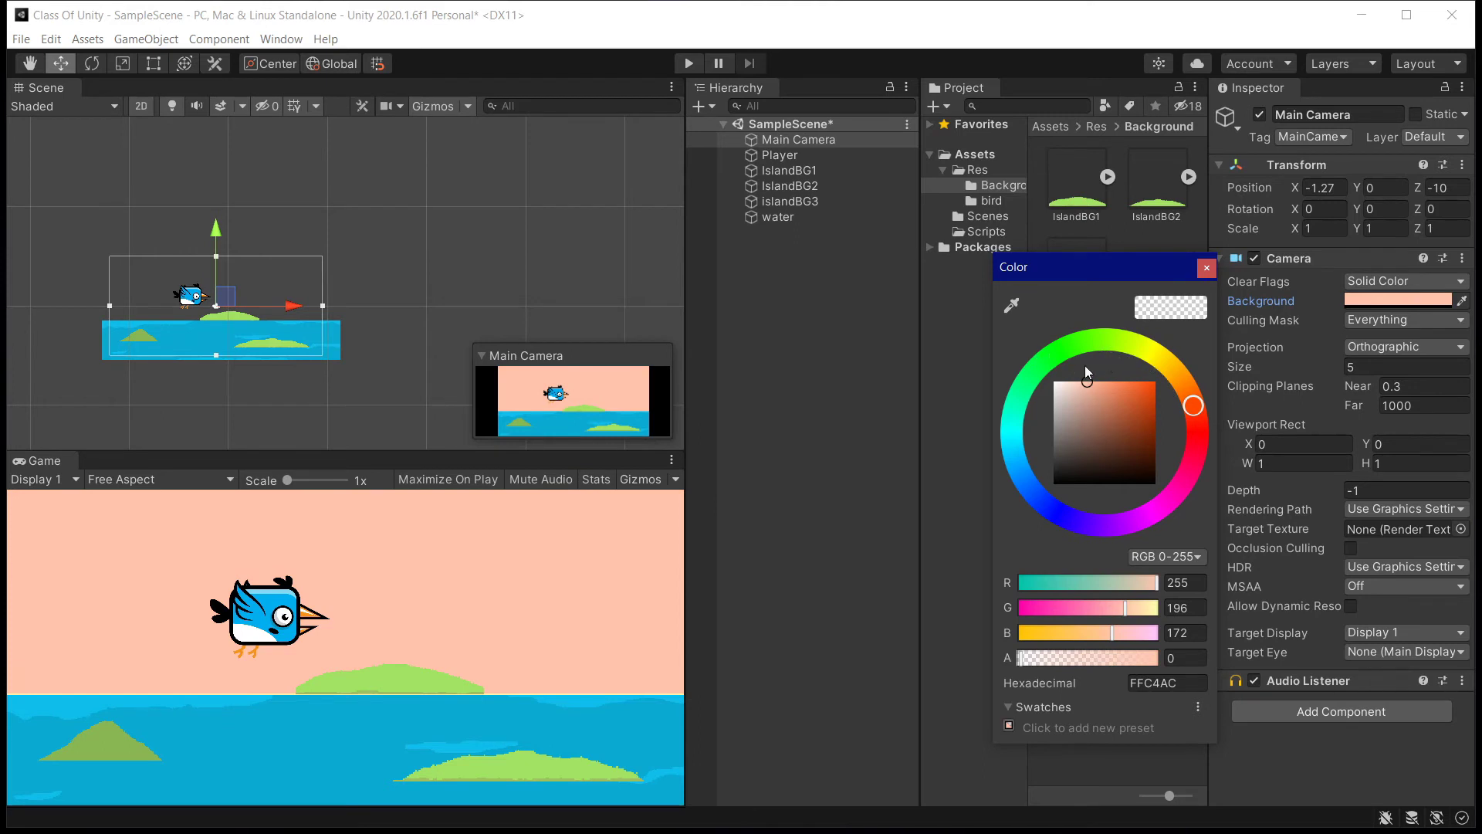
left_click(1157, 508)
left_click_drag(1148, 388, 1091, 412)
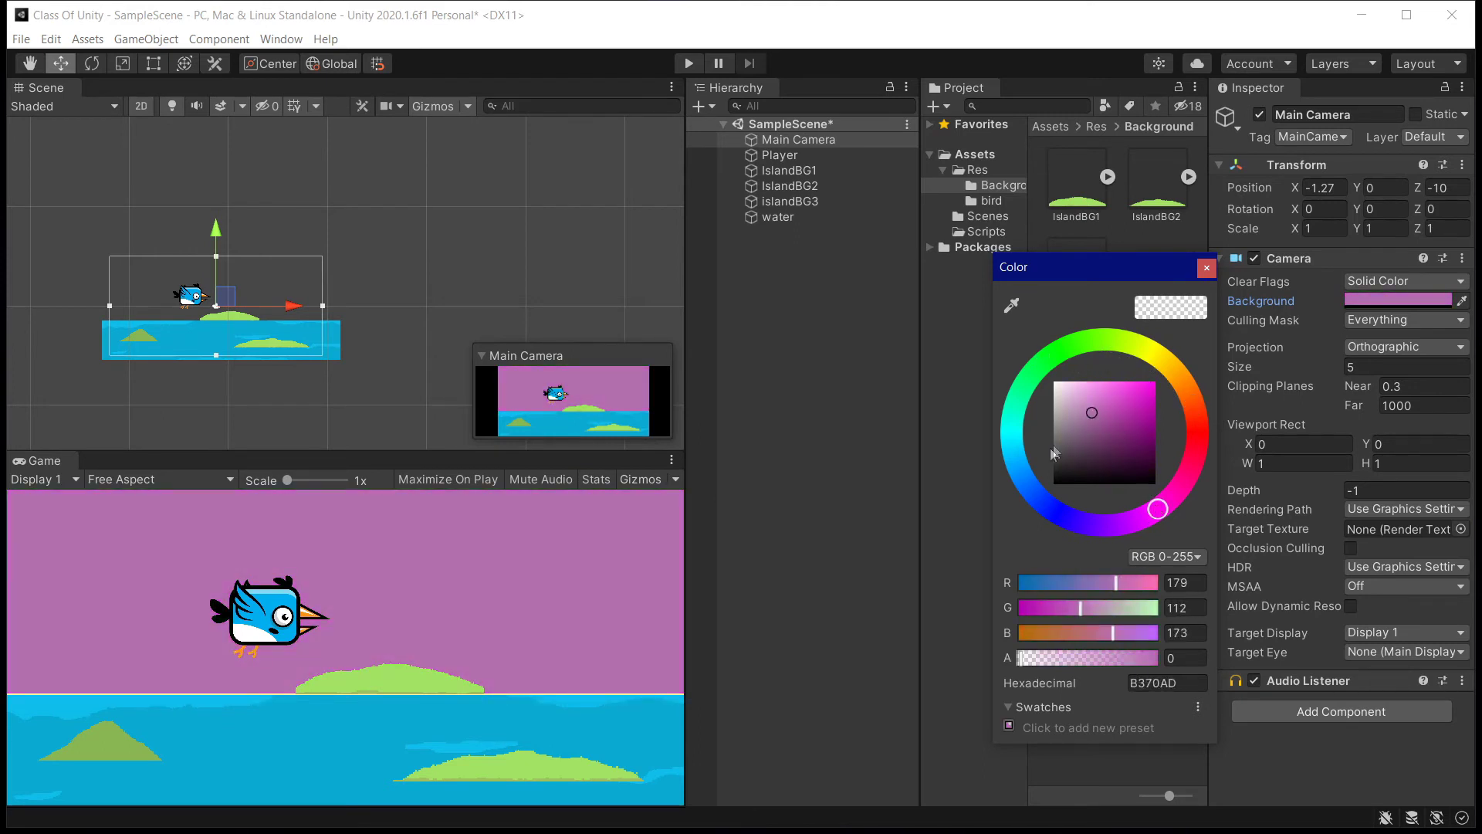
Set the Main Camera's background colour to light cyan 69FEFF and close the colour picker.
left_click_drag(1016, 462, 1012, 436)
left_click(1099, 409)
left_click(1017, 461)
left_click(1033, 437)
left_click_drag(1102, 403, 1115, 378)
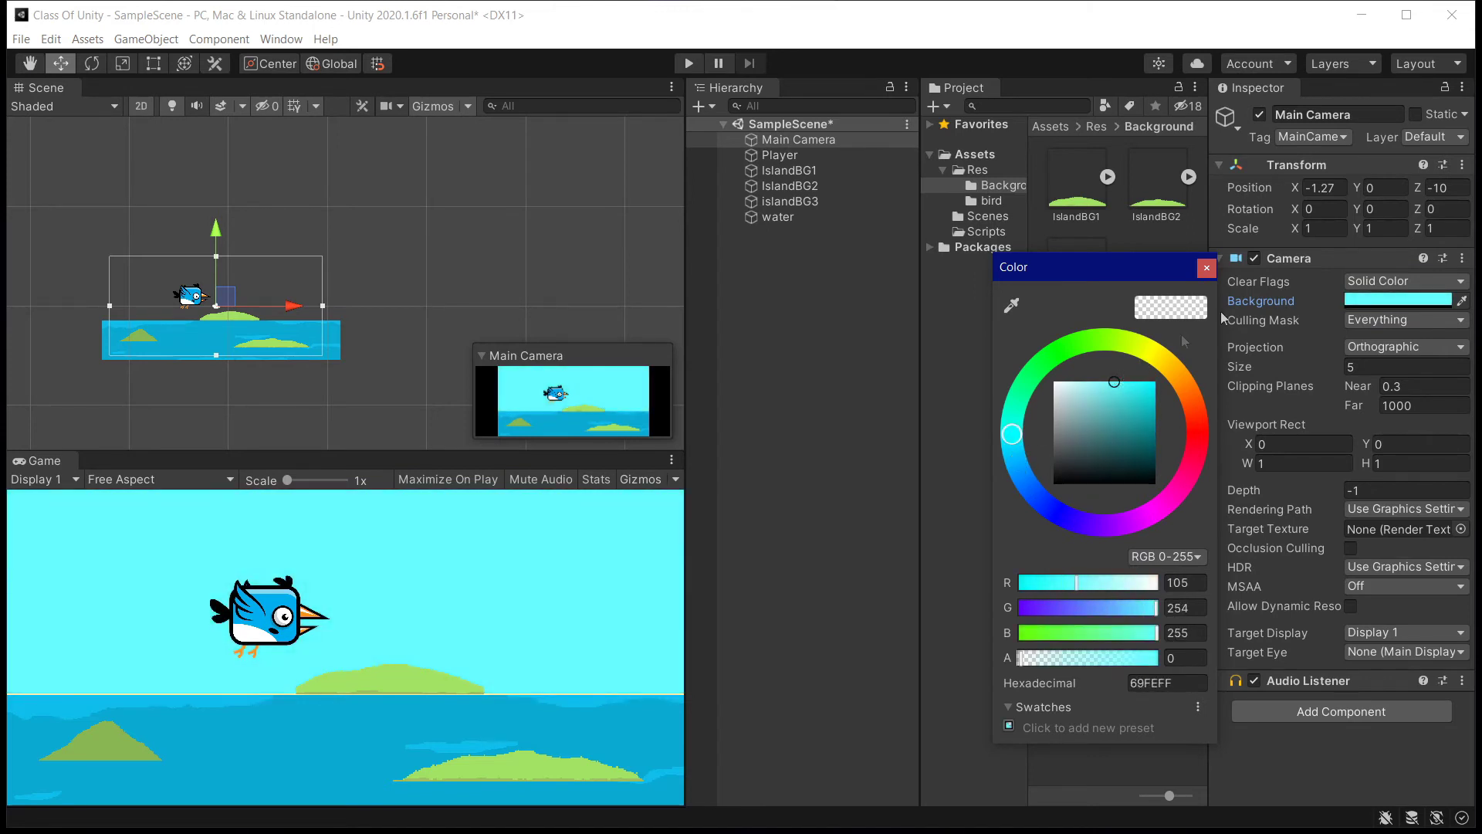
left_click(1207, 267)
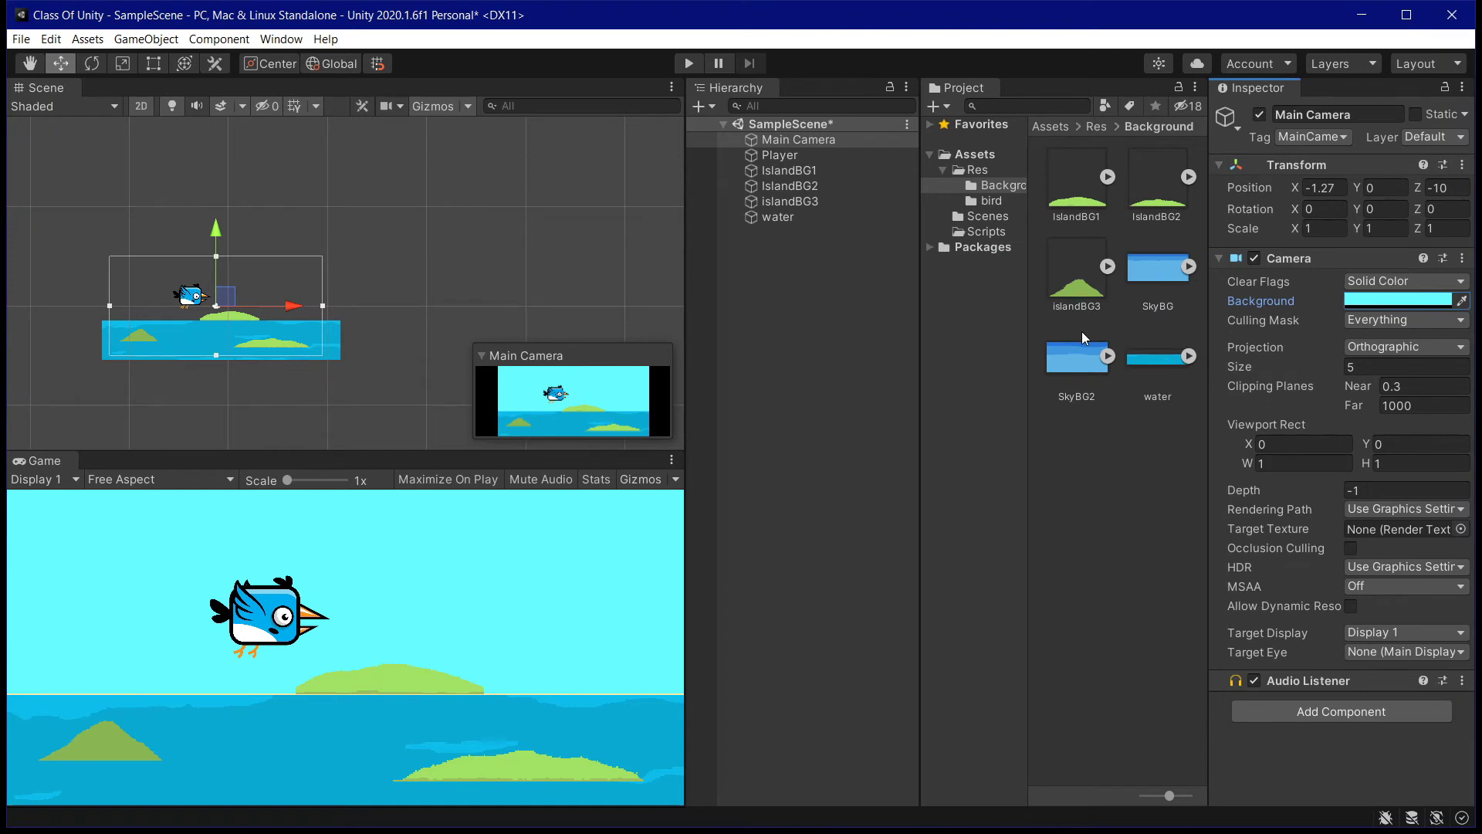
Try lowering IslandBG1 to about Y 1.23, and undo the move.
left_click(780, 154)
left_click(789, 170)
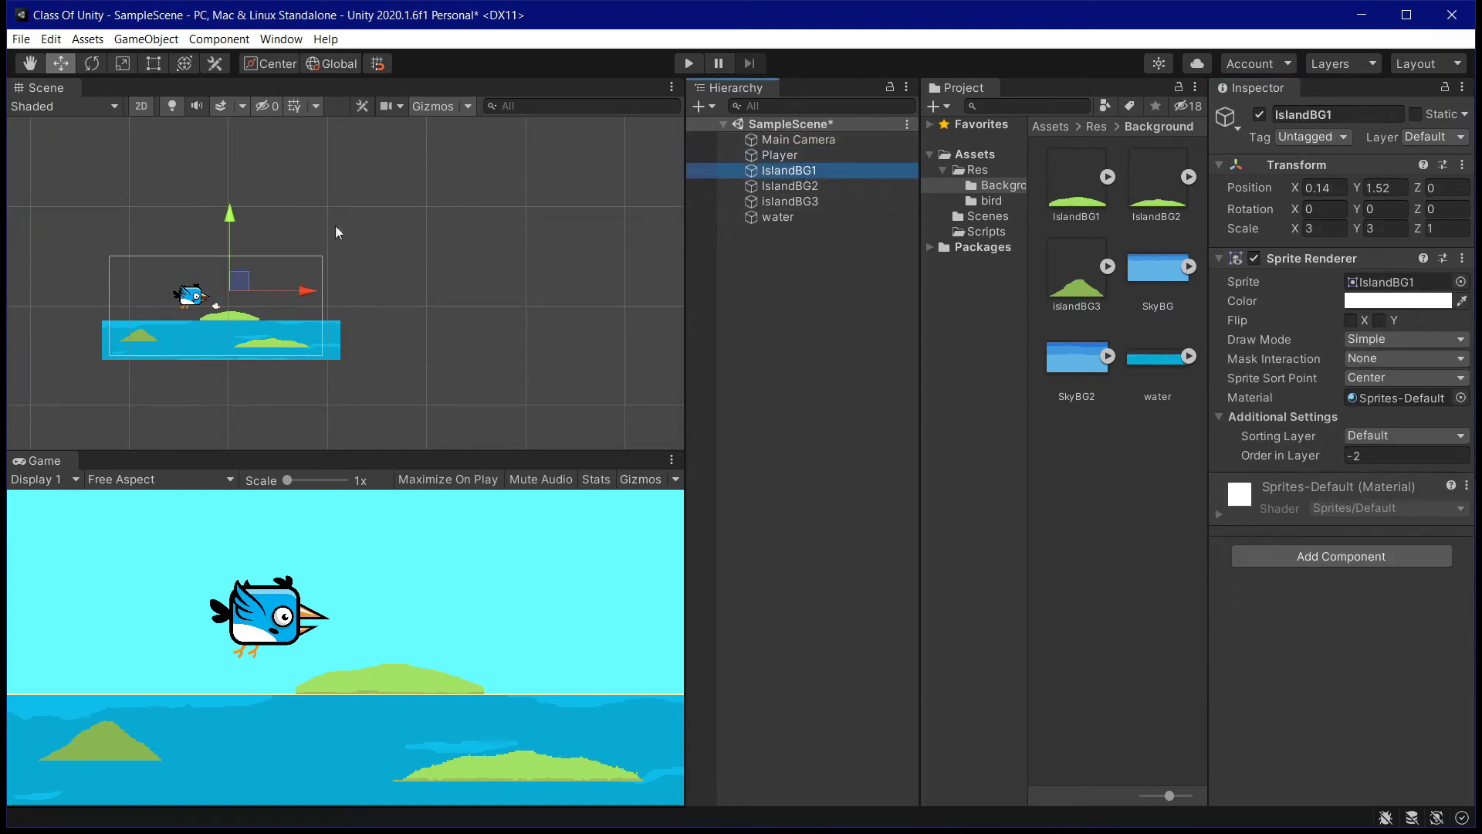
left_click_drag(225, 216, 234, 221)
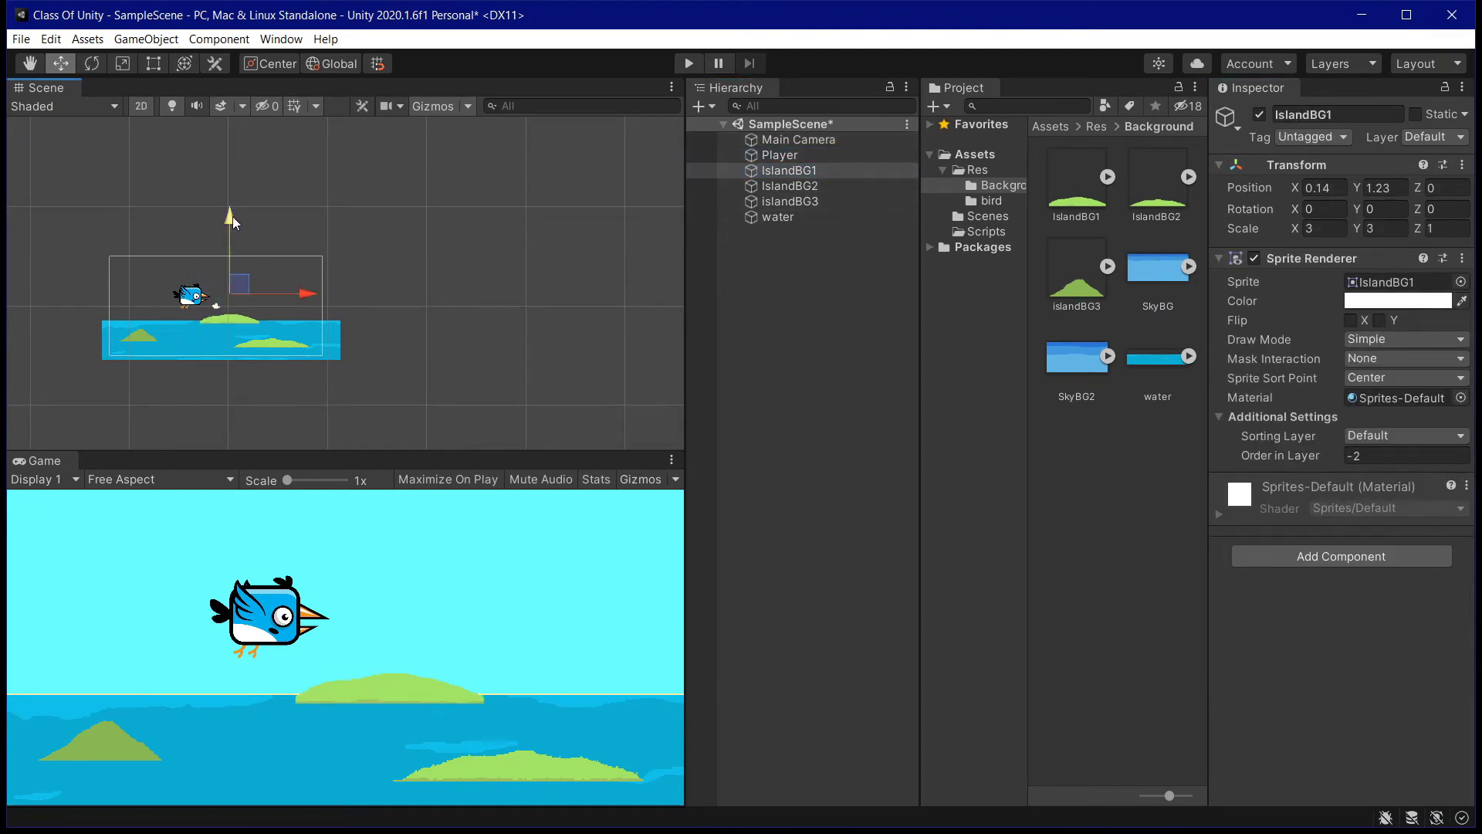
key("ctrl+z")
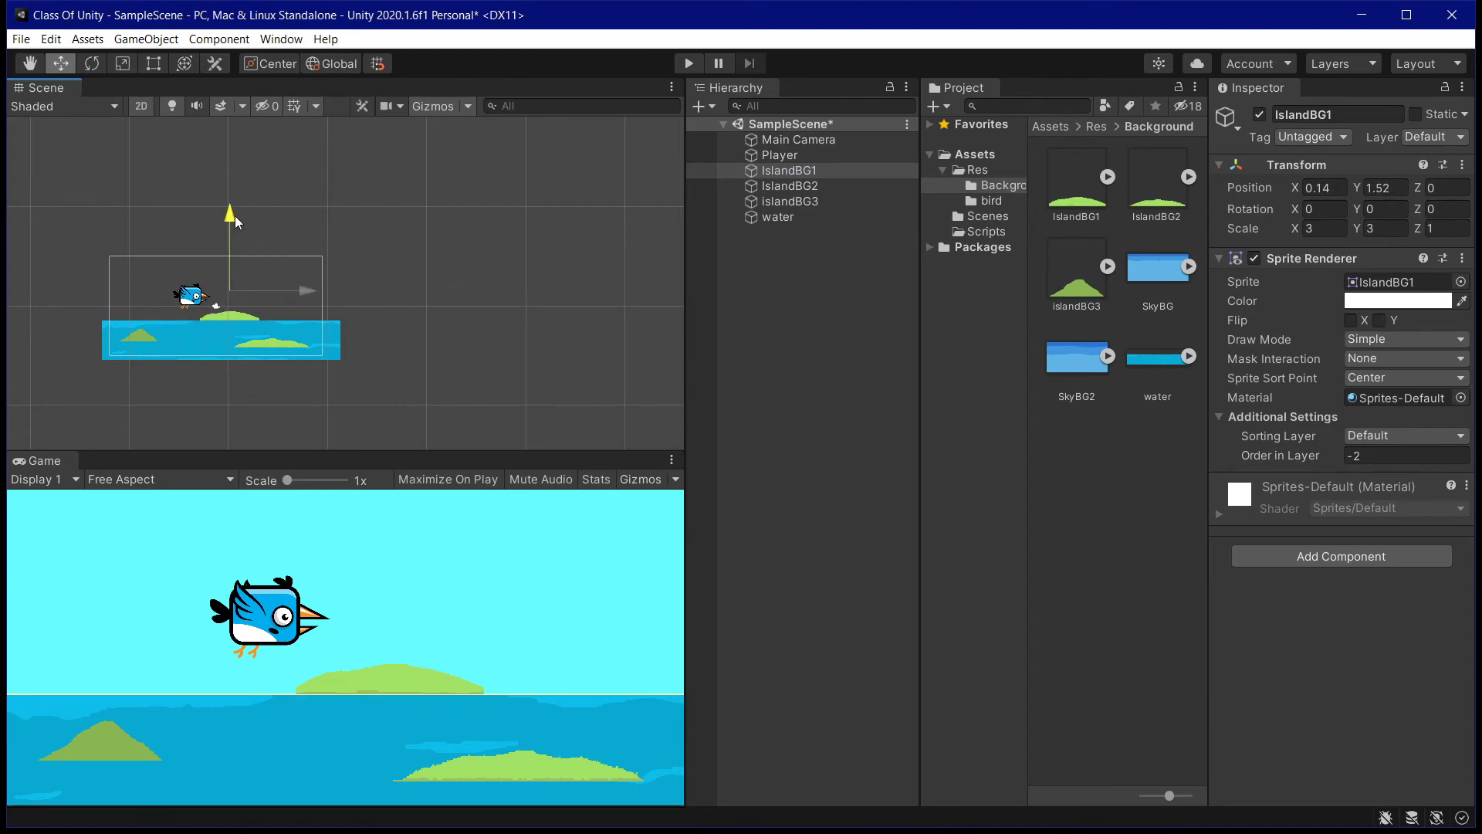
Run the game, make the bird flap several times in front of the new background, and stop play mode.
left_click(688, 63)
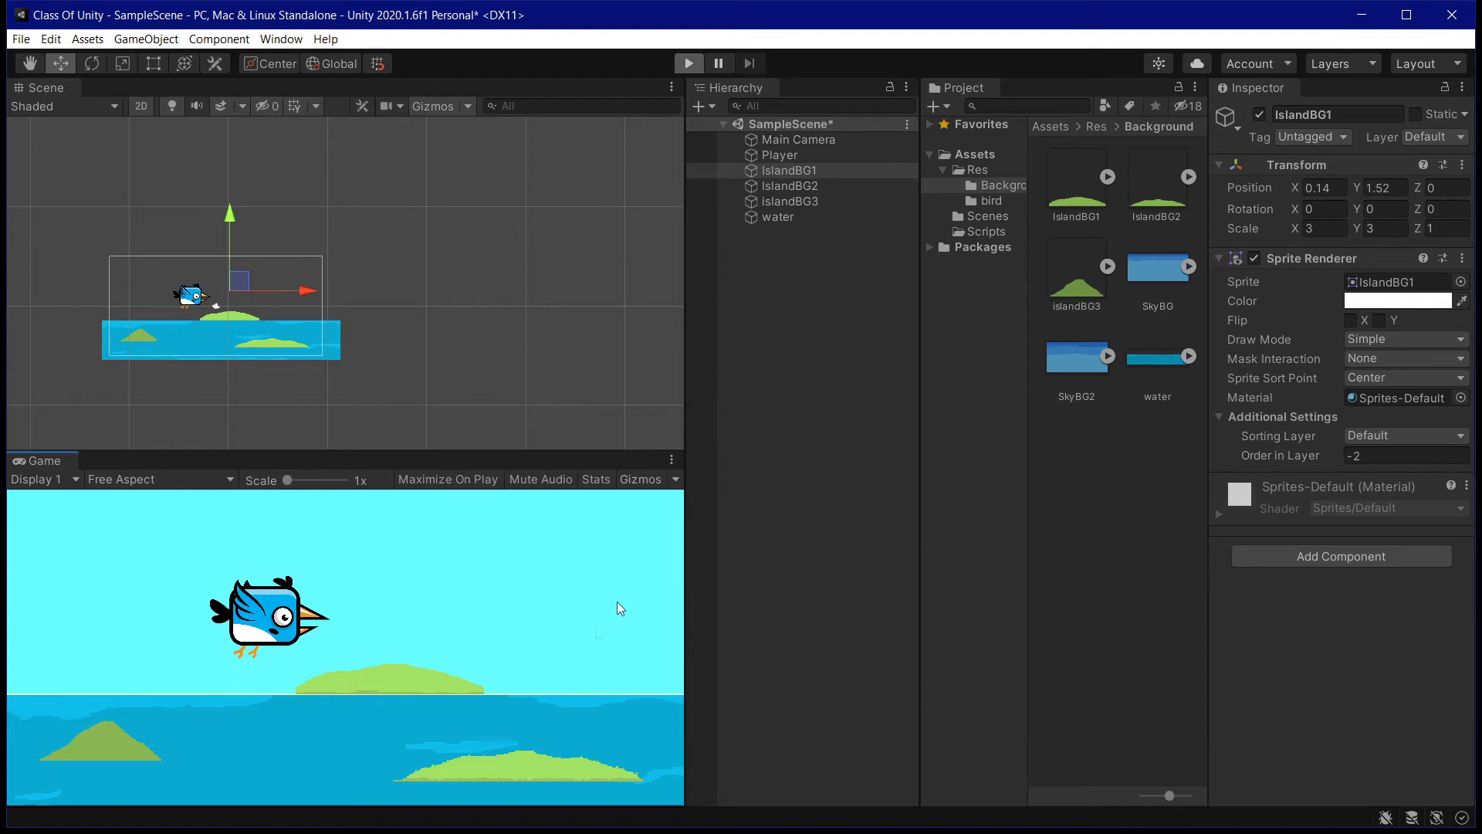
left_click(692, 67)
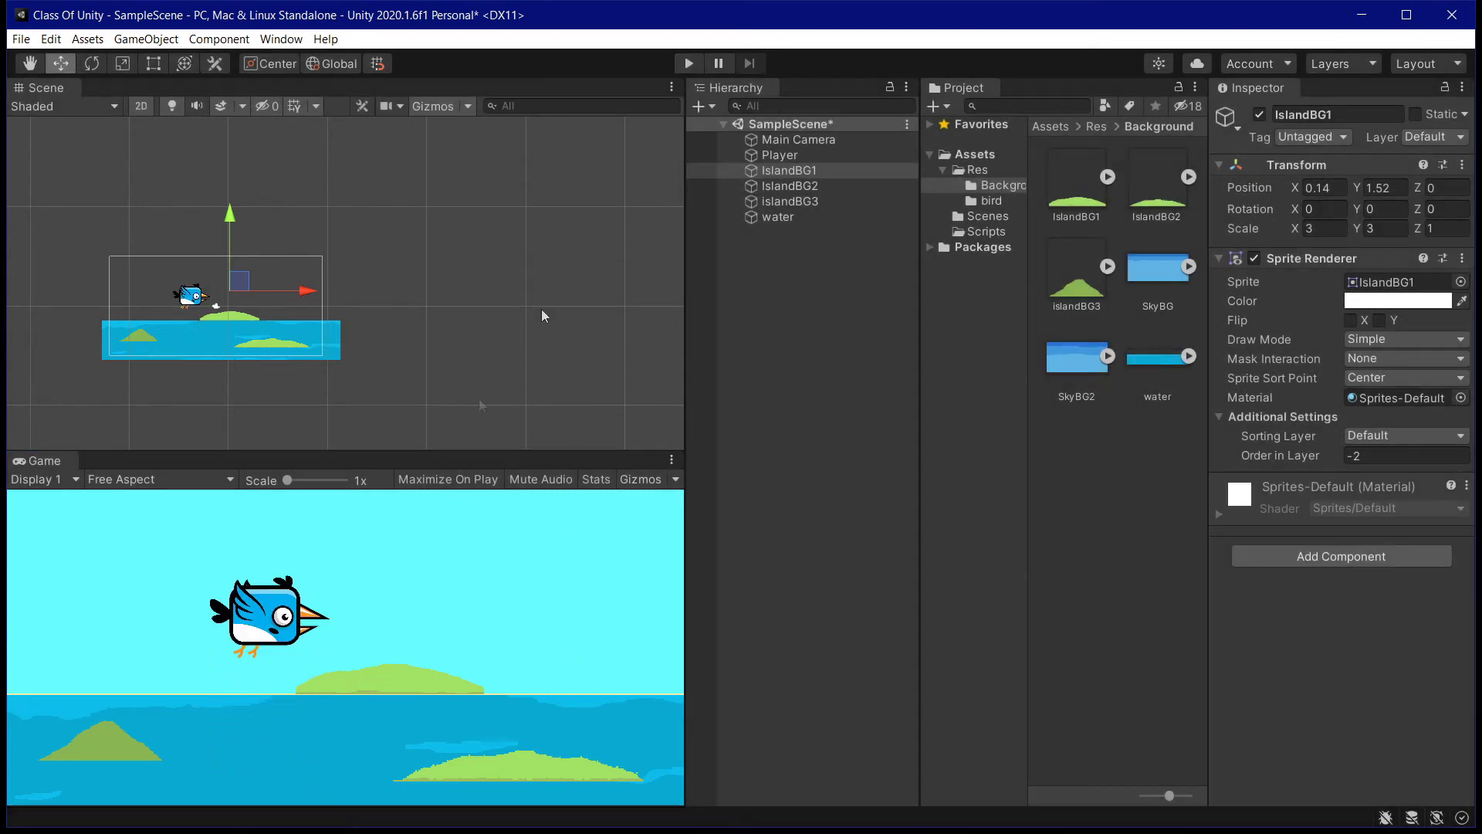
left_click(784, 158)
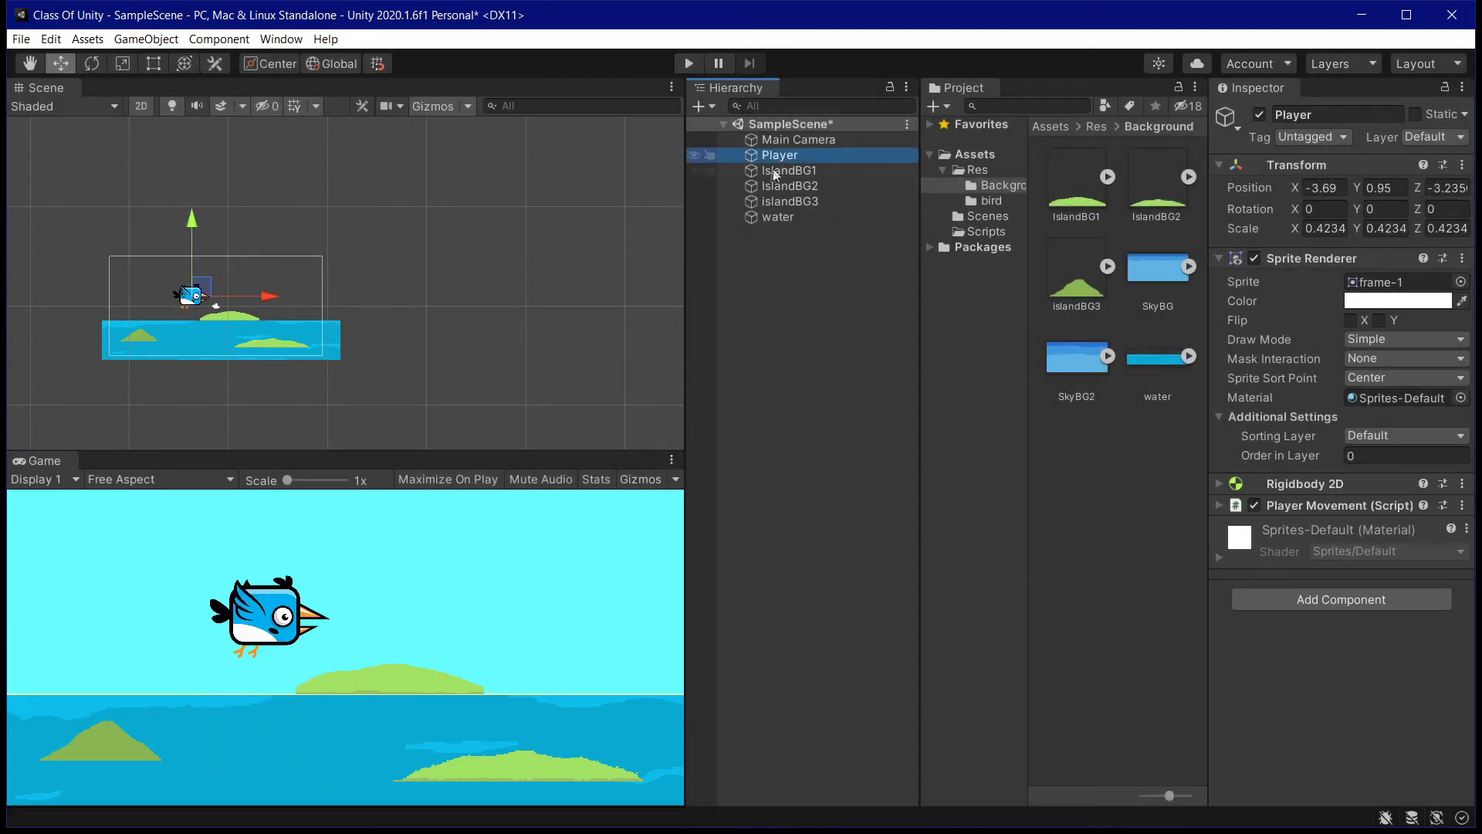
left_click(695, 63)
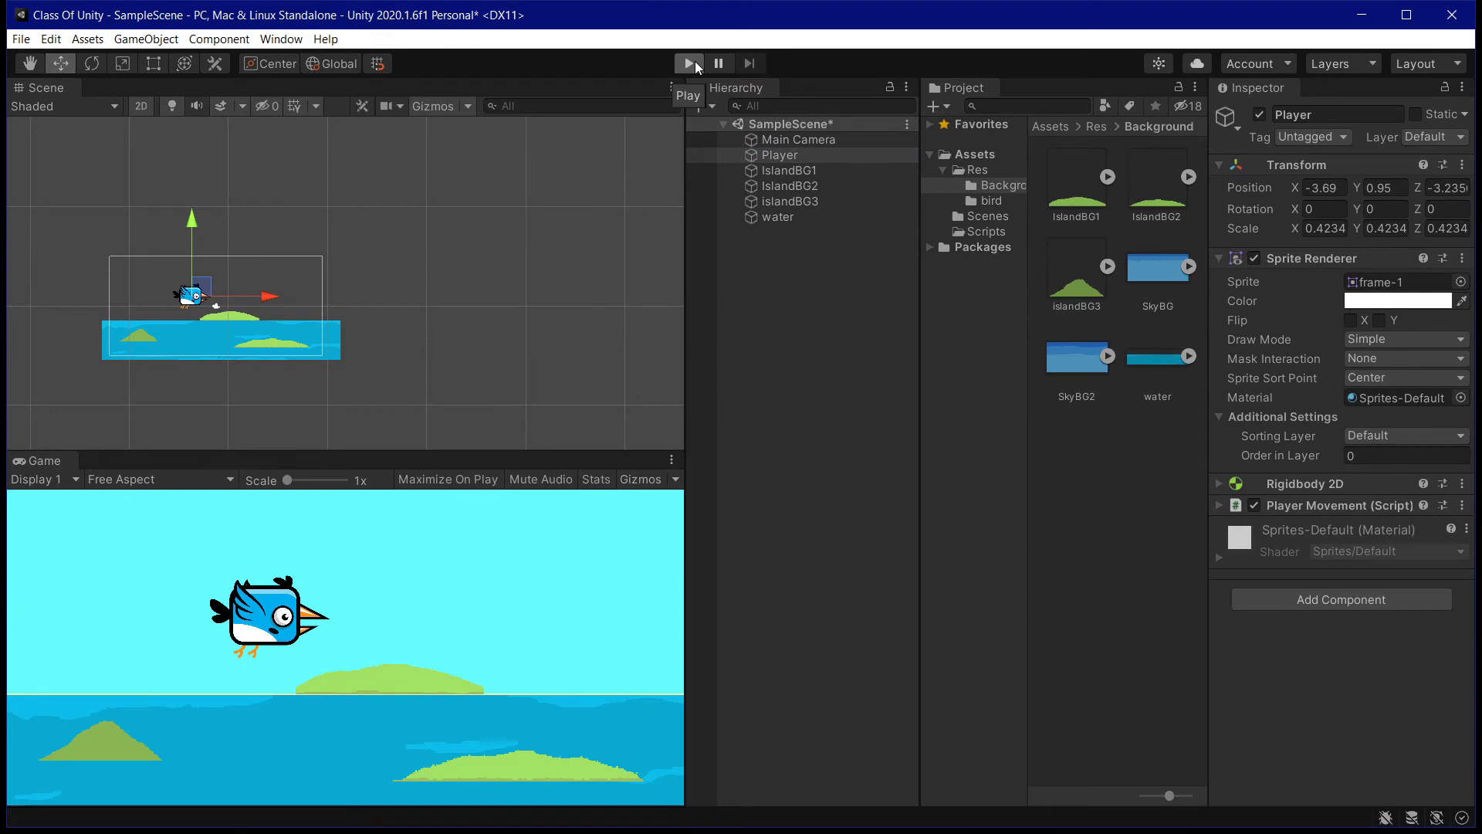
left_click(405, 637)
left_click(405, 637)
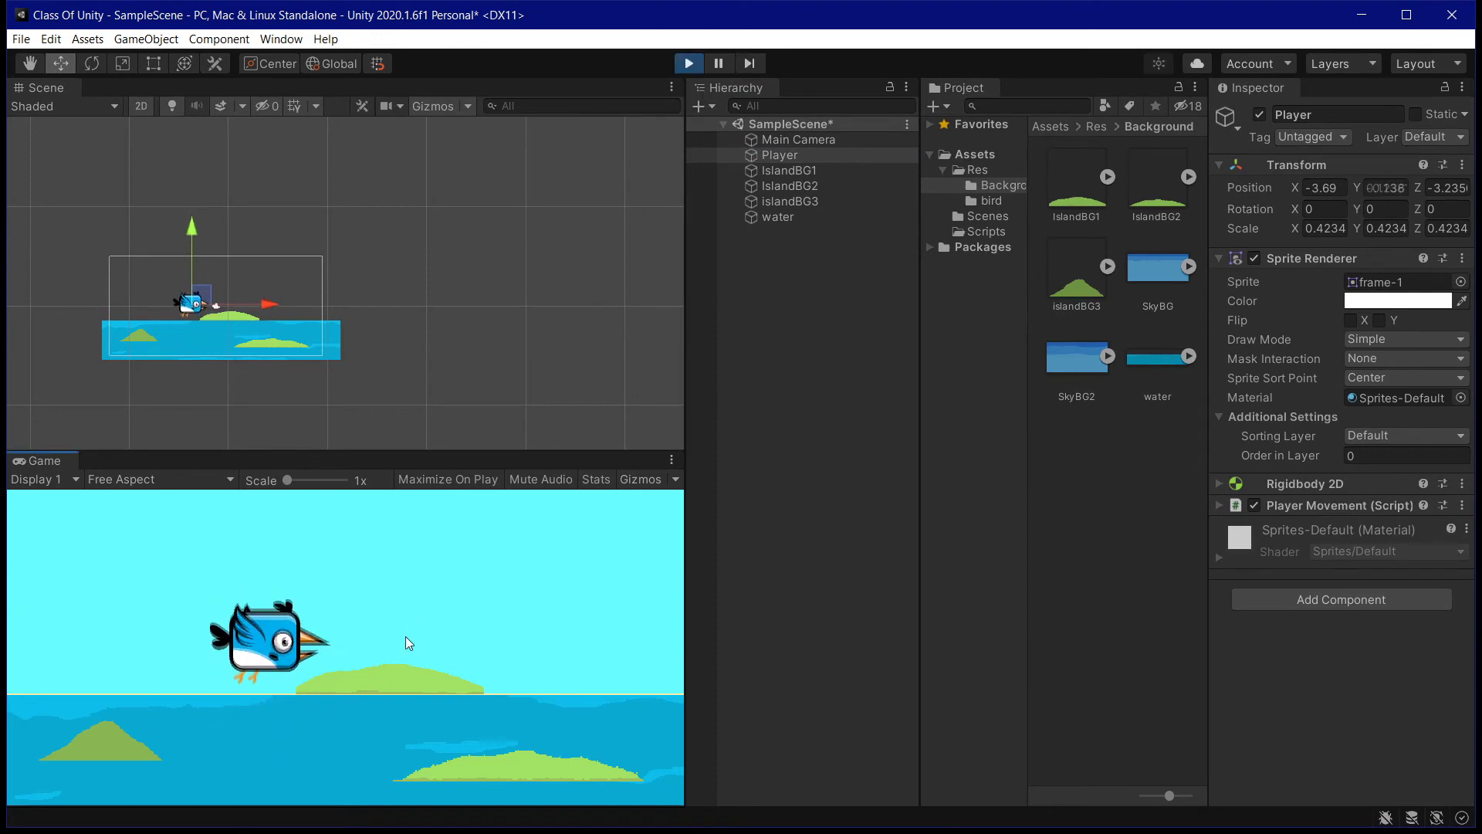
left_click(406, 638)
left_click(415, 729)
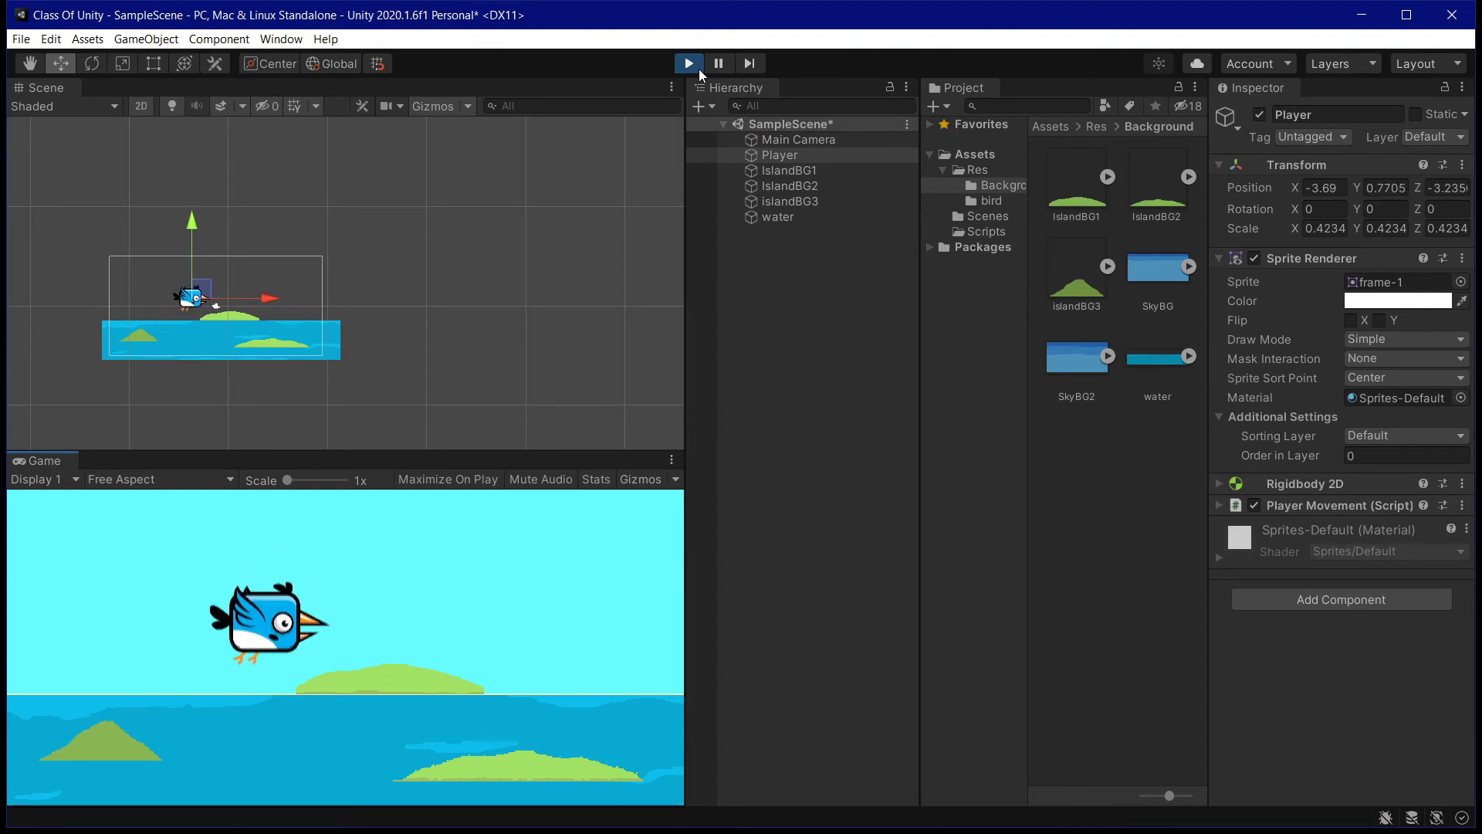
left_click(699, 69)
left_click(838, 170)
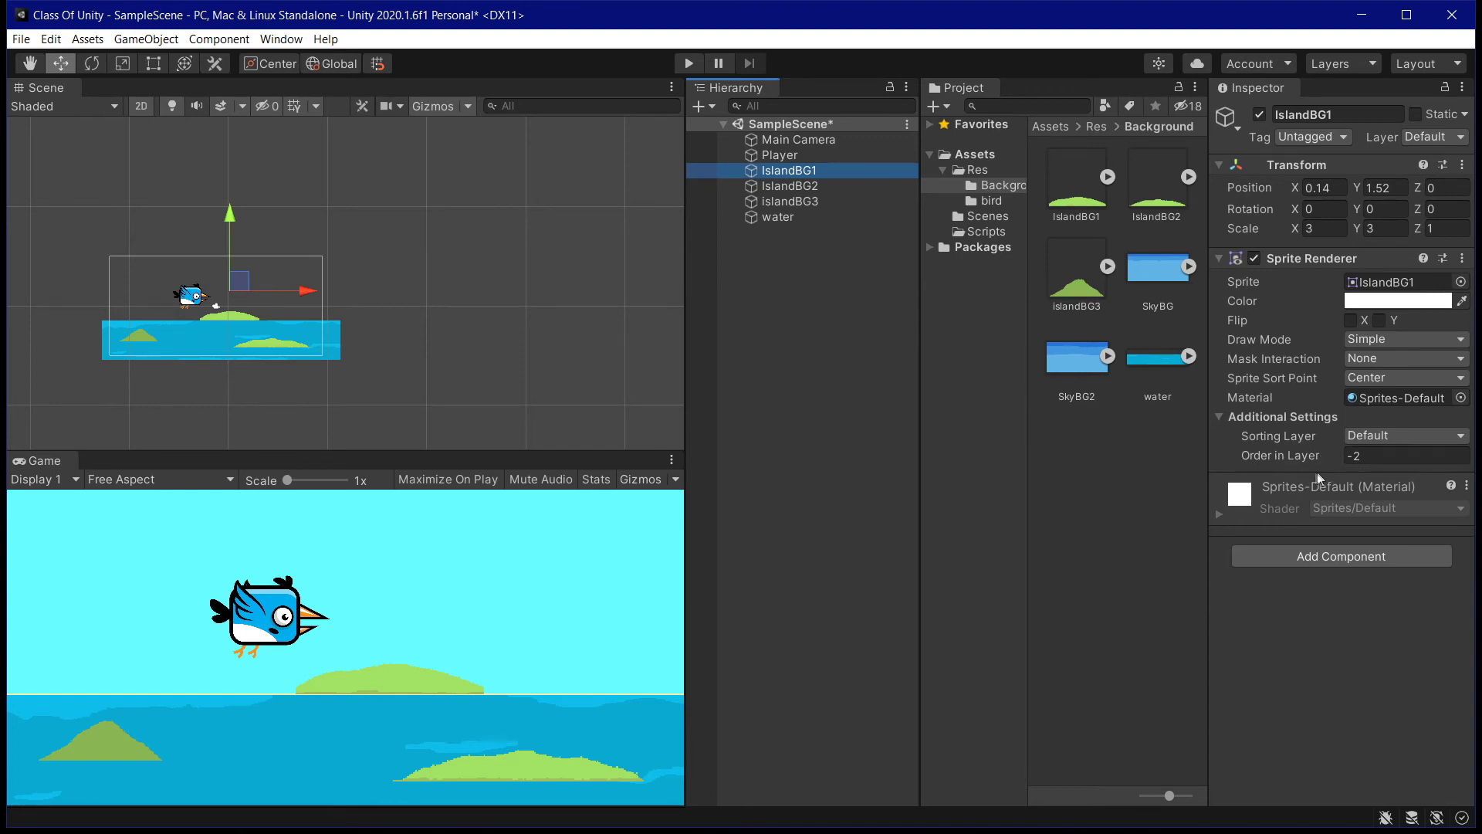
left_click(794, 201)
left_click(813, 170)
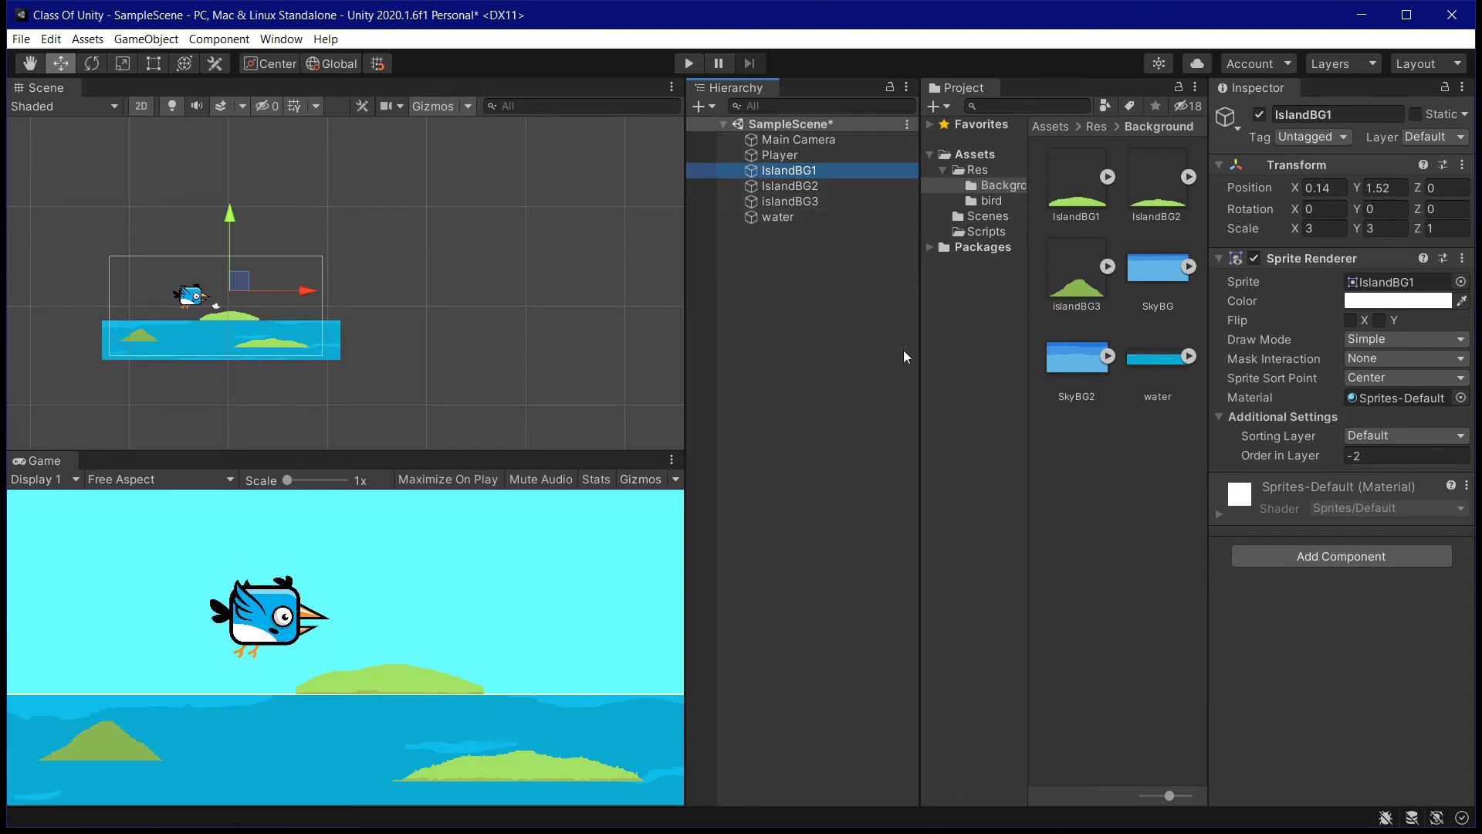
left_click(823, 188)
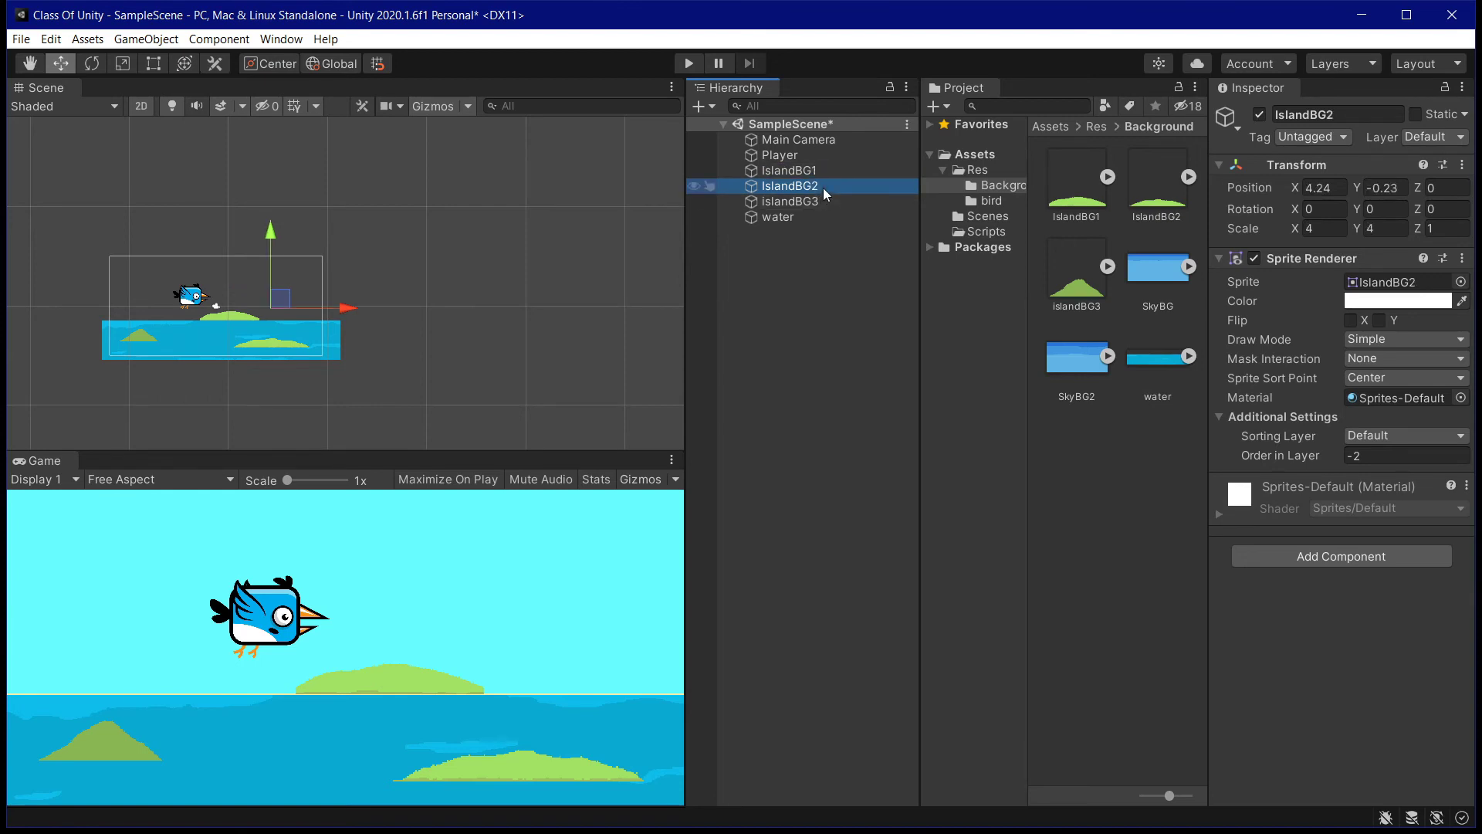
left_click(815, 202)
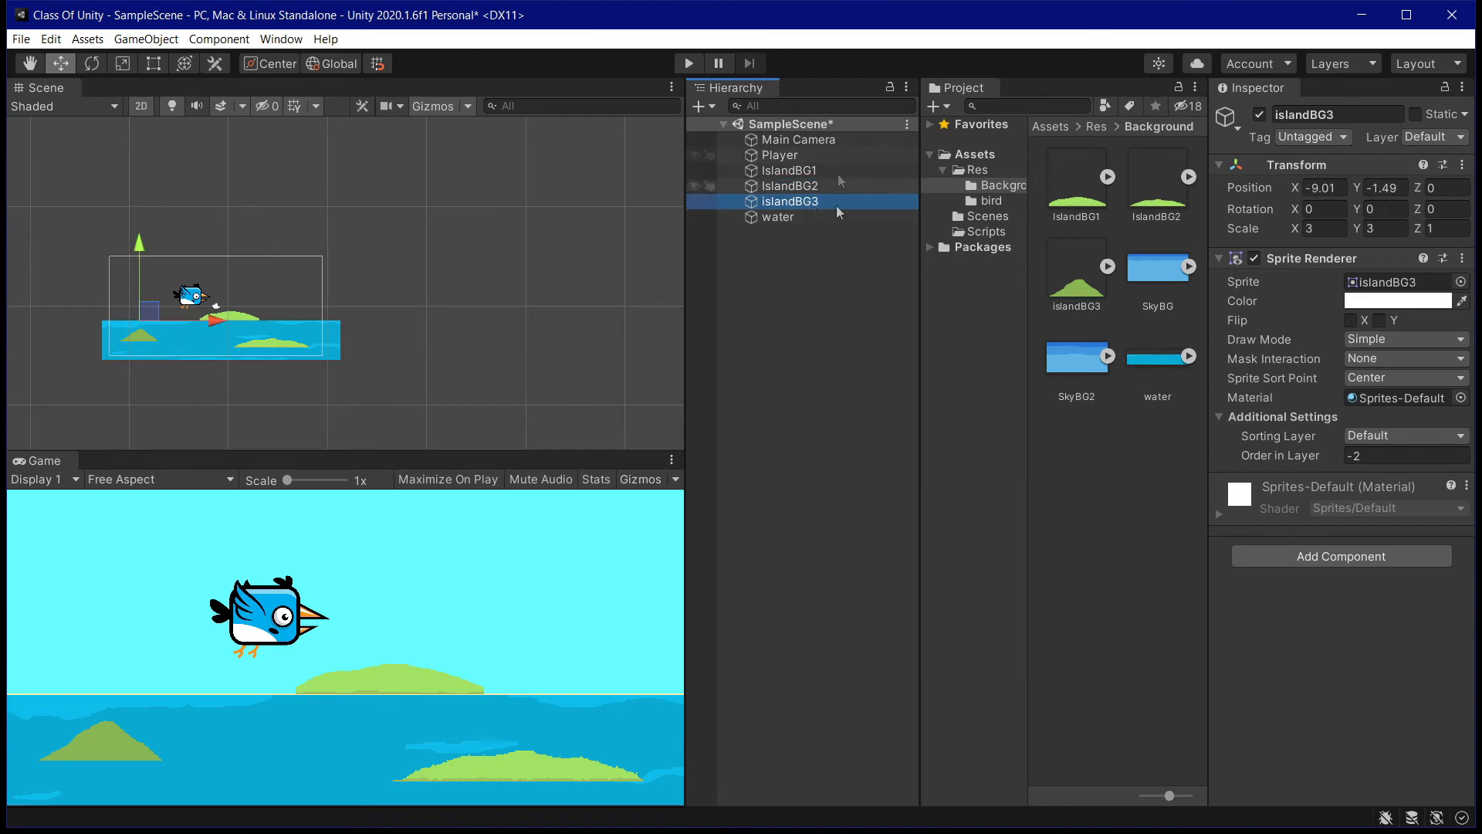
Select IslandBG1, run the game briefly to check the scene, and stop play mode.
left_click(840, 176)
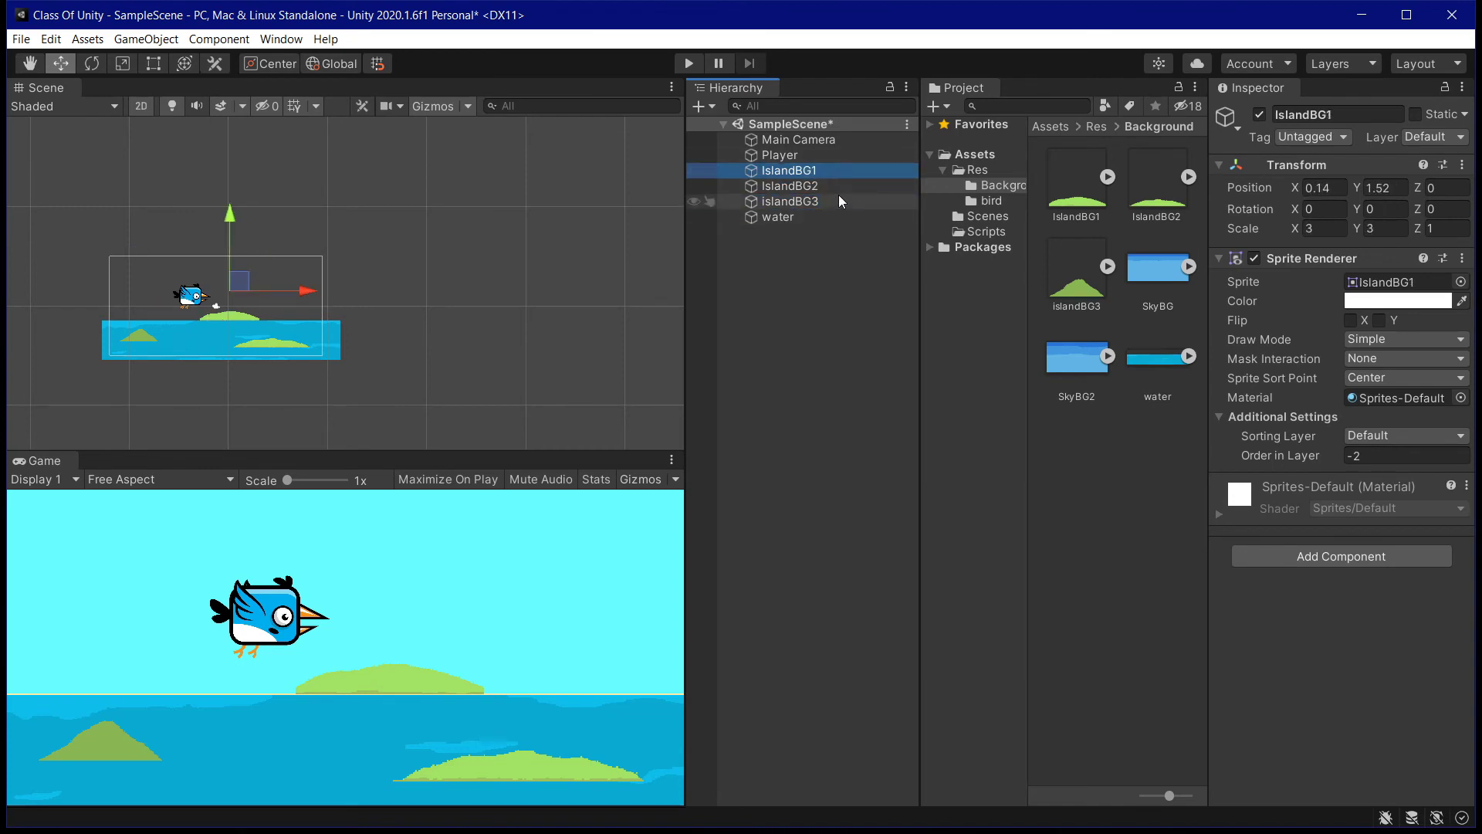
left_click(699, 67)
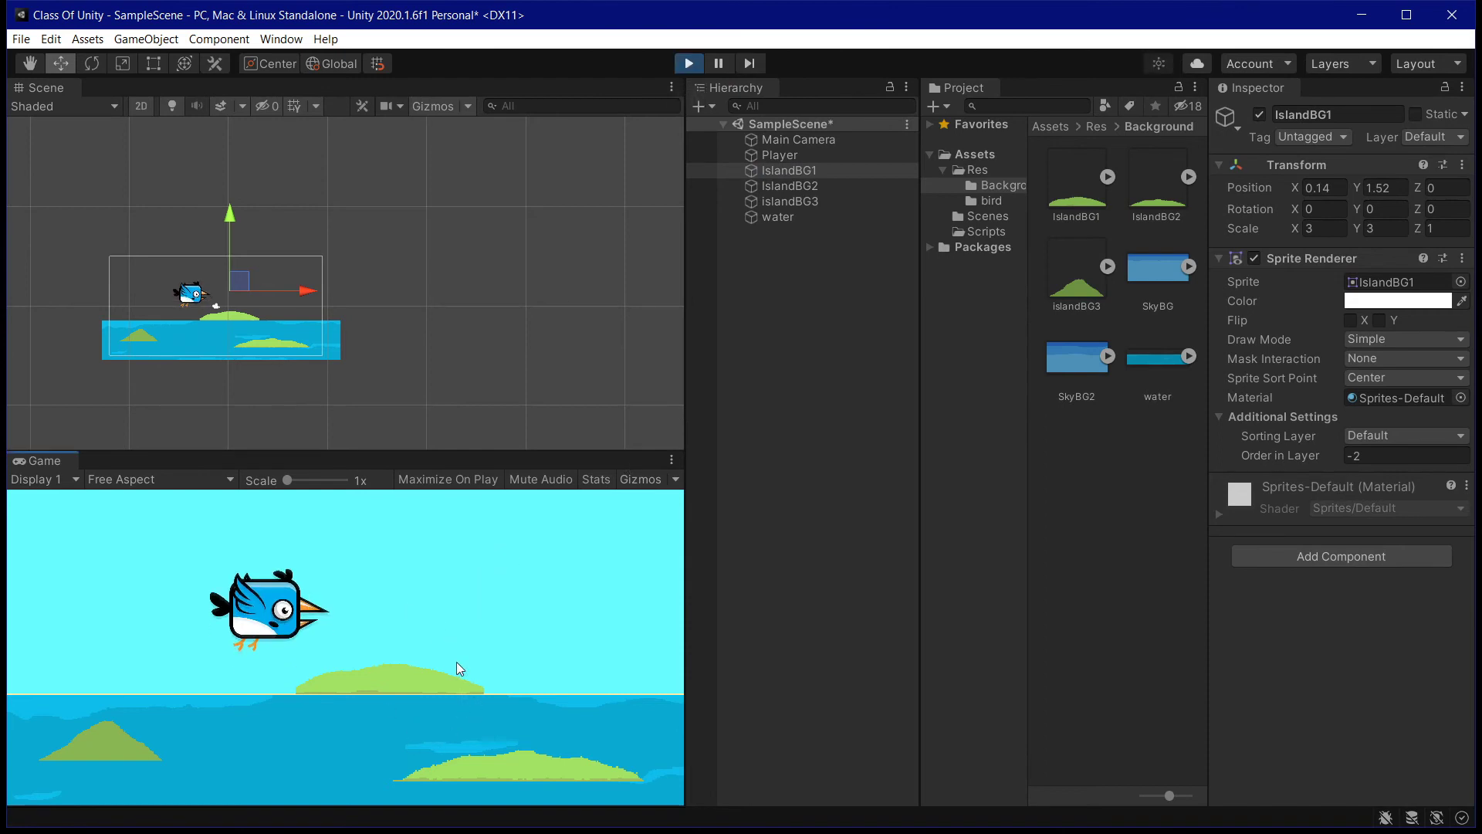
left_click(693, 66)
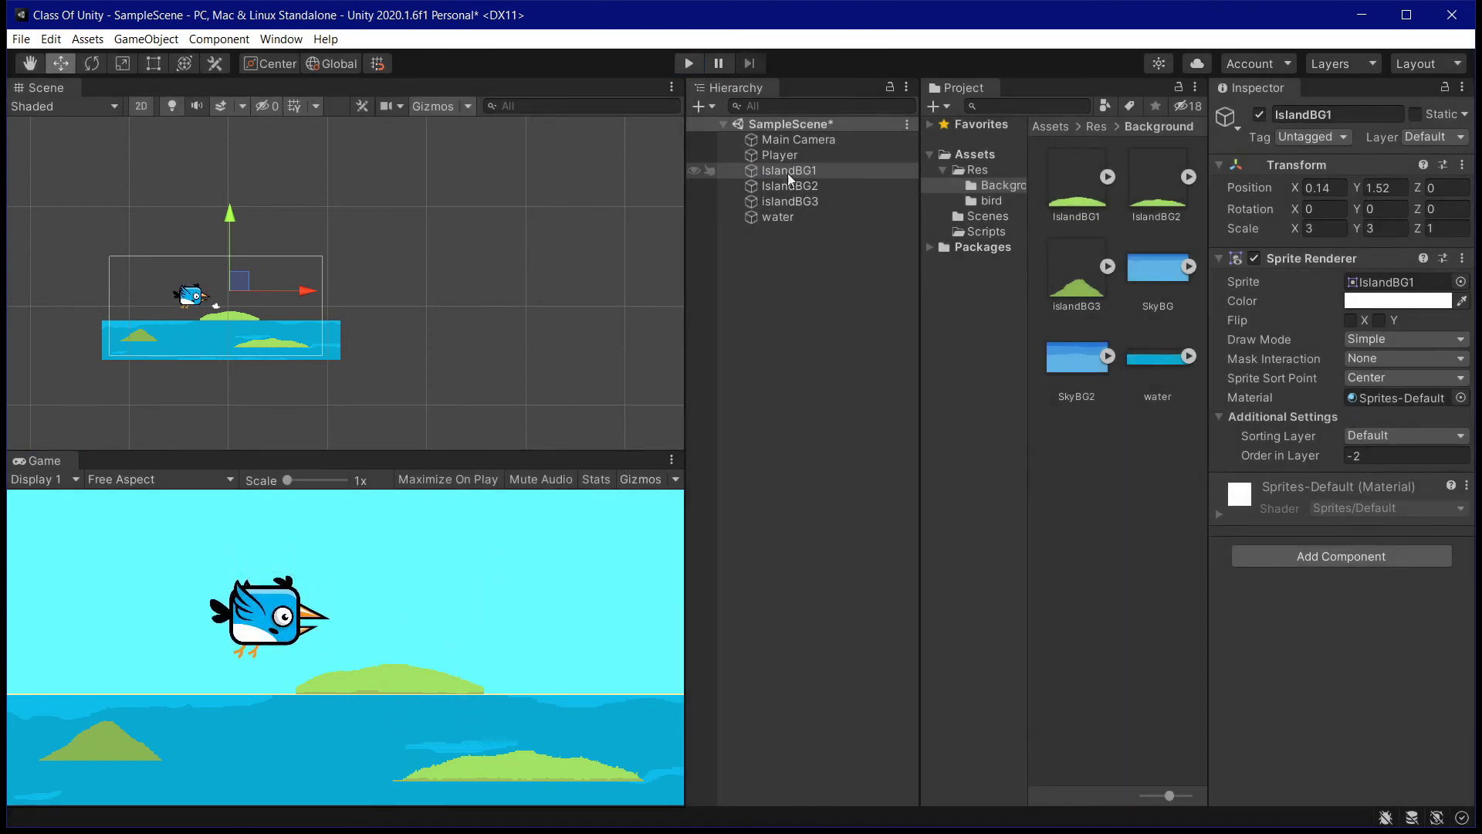
Move the Main Camera horizontally to X -0.88, keeping Y at 0.
left_click(798, 140)
left_click_drag(301, 308, 304, 340)
left_click(800, 323)
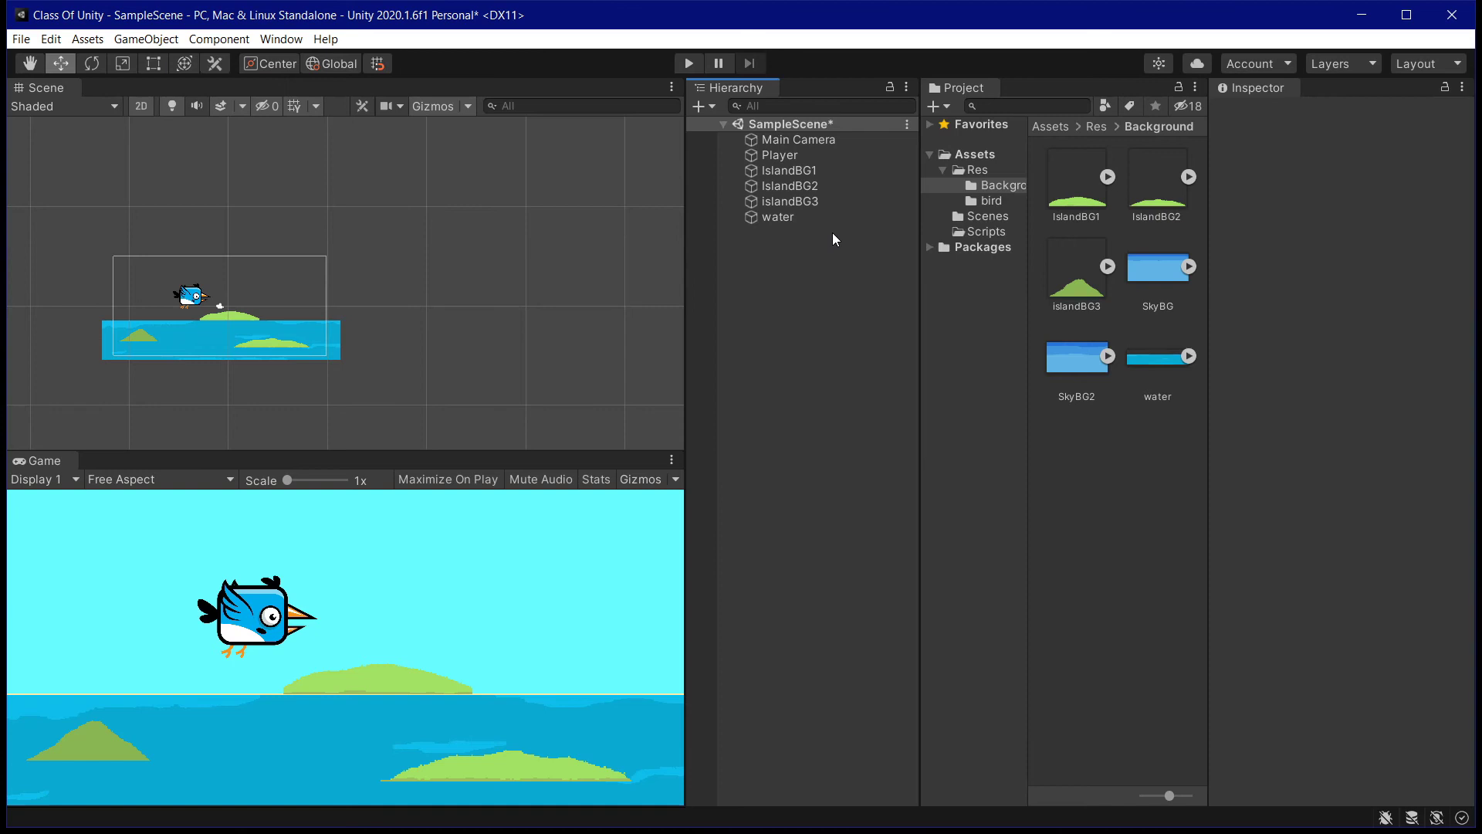
left_click(852, 145)
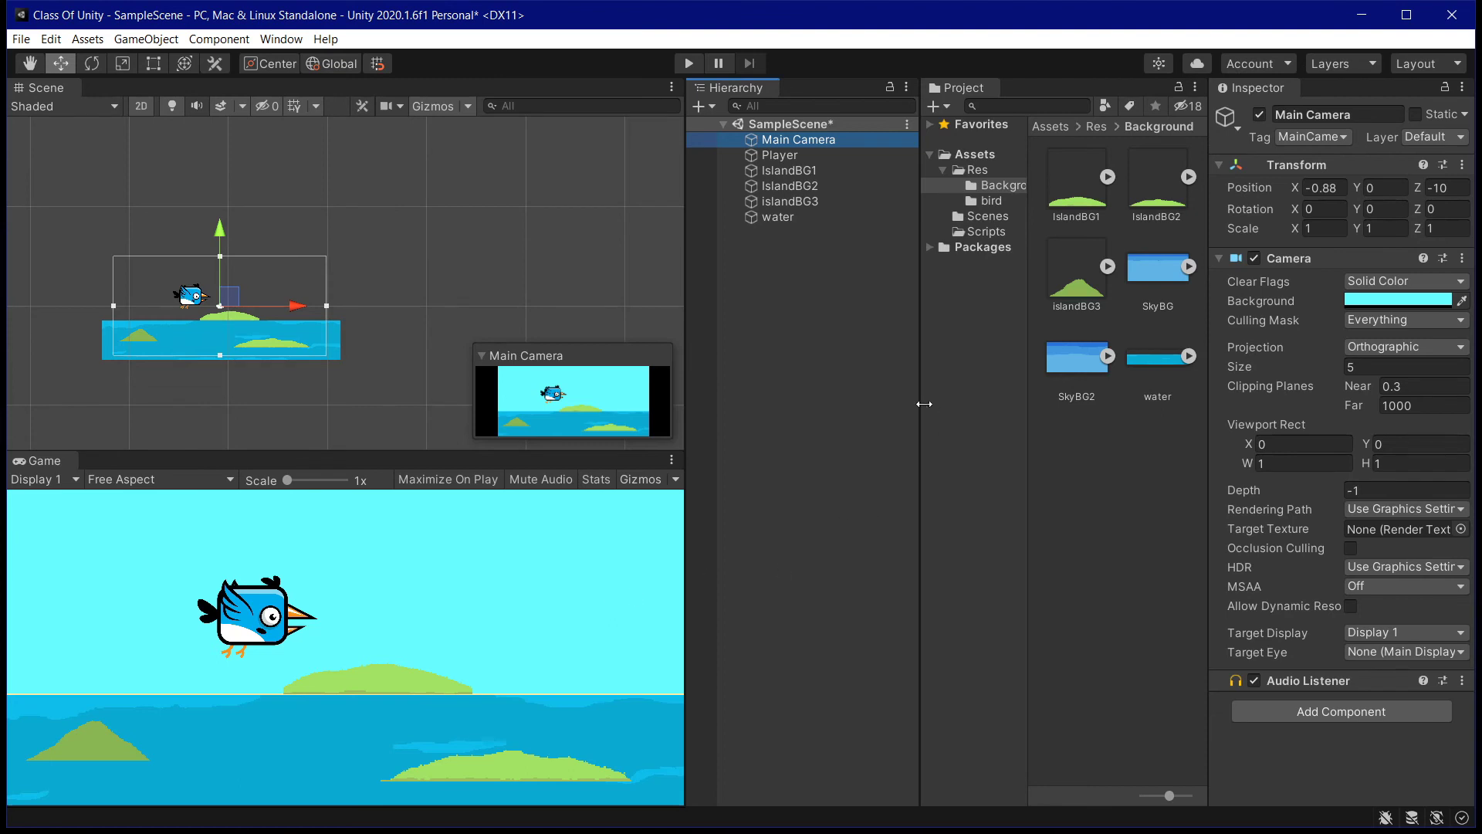
Open the PlayerMovement script from the Scripts folder in Notepad++ and review the direction and force arguments of its AddForce call.
left_click(942, 173)
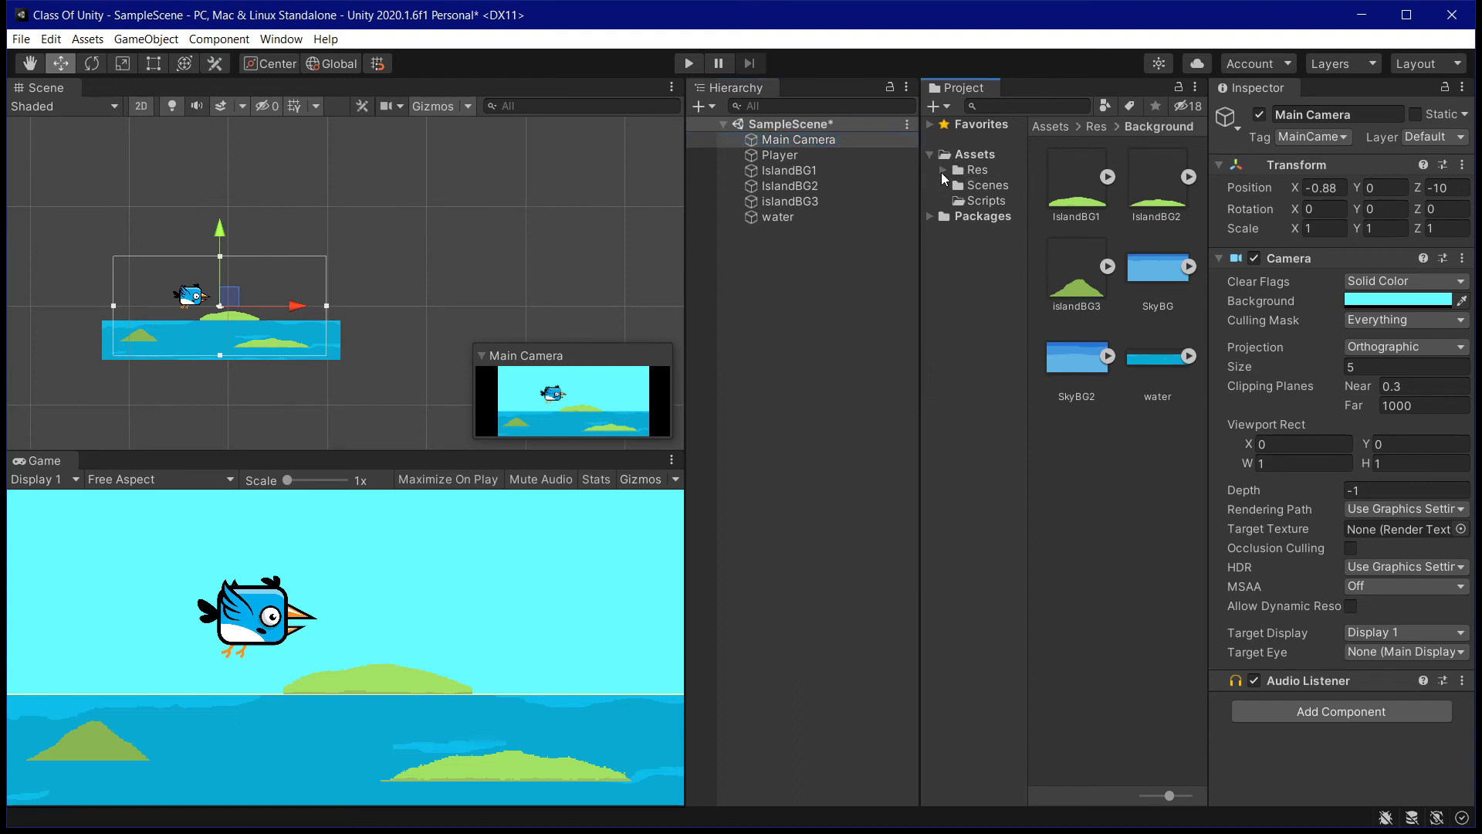
left_click(984, 200)
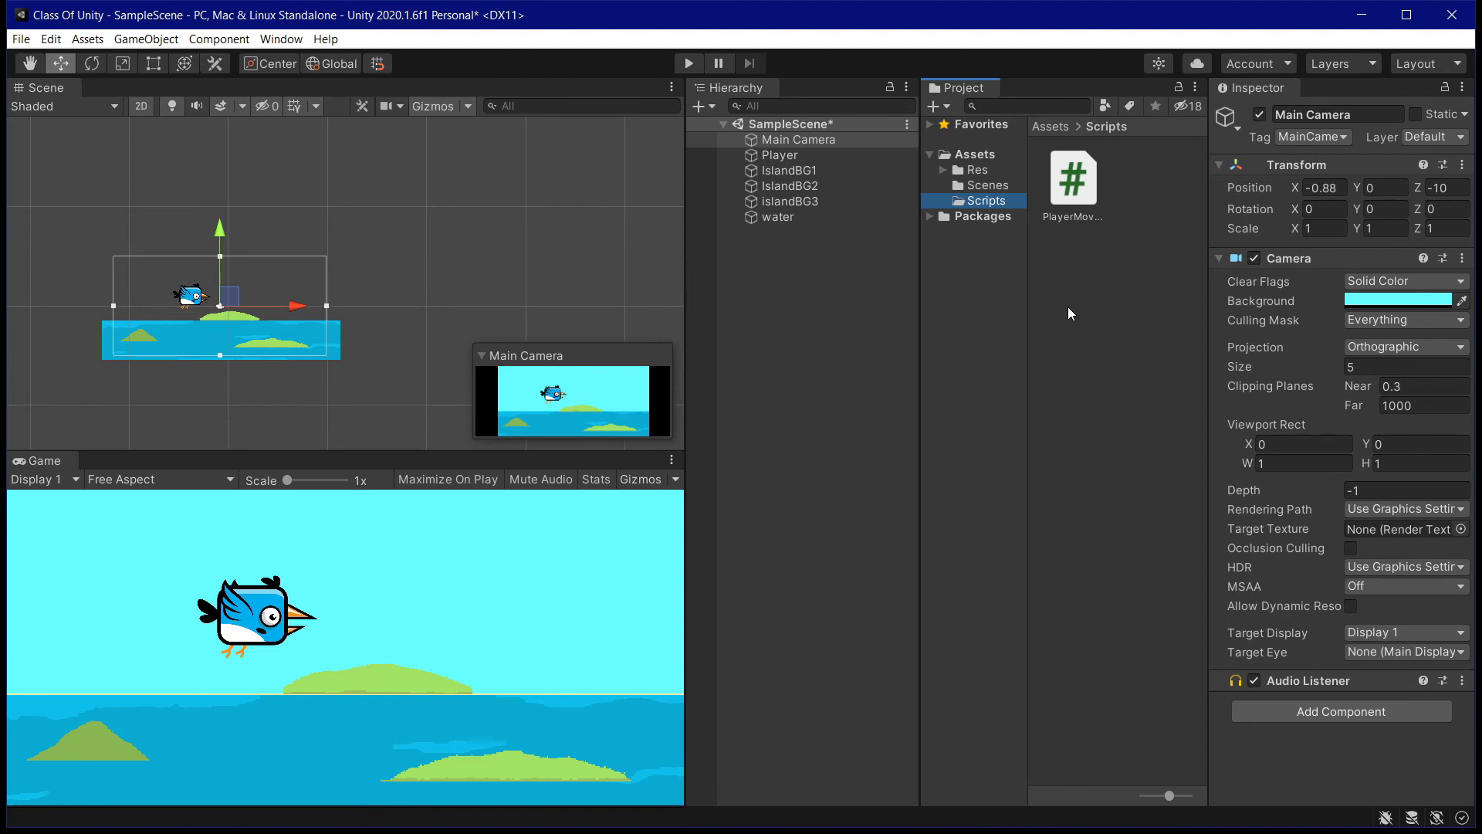
double_click(1082, 195)
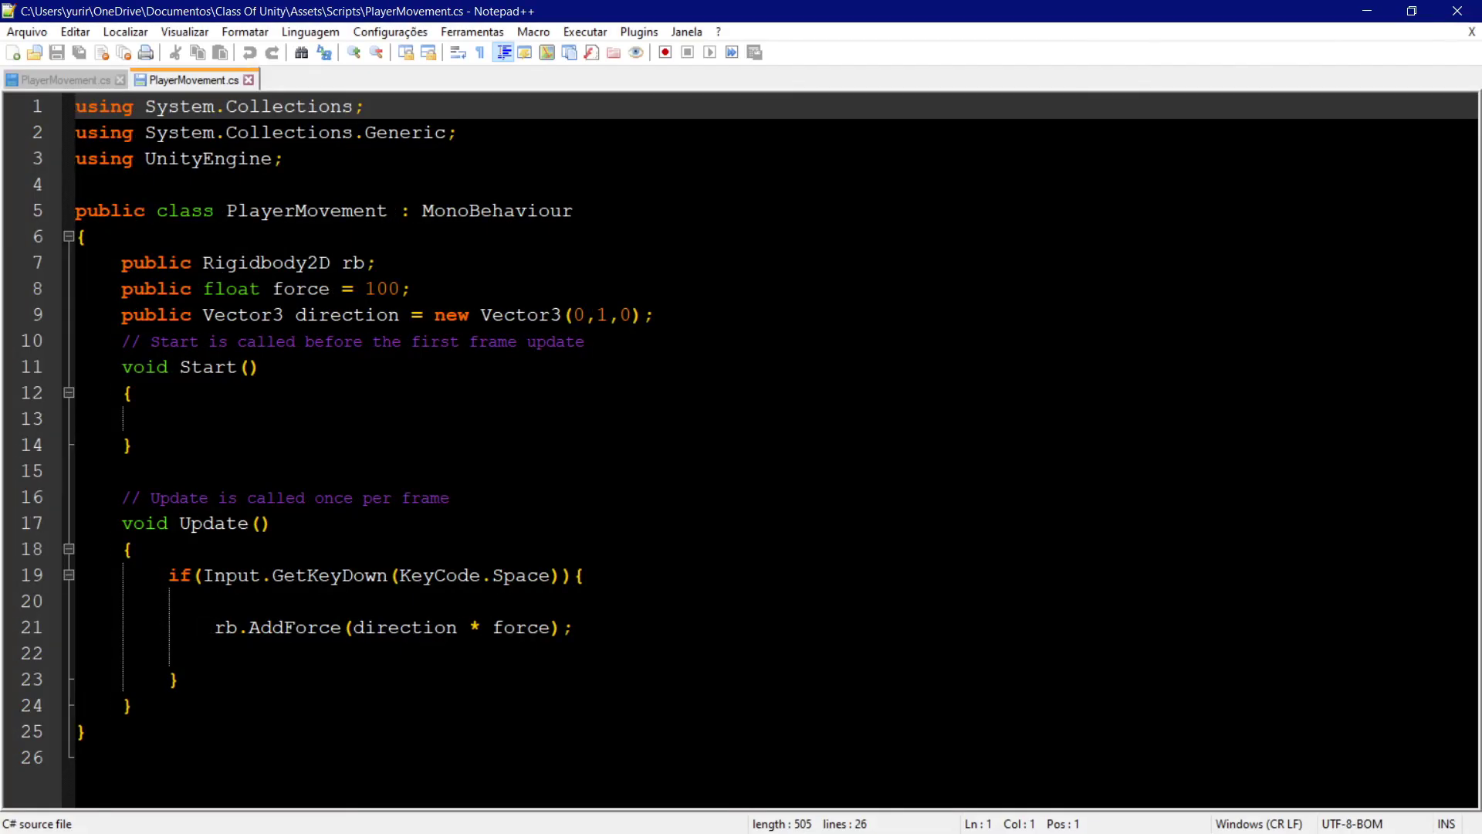
left_click(120, 79)
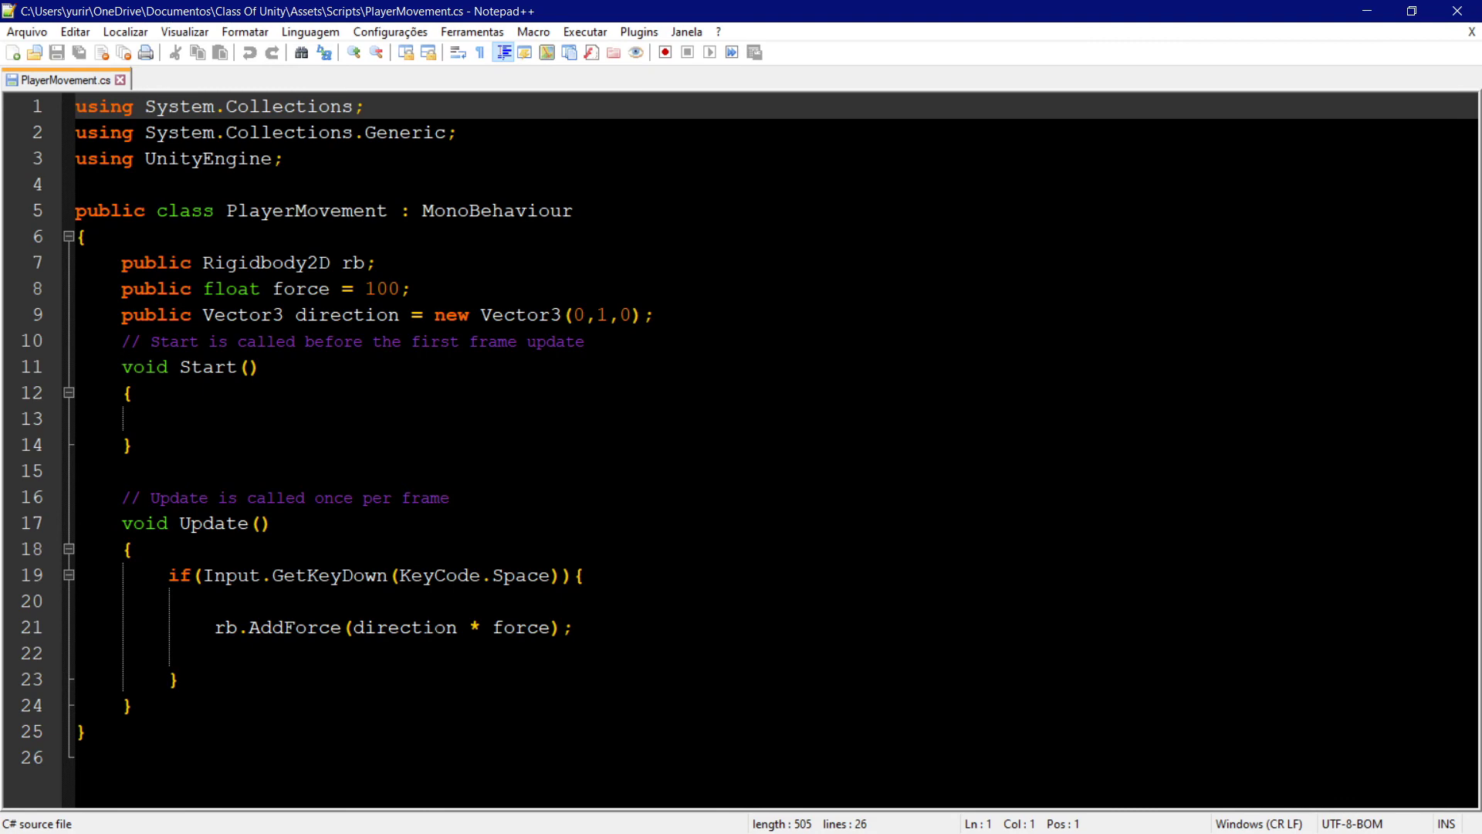
double_click(294, 627)
double_click(404, 627)
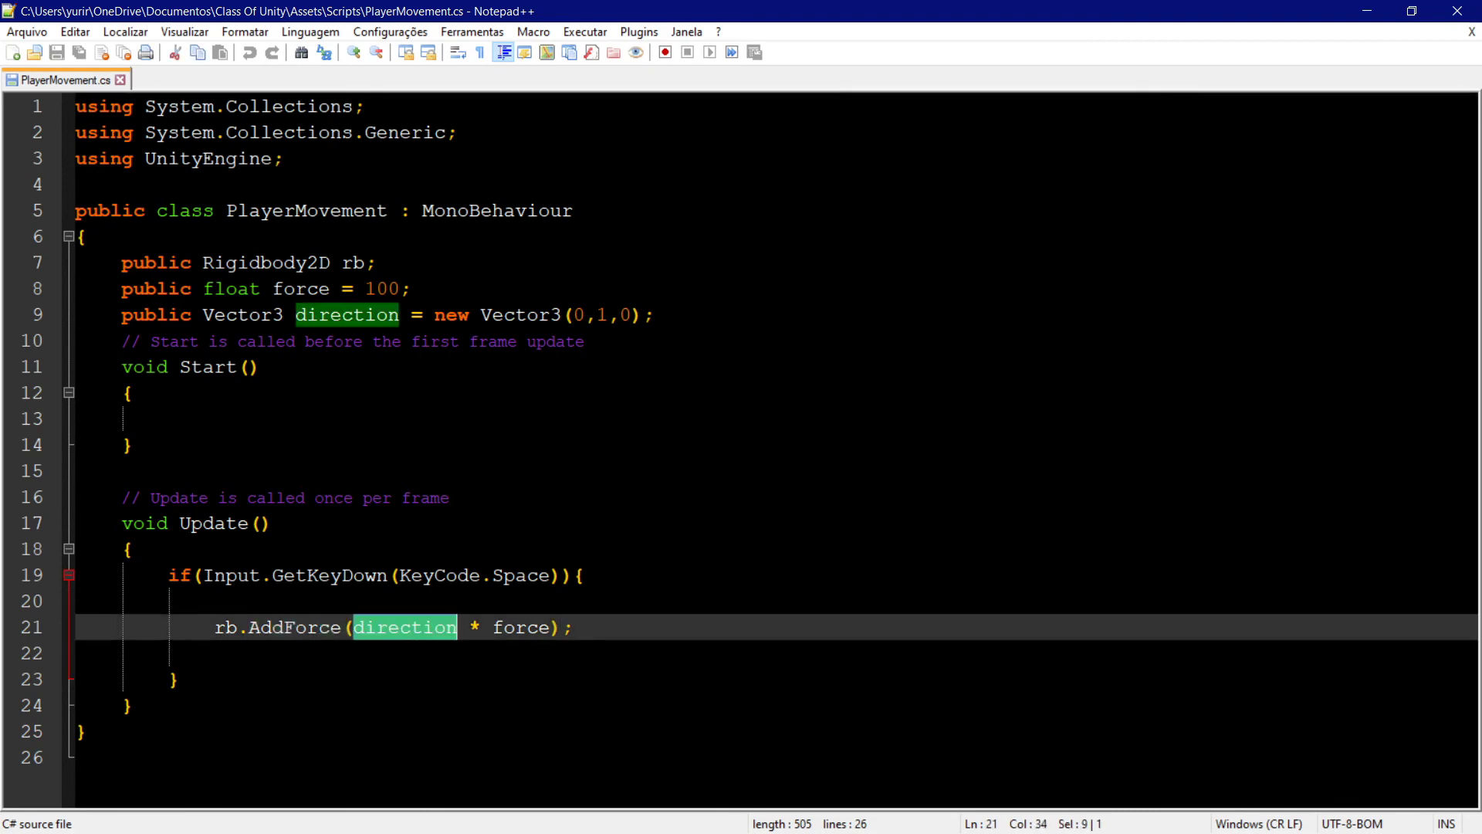
double_click(533, 627)
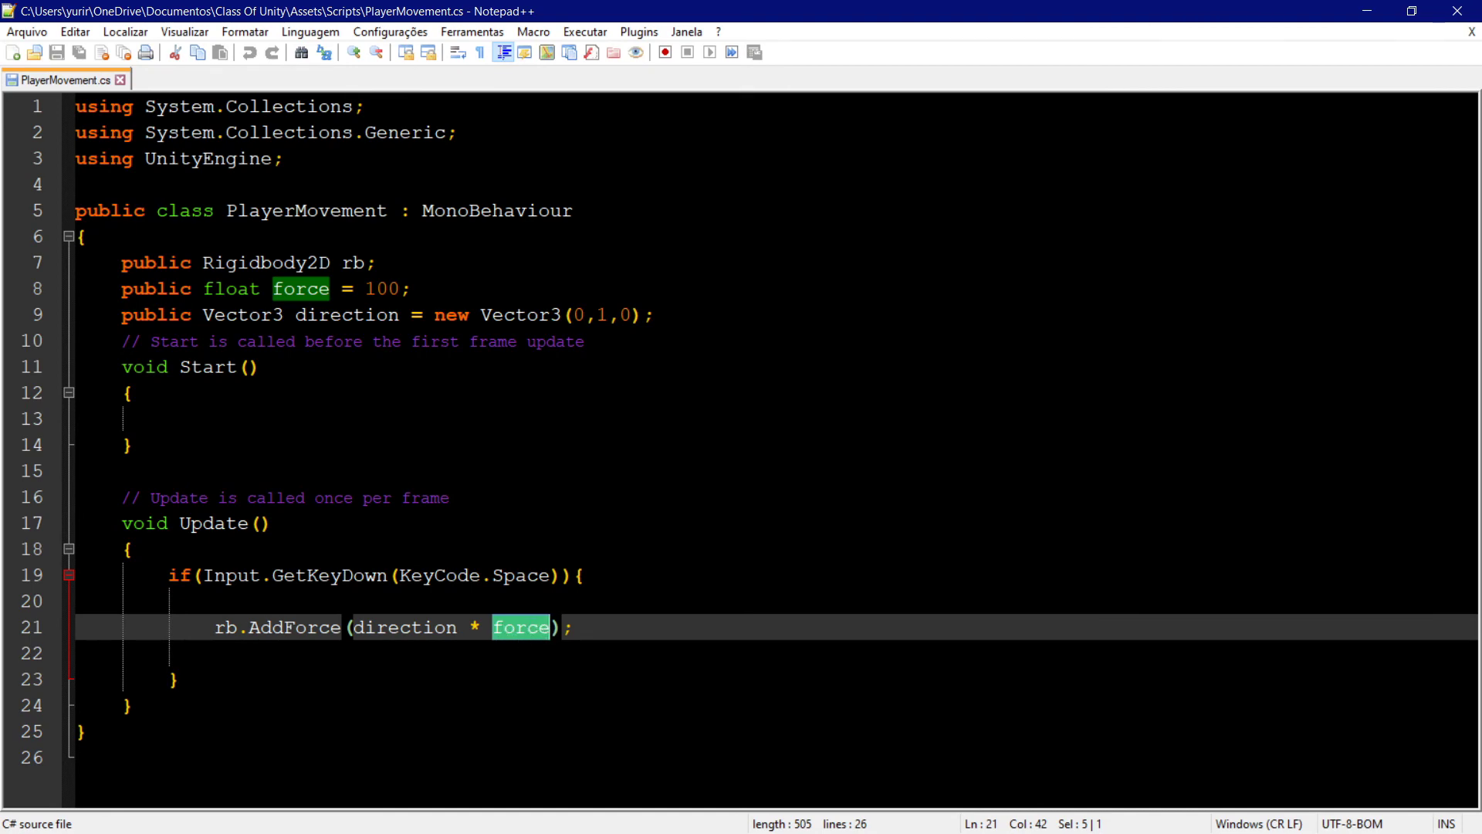
left_click(238, 424)
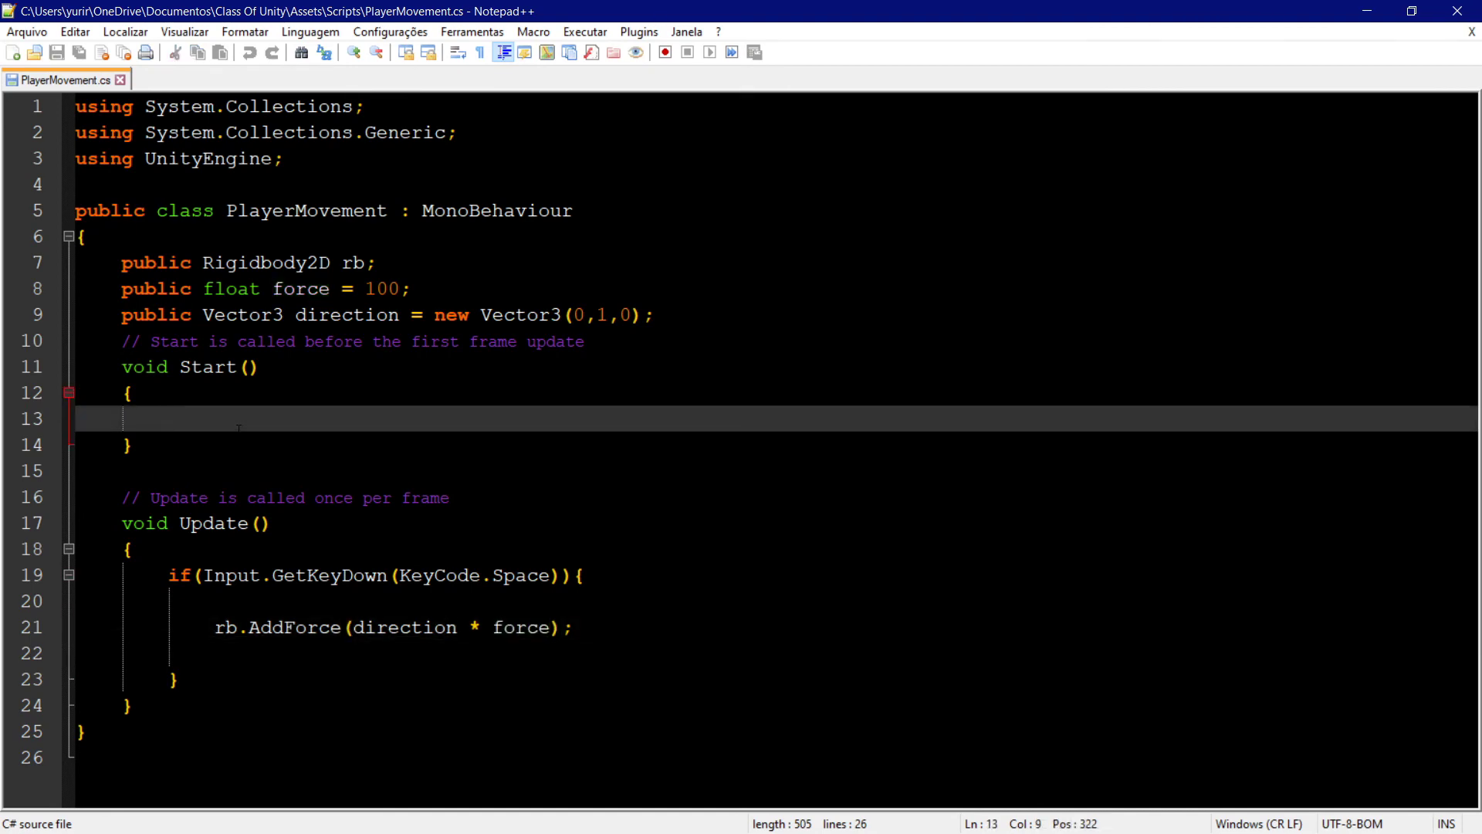
Declare "public float initialSpeed = 100;" below the force variable in PlayerMovement and save the script.
left_click(505, 292)
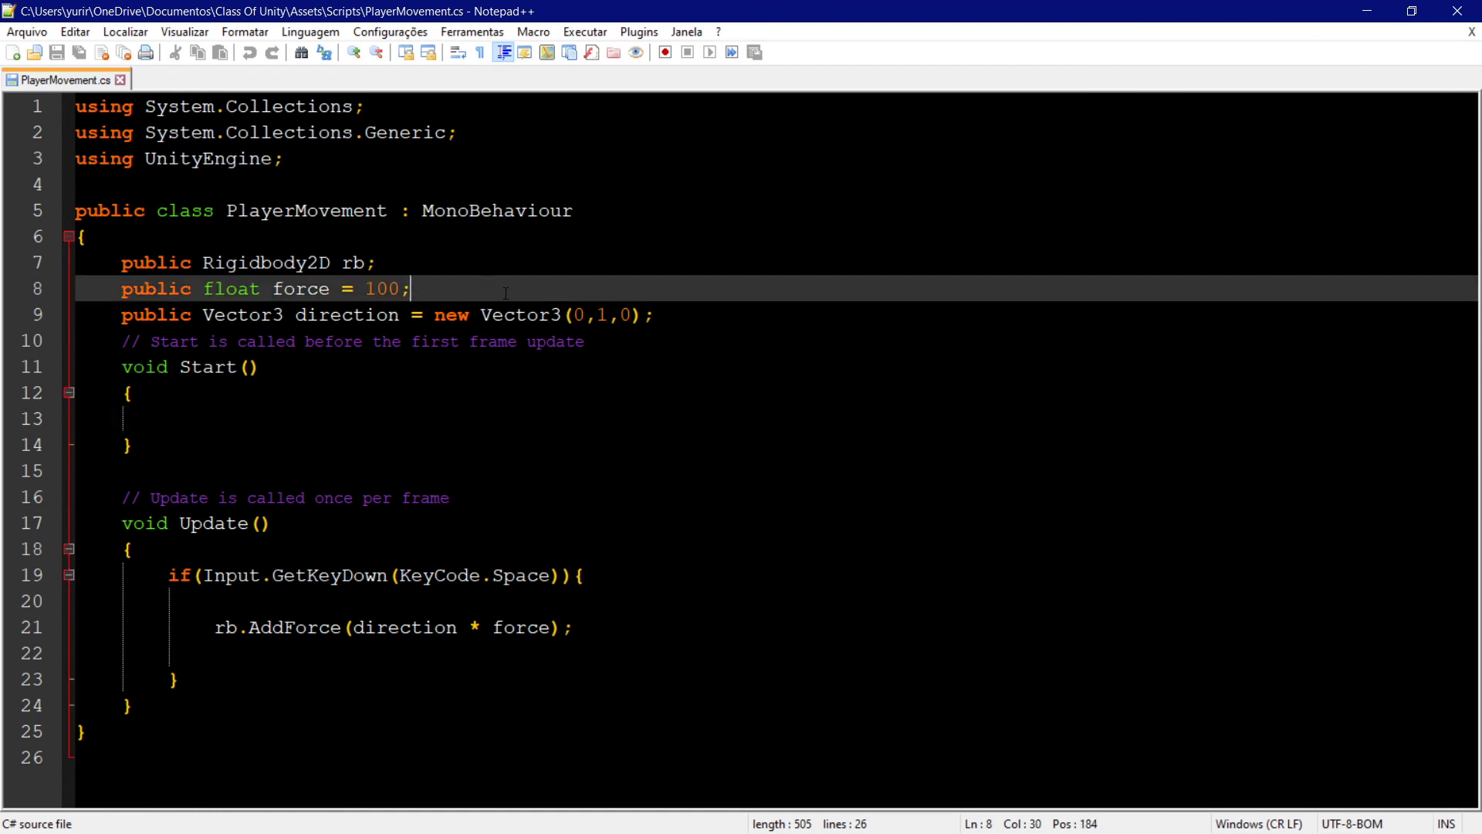
key("Return")
type("public")
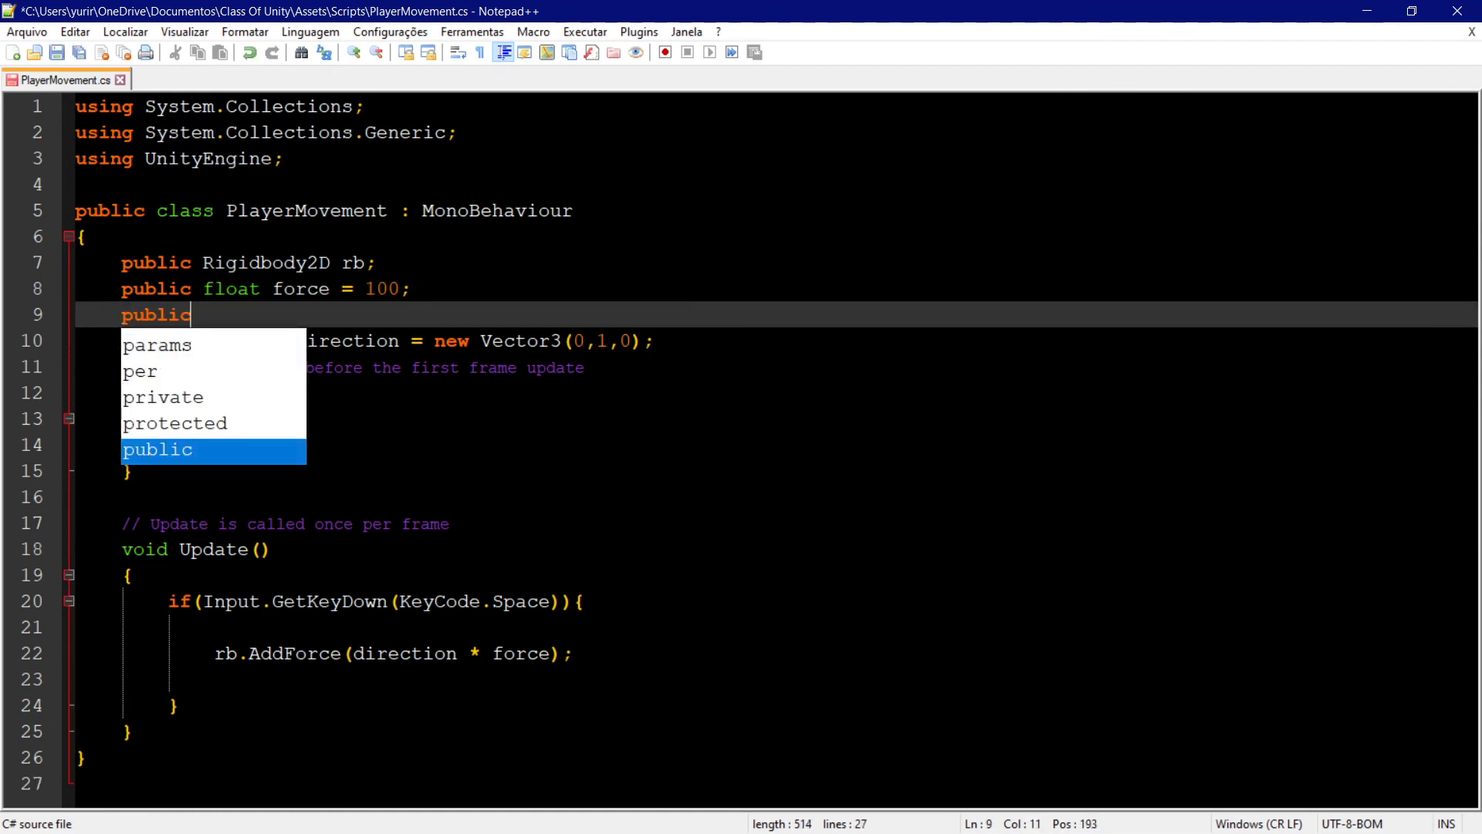
type(" float initai")
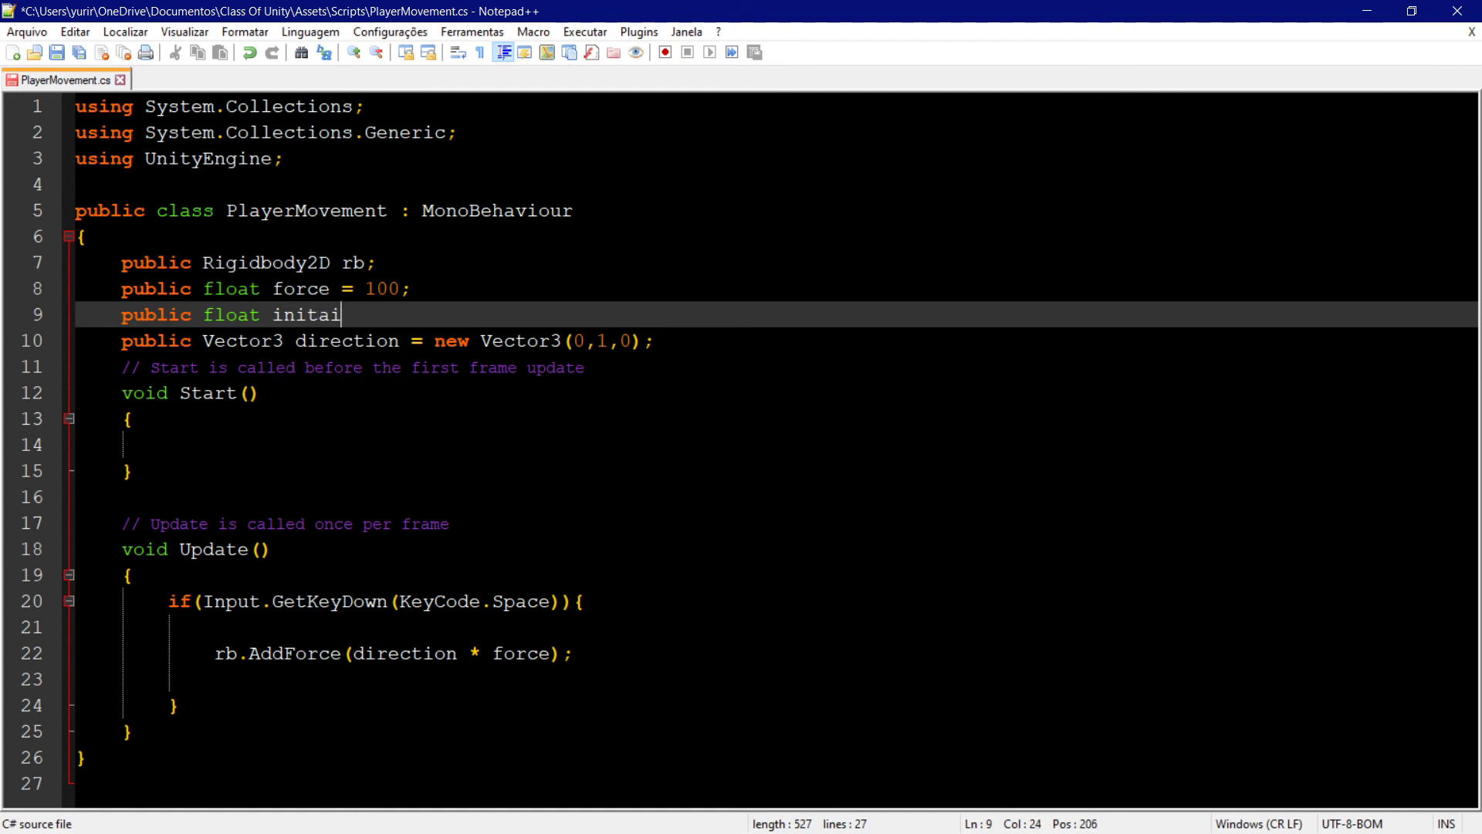
key("BackSpace")
key("BackSpace")
type("ialSpeed = ")
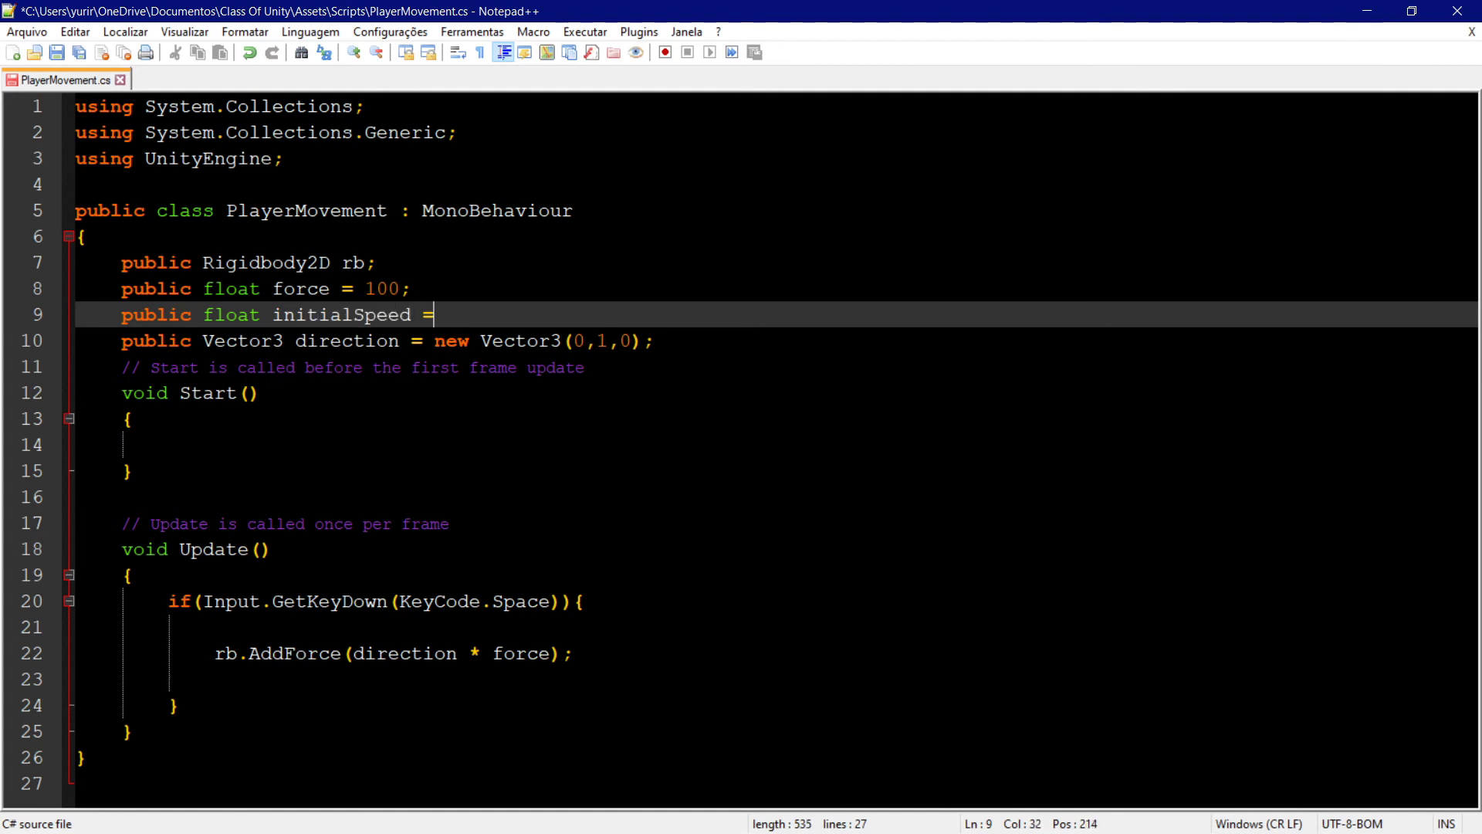
type("100;")
key("ctrl+s")
Add "rb.AddForce(Vector3.right * initialSpeed);" inside the Start method of PlayerMovement and save the script.
left_click(216, 440)
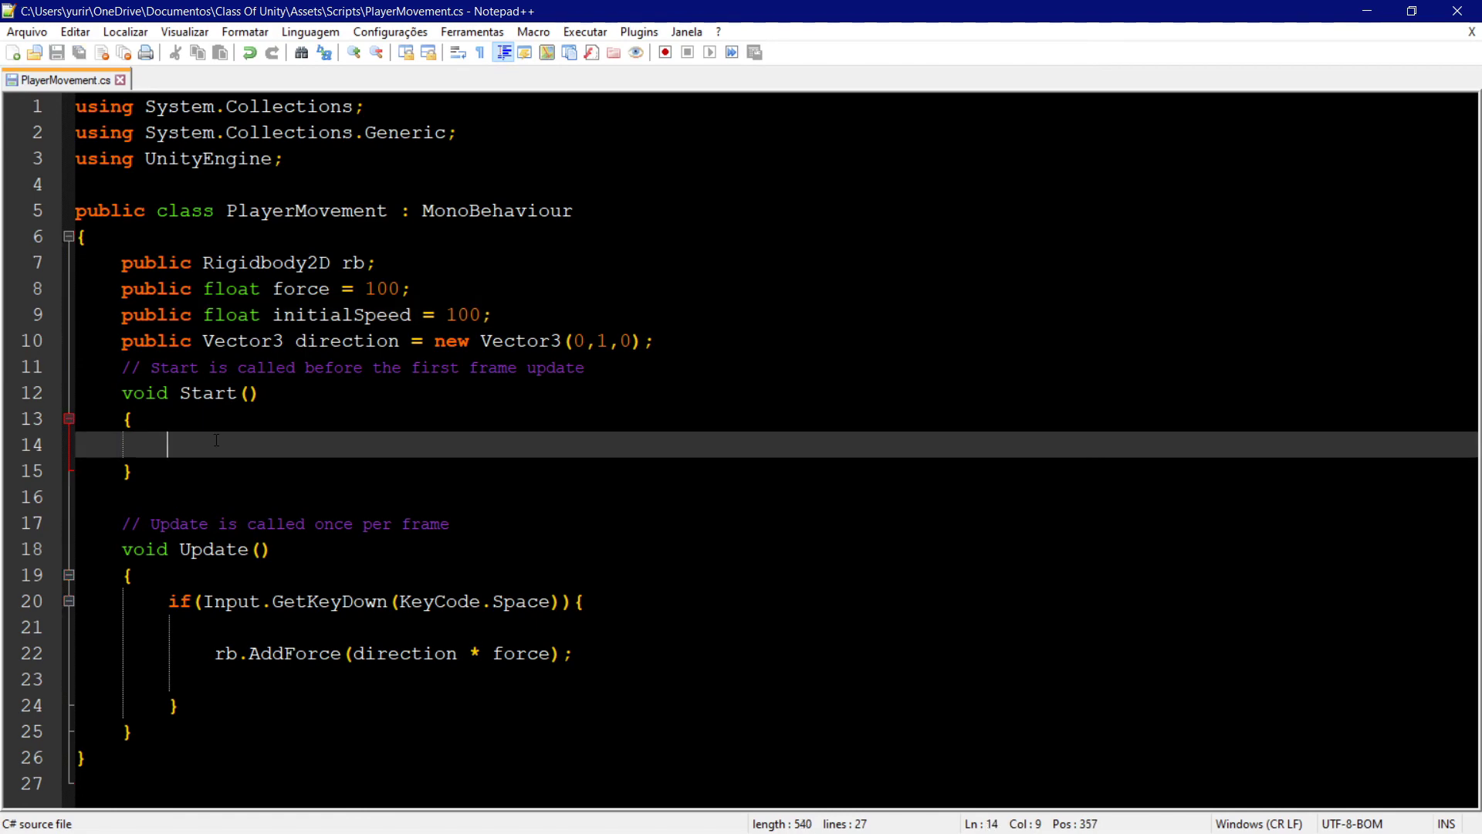
type("rb")
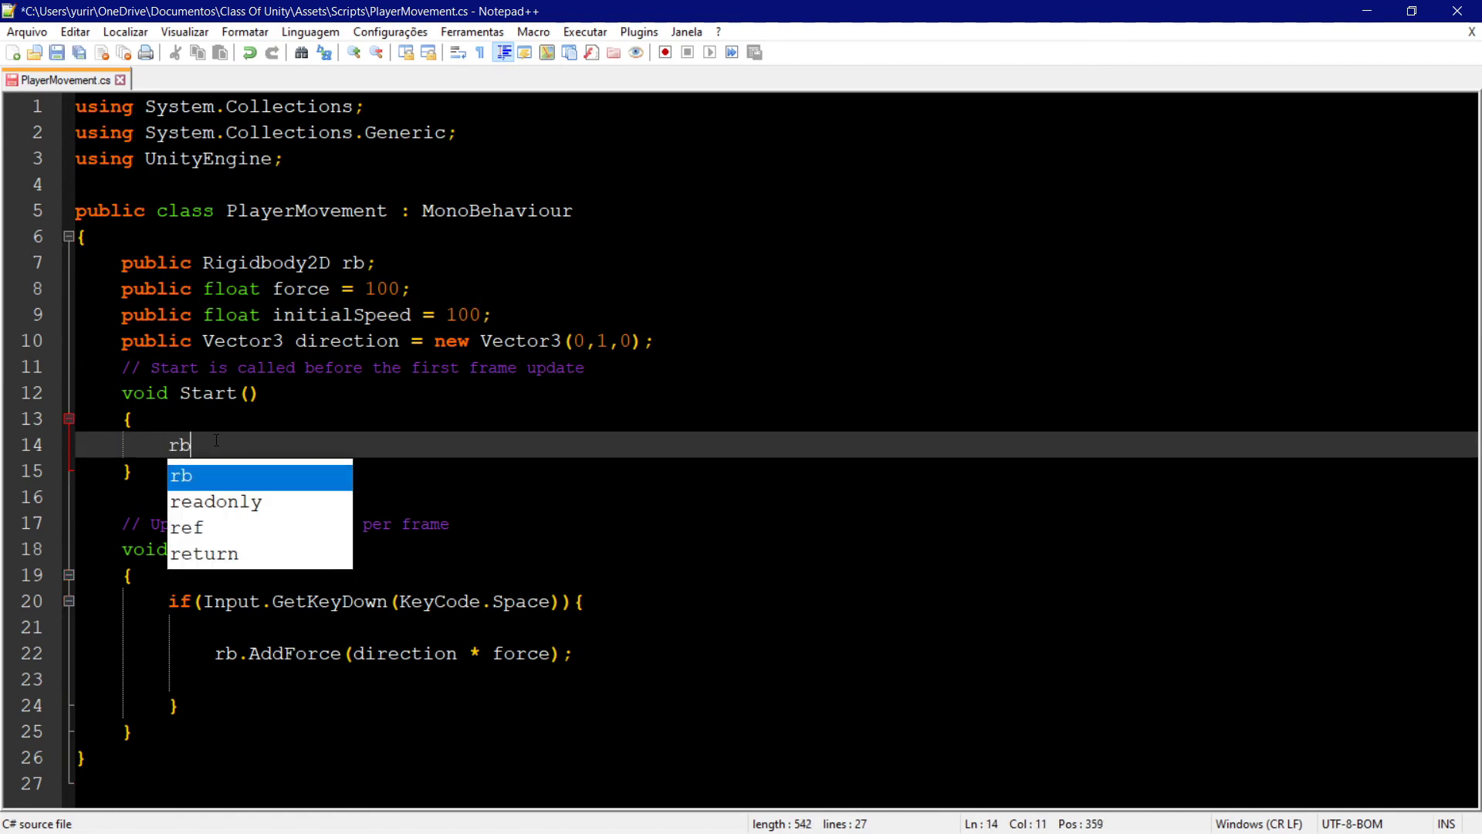
type(".Ad")
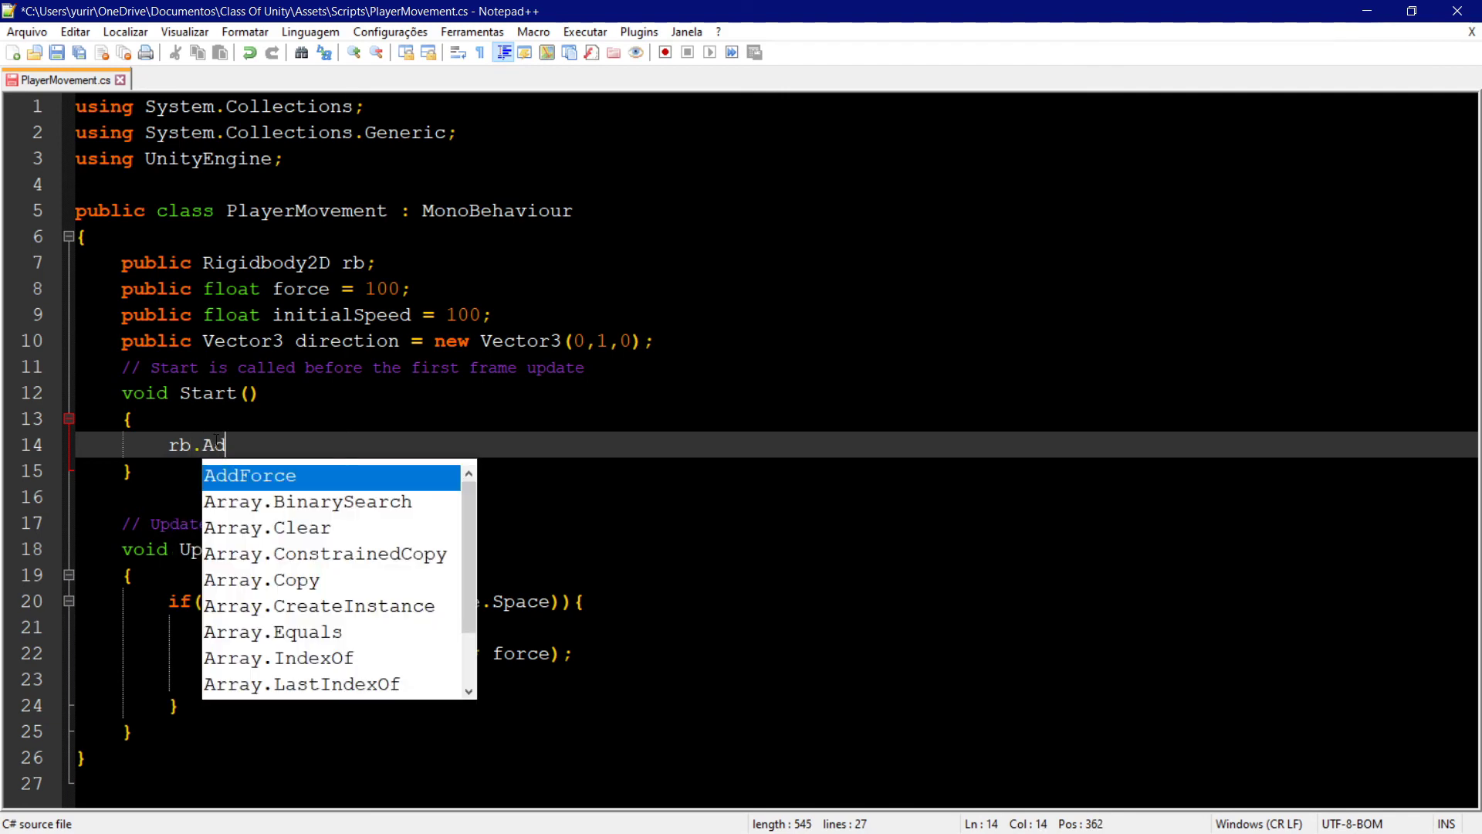
type("dForce(")
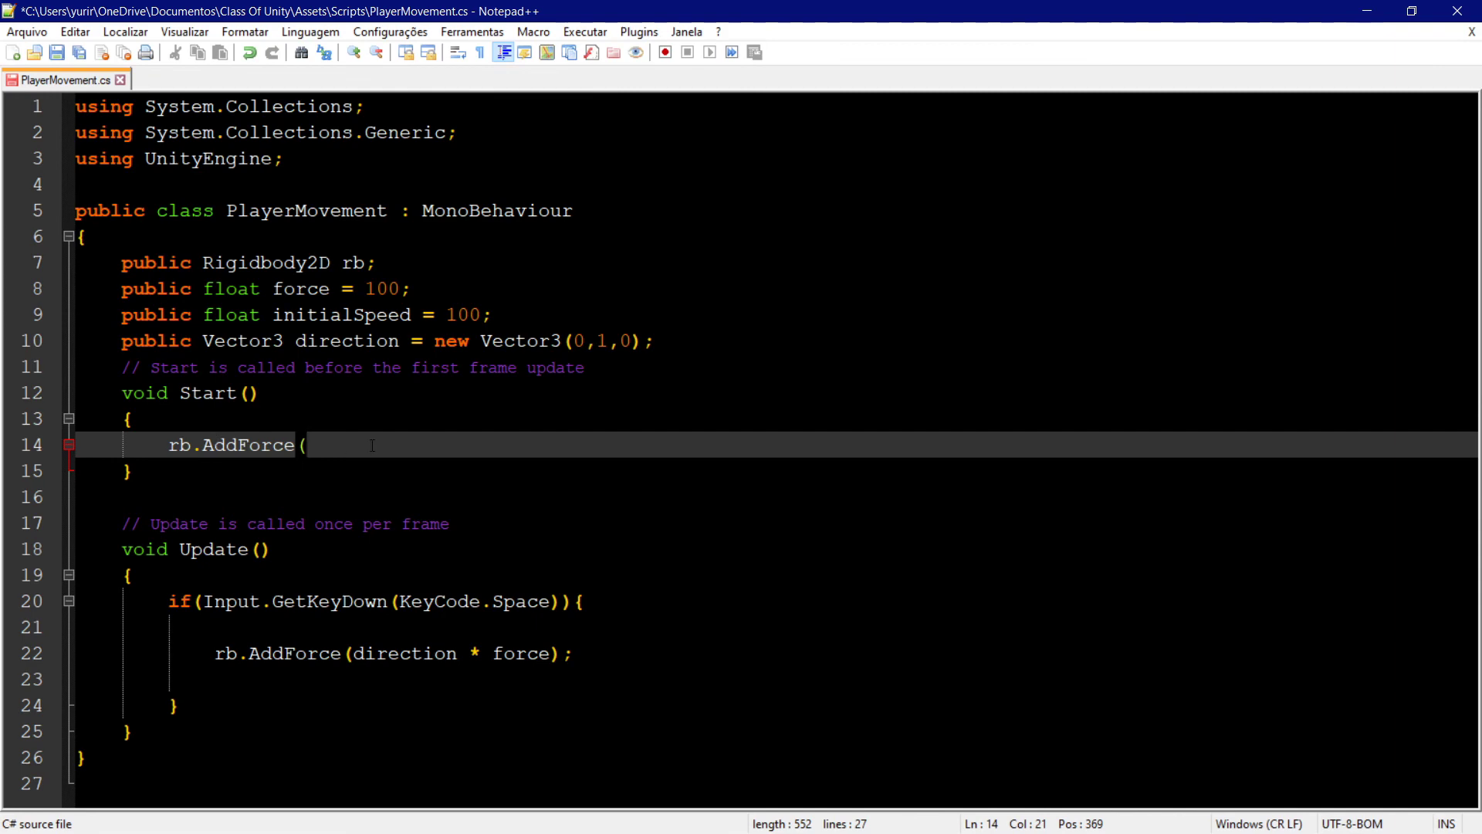
type("Vector")
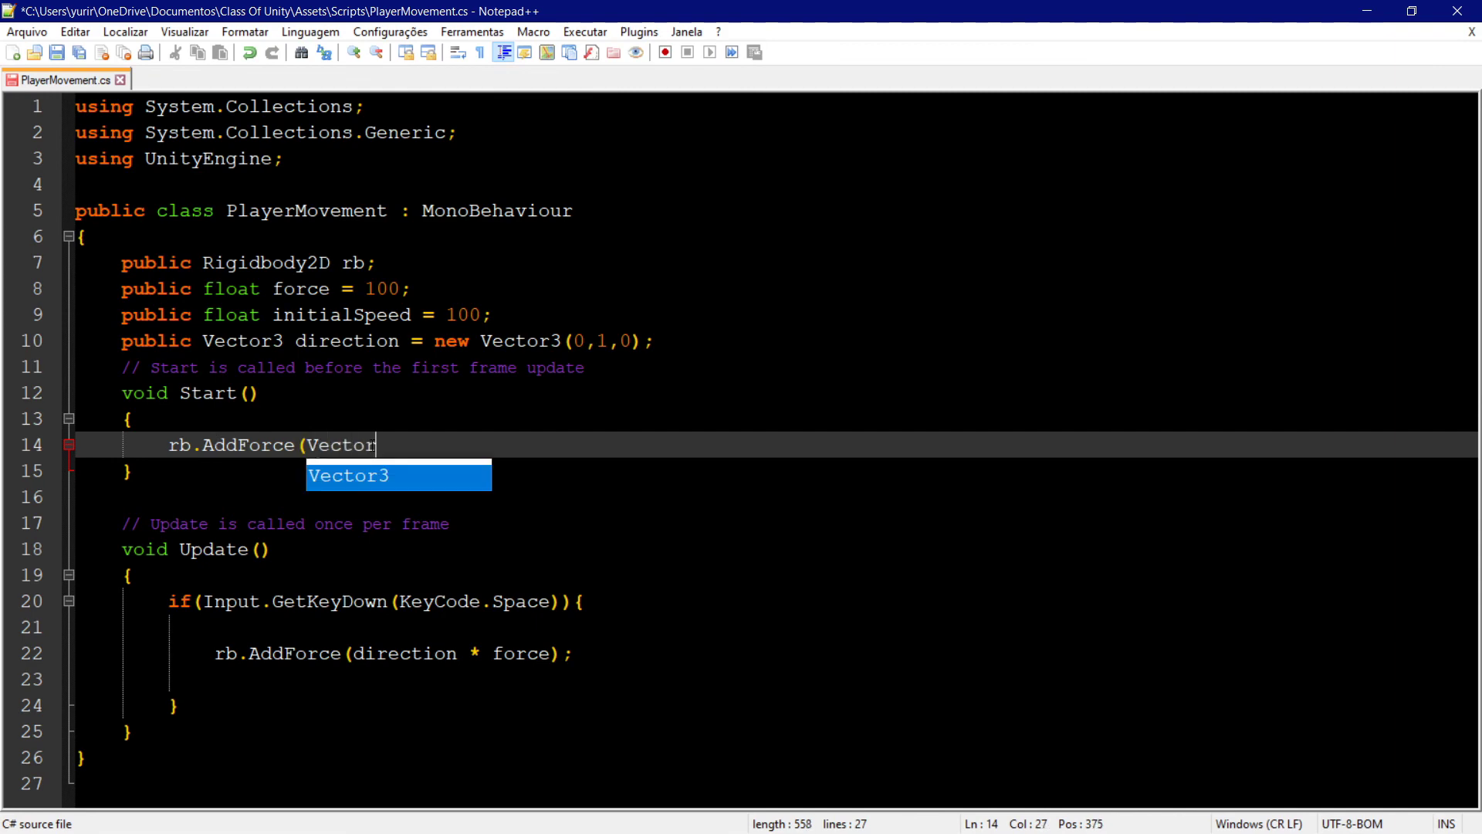
type("3.right")
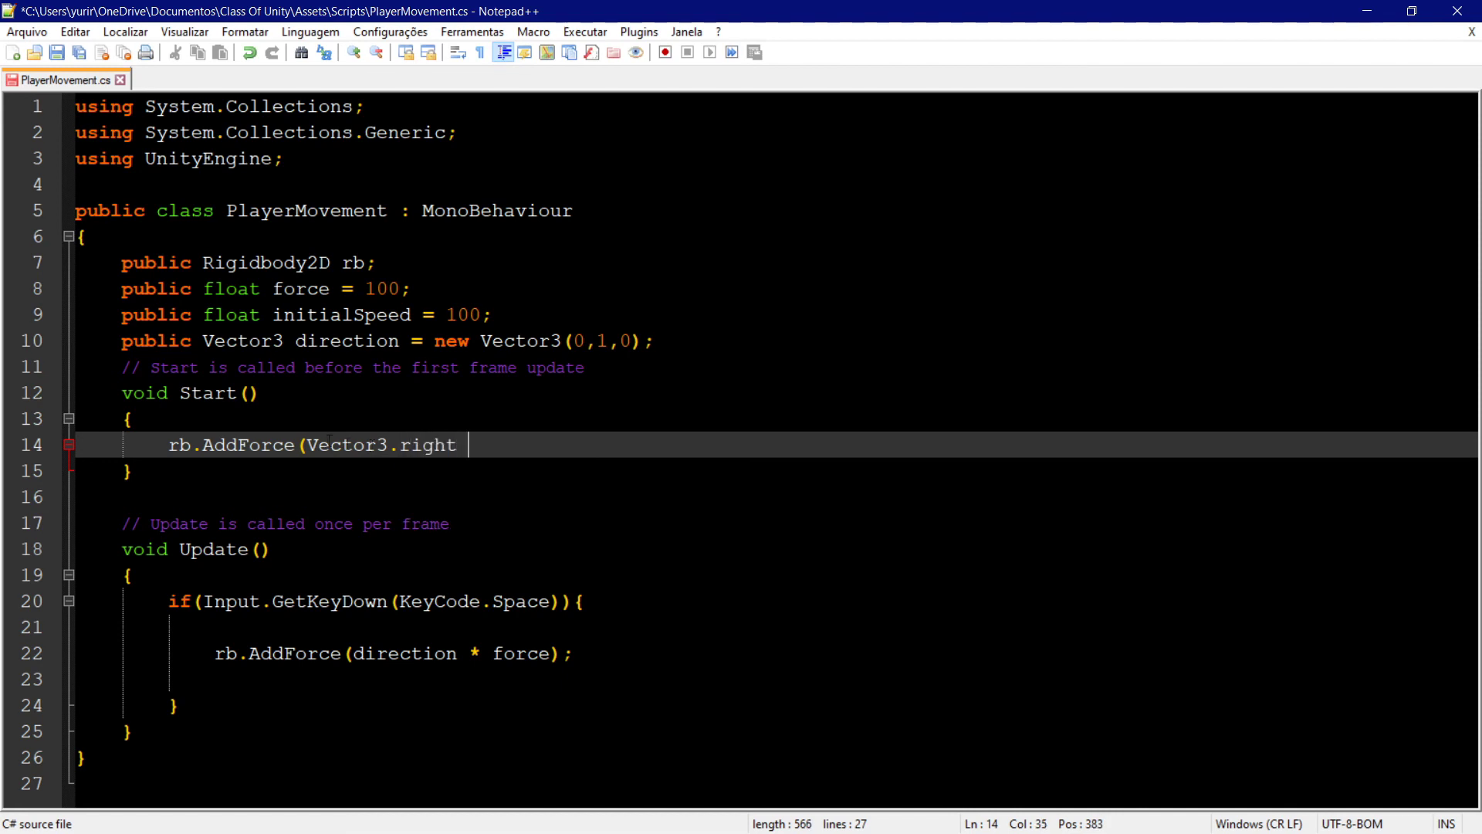
left_click(585, 341)
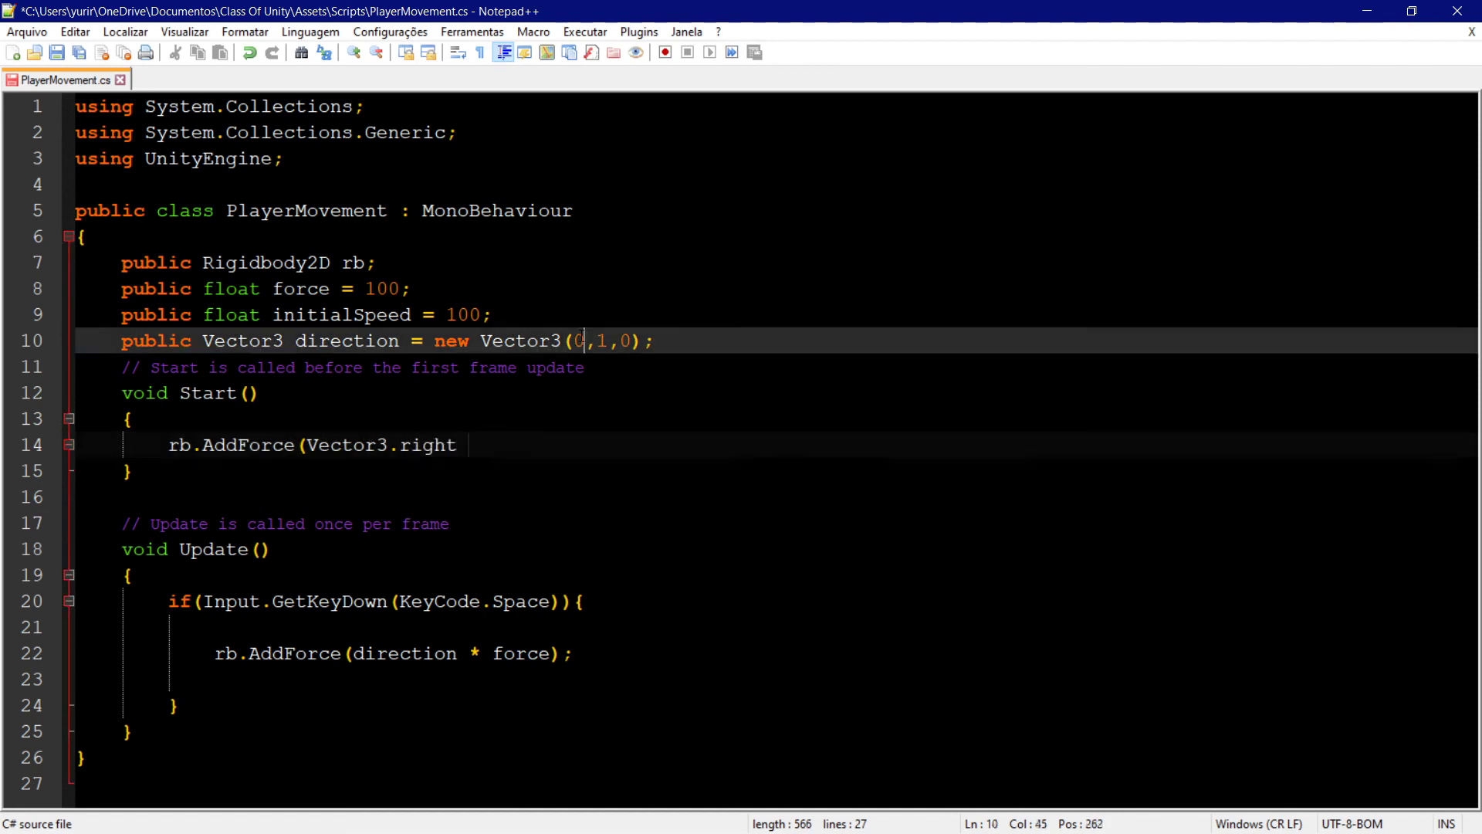
left_click(629, 340)
left_click(478, 446)
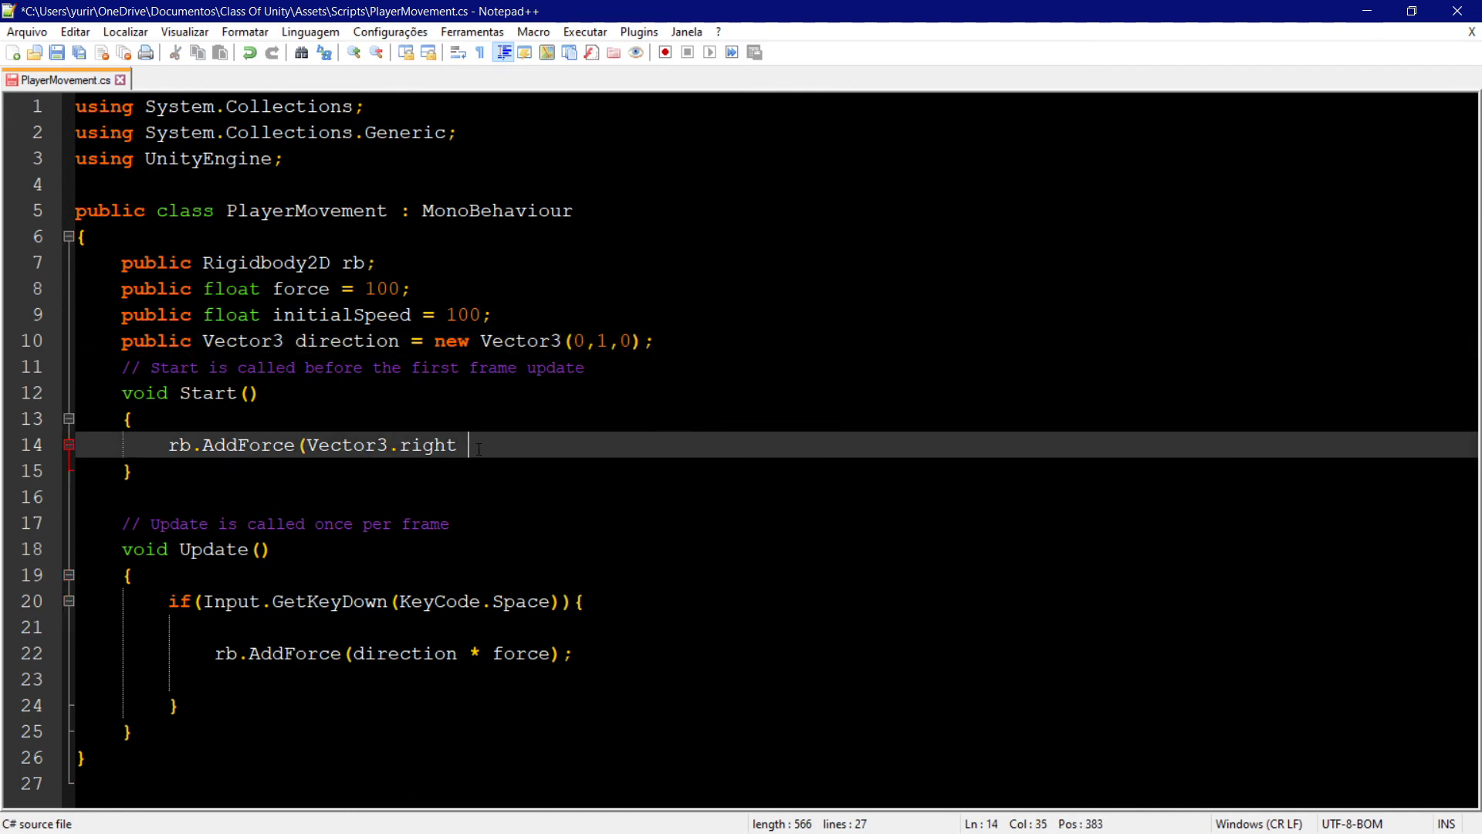
type("* initialSpeed")
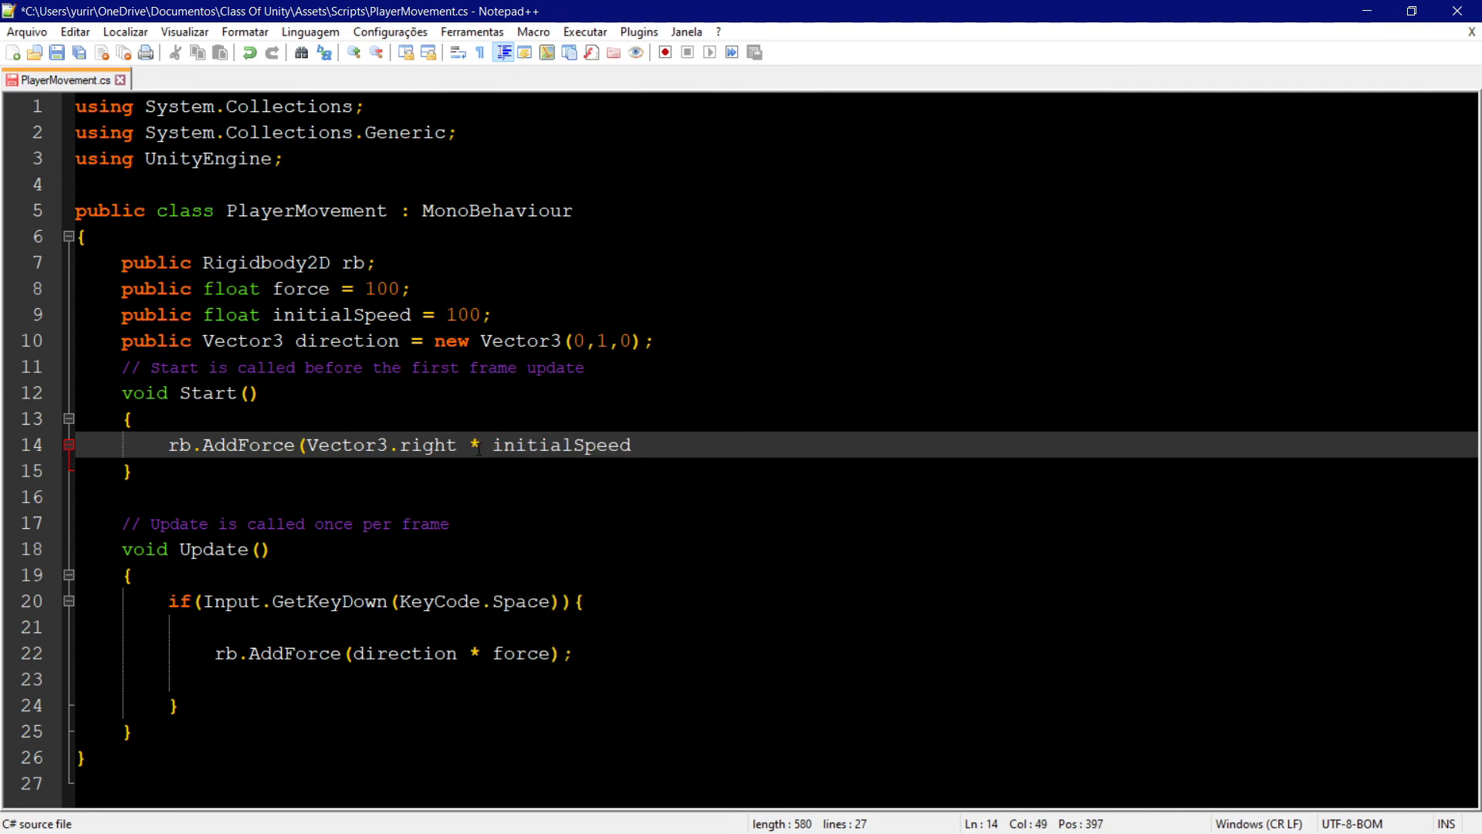
type(");")
key("ctrl+s")
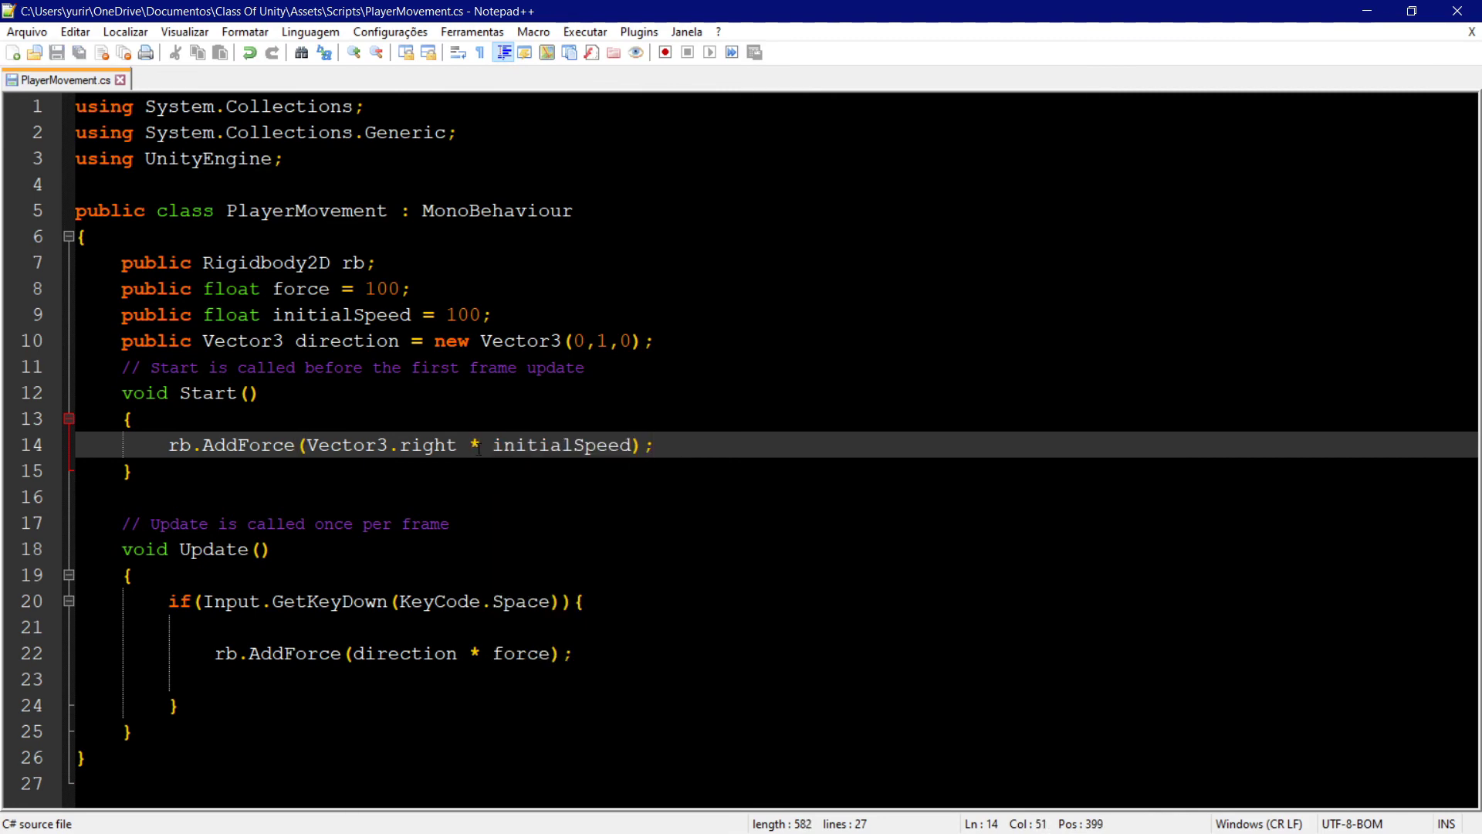
left_click_drag(169, 444, 677, 442)
left_click(677, 442)
Return to Unity, run the game, make the bird flap a few times, and stop play mode.
left_click(1366, 11)
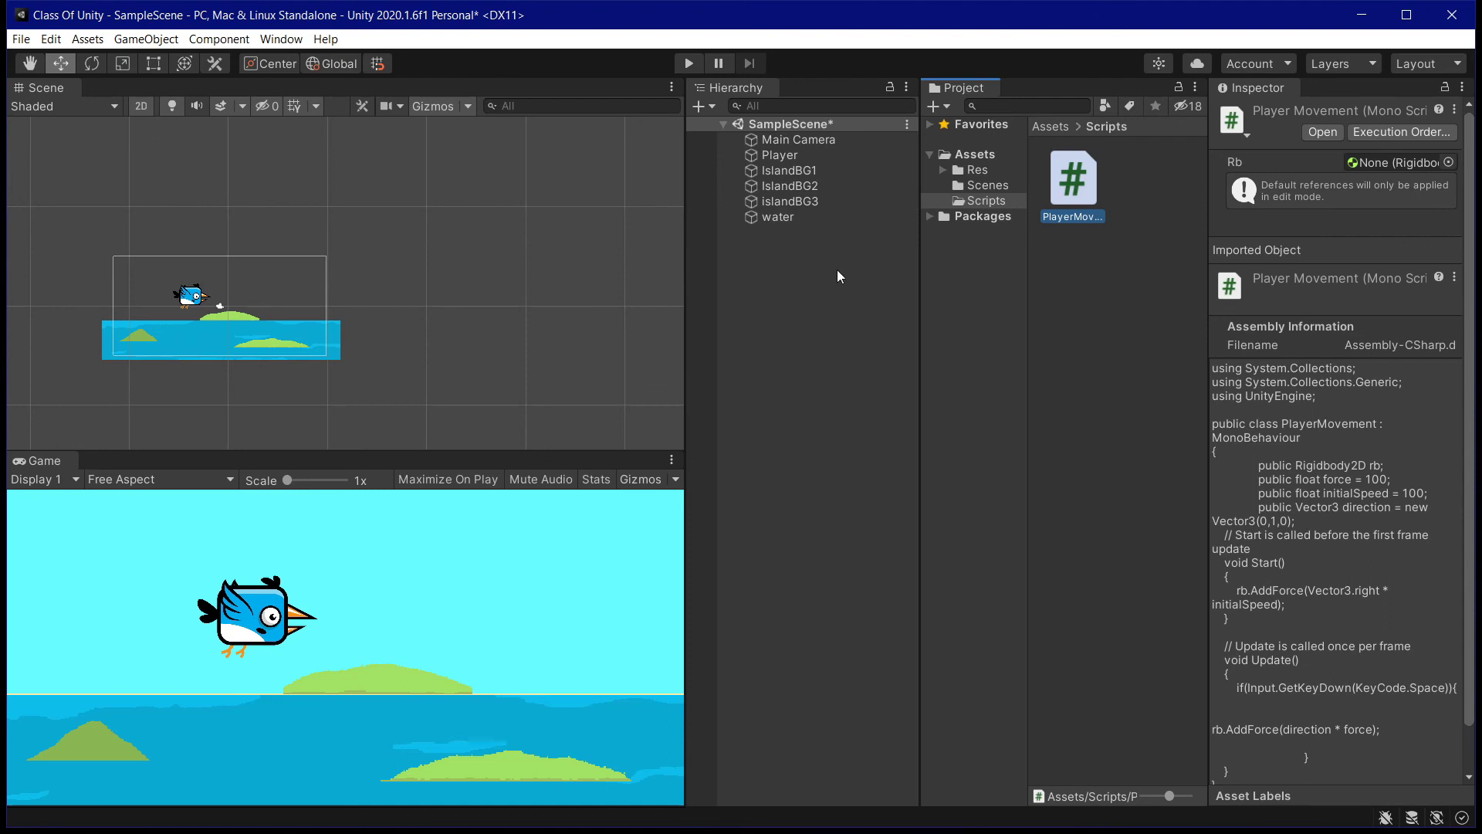
left_click(691, 65)
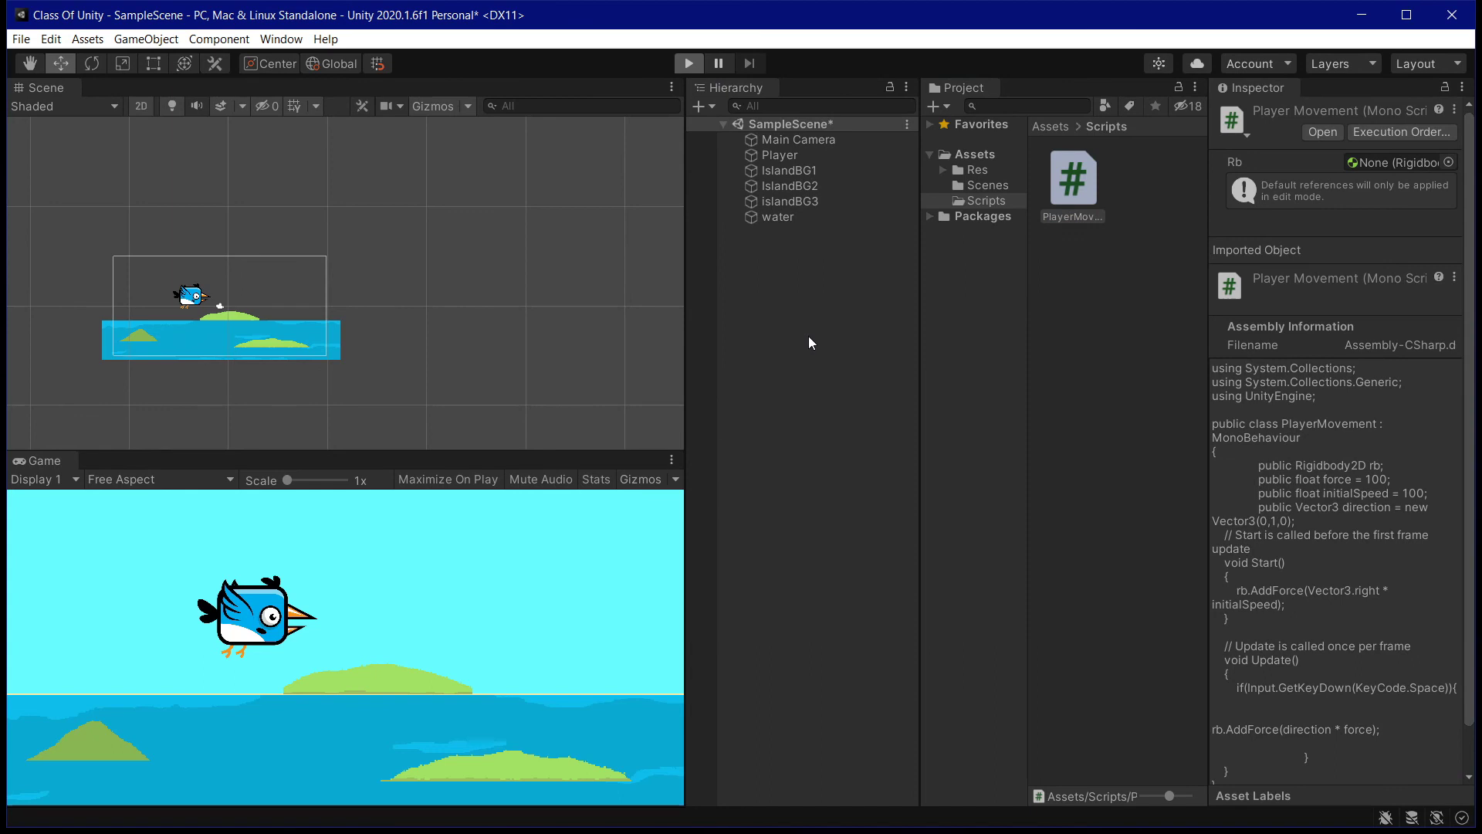
left_click(471, 692)
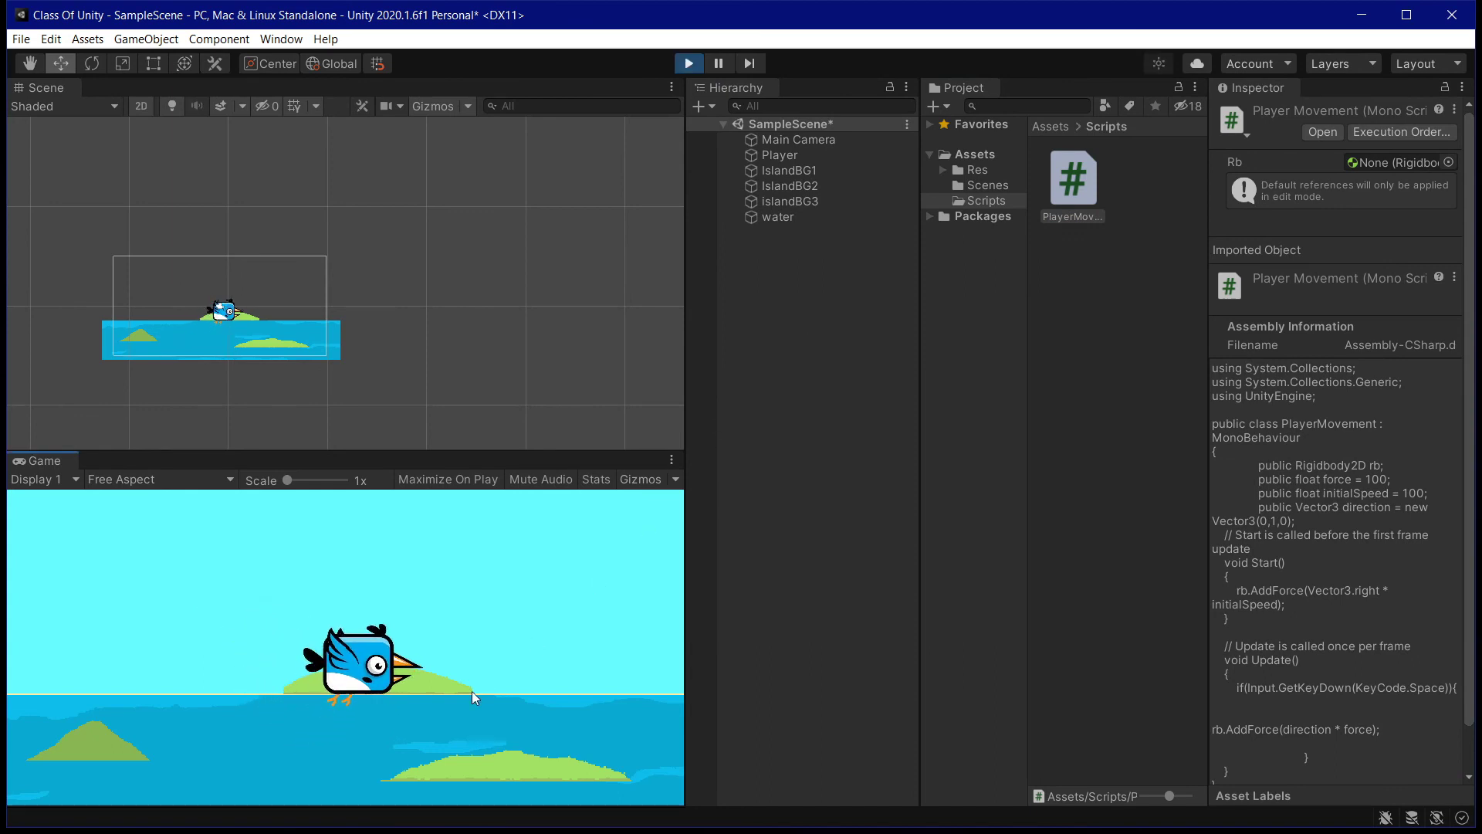
key("space")
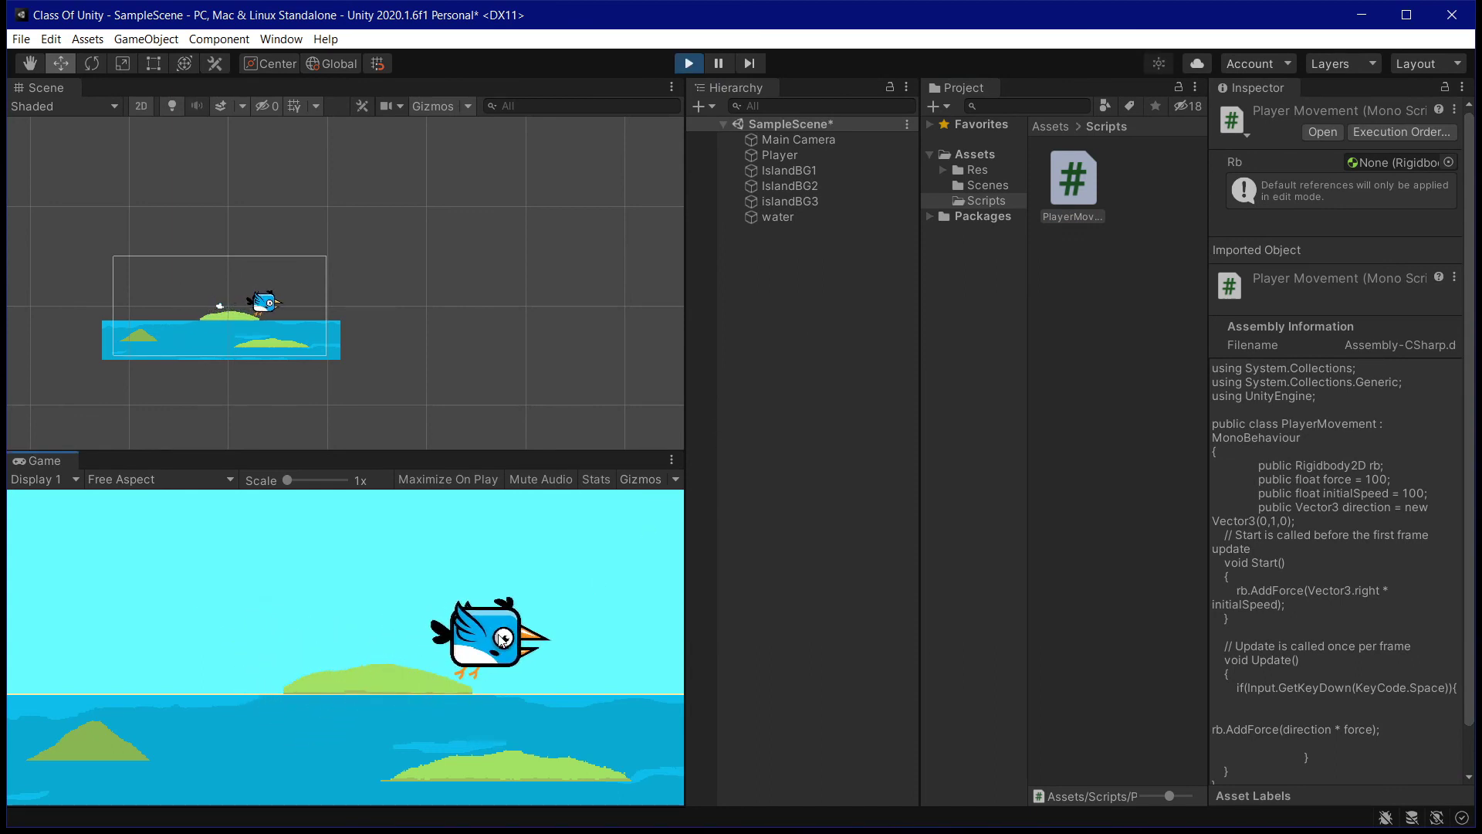
key("space")
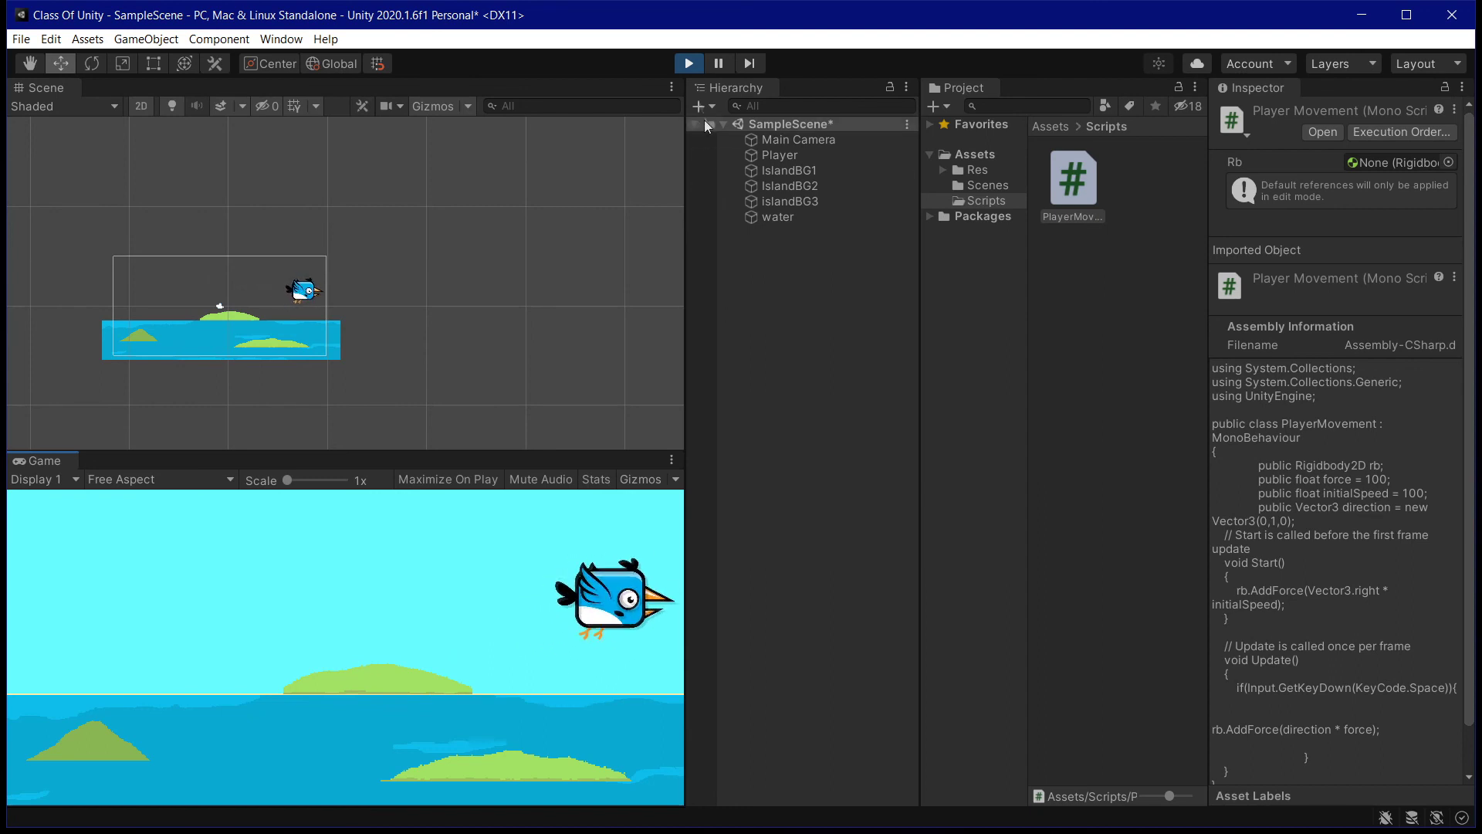
left_click(689, 63)
Set Initial Speed to 200 in the Player's Player Movement script component.
left_click(804, 155)
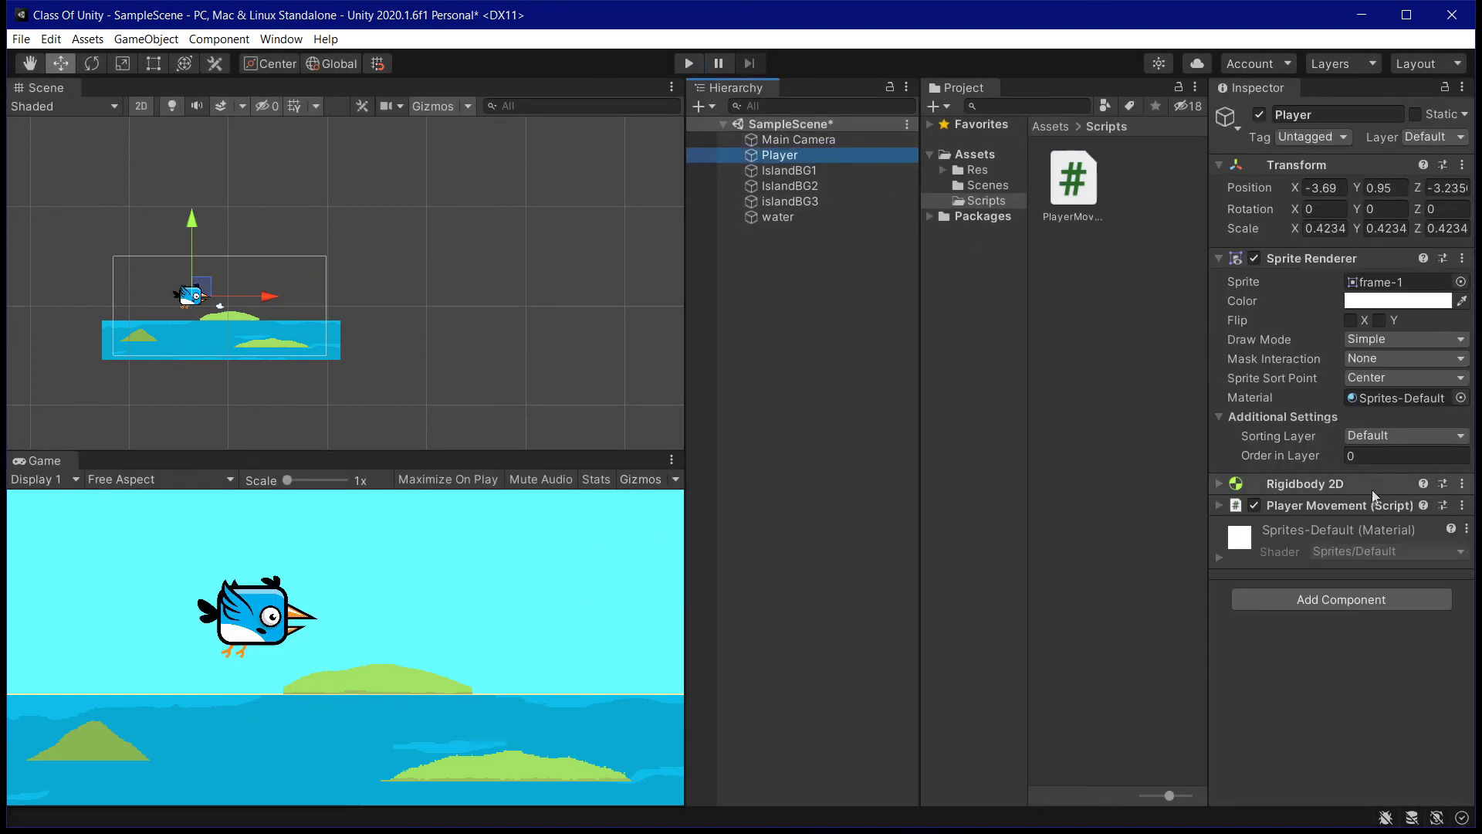
left_click(1218, 504)
left_click(1219, 259)
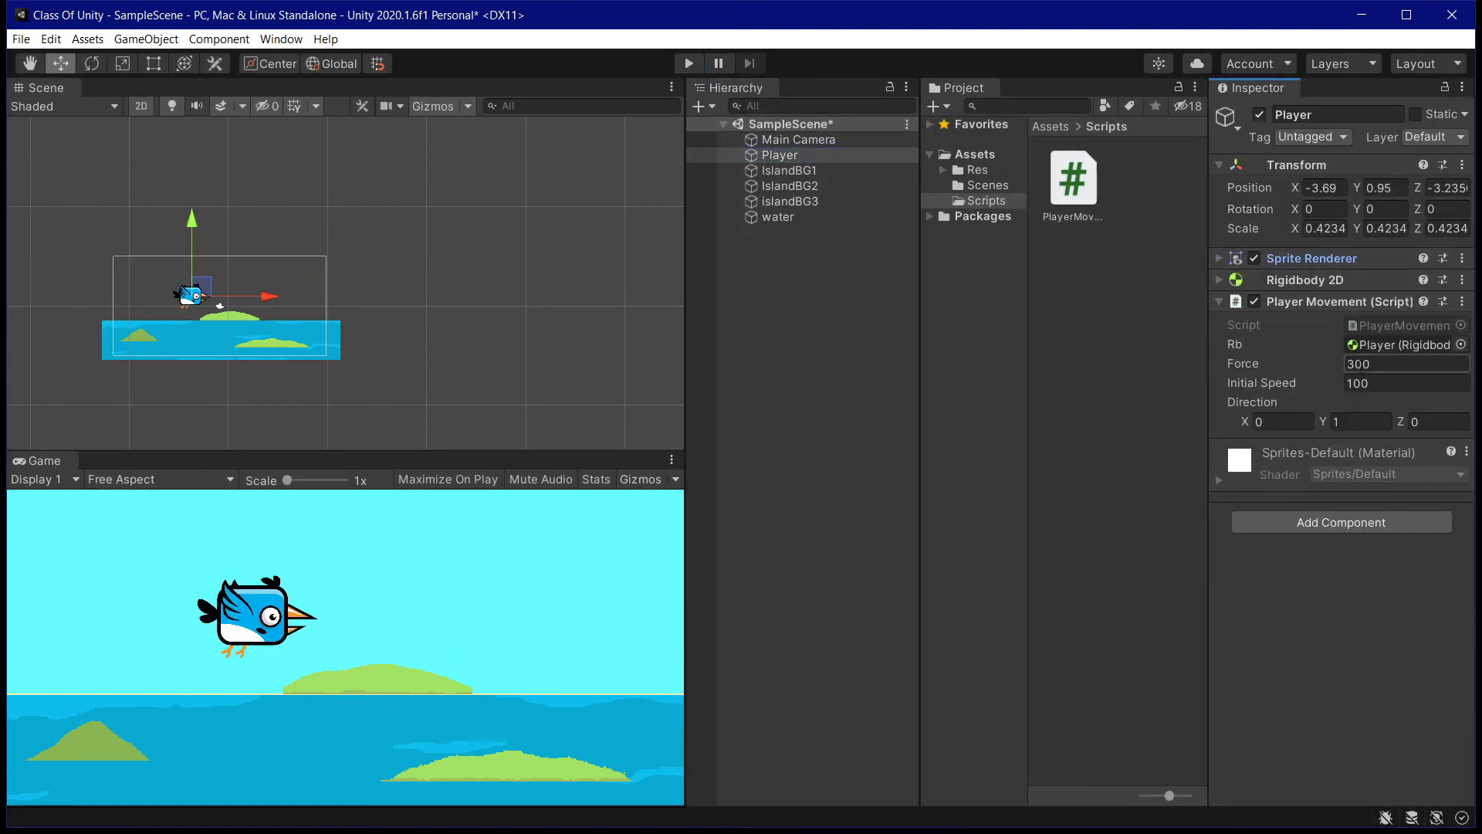
left_click(1387, 380)
type("200")
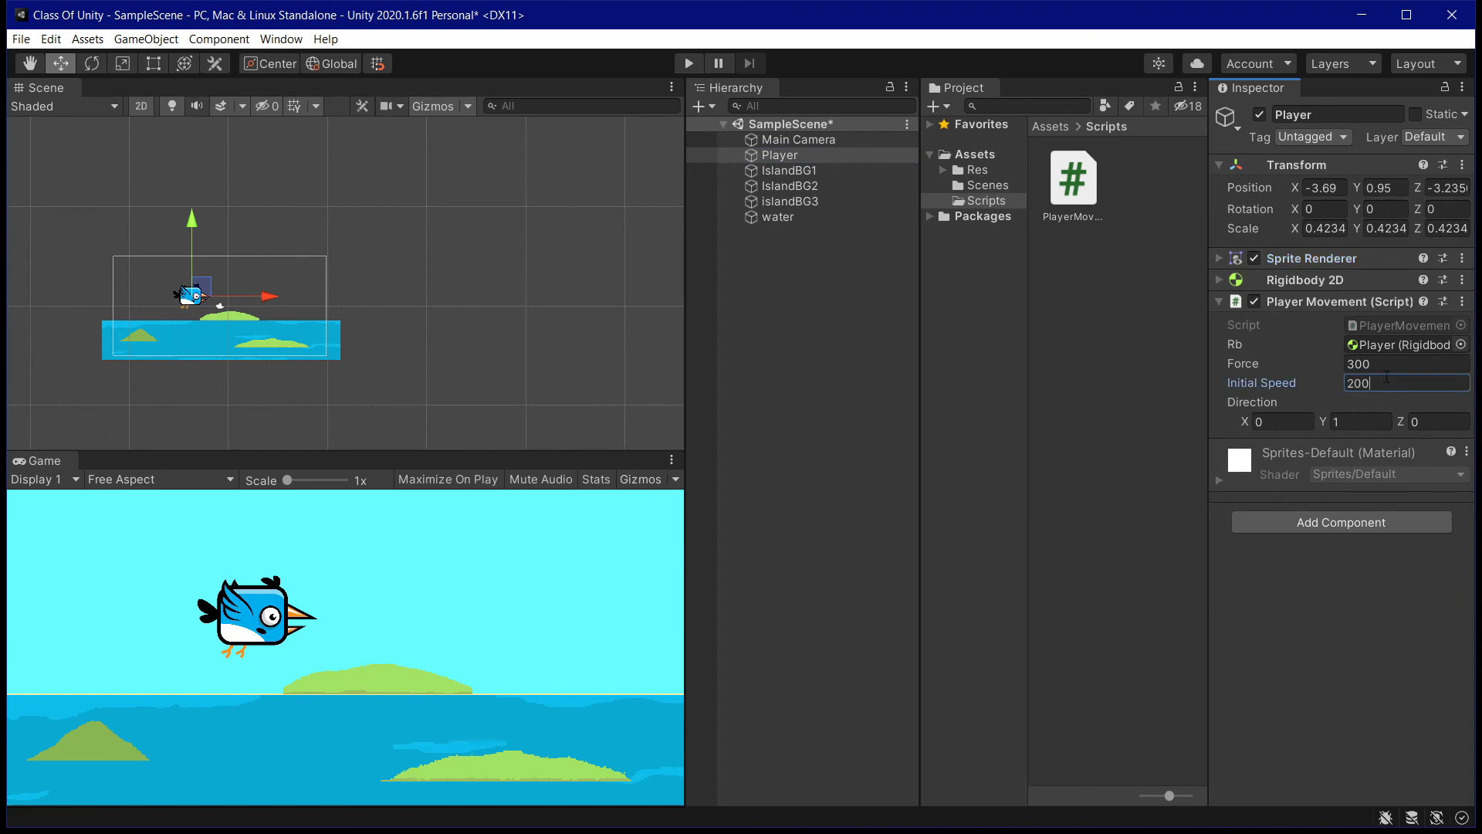
Run the game twice to test the bird's forward flight at the new initial speed, stopping play mode each time.
left_click(688, 63)
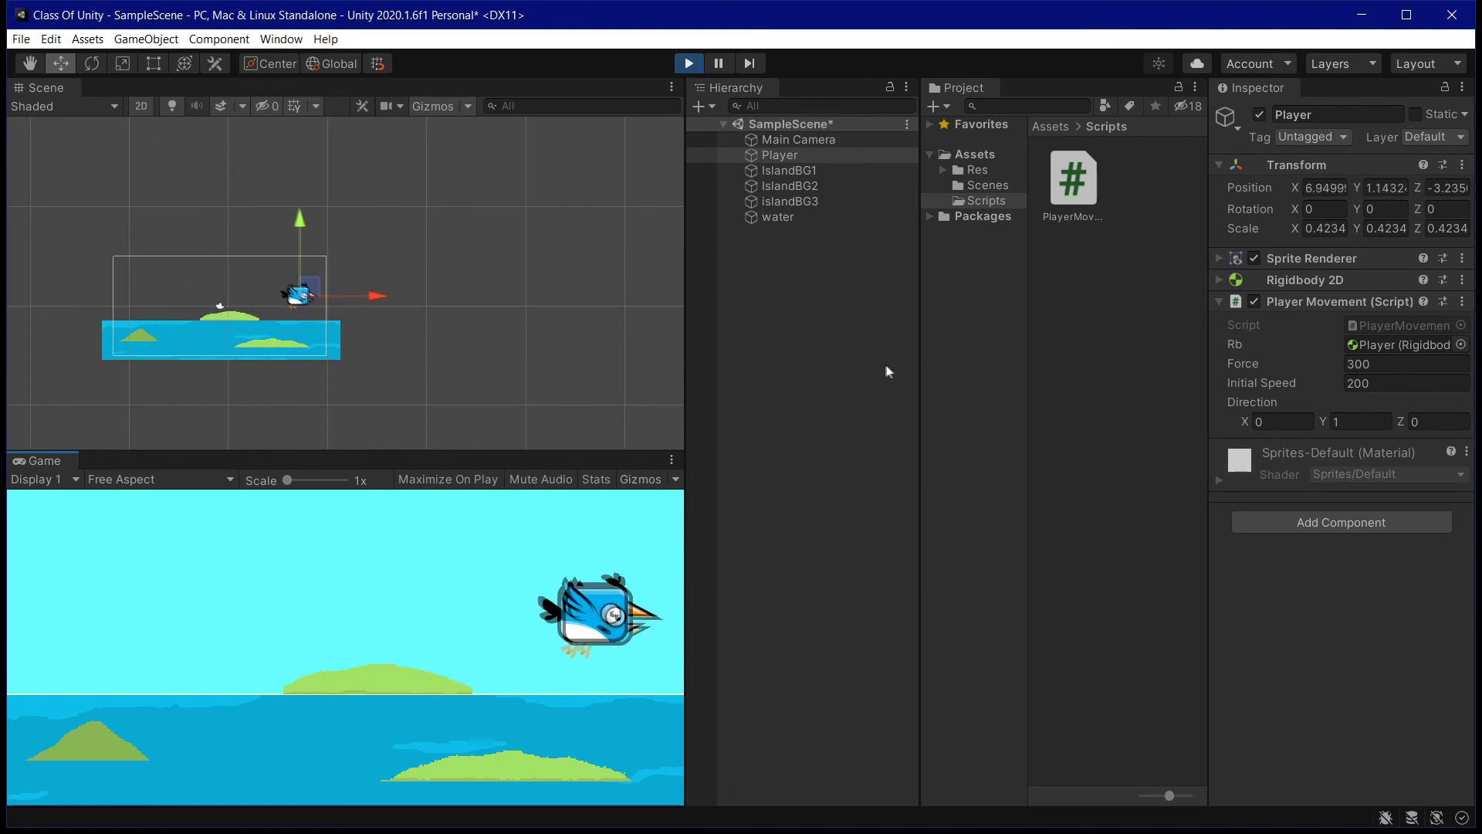
left_click(701, 66)
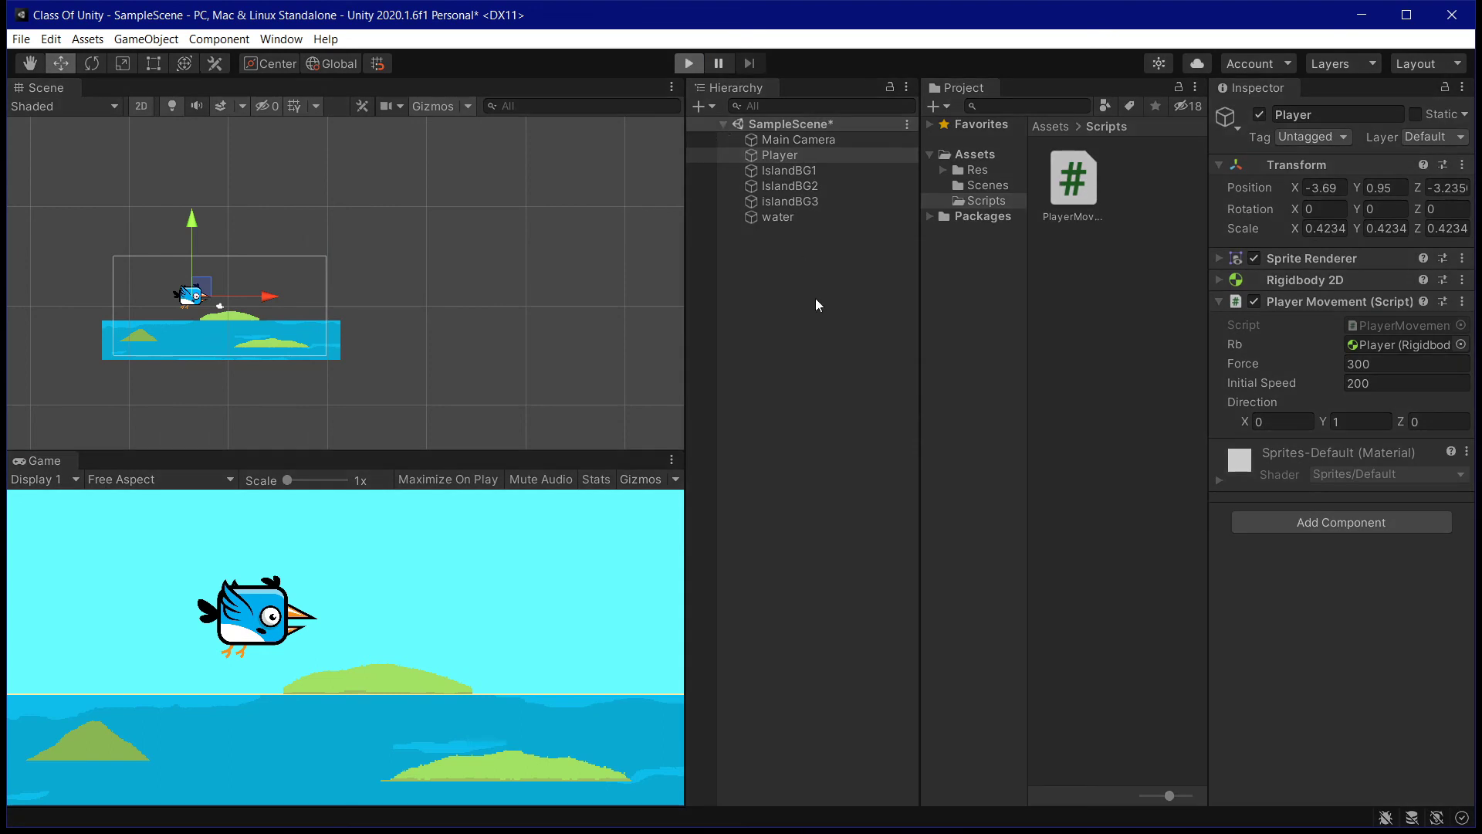
key("ctrl+p")
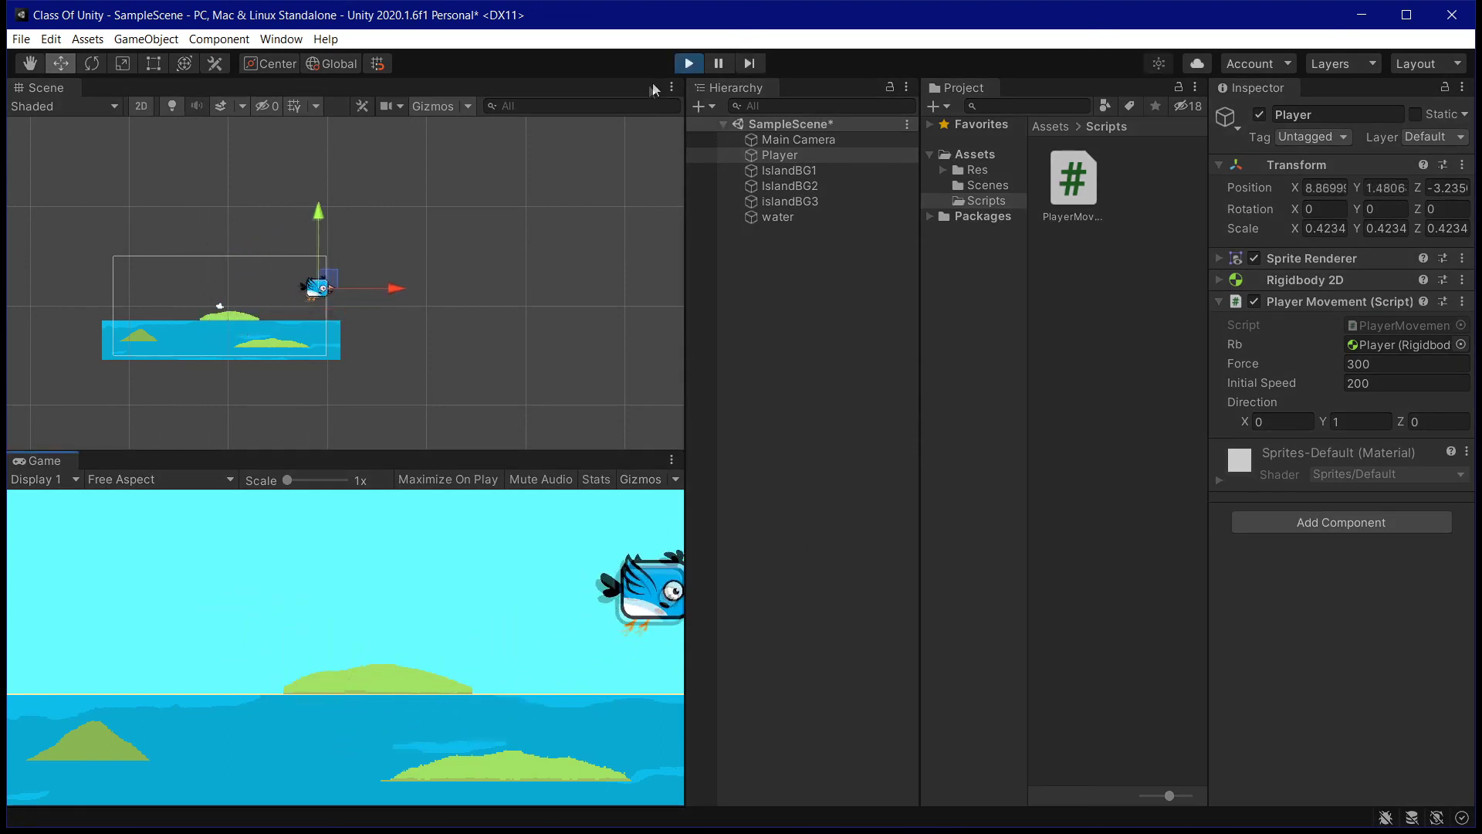
left_click(689, 64)
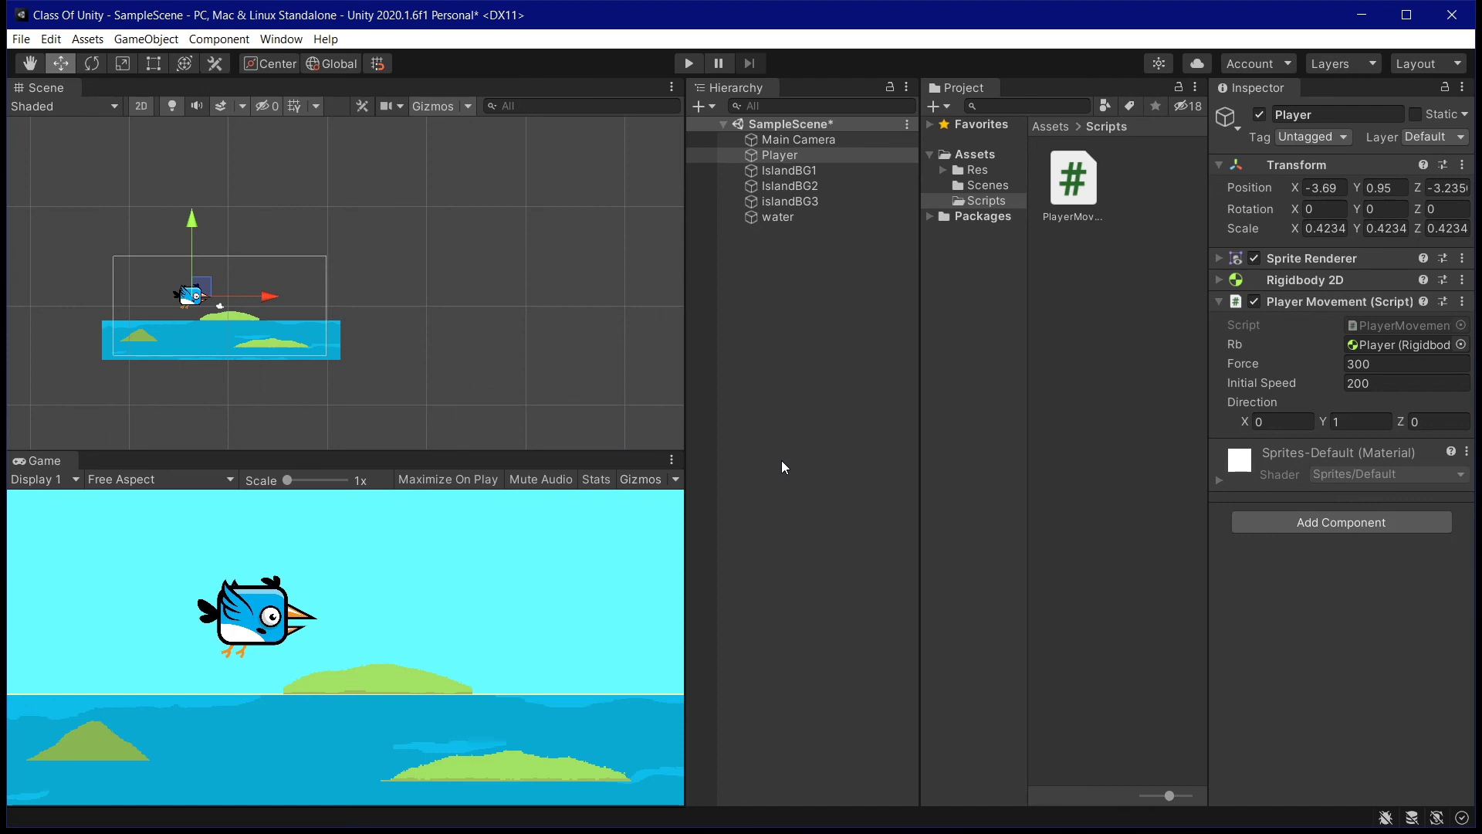
Inspect the settings of the Main Camera and of the Player in turn.
left_click(810, 140)
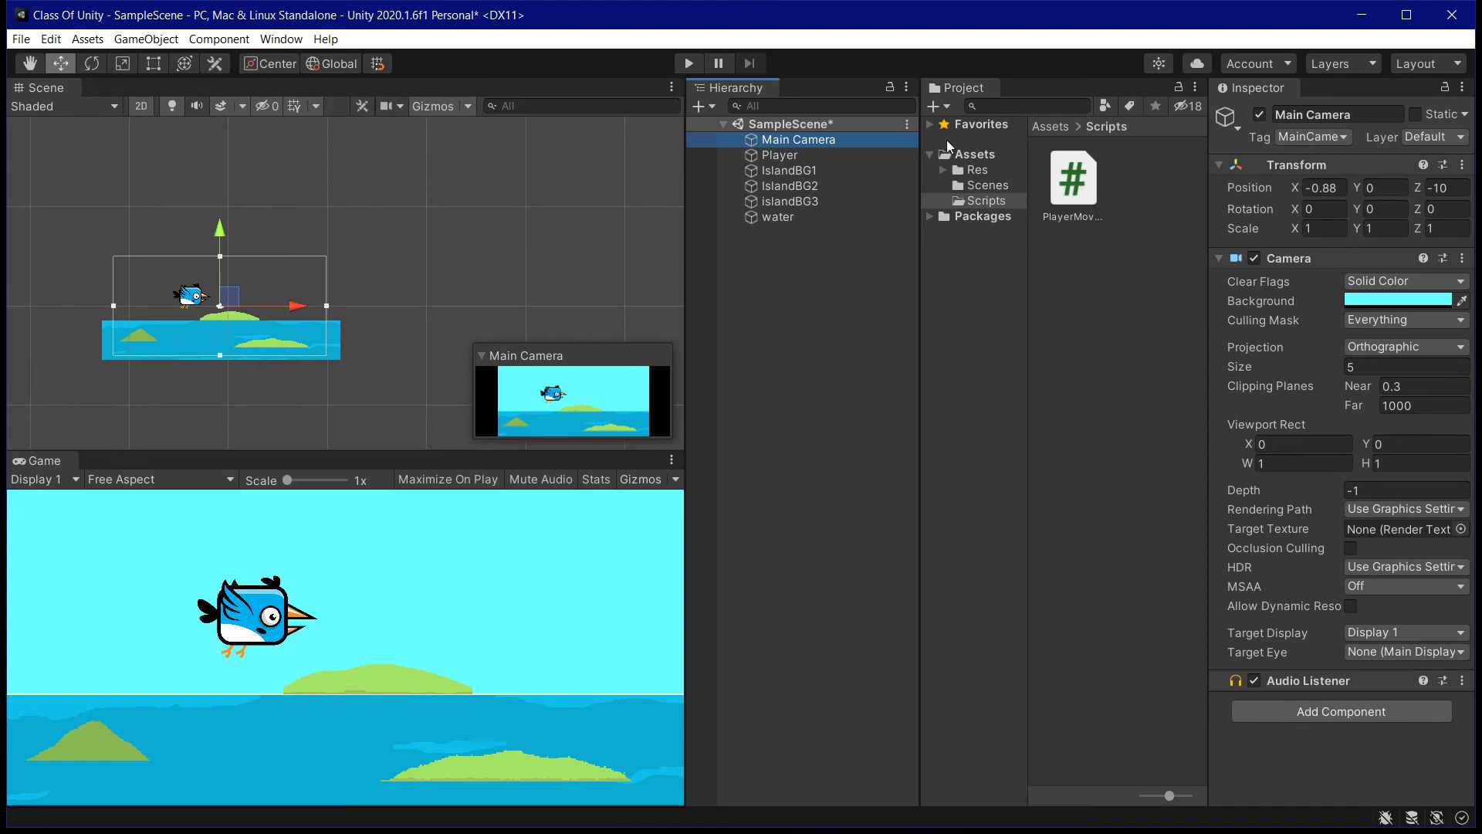
left_click(799, 289)
left_click(805, 156)
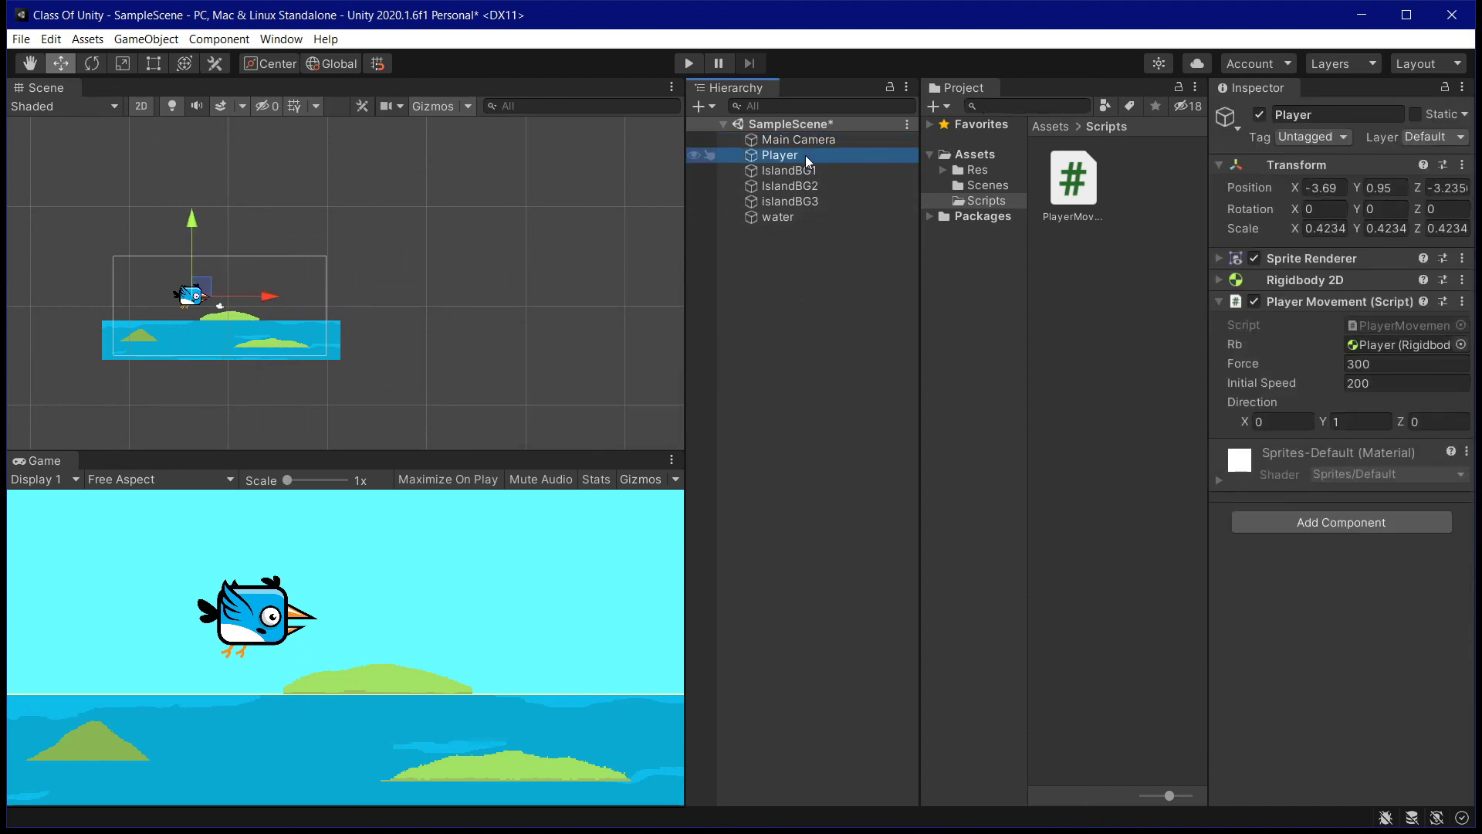